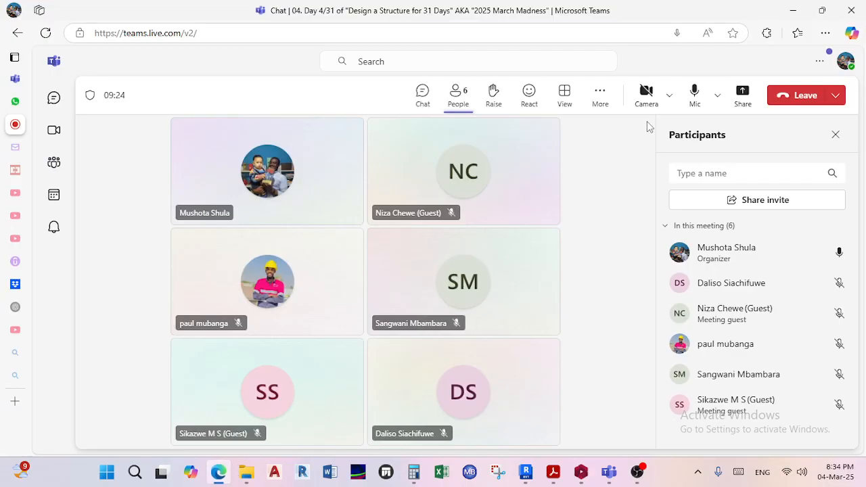
Share the entire screen with the meeting and hide the sharing notification bar.
left_click(744, 99)
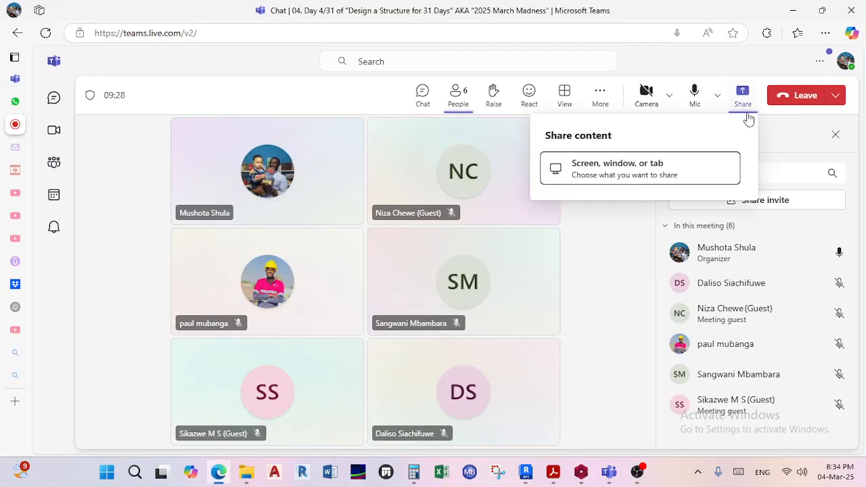
left_click(659, 176)
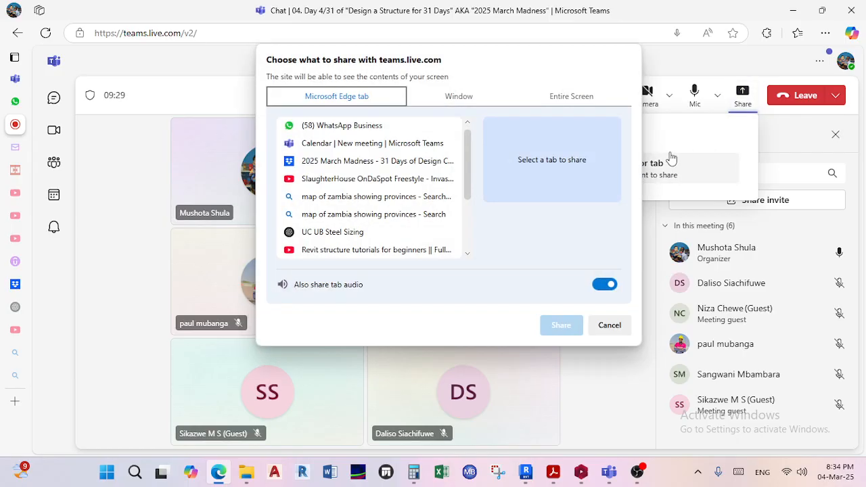
left_click(566, 100)
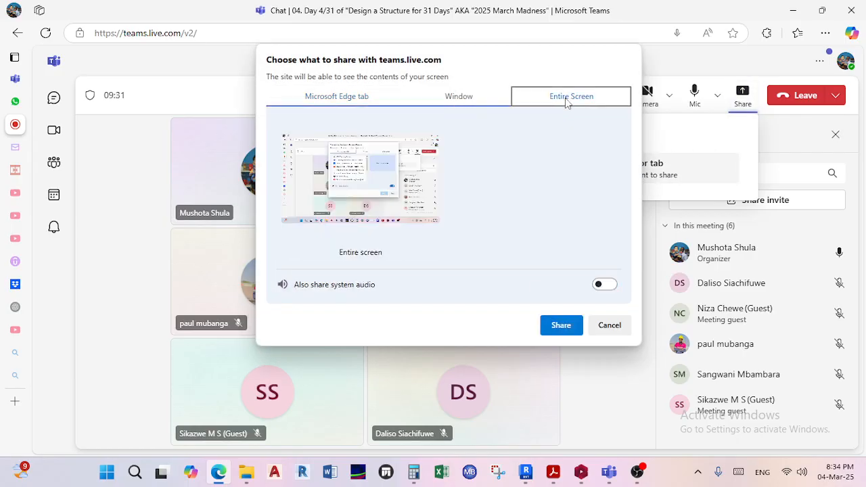
left_click(552, 327)
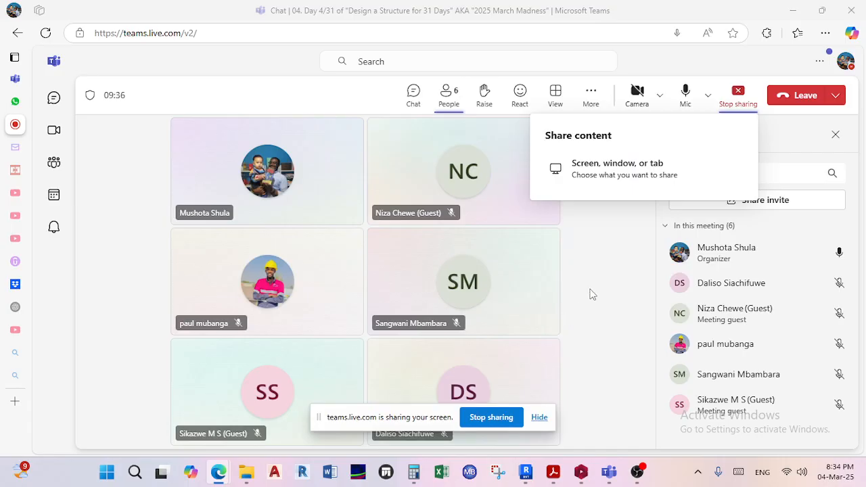
left_click(540, 417)
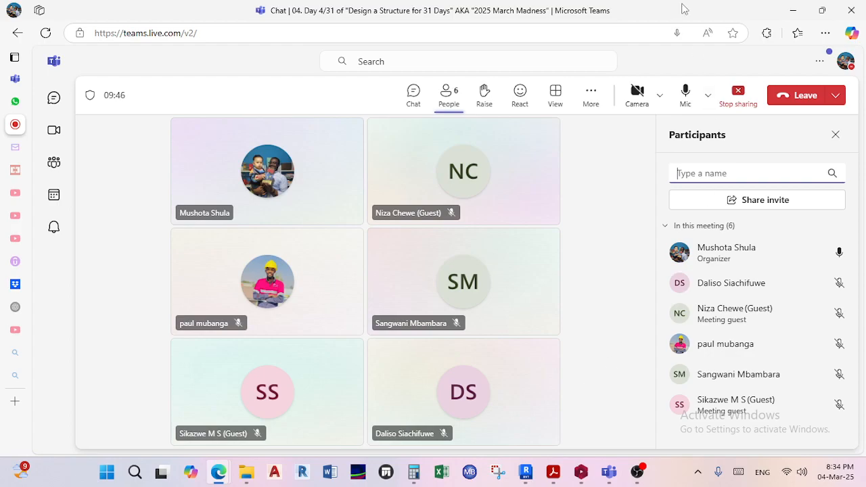
Switch to ProtaStructure and open the plan view of Storey 5.
left_click(800, 15)
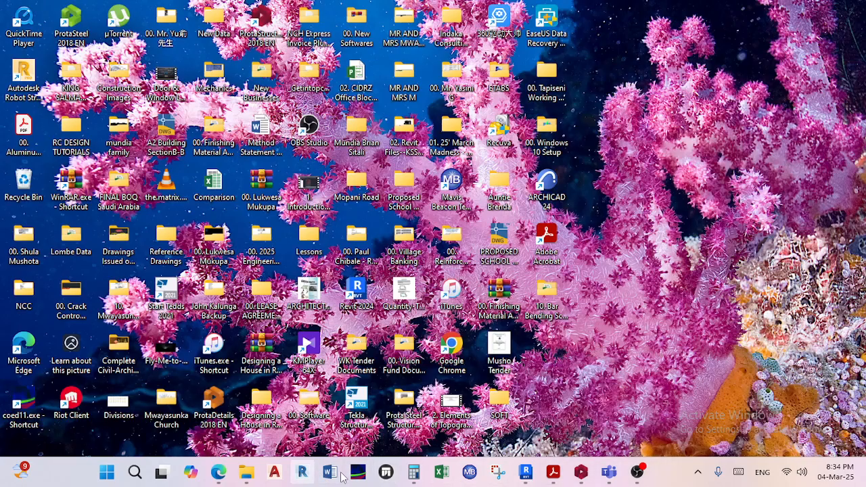
left_click(580, 472)
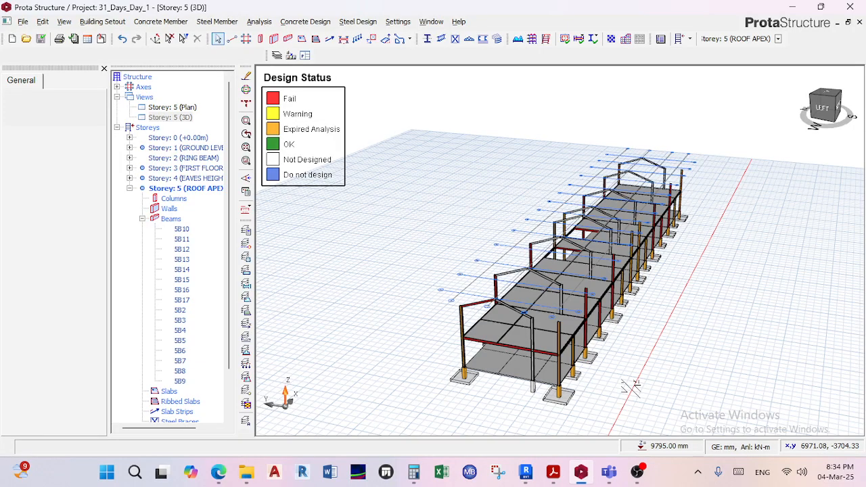
mouse_move(605, 323)
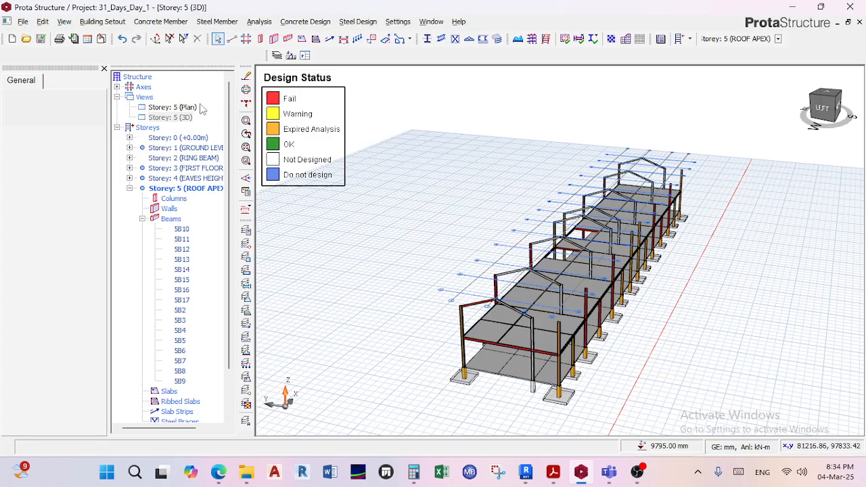
left_click(189, 116)
double_click(181, 107)
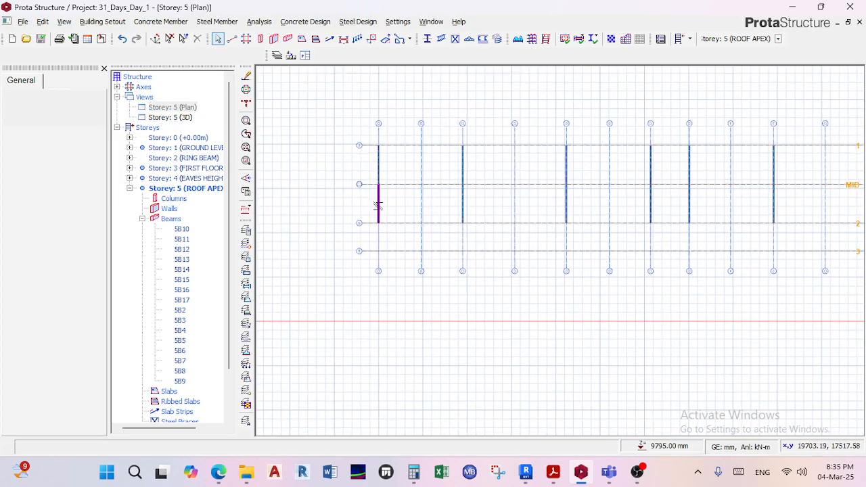
Examine the lettered and numbered axes and the beams along them in the Storey 5 plan.
scroll(377, 198, "up", 1)
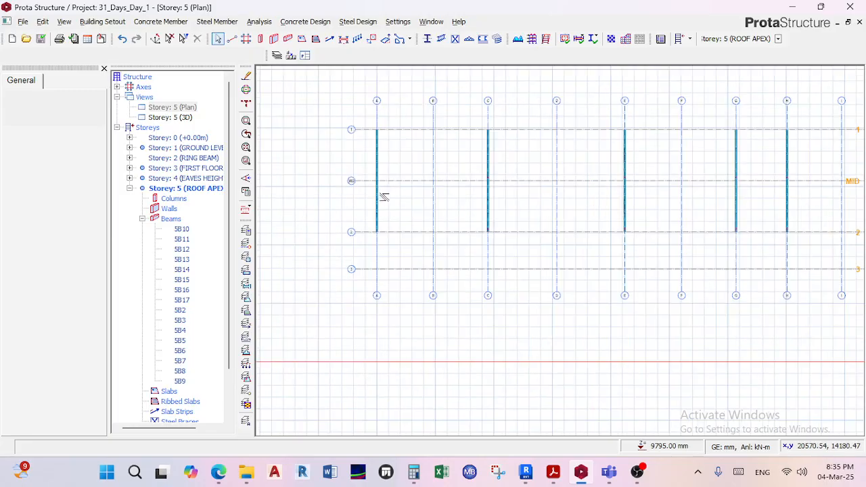
middle_click_drag(559, 117, 545, 188)
scroll(395, 163, "up", 3)
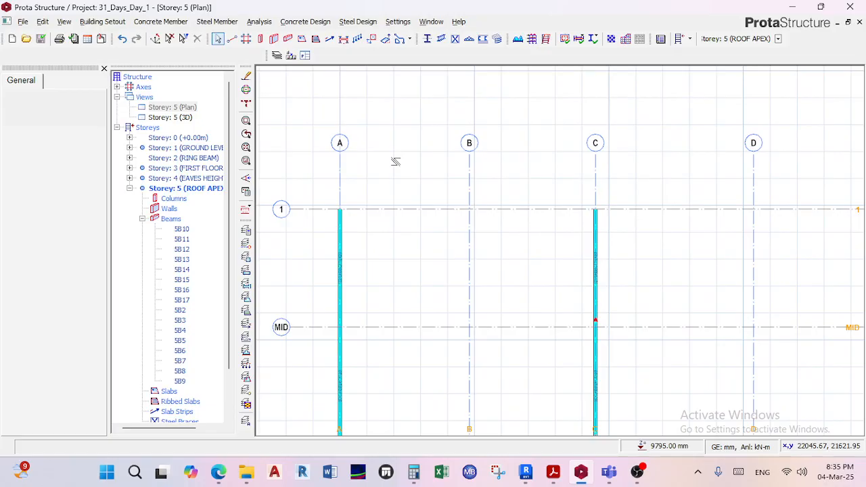
scroll(519, 158, "down", 6)
middle_click_drag(719, 162, 557, 174)
scroll(636, 169, "up", 5)
scroll(741, 164, "down", 1)
scroll(741, 162, "up", 3)
scroll(774, 123, "down", 4)
scroll(299, 182, "down", 1)
middle_click_drag(370, 177, 495, 172)
middle_click_drag(336, 152, 481, 164)
scroll(331, 179, "up", 2)
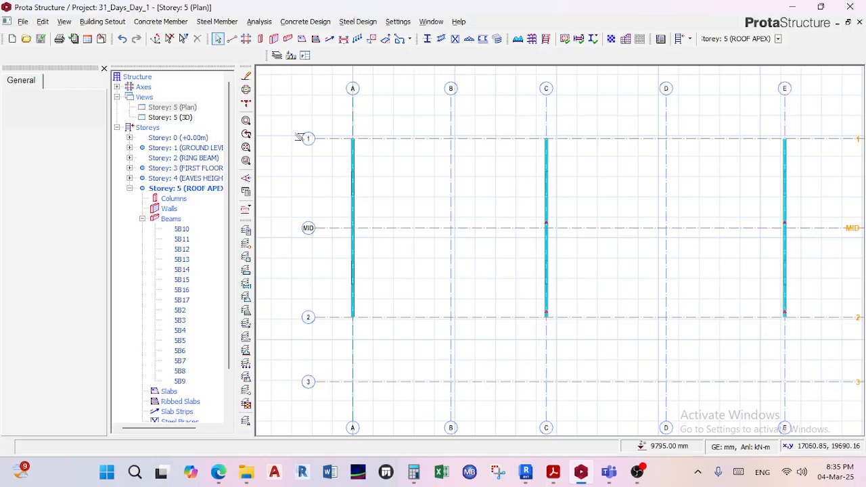
Inspect the MID axis and its label bubble up close, selecting the axis and clearing the selection.
scroll(295, 142, "up", 2)
scroll(440, 232, "down", 1)
scroll(328, 245, "up", 3)
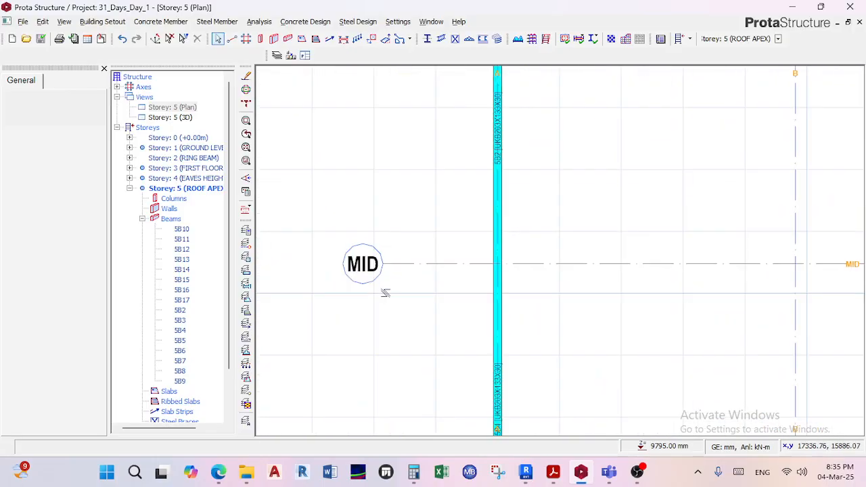
scroll(382, 291, "up", 2)
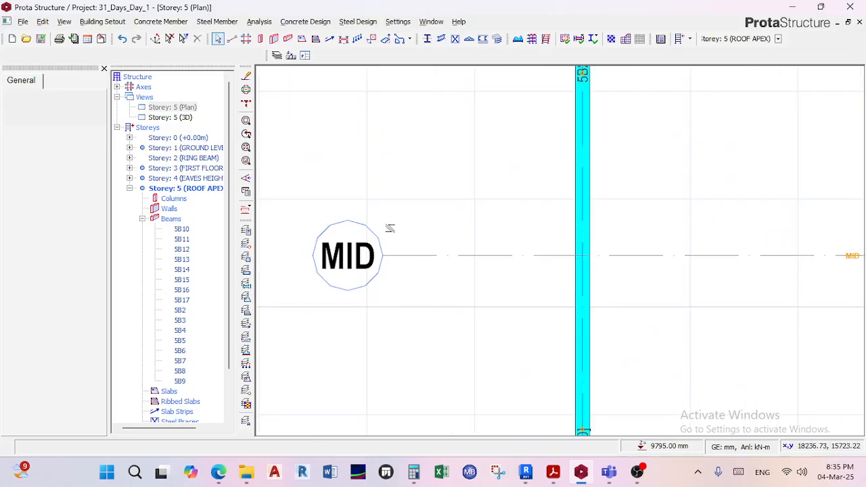
scroll(385, 225, "up", 2)
scroll(385, 224, "up", 1)
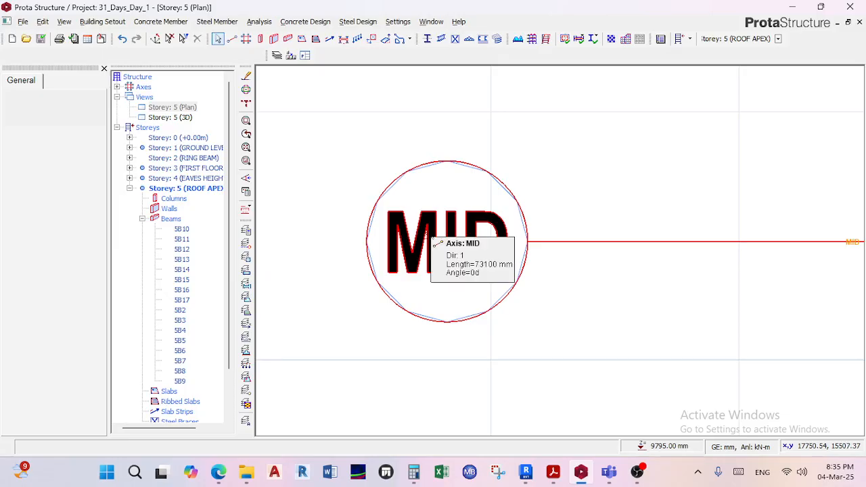
scroll(434, 242, "down", 4)
scroll(599, 161, "up", 3)
scroll(598, 161, "up", 2)
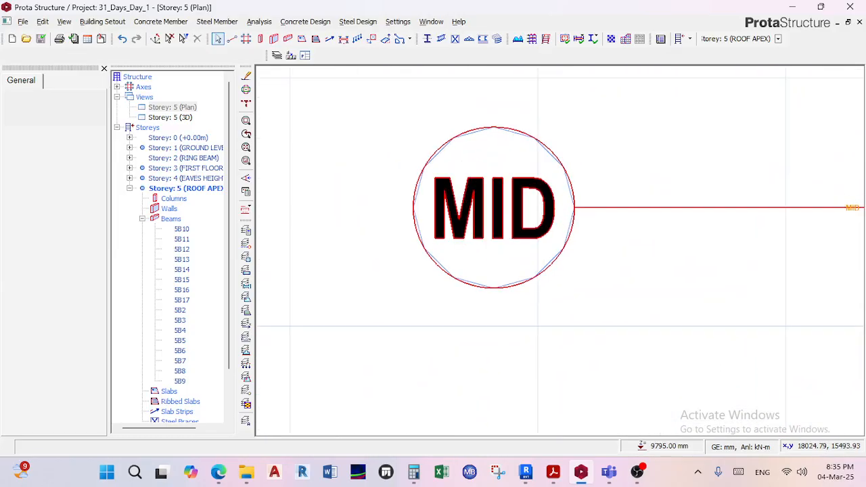
left_click(552, 197)
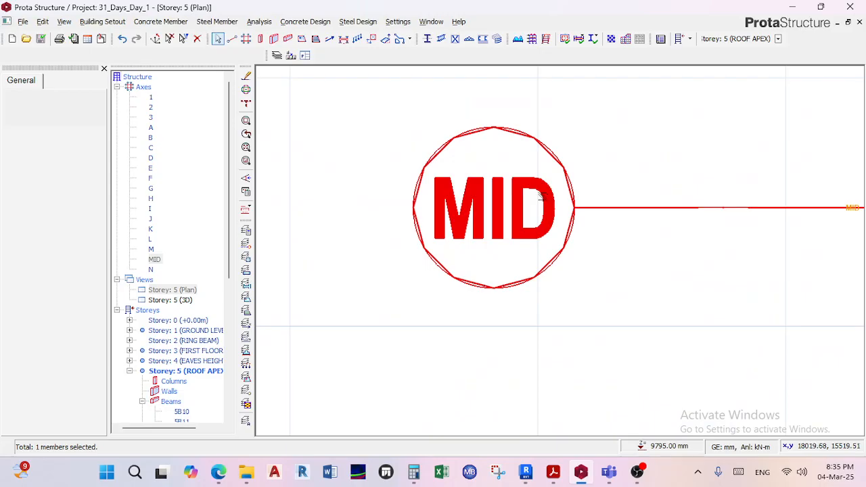
right_click(547, 196)
left_click(582, 134)
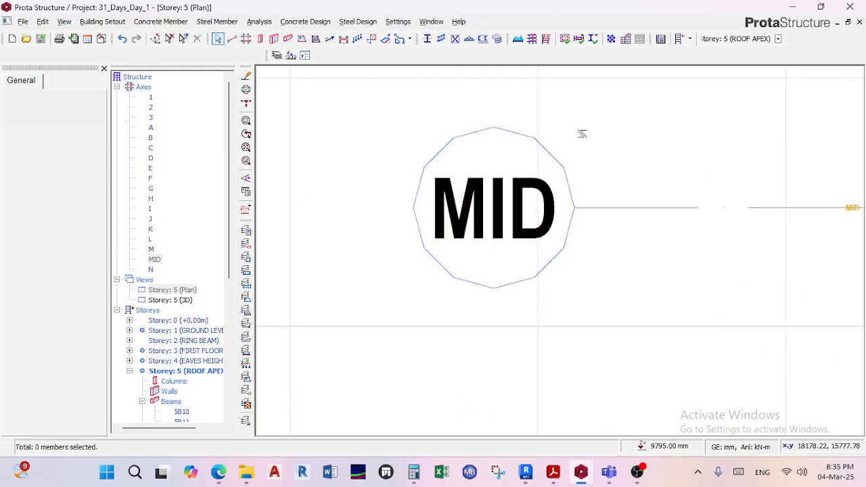
scroll(582, 134, "down", 6)
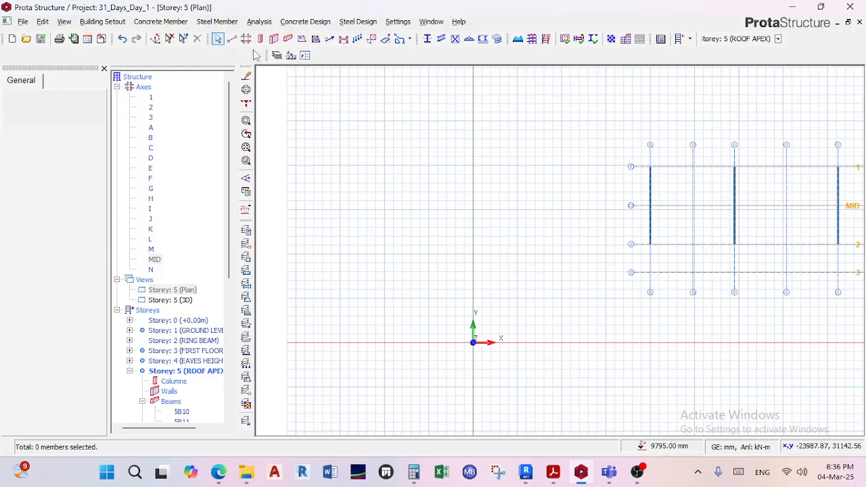
scroll(528, 143, "down", 4)
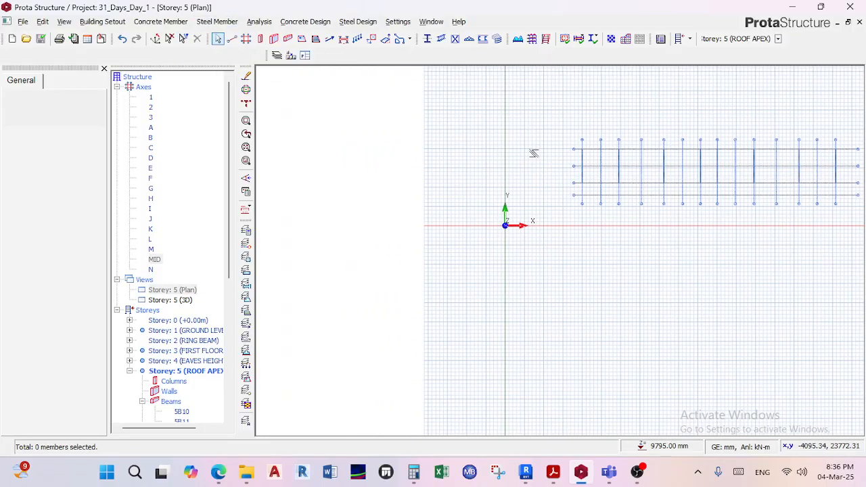
scroll(519, 152, "up", 3)
left_click(276, 55)
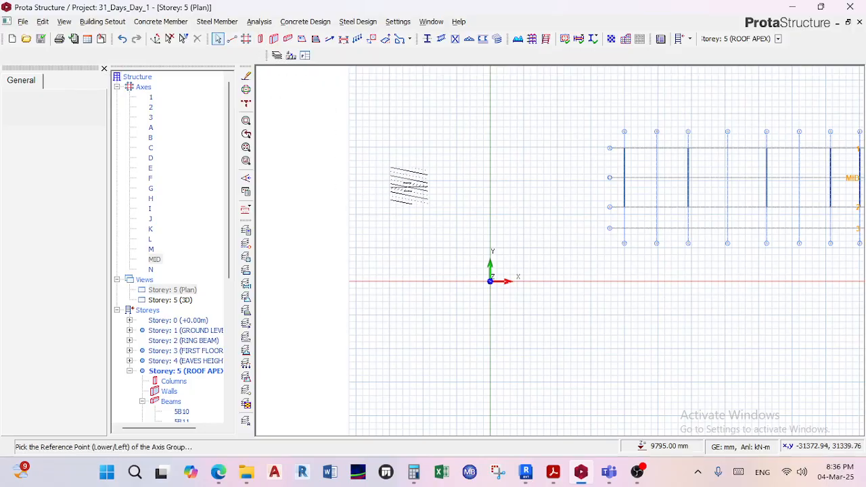
key("Escape")
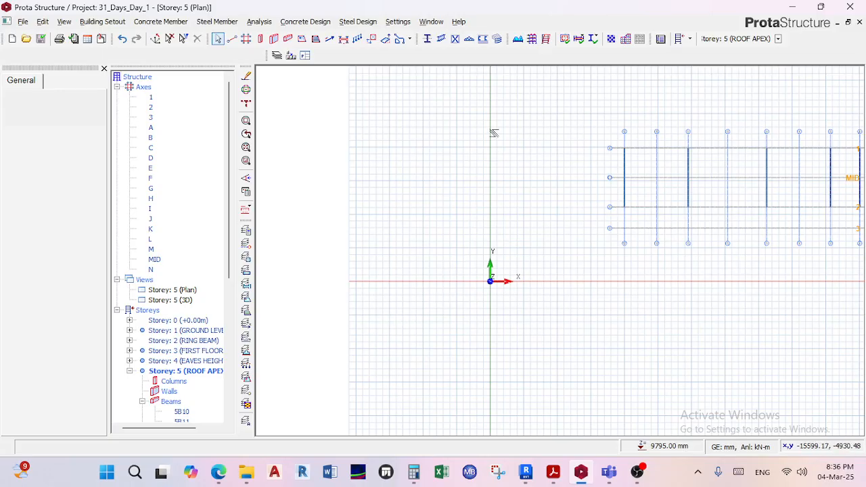
Look at the structure and the global origin in the Storey 5 3D view, and return to the plan.
scroll(504, 163, "down", 3)
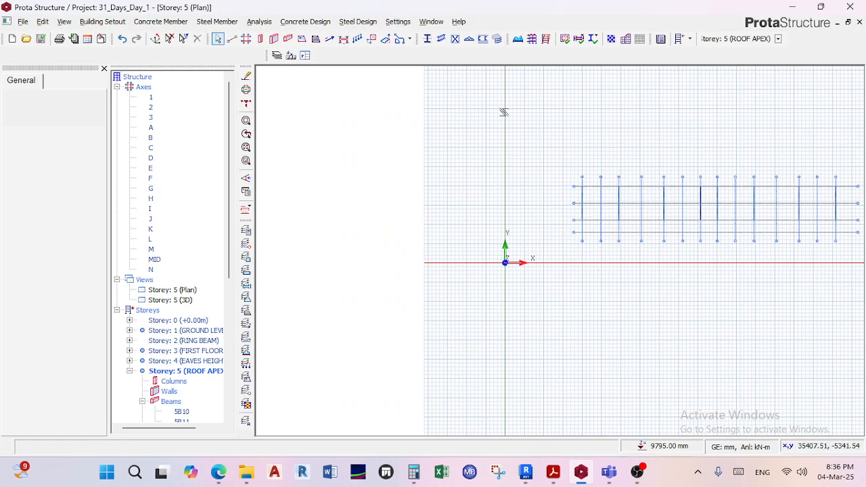
scroll(531, 278, "up", 3)
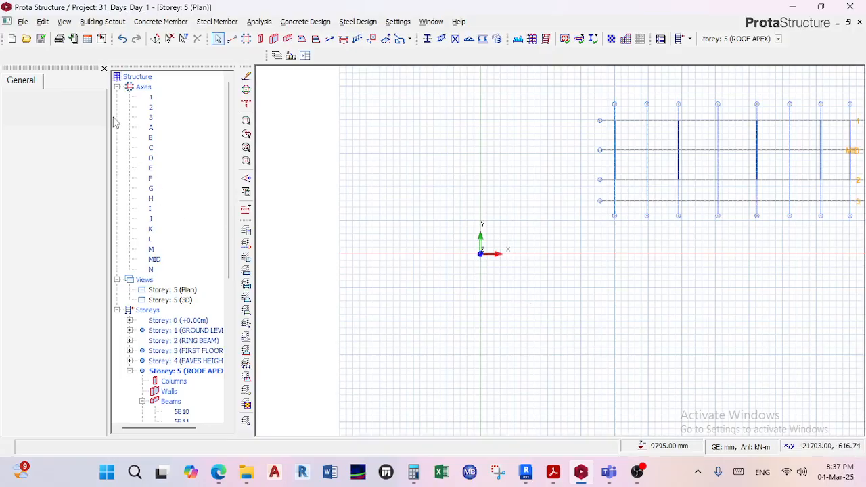
left_click(169, 300)
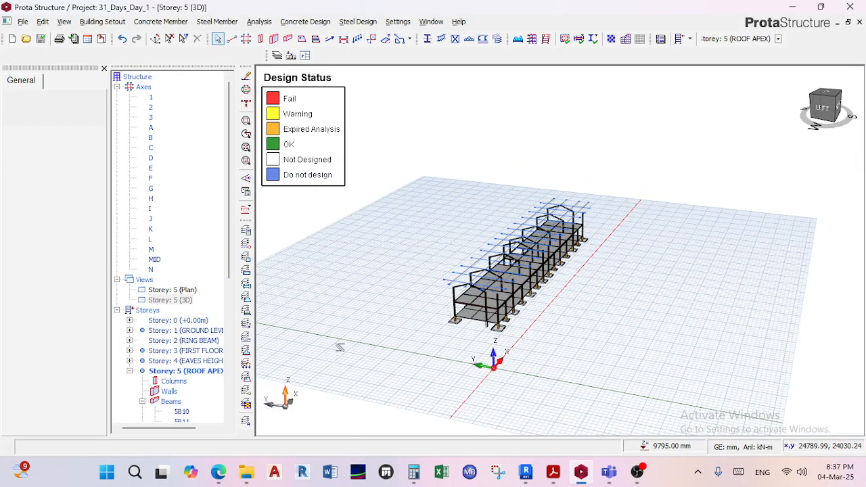
scroll(305, 416, "up", 3)
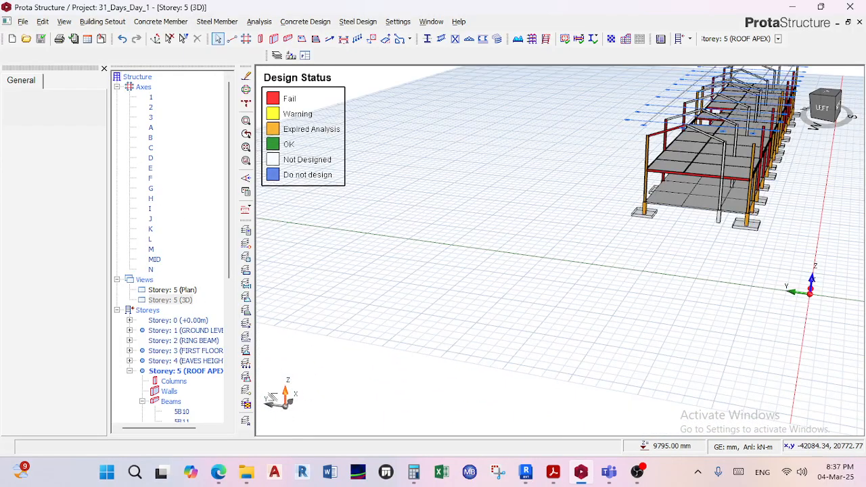
scroll(826, 305, "up", 2)
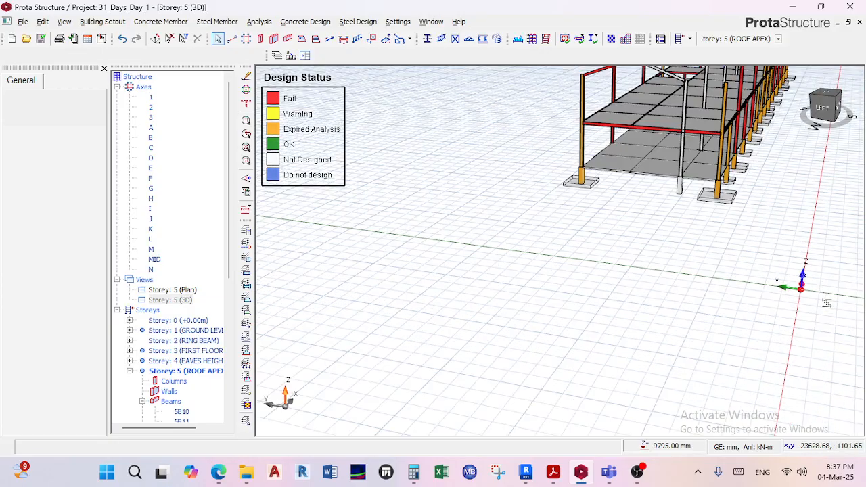
scroll(795, 297, "up", 3)
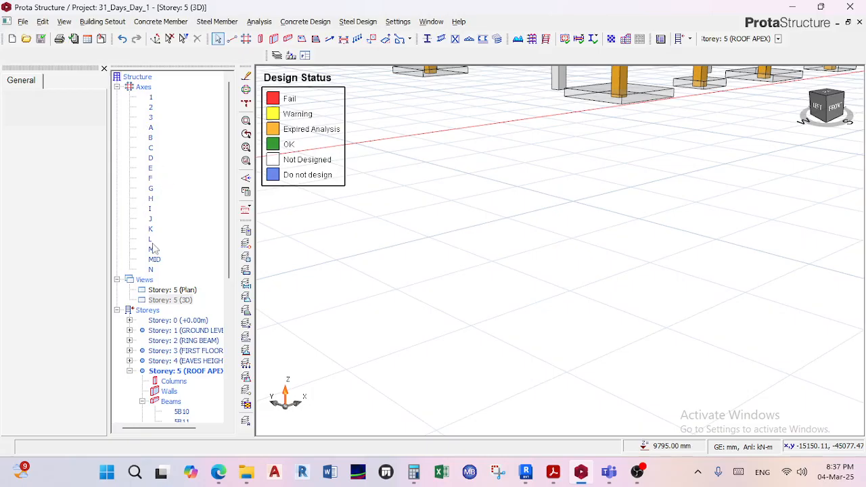
double_click(184, 291)
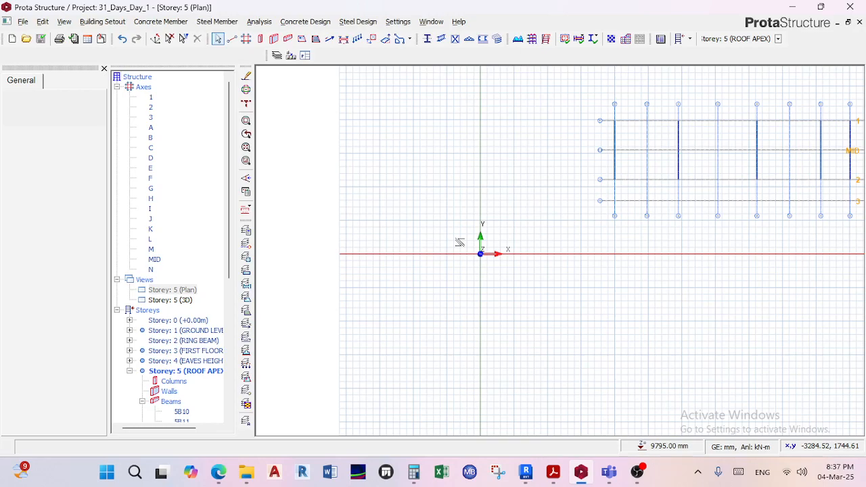
Generate an orthogonal axis grid in the empty area beside the existing one, with 5000*3 spacing and 2000 mm extensions in both directions.
left_click(246, 39)
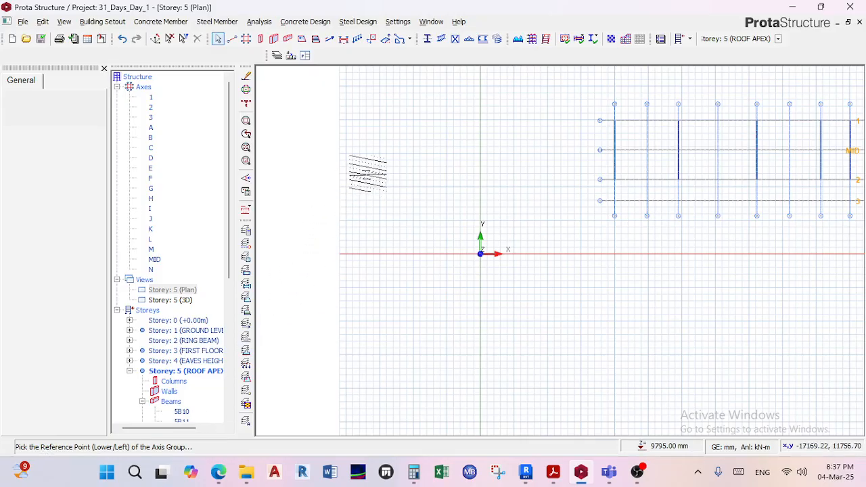
left_click(381, 169)
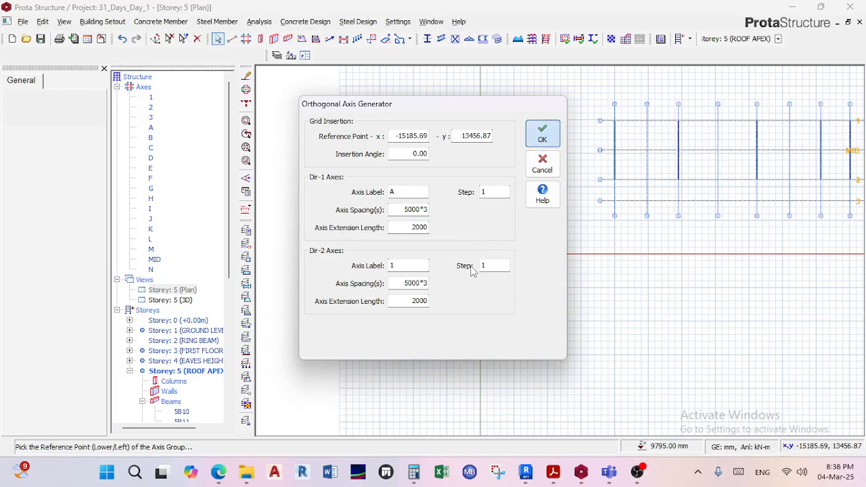
left_click(543, 134)
middle_click_drag(451, 165, 448, 252)
scroll(461, 134, "up", 3)
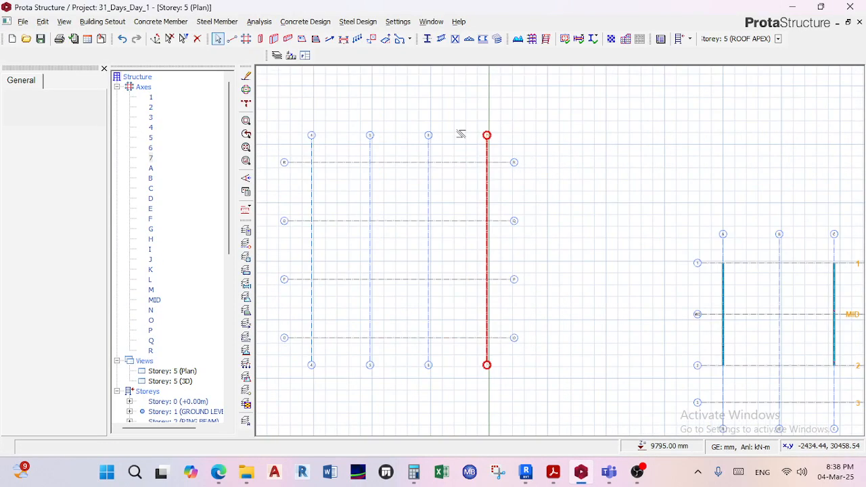
middle_click_drag(443, 218, 464, 205)
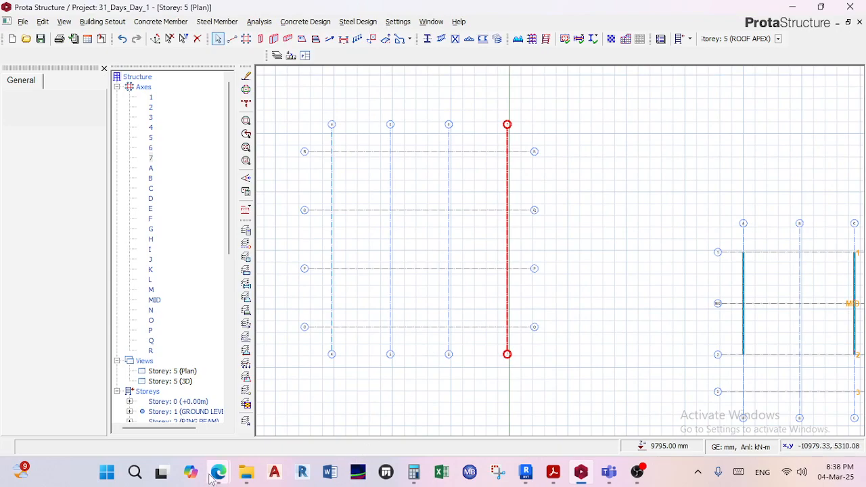
Switch to the Teams meeting in the browser and admit the participant waiting in the lobby.
mouse_move(215, 474)
left_click(190, 427)
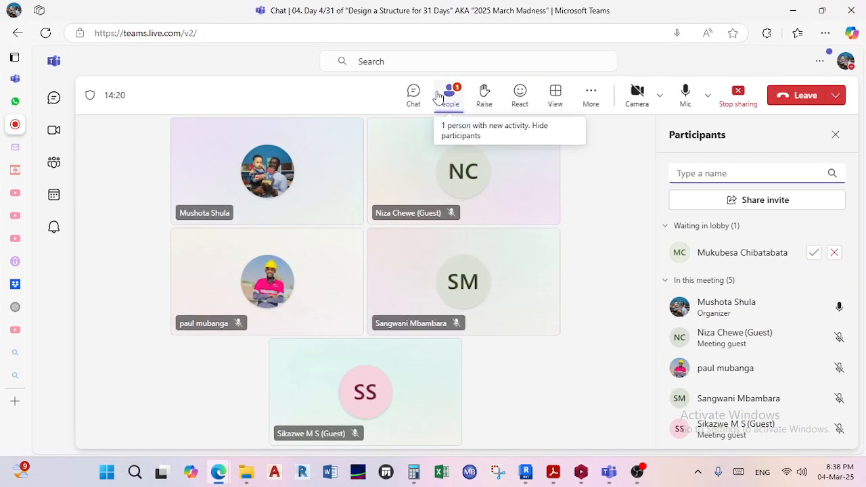
left_click(814, 252)
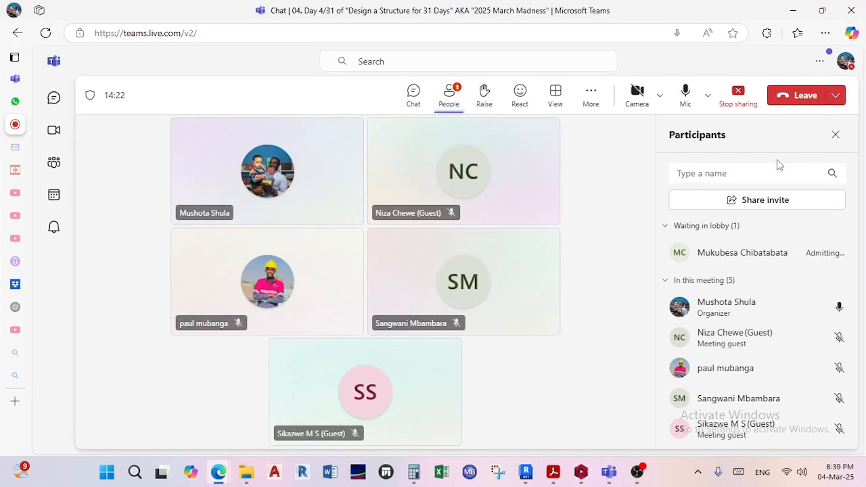
Return to ProtaStructure and compare the newly generated axis grid with the existing building grid and the global origin.
left_click(798, 11)
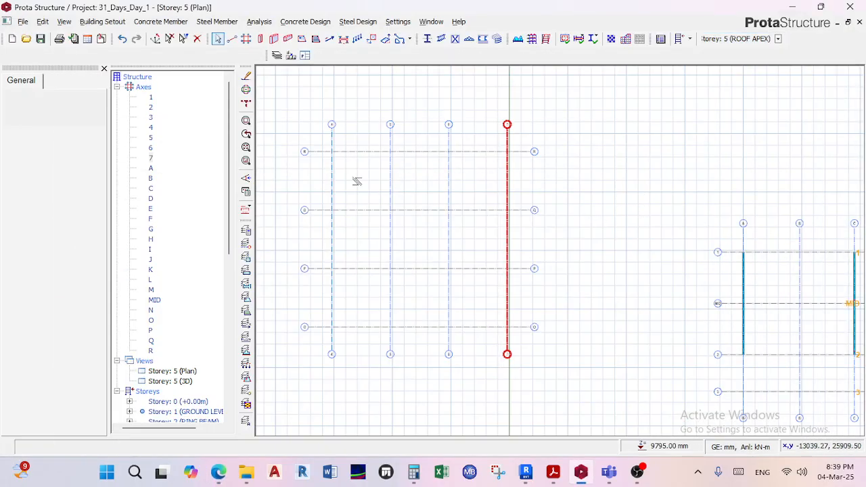
scroll(354, 129, "up", 4)
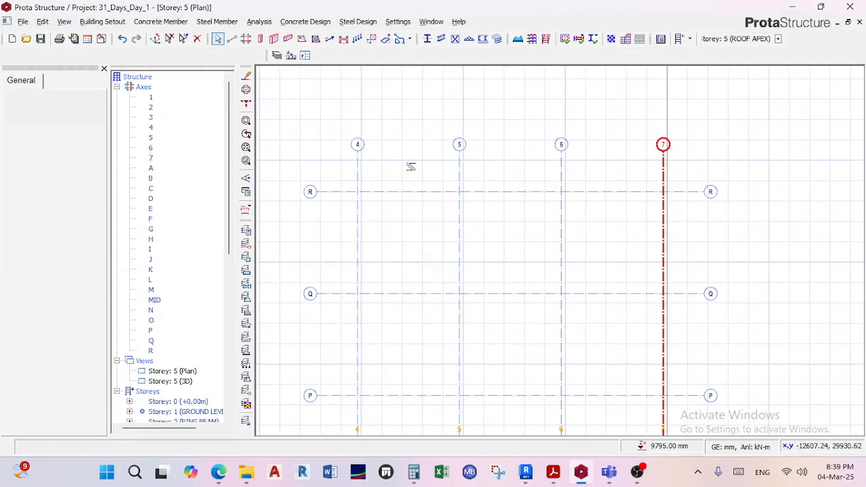
scroll(406, 178, "up", 2)
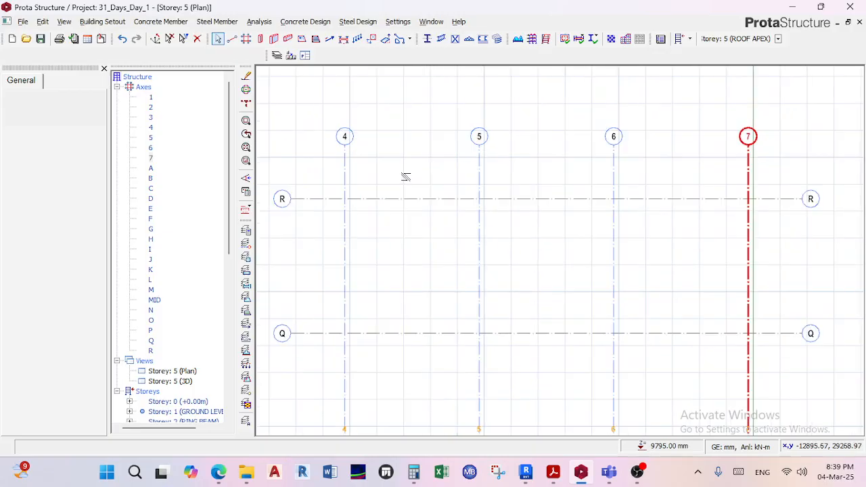
scroll(406, 177, "down", 3)
scroll(420, 174, "down", 1)
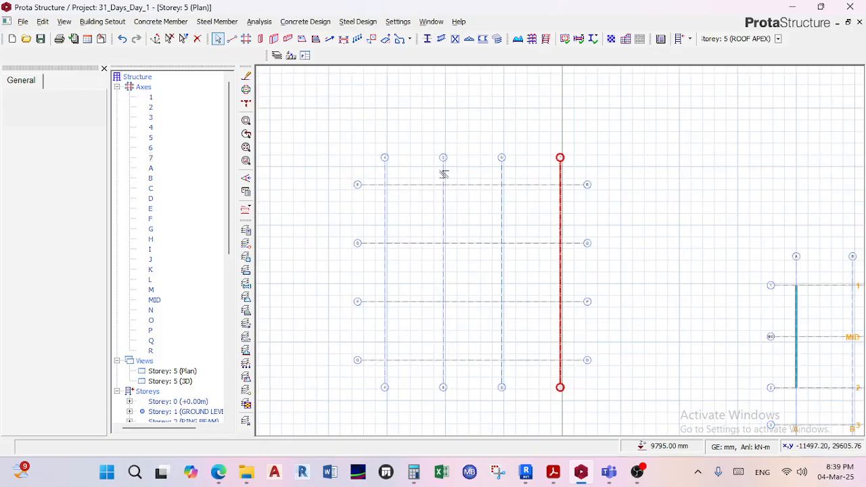
scroll(501, 169, "down", 3)
middle_click_drag(467, 155, 466, 151)
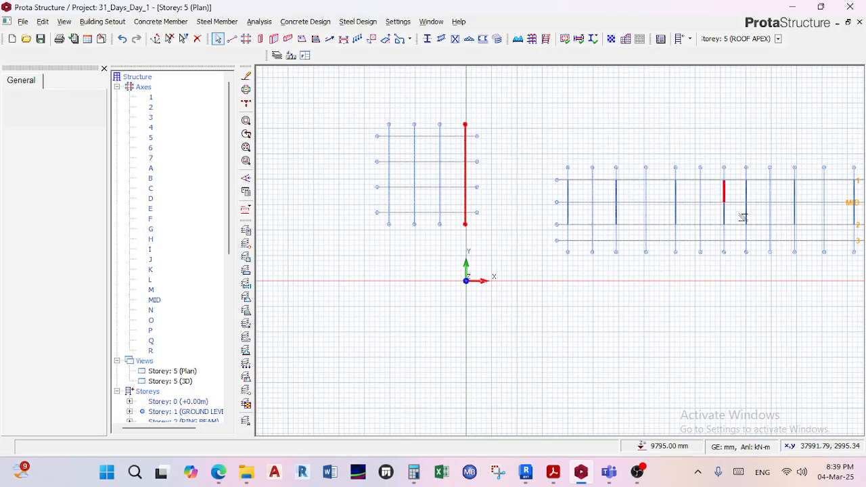
middle_click_drag(702, 207, 614, 184)
scroll(476, 154, "up", 5)
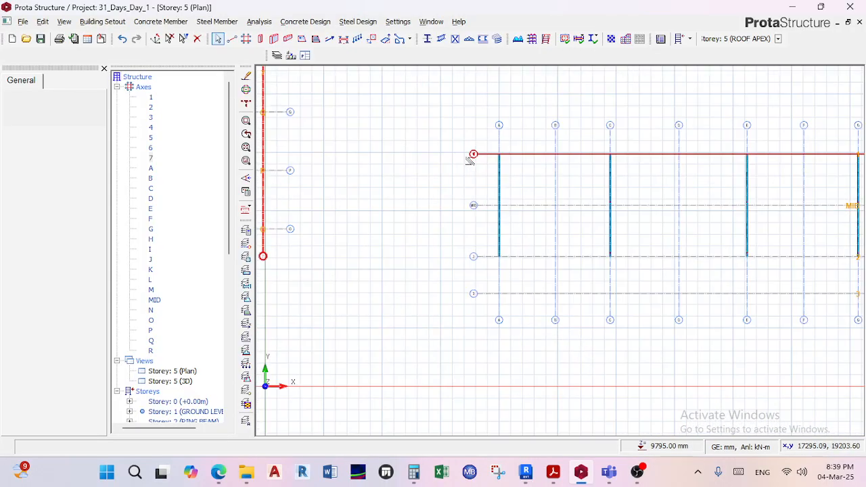
scroll(568, 339, "down", 4)
middle_click_drag(584, 349, 661, 361)
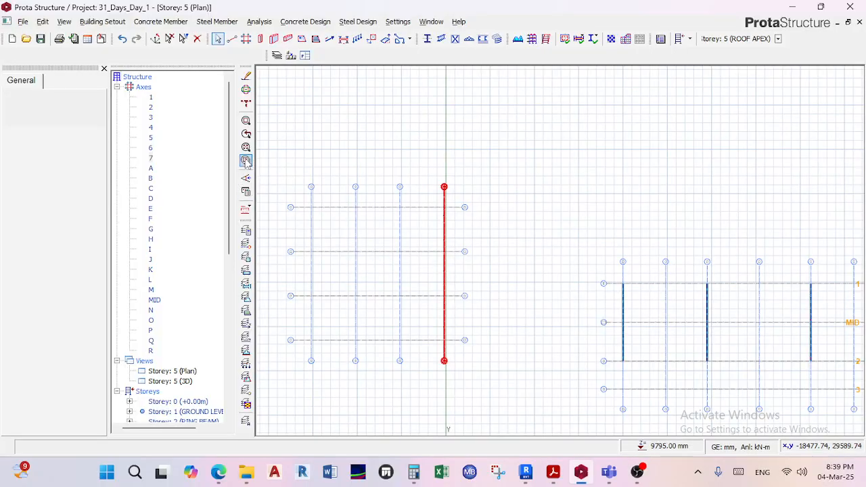
Examine the axis labels on the new grid, 4 to 7 and O to R, against the labels of the building grid.
scroll(323, 198, "up", 3)
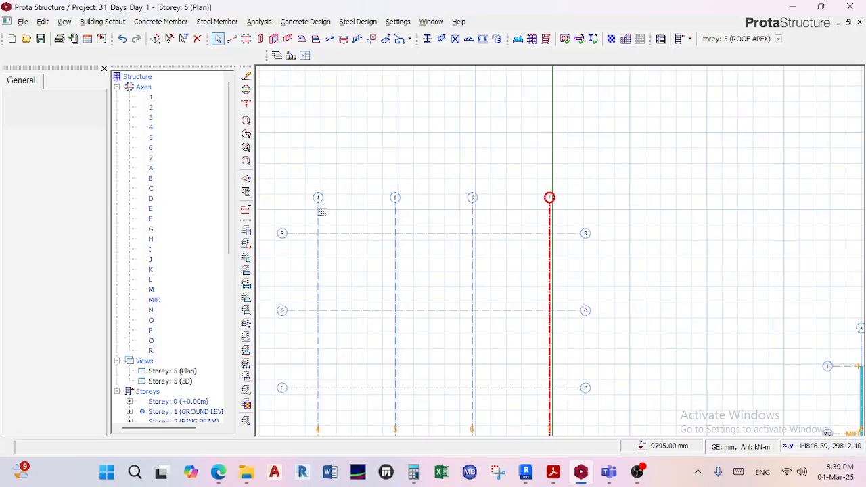
scroll(318, 201, "up", 1)
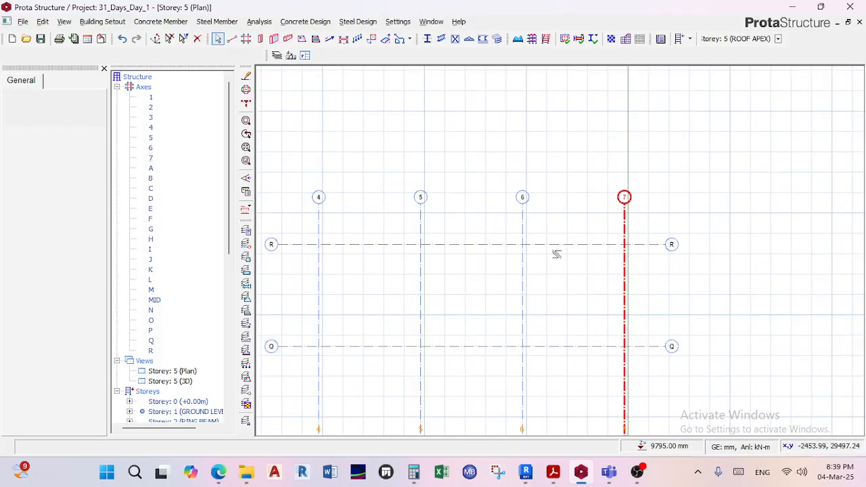
scroll(535, 231, "down", 5)
middle_click_drag(535, 231, 413, 148)
scroll(629, 256, "down", 1)
middle_click_drag(582, 265, 460, 247)
scroll(372, 161, "up", 5)
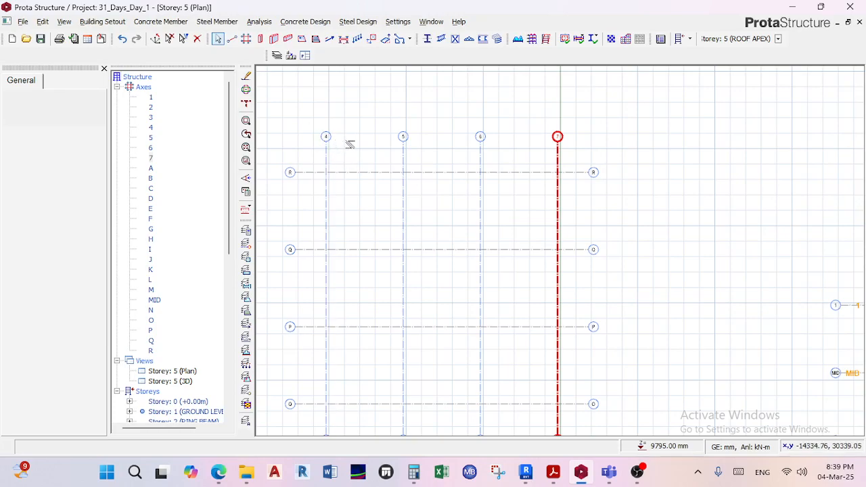
middle_click_drag(367, 168, 449, 144)
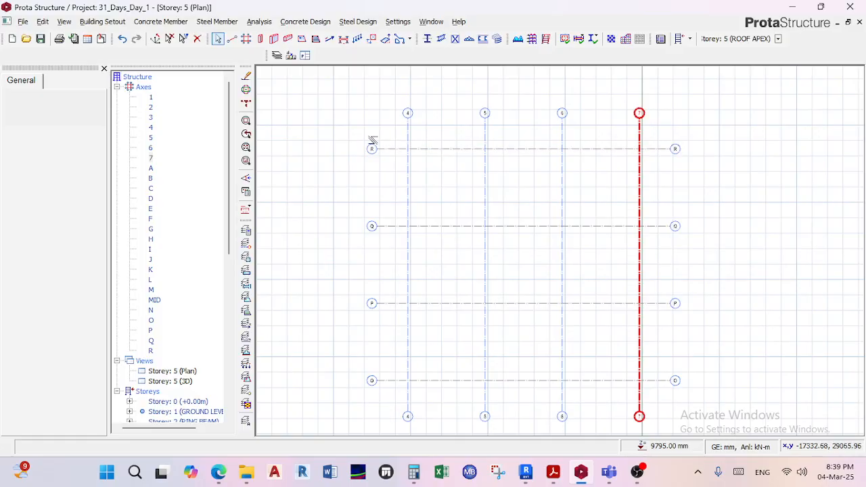
scroll(372, 145, "up", 3)
scroll(389, 216, "down", 6)
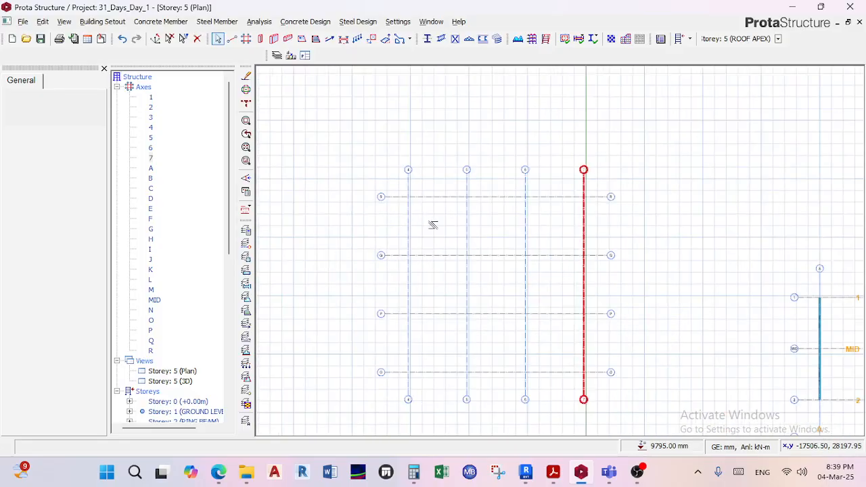
middle_click_drag(592, 216, 419, 203)
scroll(481, 242, "up", 4)
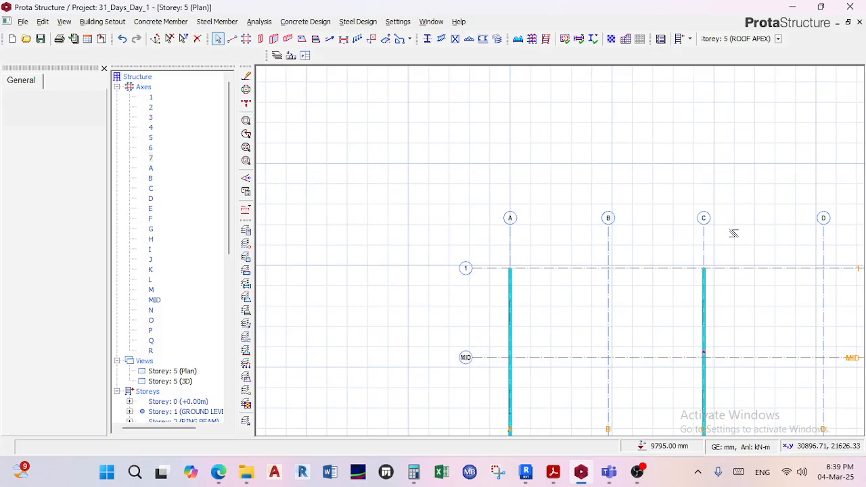
scroll(636, 247, "down", 4)
scroll(549, 195, "up", 3)
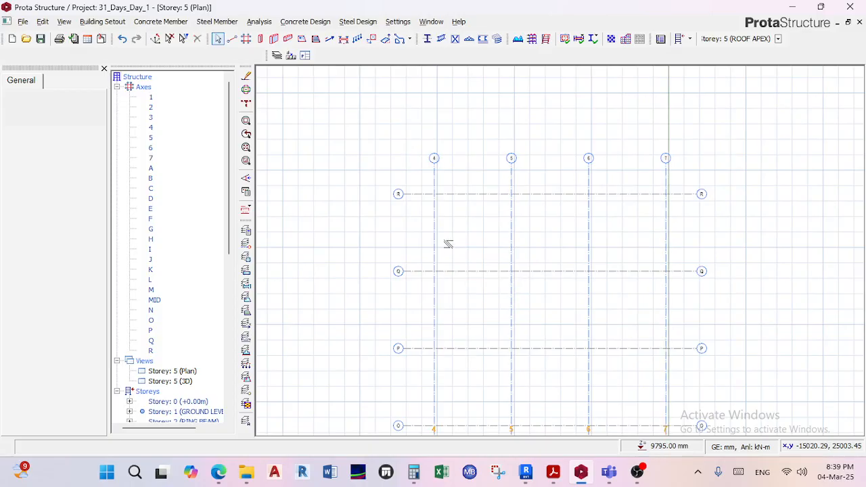
Delete all axes of the newly generated grid beside the building grid and save the project.
scroll(588, 268, "down", 2)
left_click_drag(422, 146, 697, 412)
key("Delete")
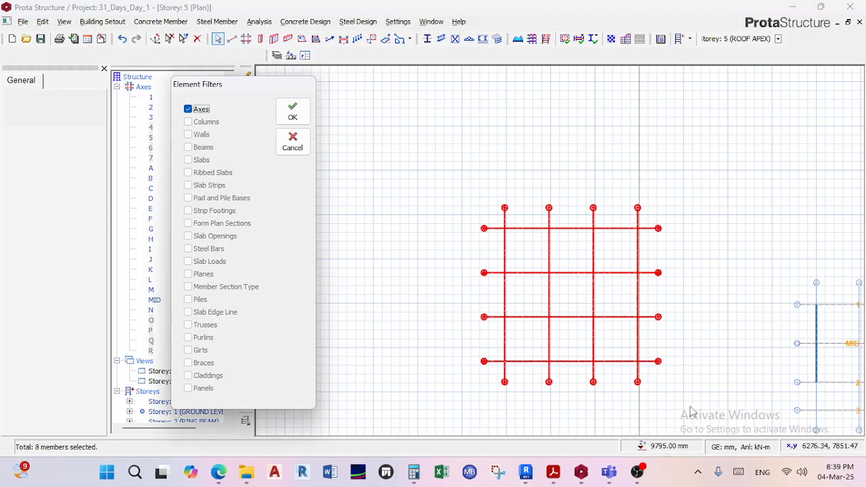
left_click(291, 109)
scroll(516, 241, "down", 2)
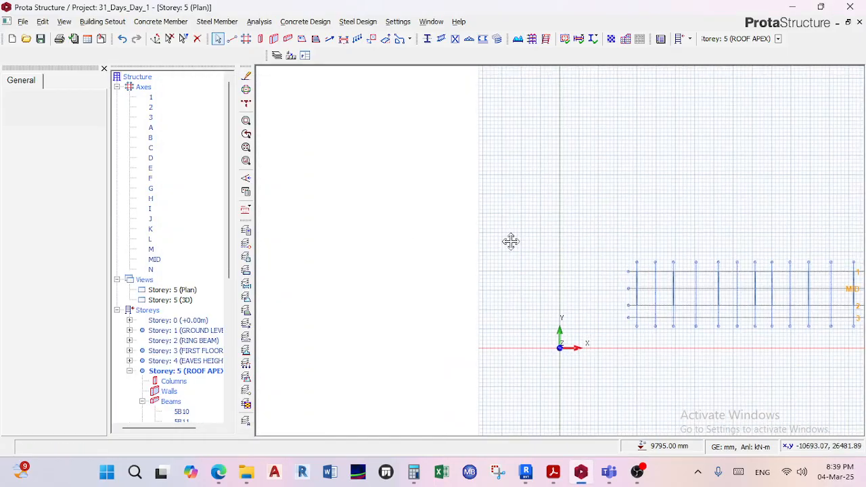
key("ctrl+s")
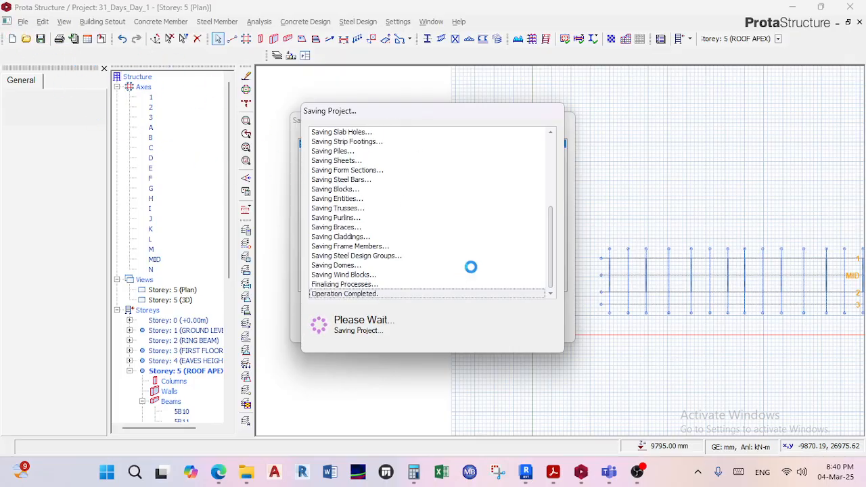
Create a new project with the code Example_1 and import its settings from the UK (BS8110) template.
left_click(23, 21)
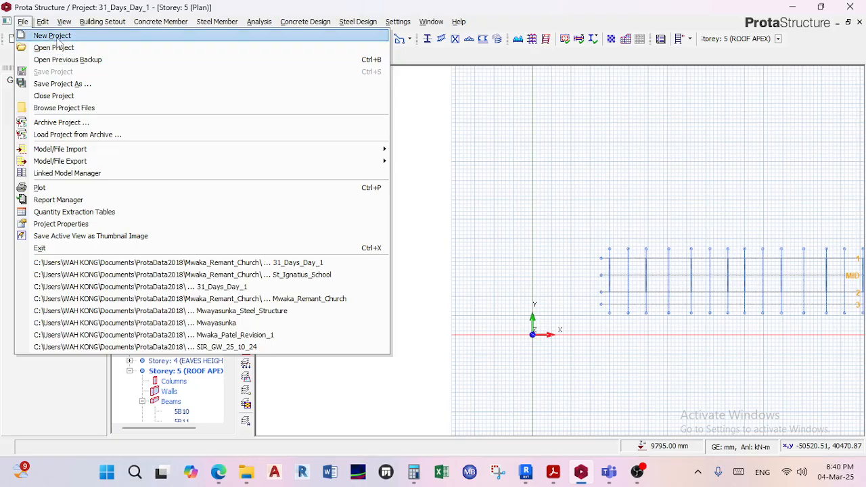
left_click(55, 35)
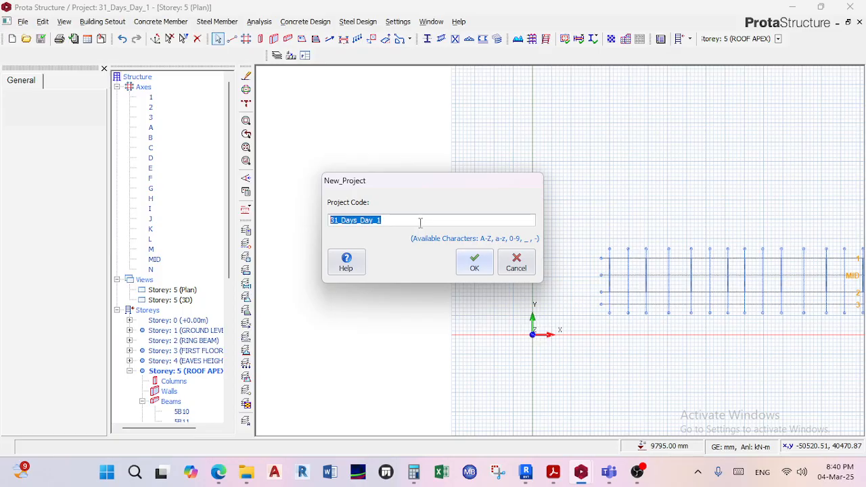
type("f")
key("BackSpace")
type("F")
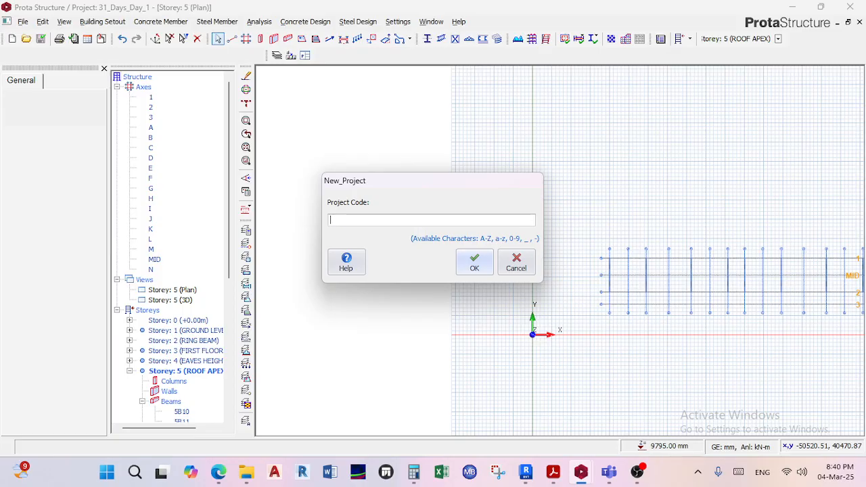
type("xample1")
key("BackSpace")
type("_1")
left_click(476, 262)
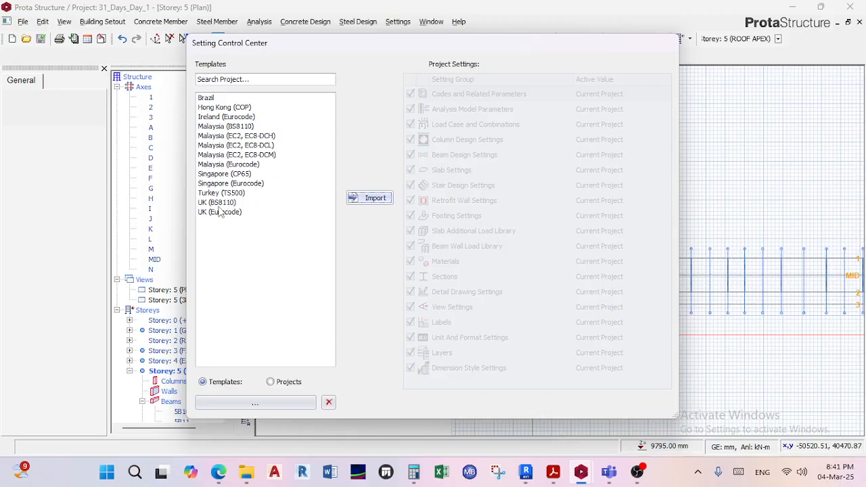
left_click(224, 203)
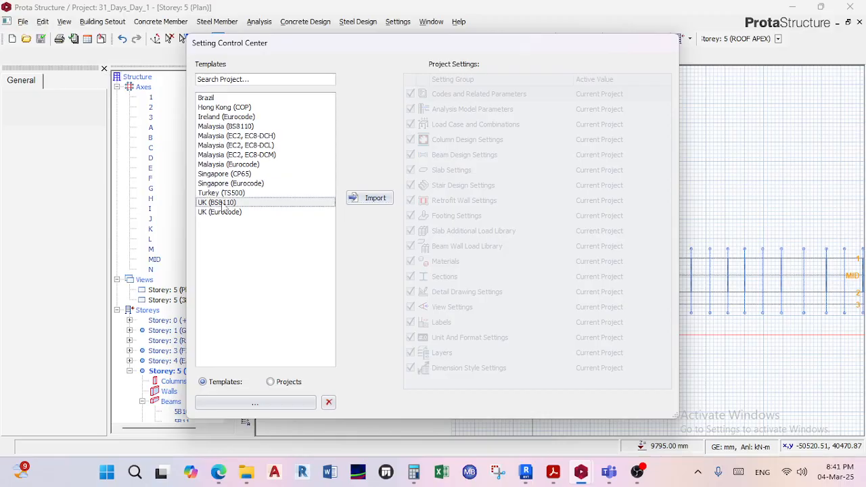
left_click(359, 199)
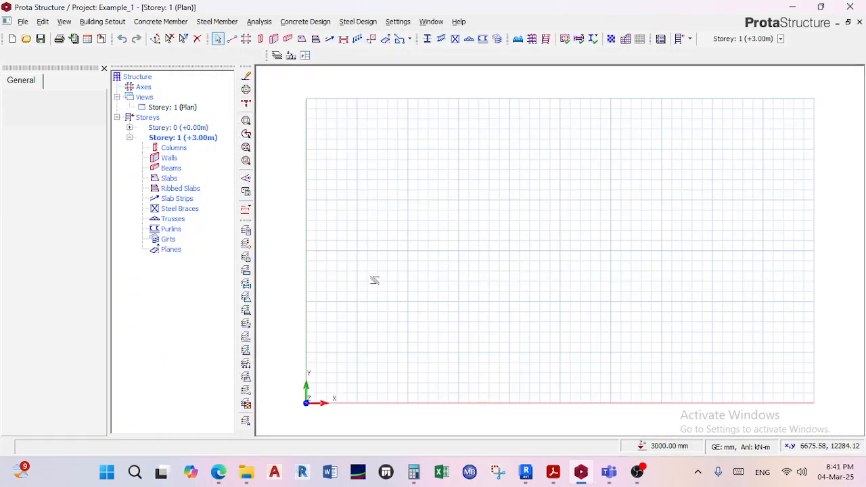
Generate an orthogonal axis grid near the middle of the plan, labelled from A and 1, with 5000*3 spacing and 2000 mm extensions in both directions.
scroll(450, 254, "down", 3)
scroll(429, 256, "up", 3)
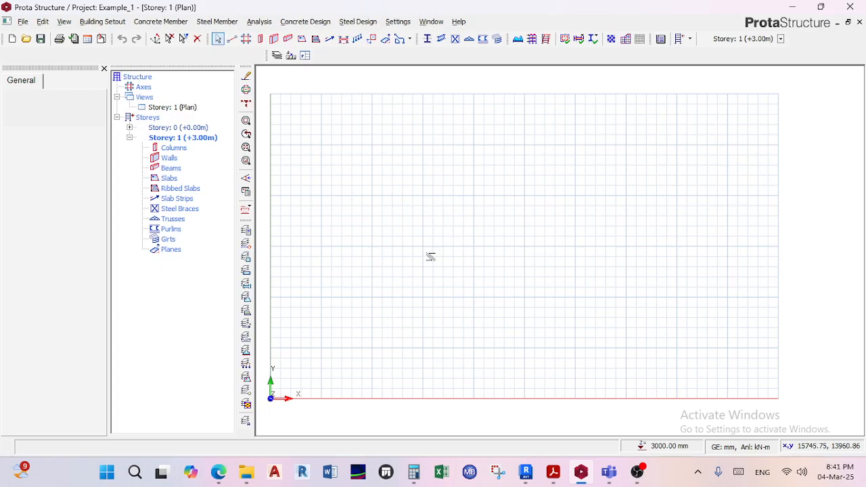
left_click(246, 39)
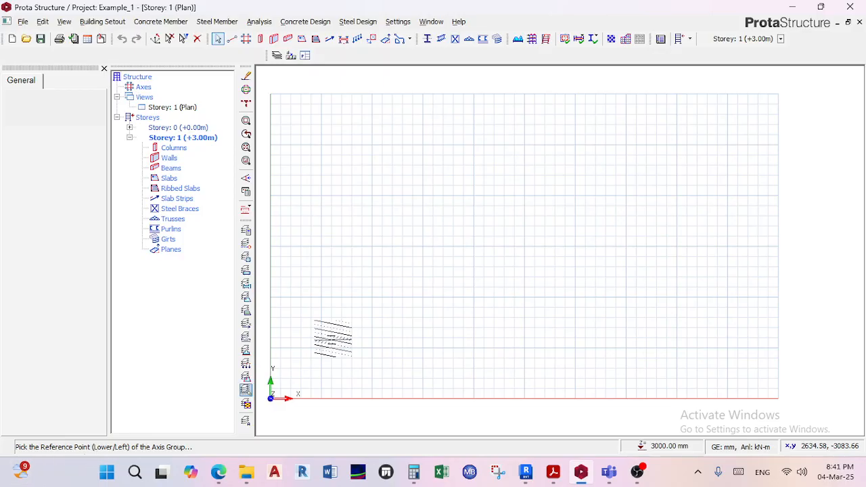
left_click(476, 199)
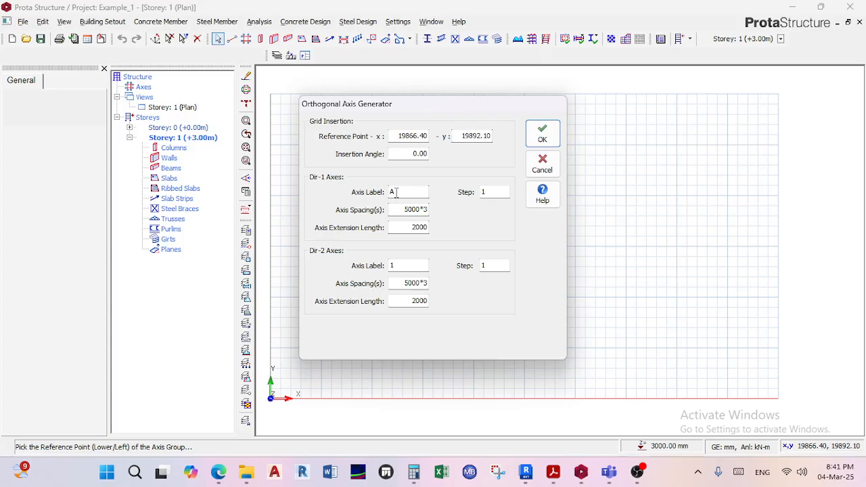
double_click(426, 213)
left_click(408, 210)
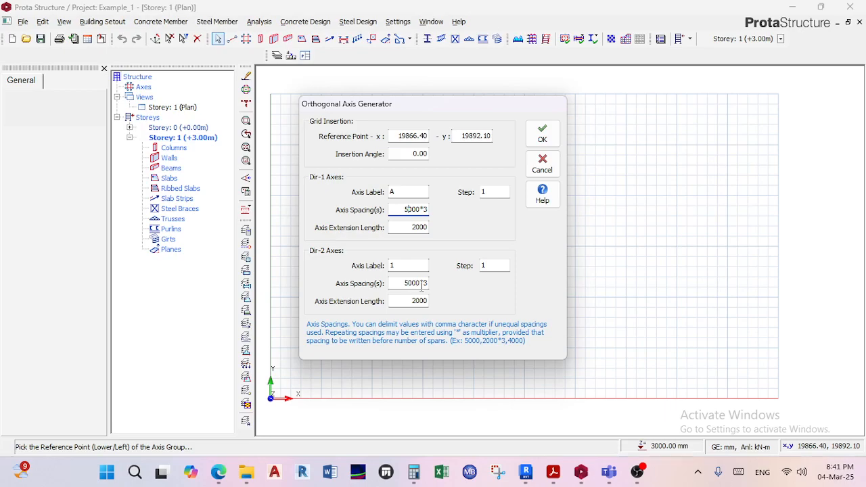
left_click(542, 140)
Examine the new grid's axis labels, 1 to 4 in one direction and A to D in the other.
scroll(473, 189, "up", 4)
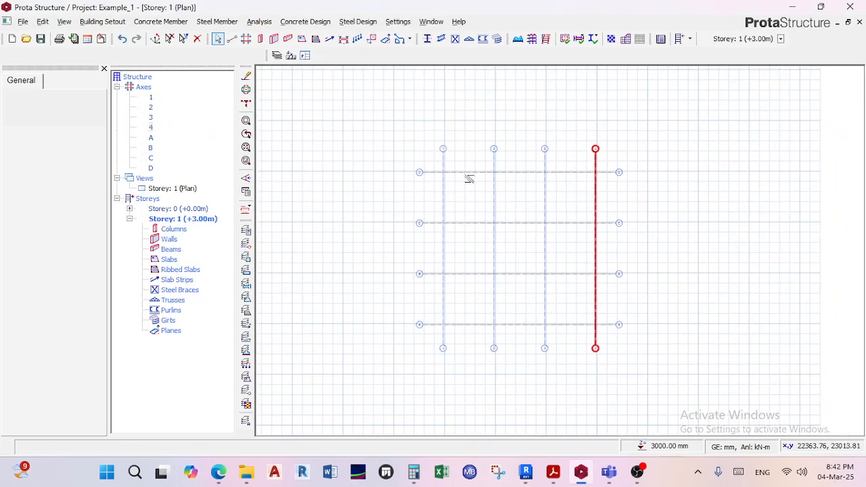
scroll(410, 158, "down", 3)
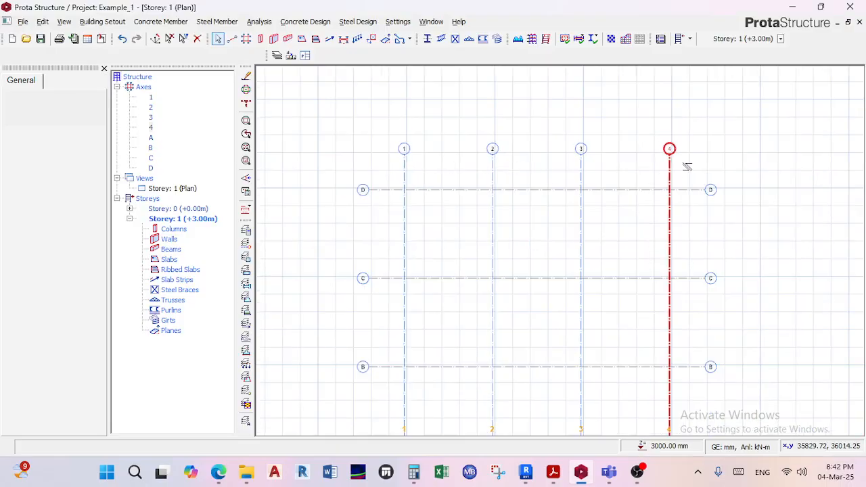
middle_click_drag(423, 188, 395, 241)
scroll(406, 237, "up", 2)
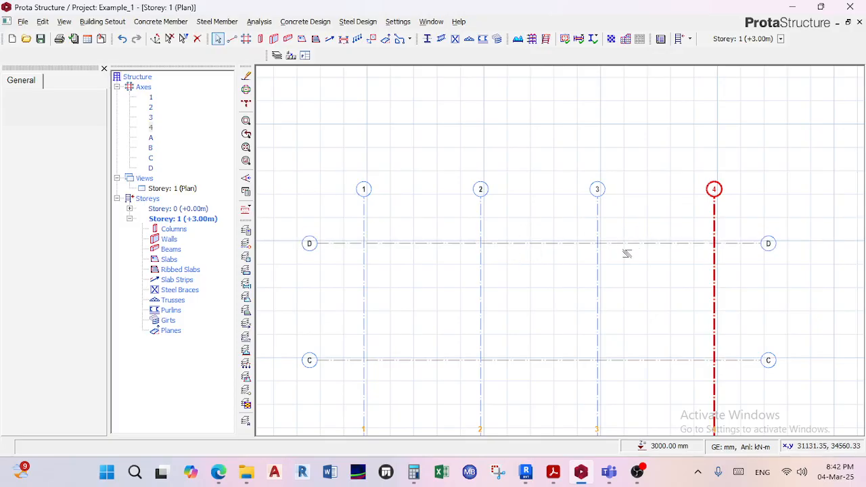
scroll(627, 253, "down", 3)
scroll(557, 189, "up", 1)
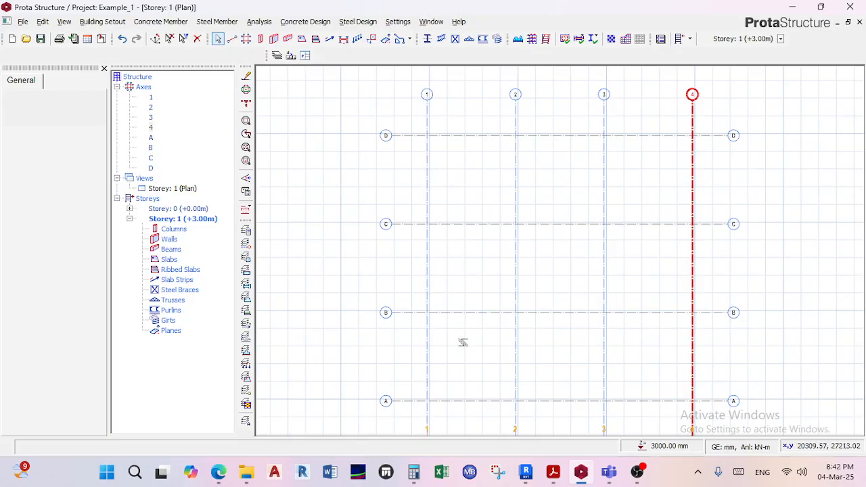
scroll(433, 363, "down", 3)
middle_click_drag(413, 295, 359, 193)
left_click_drag(344, 146, 550, 348)
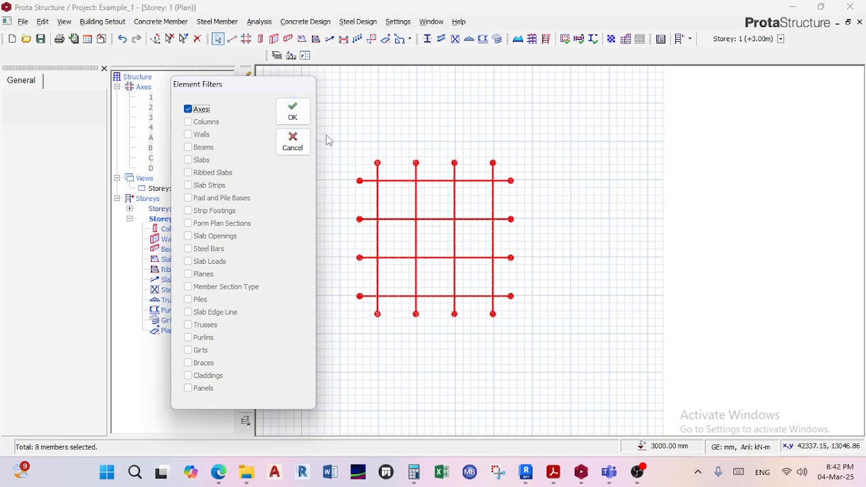
left_click(292, 143)
key("Escape")
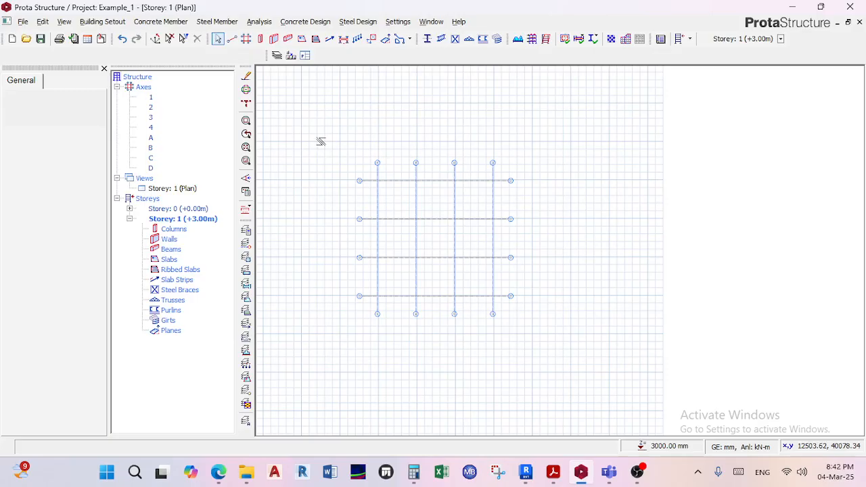
Select every axis of the grid to highlight it as a whole, inspect it, and clear the selection.
left_click_drag(329, 140, 537, 335)
scroll(427, 222, "up", 3)
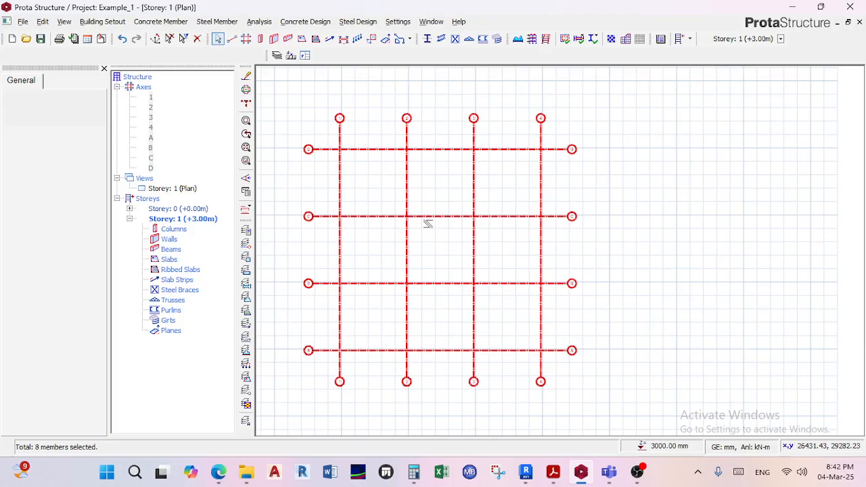
mouse_move(403, 264)
scroll(411, 304, "down", 1)
key("Escape")
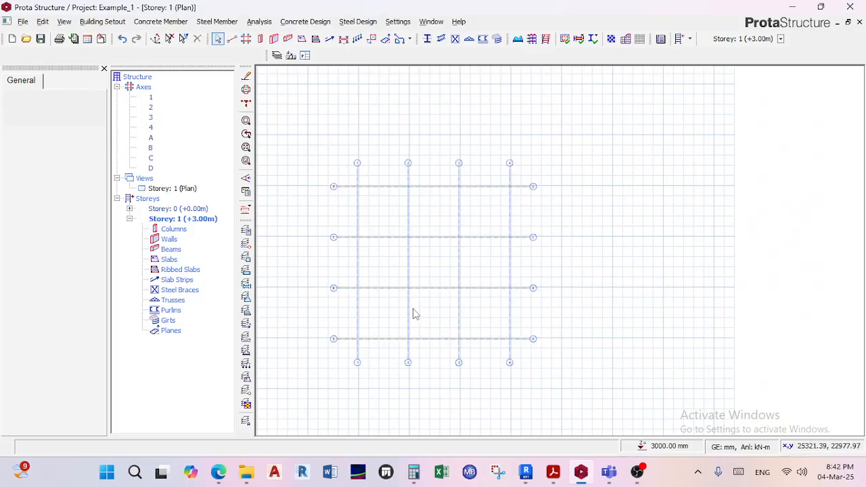
Try a window selection over the whole axis grid and a crossing selection over its lower part, clearing each selection.
left_click_drag(277, 123, 556, 420)
key("Escape")
left_click_drag(564, 389, 440, 303)
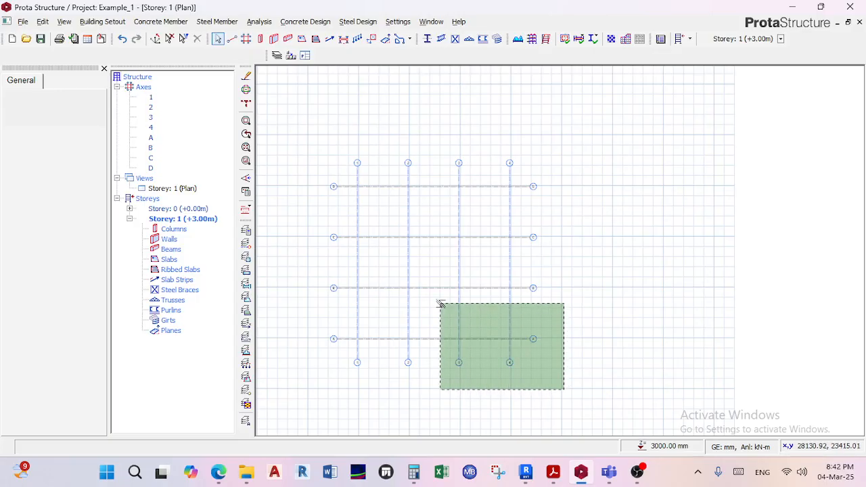
left_click_drag(439, 303, 299, 314)
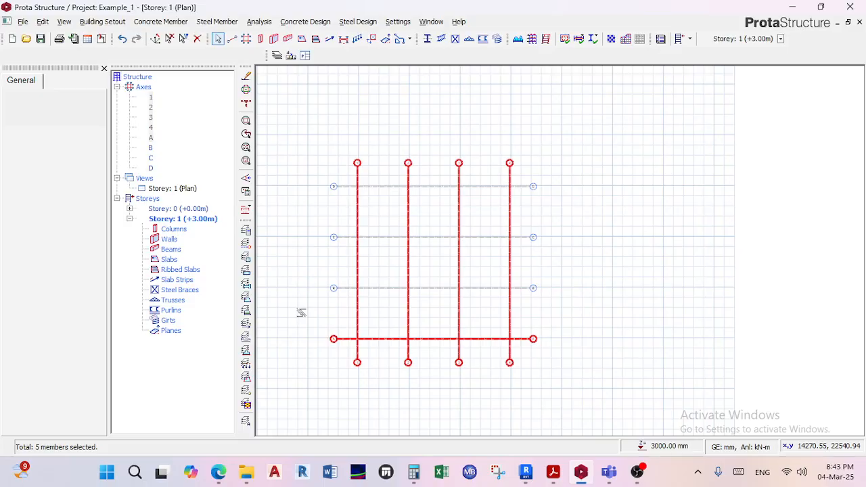
key("Escape")
Select the entire axis grid and delete it with only axes included in the element filter.
left_click_drag(570, 400, 318, 126)
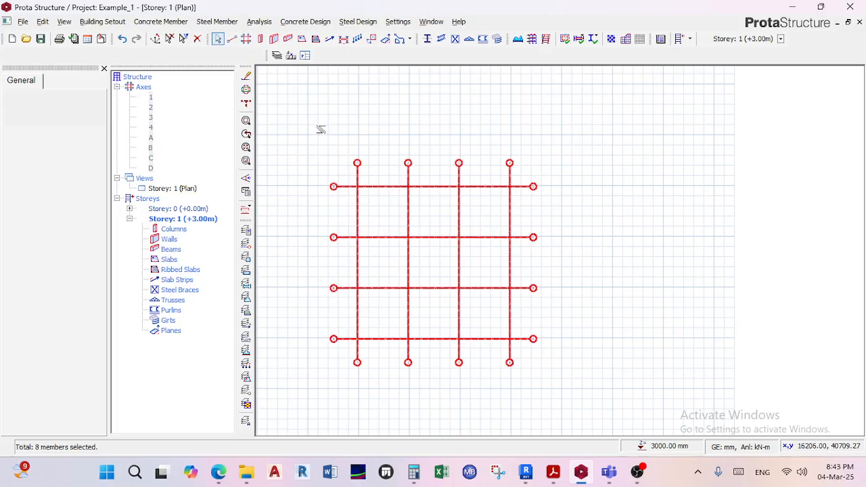
key("Delete")
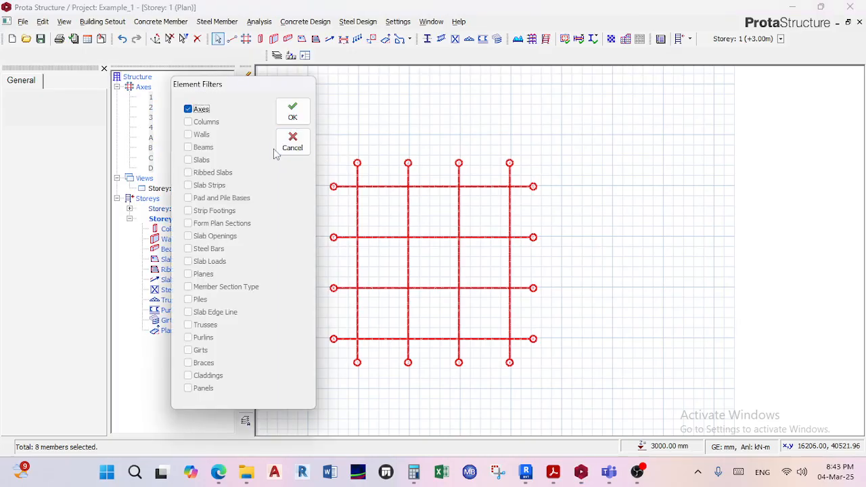
left_click(291, 115)
scroll(394, 213, "down", 2)
middle_click_drag(400, 205, 478, 118)
scroll(478, 127, "up", 4)
scroll(492, 153, "down", 3)
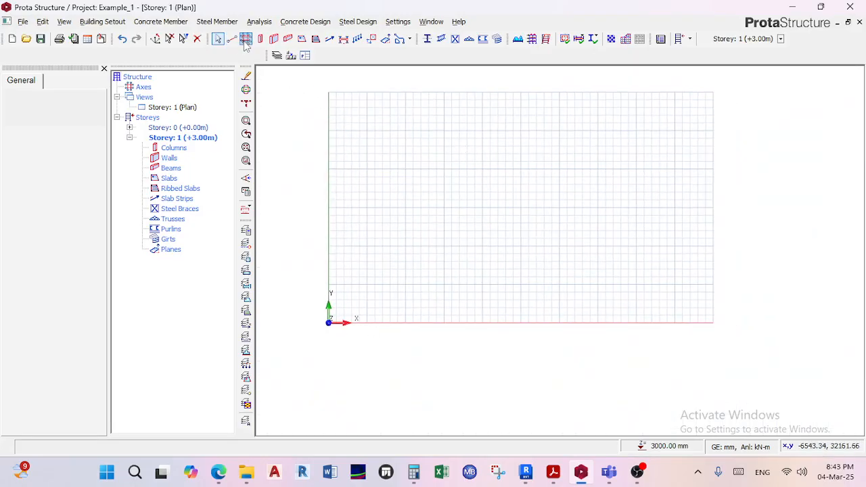
Generate an orthogonal axis grid labelled from A and 1, with 3500*6 spacing in Dir-1, 4000*6 in Dir-2 and 2000 mm extensions.
left_click(246, 38)
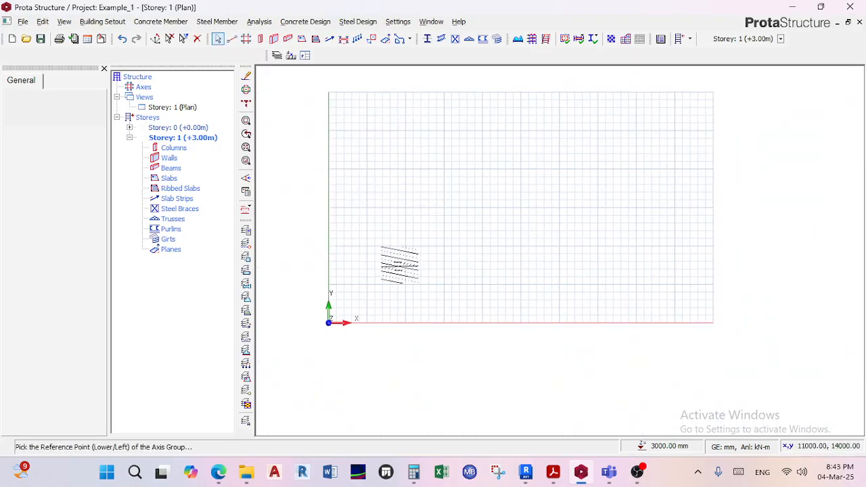
left_click(473, 179)
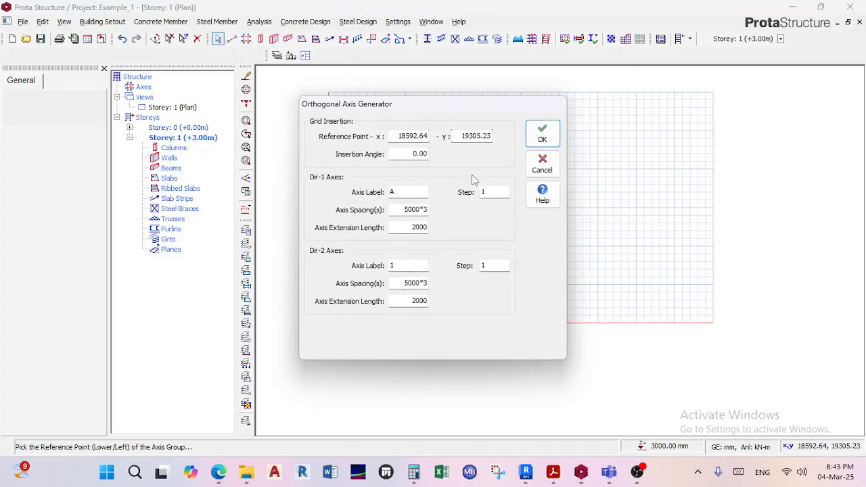
double_click(408, 210)
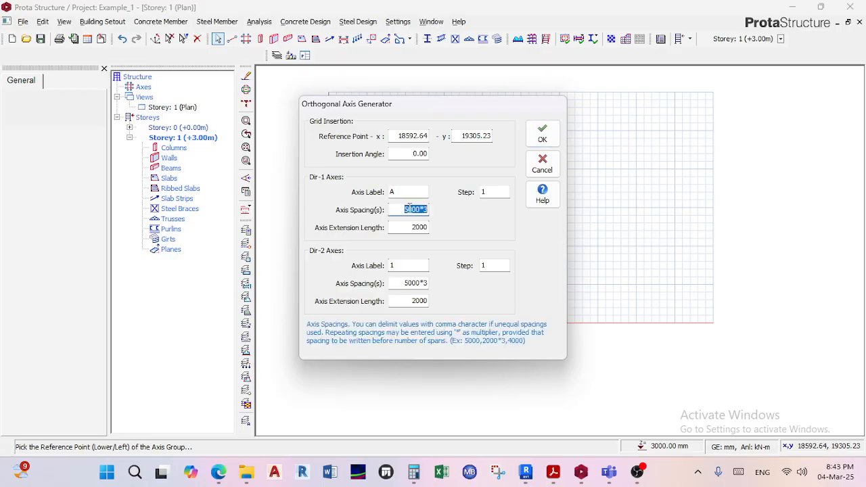
left_click(409, 210)
type("3")
key("BackSpace")
type("6")
double_click(413, 283)
left_click(415, 284)
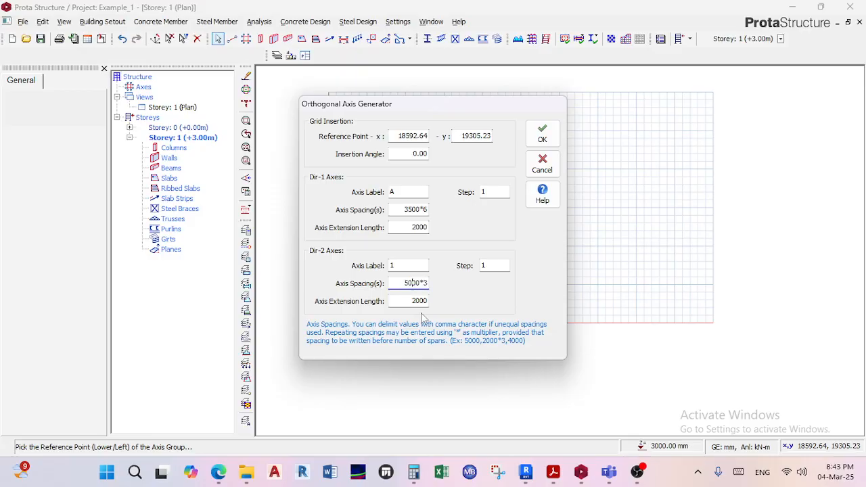
type("40")
left_click(542, 133)
Examine the axis labels and layout of the regenerated grid, from 1 to 7 and A to G.
scroll(527, 119, "up", 4)
scroll(690, 148, "down", 1)
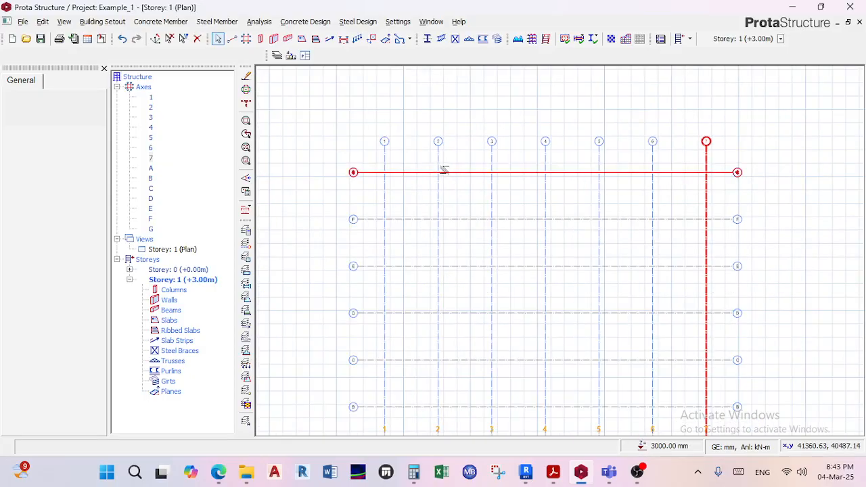
scroll(357, 174, "up", 1)
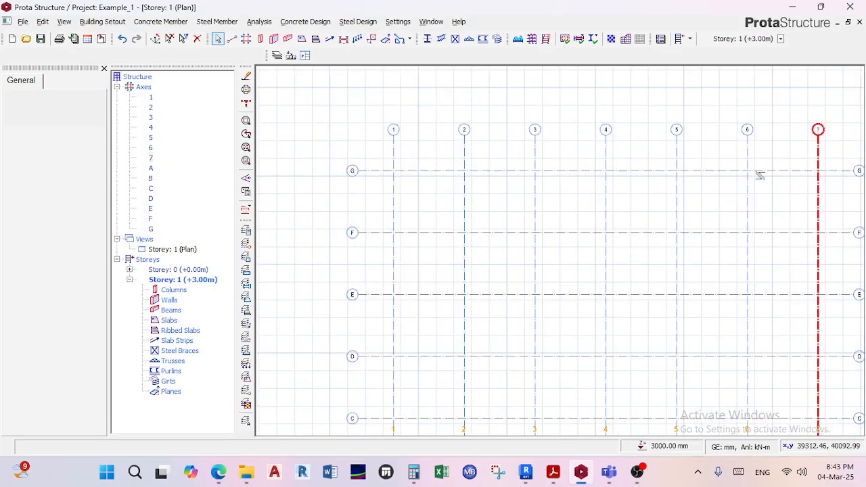
middle_click_drag(760, 176, 728, 176)
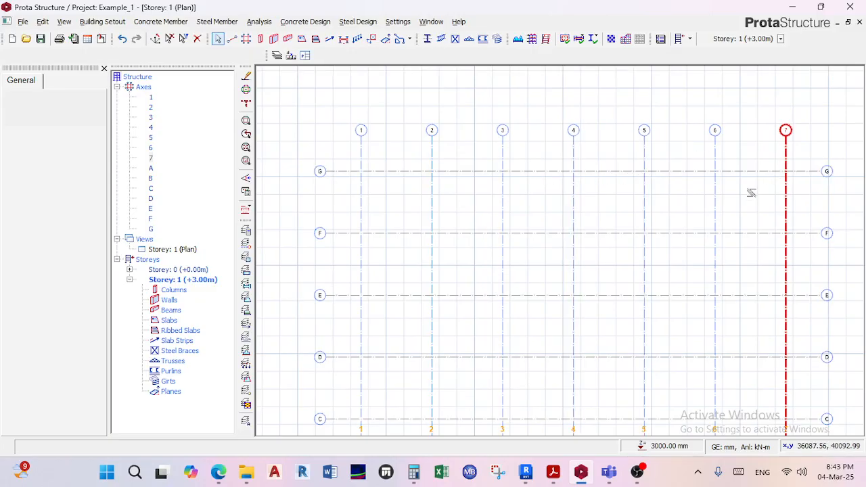
scroll(621, 160, "down", 1)
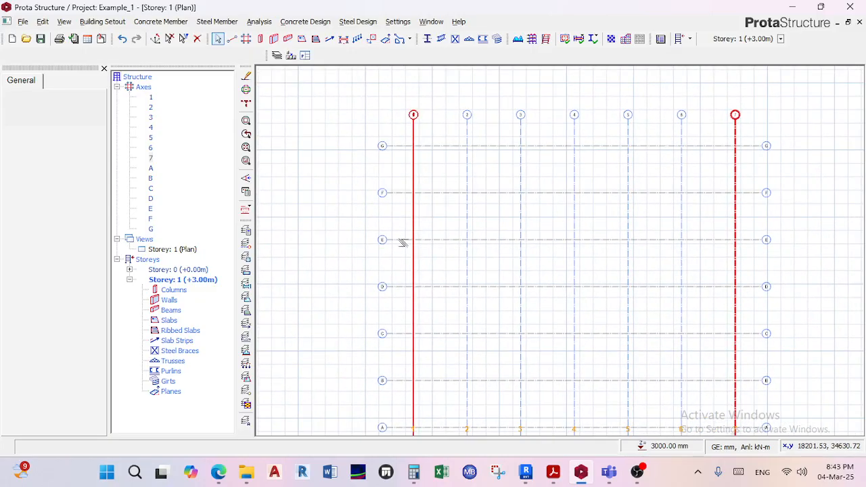
middle_click_drag(390, 353, 399, 284)
scroll(501, 140, "down", 1)
middle_click_drag(501, 141, 504, 252)
scroll(446, 196, "up", 2)
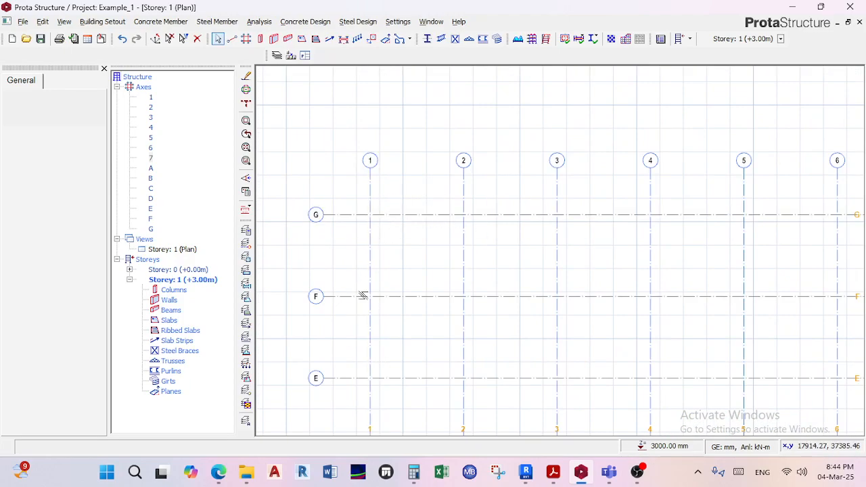
Measure the spacing between axes 1 and 2 at their upper ends.
right_click(406, 248)
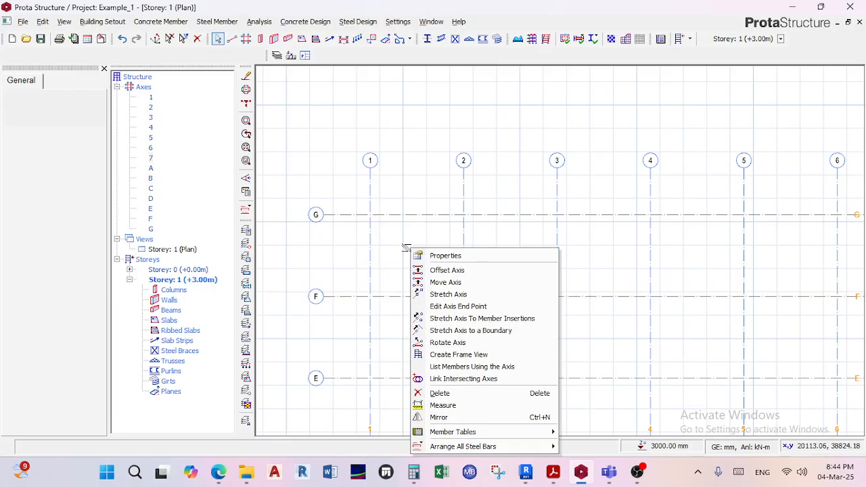
left_click(446, 405)
scroll(379, 162, "up", 3)
left_click(358, 175)
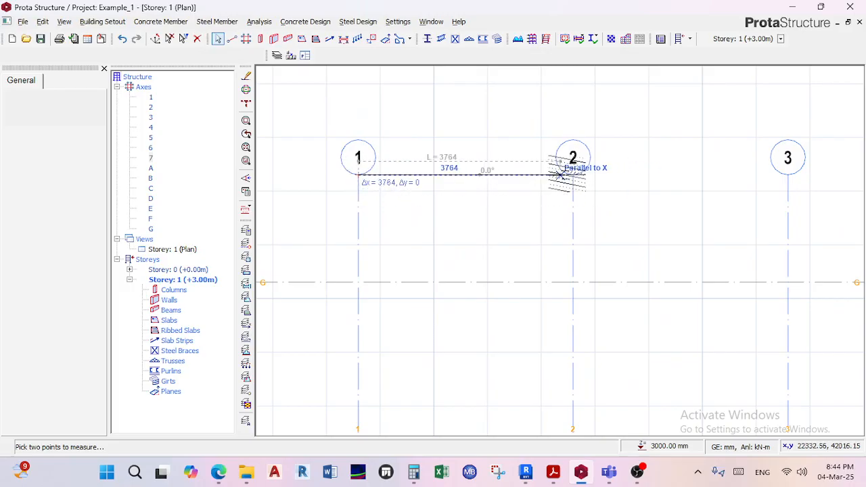
scroll(572, 176, "up", 2)
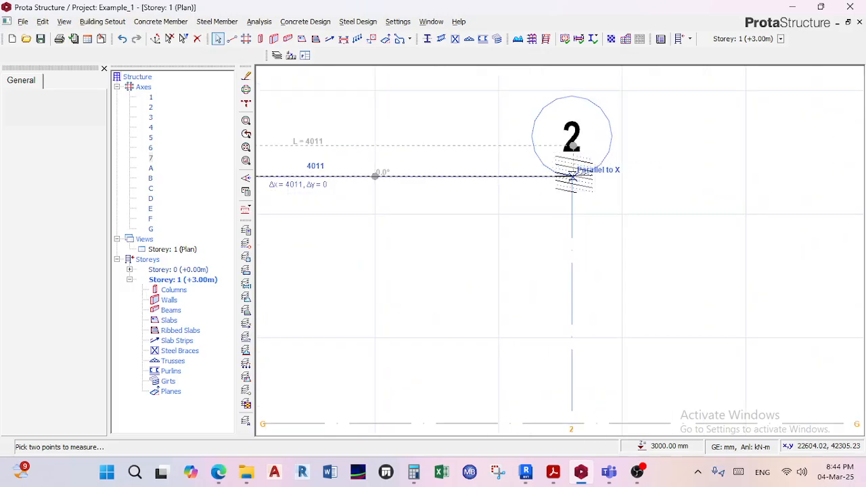
left_click(572, 176)
Measure the spacing between axes G and F along axis 1, and review the whole grid before leaving the Measure command.
scroll(507, 182, "down", 3)
scroll(460, 218, "down", 1)
scroll(455, 218, "down", 1)
scroll(389, 207, "up", 2)
left_click(389, 167)
left_click(390, 354)
scroll(406, 260, "up", 4)
scroll(406, 259, "down", 4)
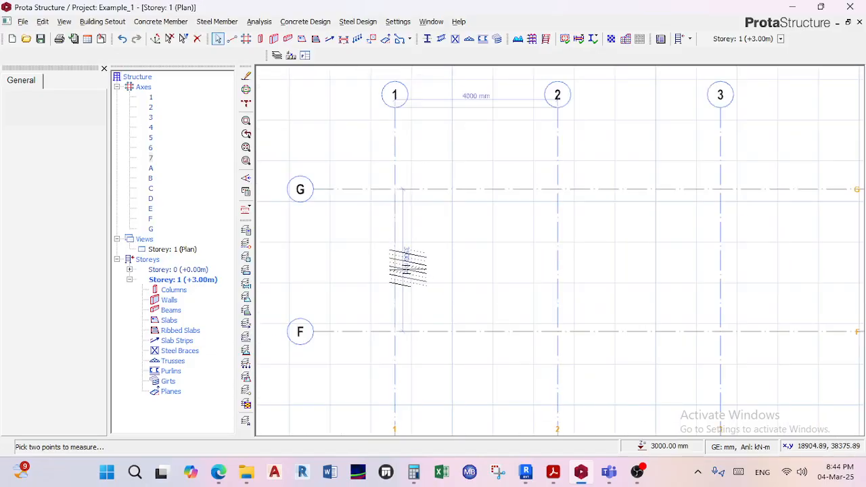
scroll(407, 267, "down", 3)
middle_click_drag(409, 271, 388, 182)
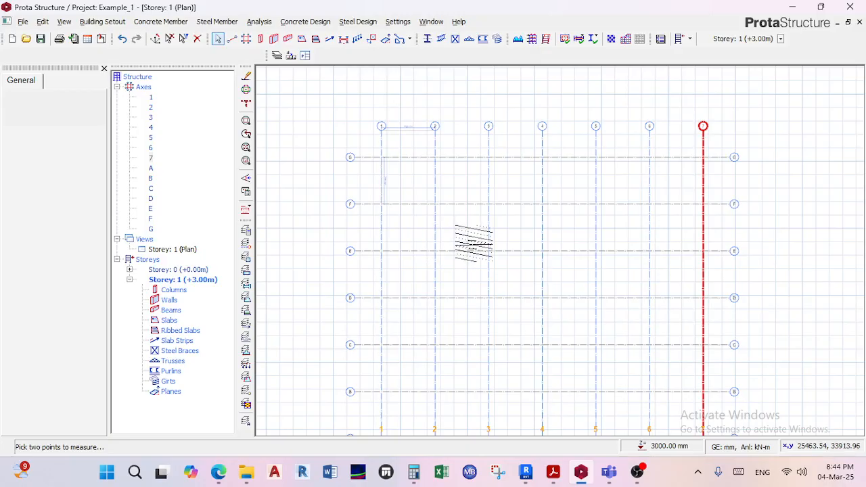
scroll(466, 237, "down", 2)
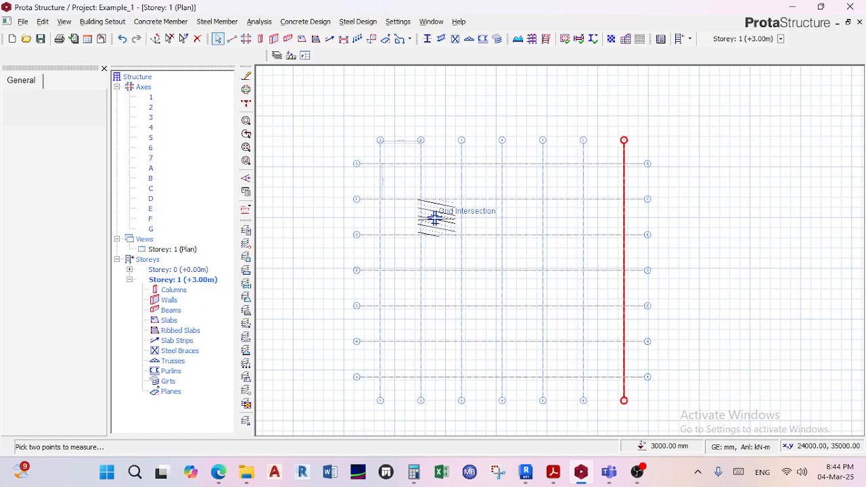
key("Escape")
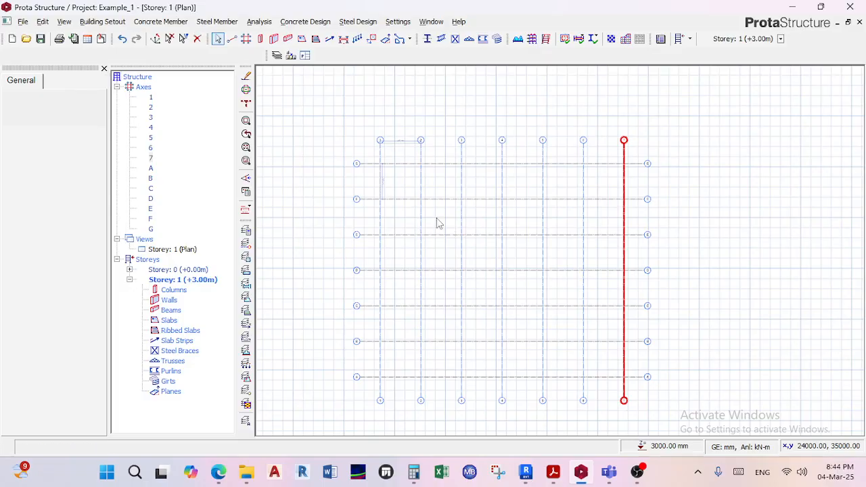
Delete all the lettered and numbered axes of the seven-by-seven grid.
scroll(439, 220, "down", 2)
left_click_drag(566, 332, 398, 120)
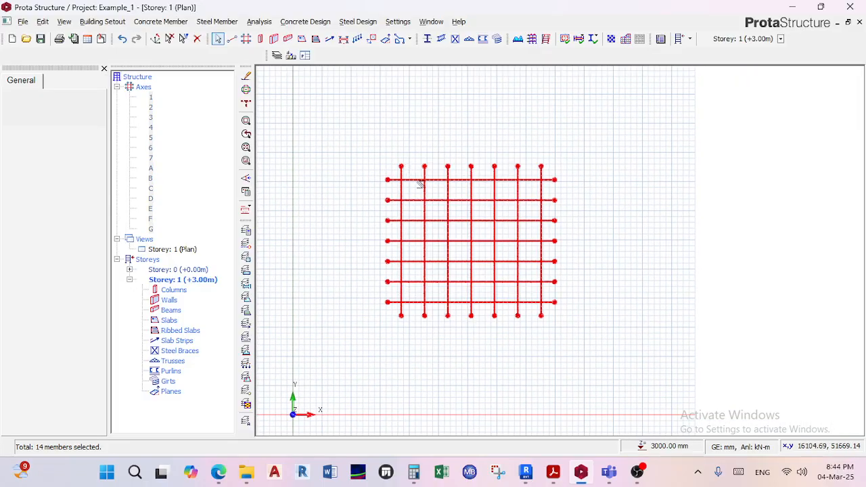
key("Delete")
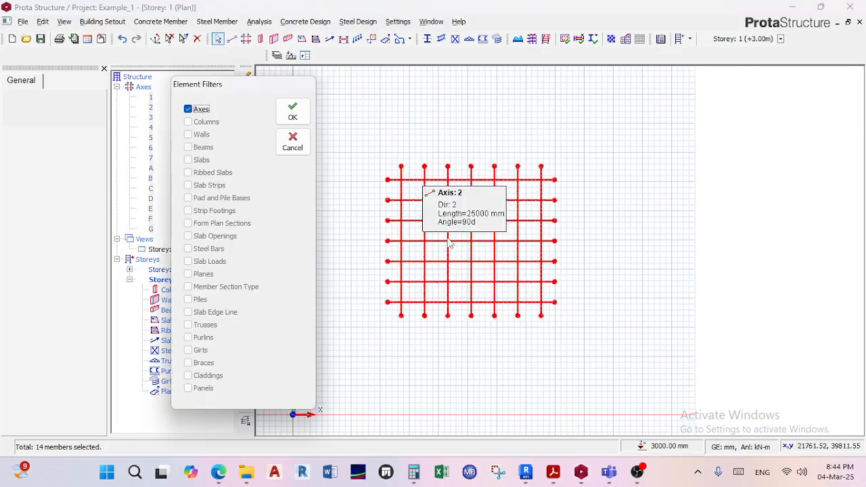
left_click(293, 112)
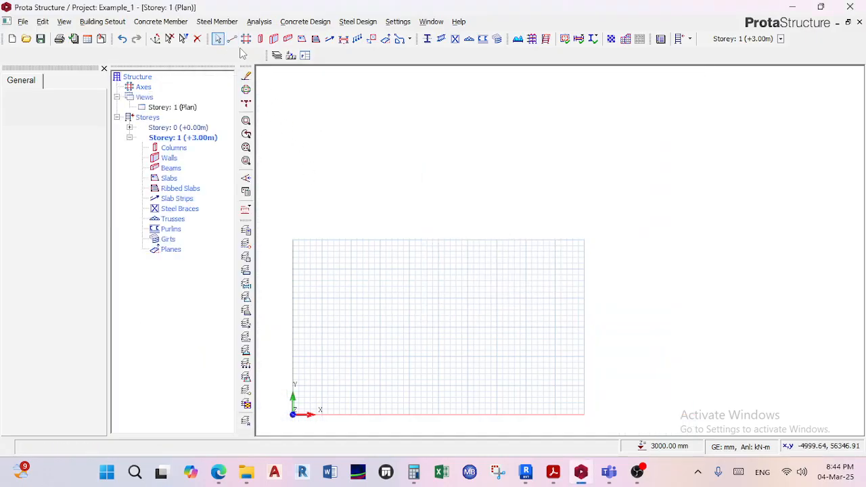
Insert a single vertical axis labelled 1, about 12700 mm long at 90 degrees, in the plan's left part.
left_click(232, 38)
scroll(392, 291, "up", 4)
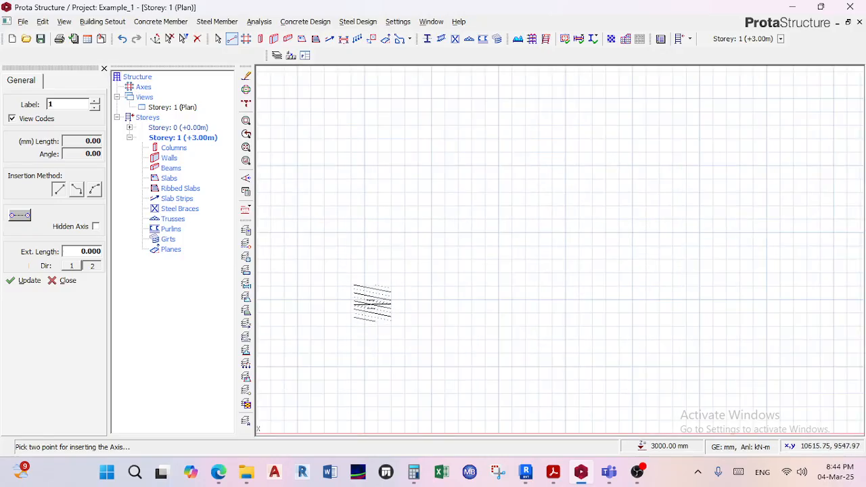
left_click(366, 304)
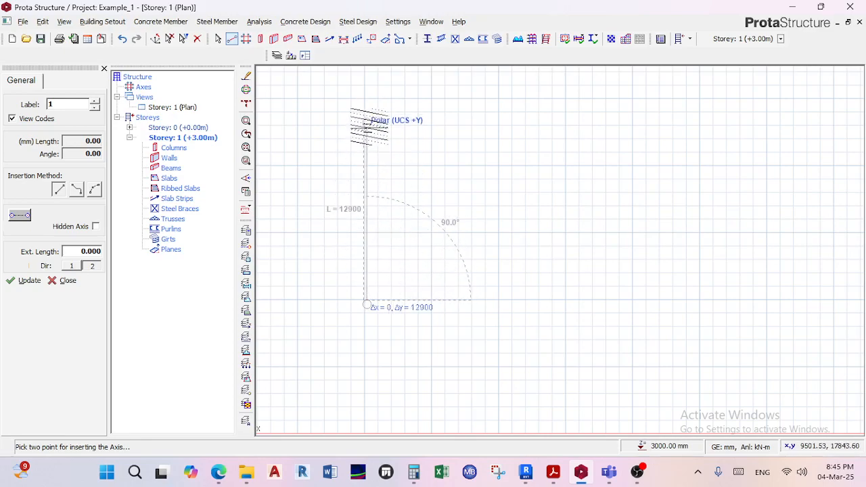
scroll(366, 304, "down", 1)
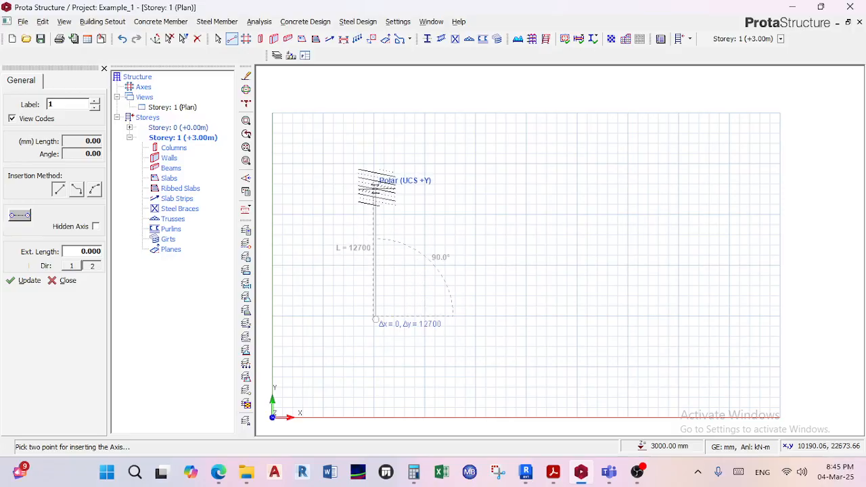
left_click(376, 184)
scroll(394, 194, "up", 3)
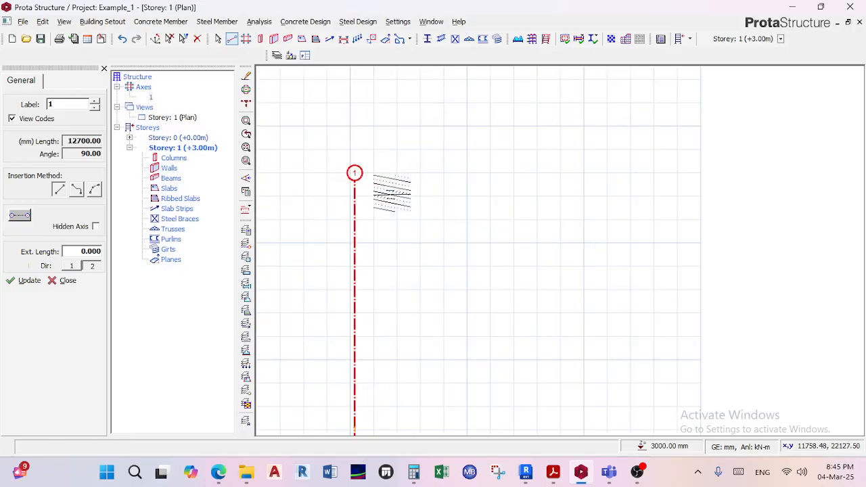
middle_click_drag(394, 192, 430, 162)
key("Escape")
Open the properties of axis 1 and try to change its label to a, leaving without applying it.
scroll(396, 149, "up", 2)
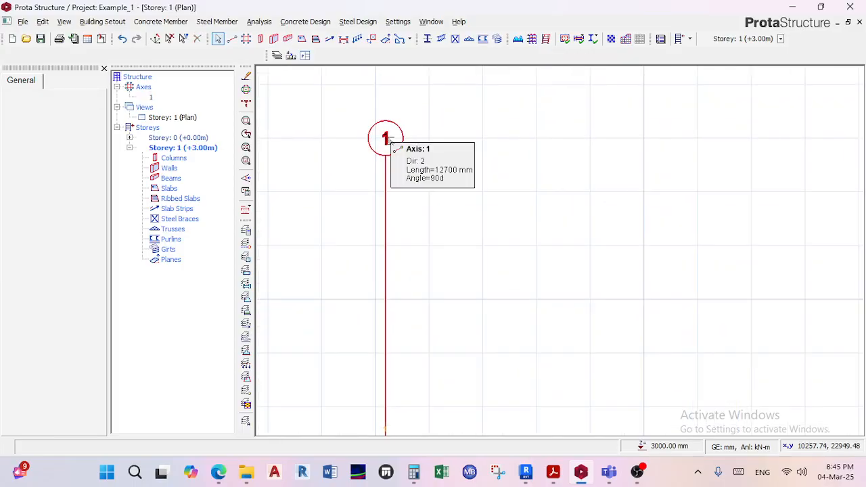
right_click(391, 144)
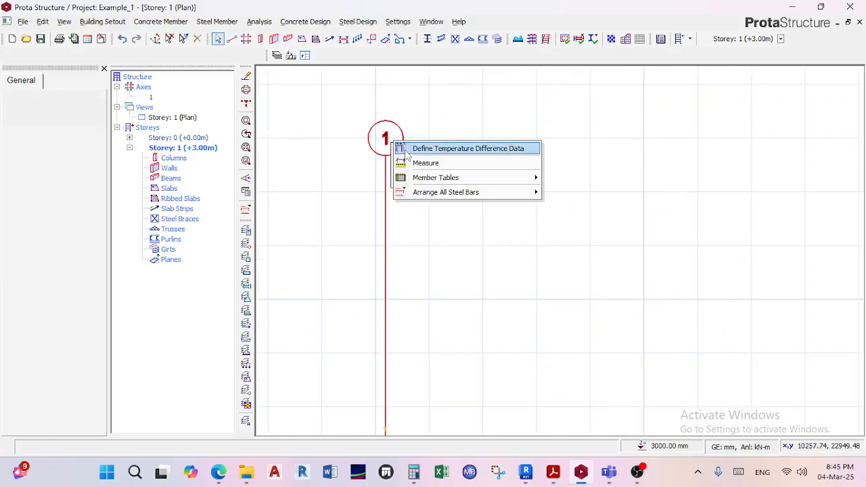
left_click(421, 236)
left_click(386, 184)
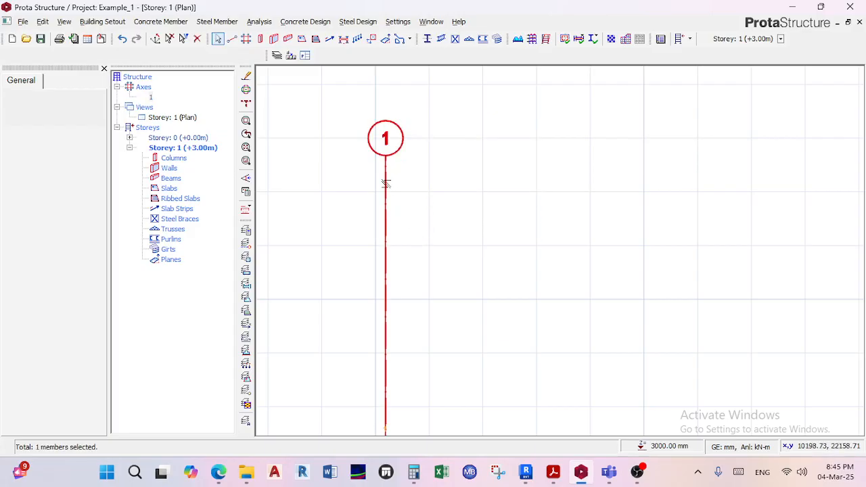
right_click(386, 184)
left_click(414, 193)
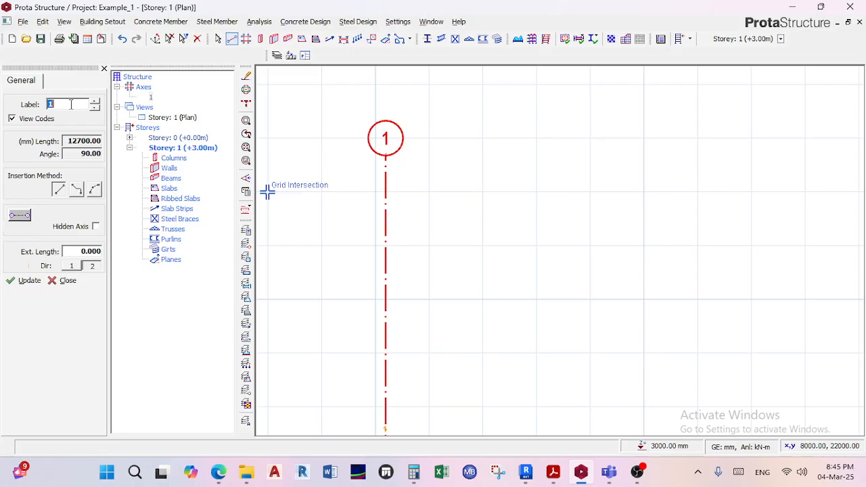
type("a")
key("Escape")
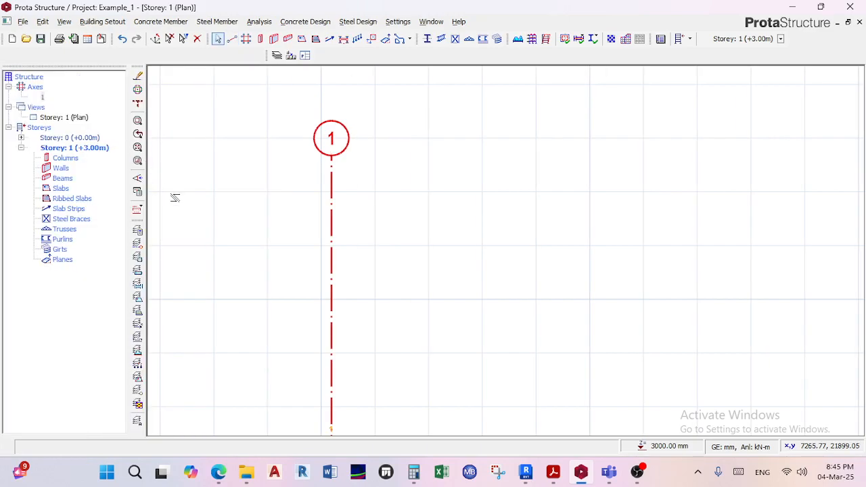
Undo the insertion of the single vertical axis and bring the empty plan fully into view.
scroll(215, 226, "down", 3)
middle_click_drag(236, 204, 255, 157)
key("ctrl+z")
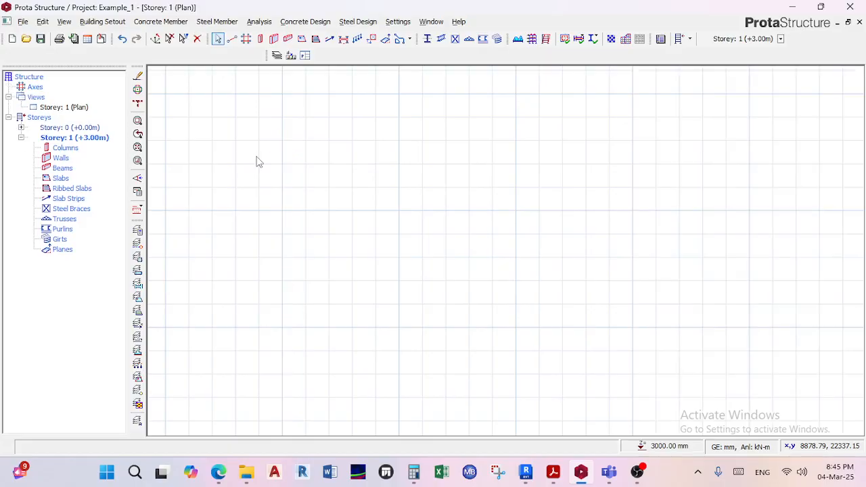
scroll(259, 163, "down", 2)
scroll(328, 175, "down", 2)
scroll(335, 180, "down", 2)
middle_click_drag(348, 201, 371, 251)
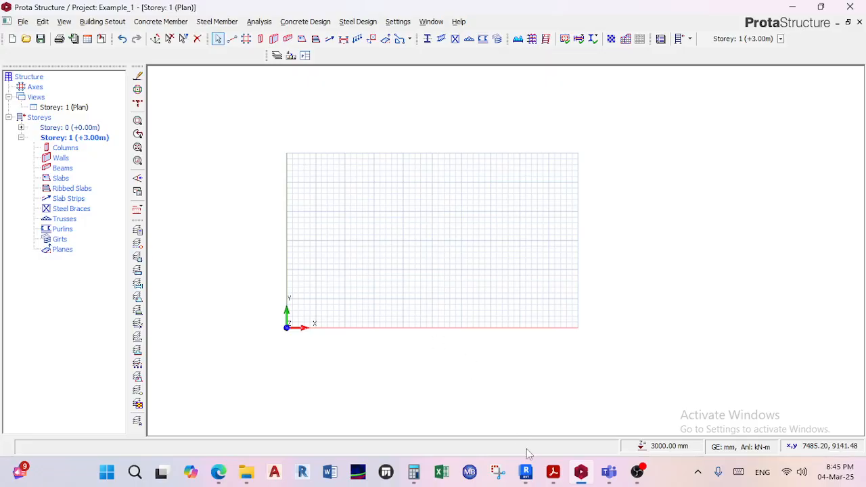
Switch to 01. Sample 1.pdf in Acrobat and look over the floor plan and foundation layout on the first page.
left_click(552, 476)
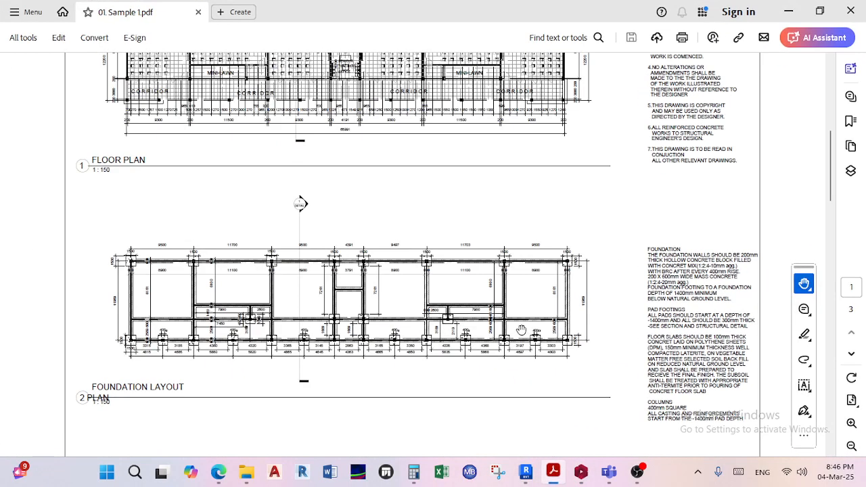
scroll(474, 254, "down", 1)
scroll(479, 274, "up", 5)
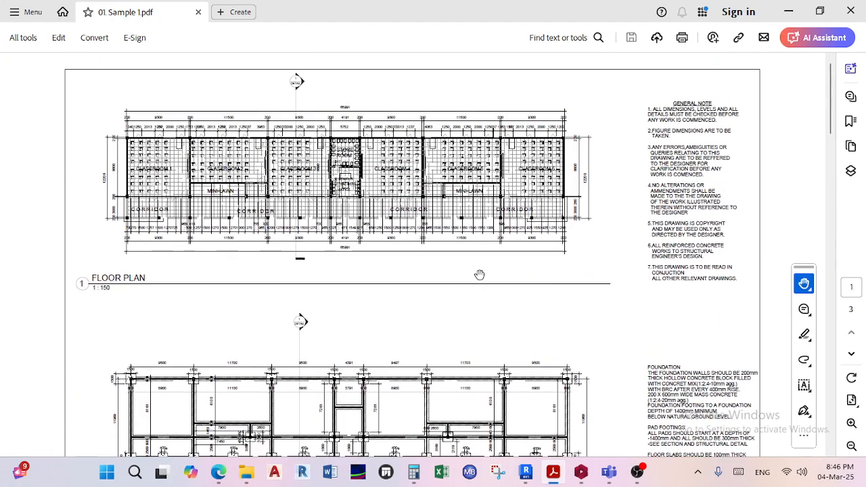
scroll(302, 199, "down", 10)
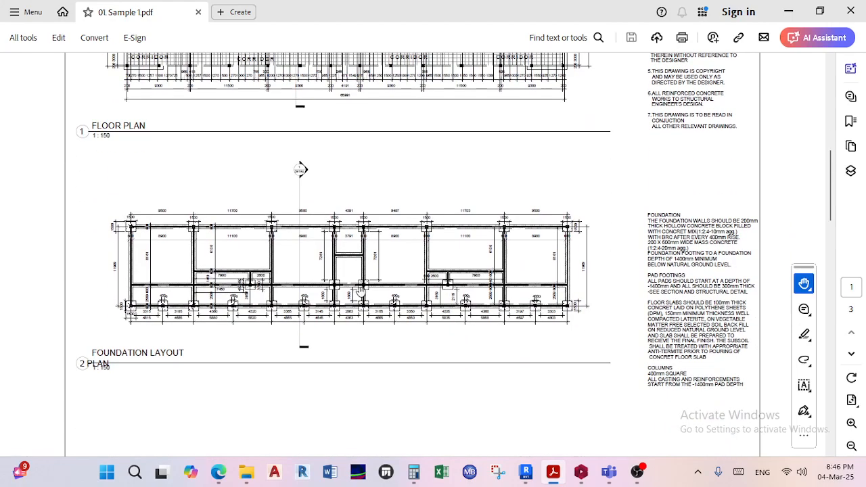
scroll(357, 298, "up", 10)
scroll(302, 326, "up", 5)
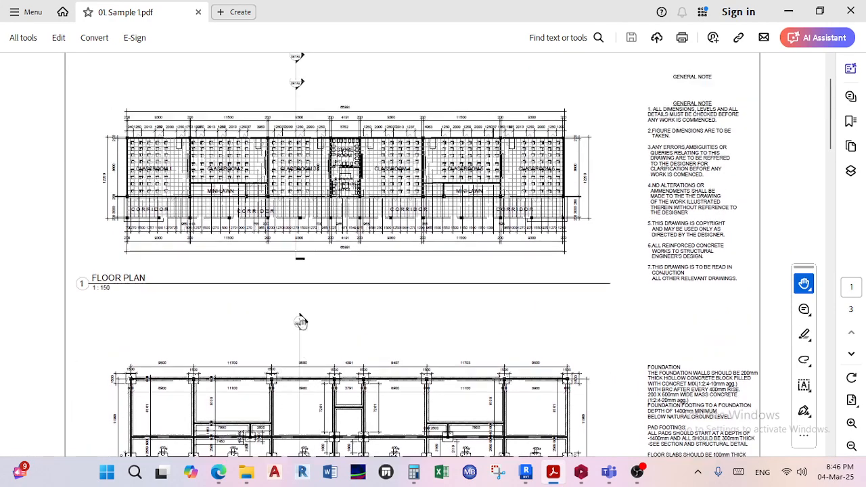
scroll(302, 324, "down", 10)
Examine the Section 1 drawing on page 2, including its level markers, roof, walls, corridor column and foundations.
scroll(311, 315, "up", 1)
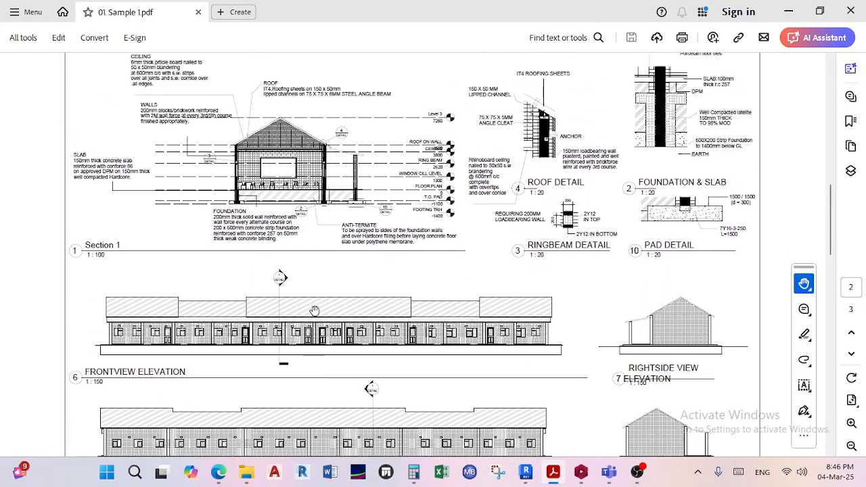
scroll(304, 151, "up", 4, "ctrl")
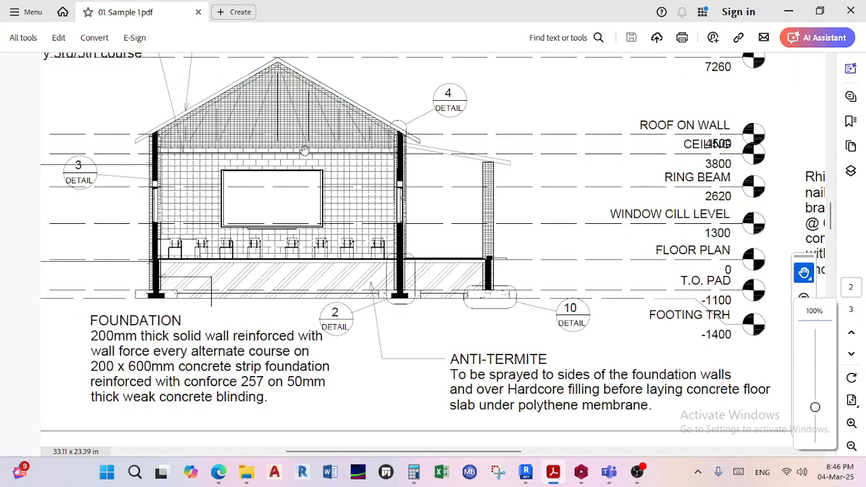
scroll(347, 231, "down", 3)
scroll(345, 264, "down", 2, "ctrl")
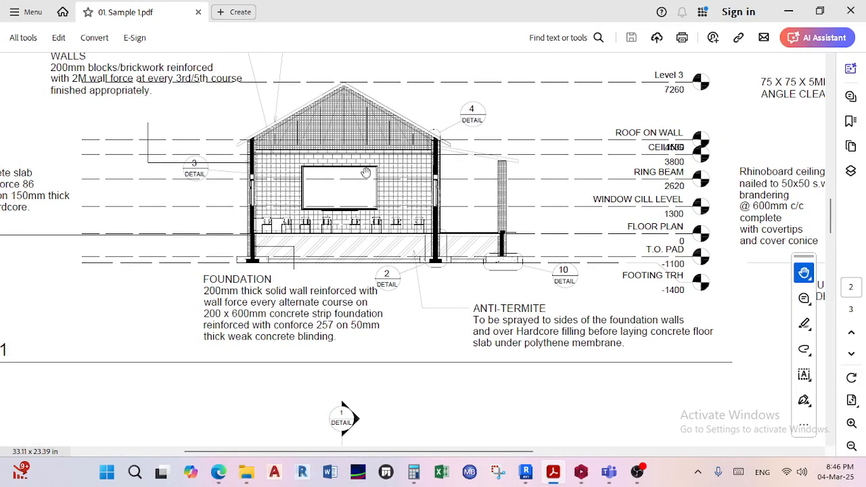
scroll(460, 165, "right", 3)
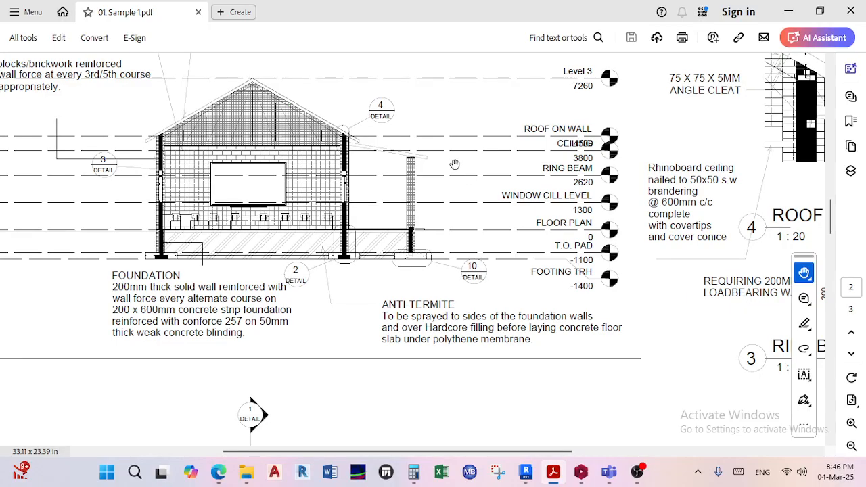
scroll(454, 164, "up", 1, "ctrl")
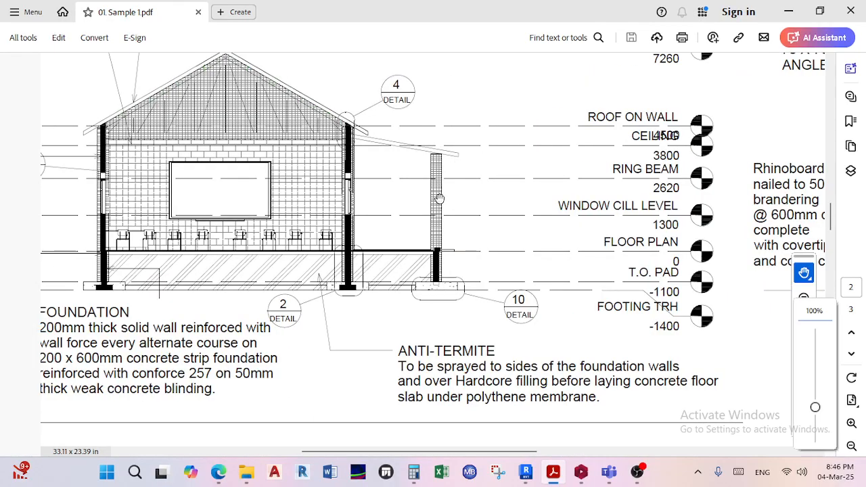
left_click_drag(439, 203, 460, 207)
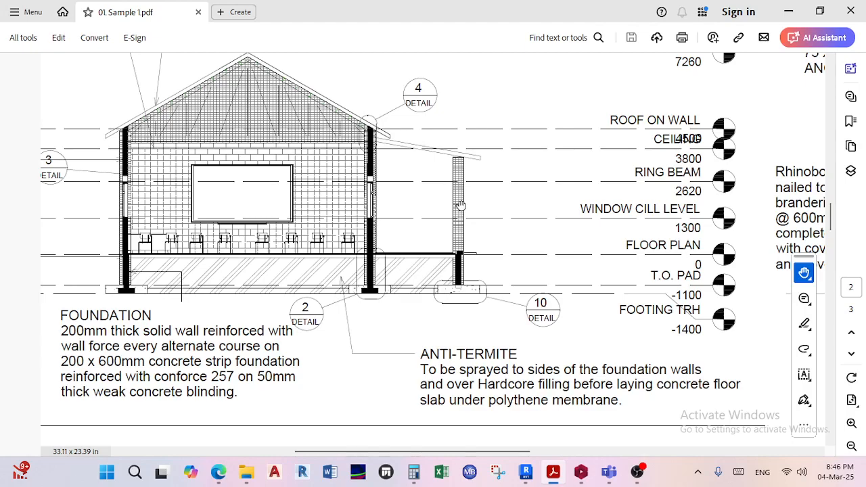
scroll(398, 230, "up", 15)
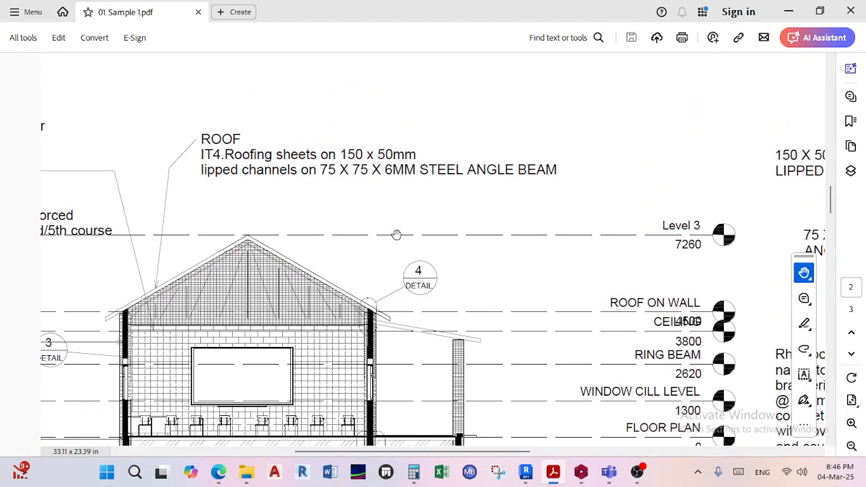
Examine the foundation layout plan on page 1, checking the pad footings, wall lines and column spacing dimensions.
scroll(398, 232, "down", 3)
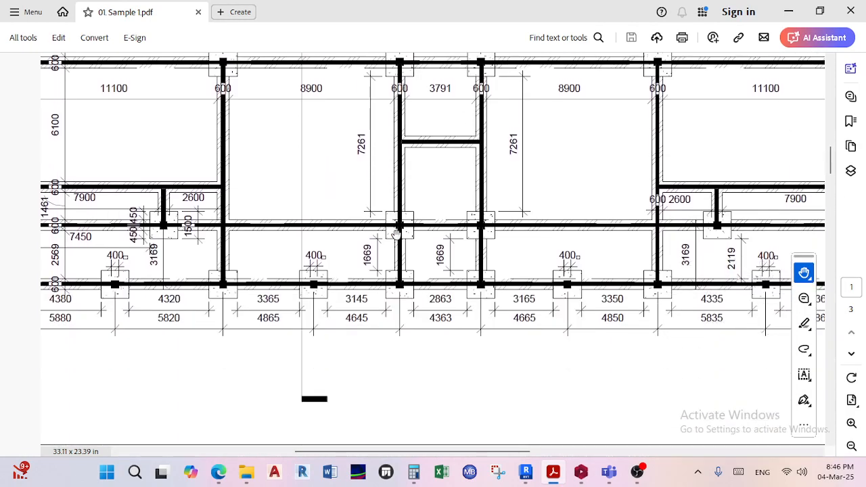
scroll(398, 232, "down", 4, "ctrl")
scroll(412, 257, "up", 2, "ctrl")
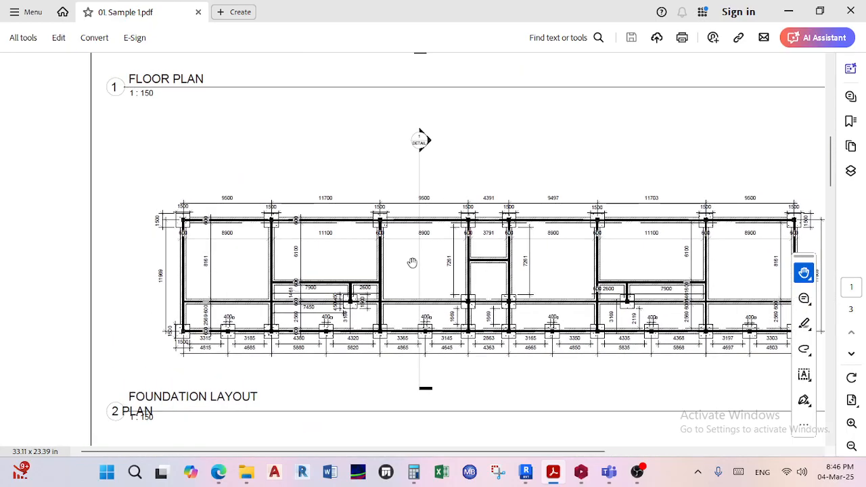
scroll(412, 262, "down", 1)
scroll(166, 205, "up", 3, "ctrl")
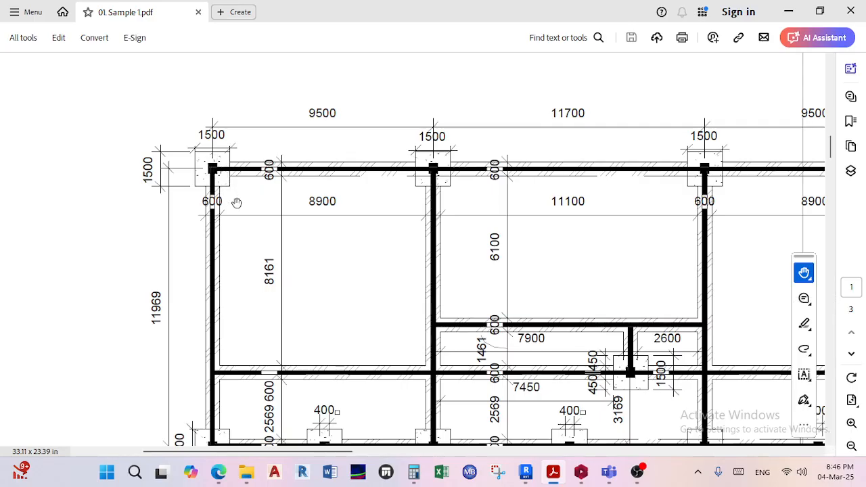
scroll(264, 202, "up", 3, "ctrl")
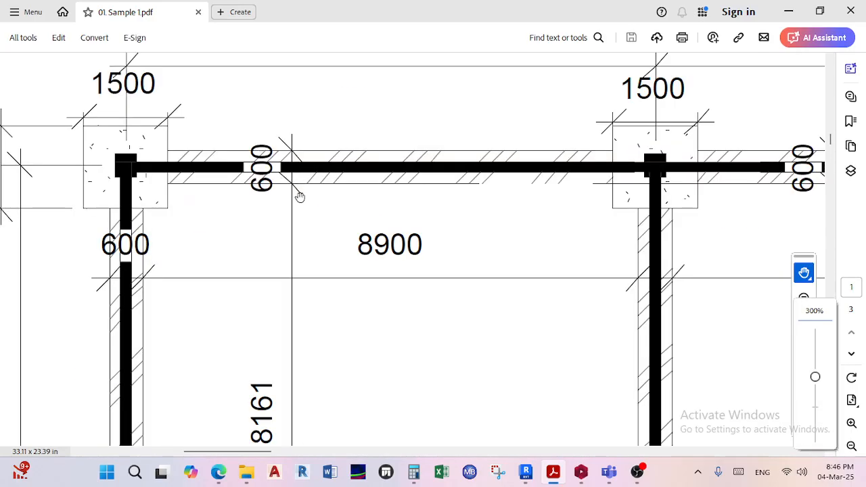
left_click_drag(309, 224, 312, 235)
scroll(312, 232, "down", 3, "ctrl")
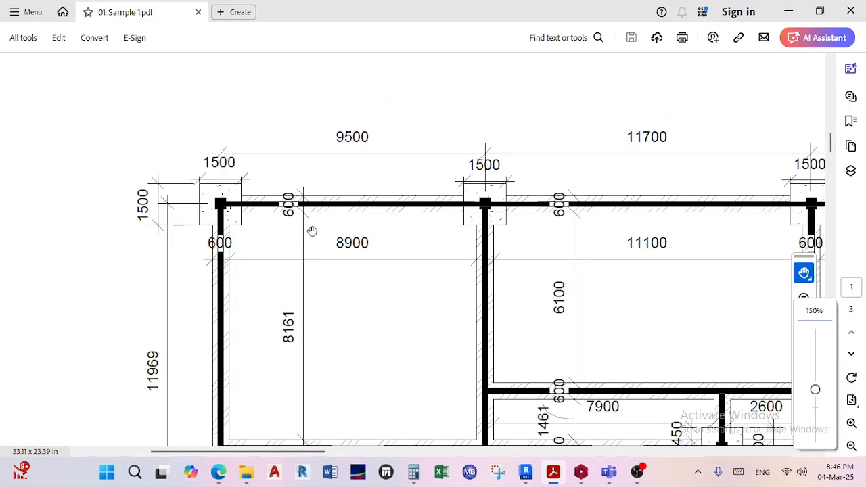
scroll(312, 232, "down", 1, "ctrl")
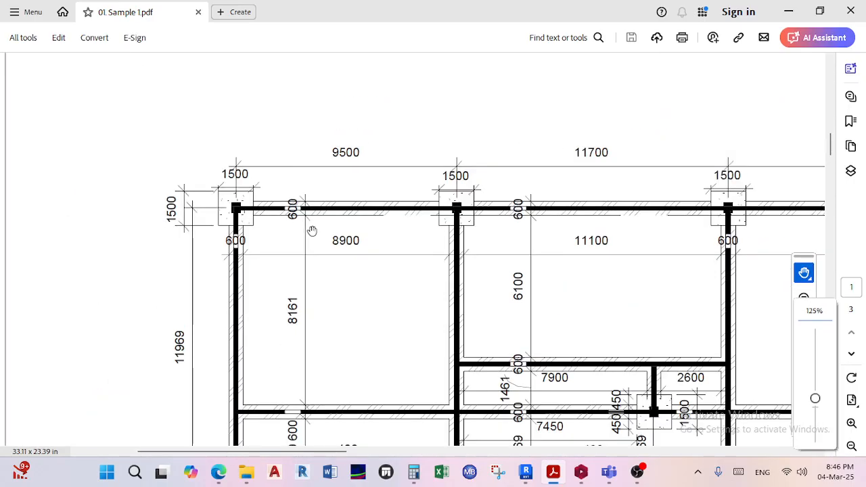
scroll(312, 232, "down", 1, "ctrl")
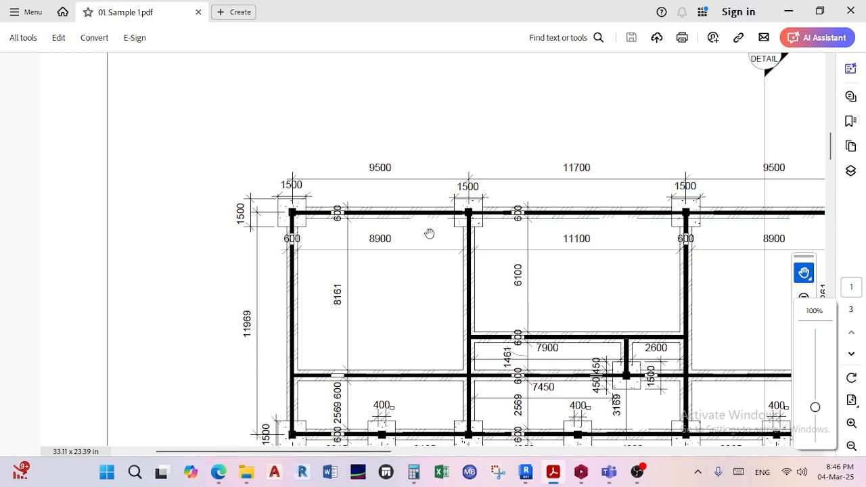
scroll(418, 238, "down", 3)
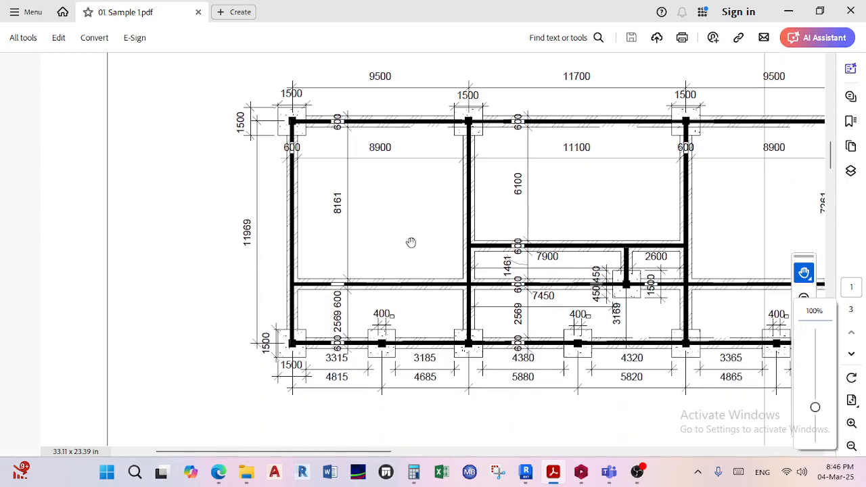
scroll(411, 242, "down", 2, "ctrl")
left_click_drag(492, 252, 344, 289)
left_click_drag(494, 270, 454, 276)
Examine the floor plan's room arrangement from Classroom 1 to Classroom 6, with the mini-lawns, corridor, store room and office.
scroll(455, 275, "up", 8)
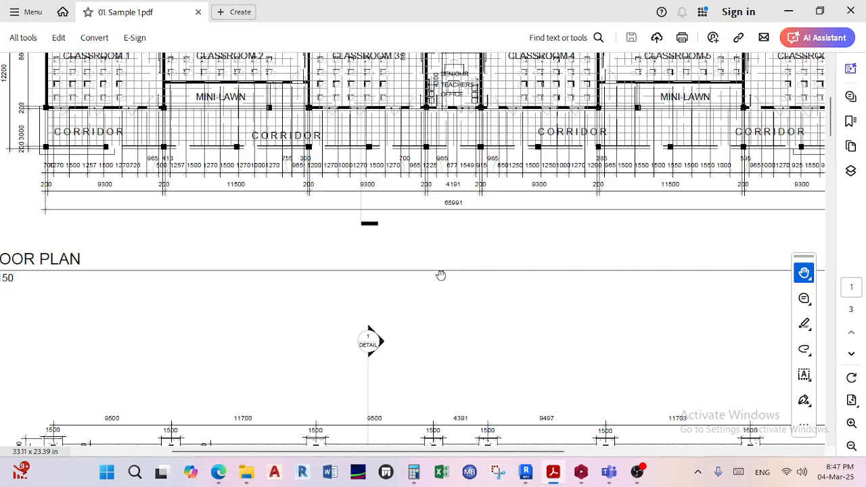
scroll(440, 276, "down", 1, "ctrl")
scroll(212, 179, "up", 1)
scroll(191, 192, "up", 2, "ctrl")
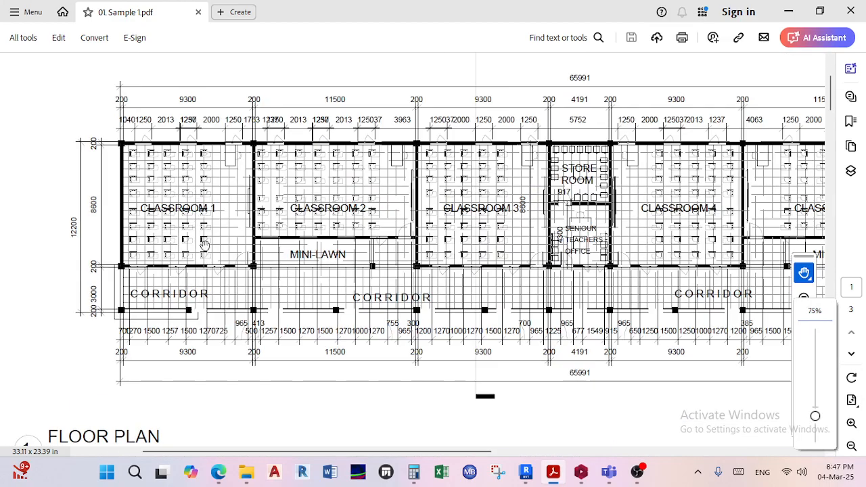
scroll(202, 245, "up", 3, "ctrl")
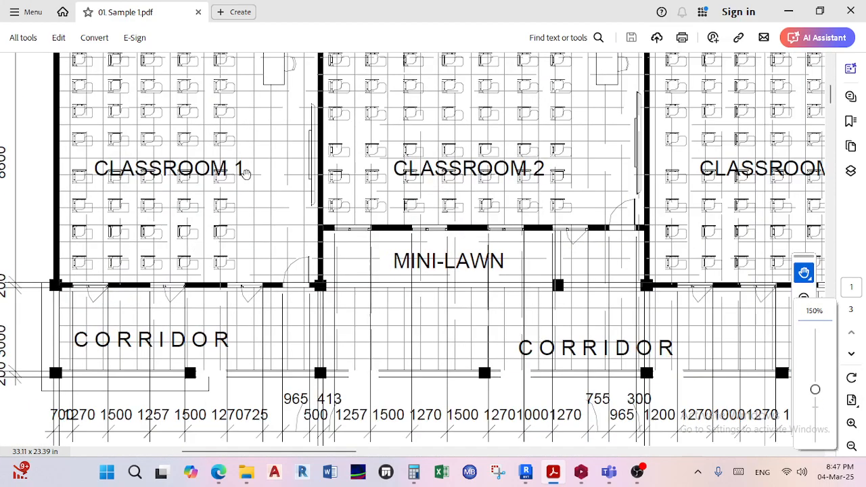
scroll(241, 170, "down", 3, "ctrl")
scroll(506, 224, "right", 5)
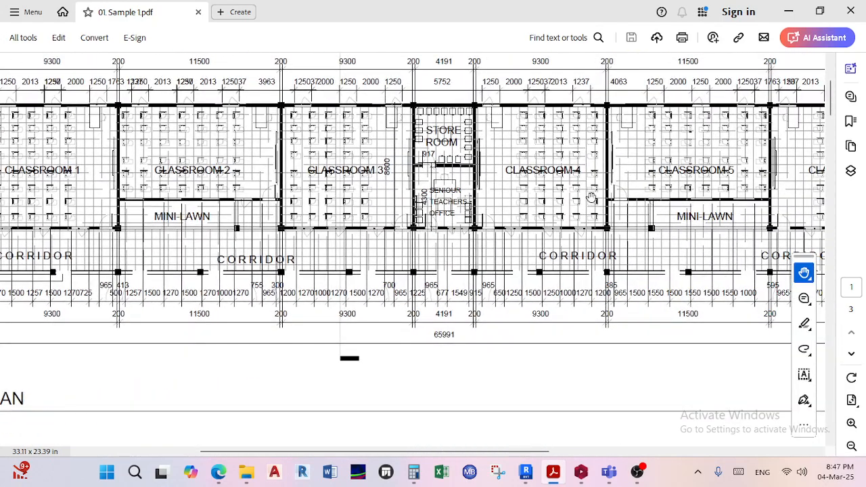
scroll(349, 206, "down", 2, "ctrl")
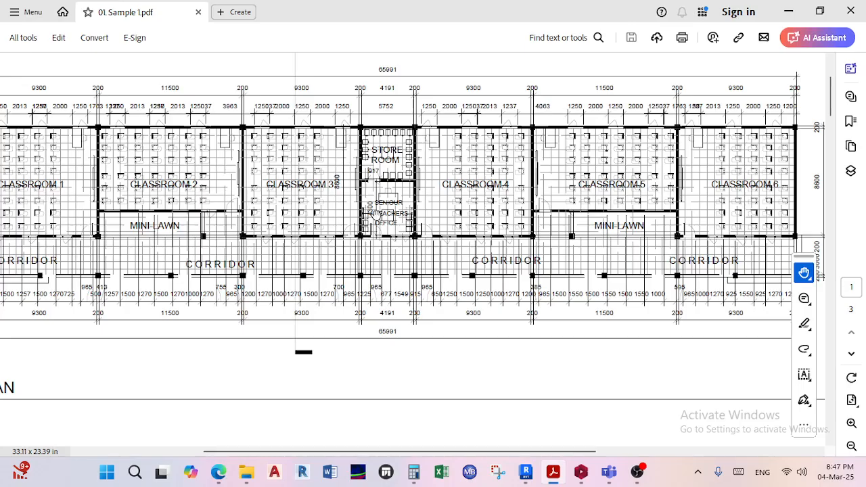
scroll(405, 198, "down", 2, "ctrl")
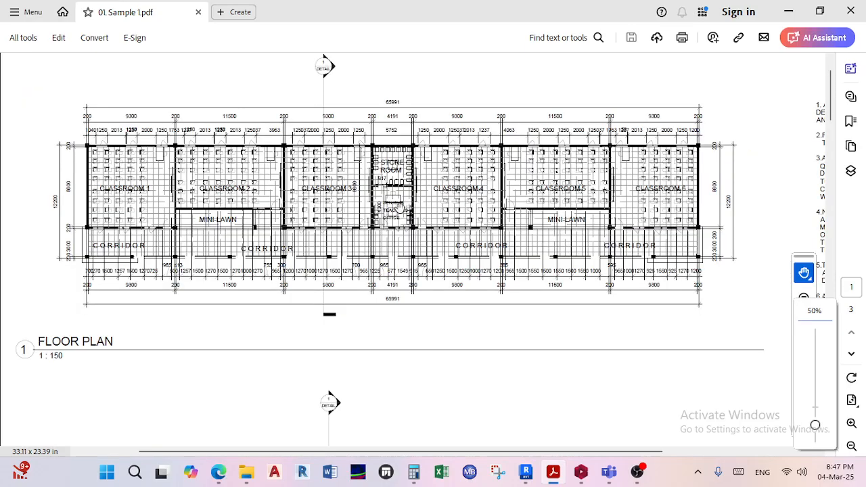
scroll(387, 143, "up", 1, "ctrl")
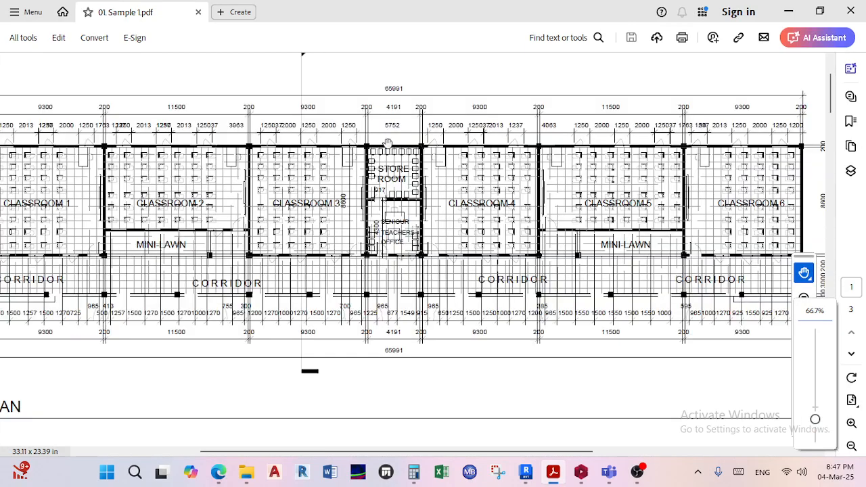
scroll(379, 245, "down", 1, "ctrl")
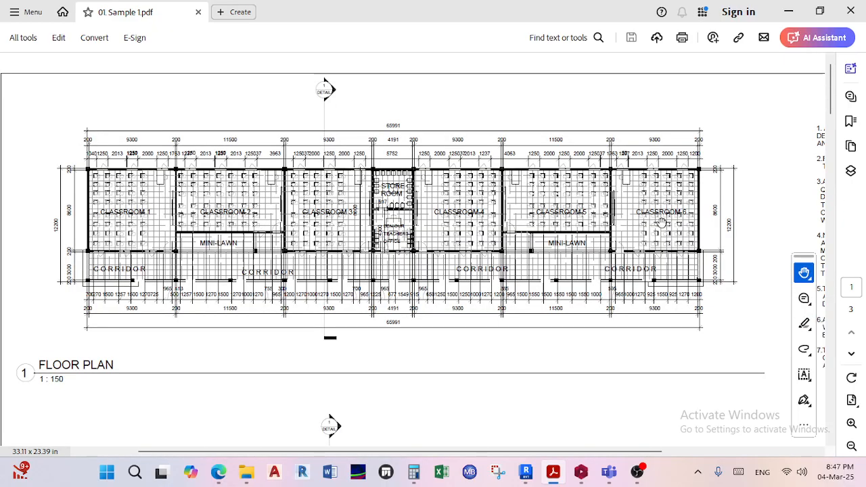
Read the floor plan's bay widths and overall dimensions along the column lines between the classrooms and central office.
scroll(377, 192, "up", 3, "ctrl")
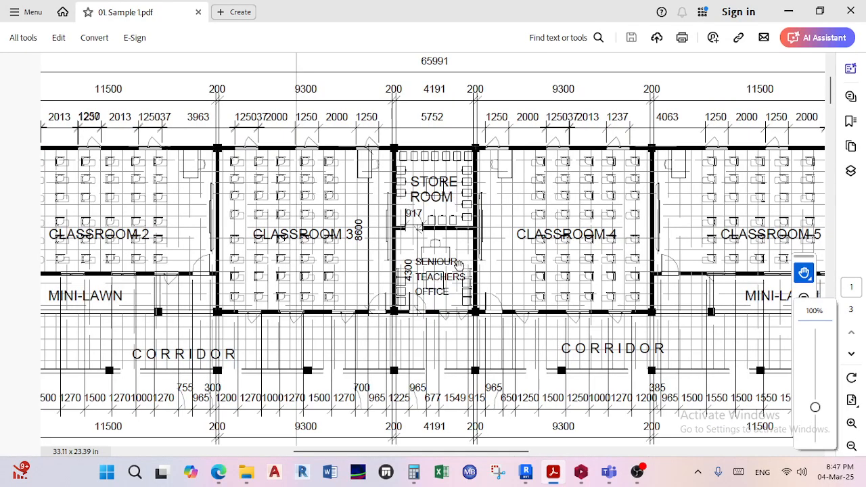
scroll(459, 264, "down", 1, "ctrl")
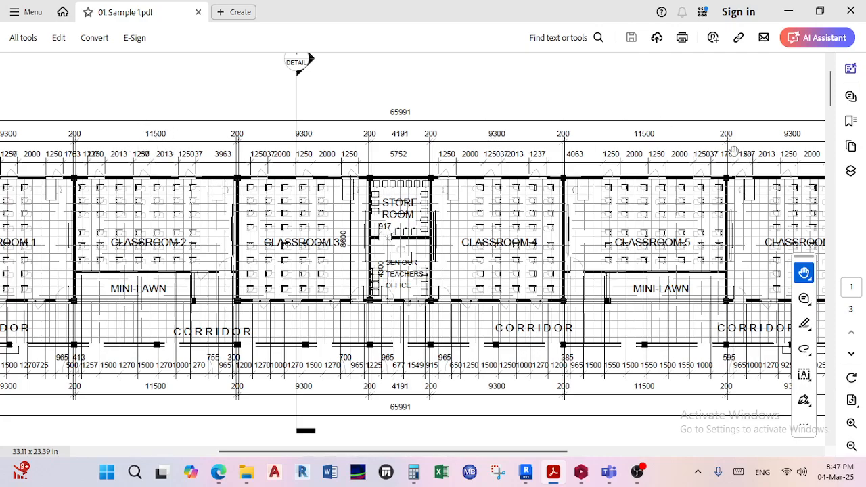
left_click_drag(176, 154, 278, 177)
left_click_drag(705, 169, 613, 186)
left_click_drag(754, 182, 612, 239)
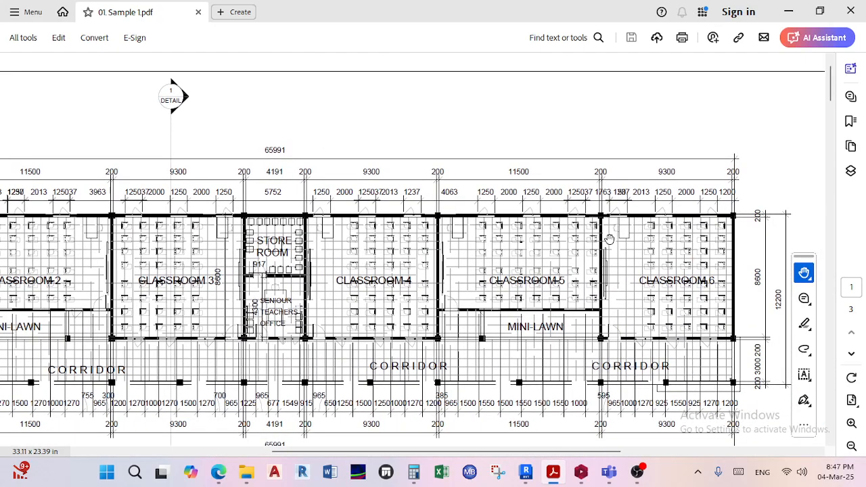
scroll(605, 240, "down", 1, "ctrl")
mouse_move(548, 265)
left_mouse_down()
mouse_move(383, 275)
mouse_move(724, 271)
mouse_move(704, 271)
left_mouse_up()
left_click_drag(520, 244, 569, 204)
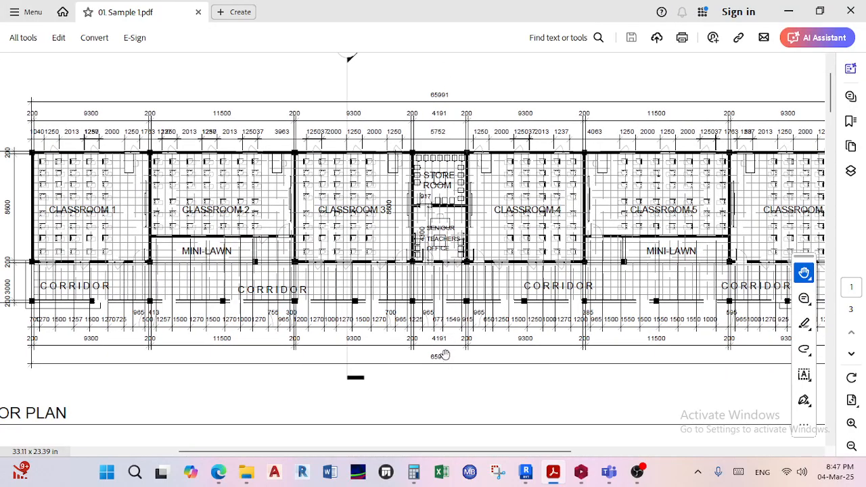
scroll(445, 349, "down", 1, "ctrl")
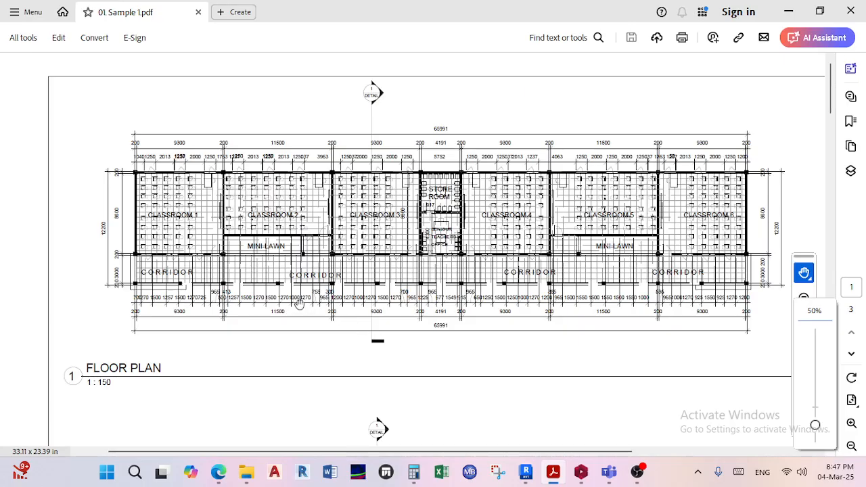
scroll(223, 292, "up", 2, "ctrl")
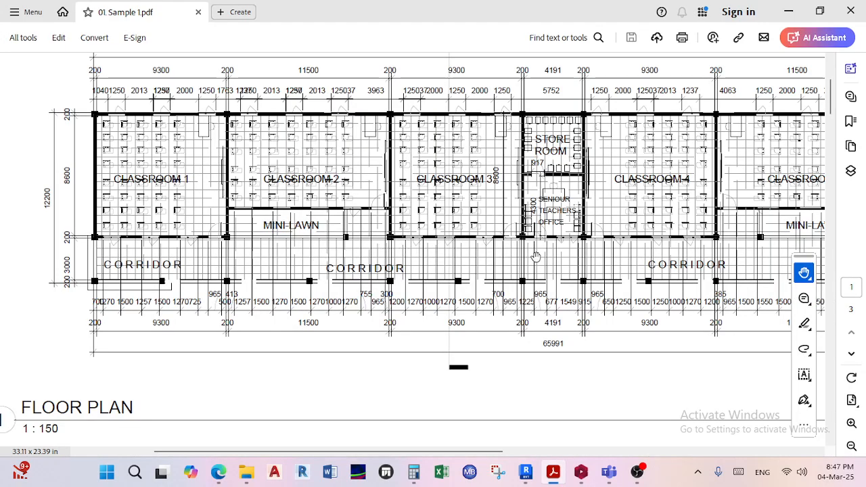
Return to the Section 1 drawing on page 2 to review the building's levels and construction notes.
scroll(537, 257, "down", 1, "ctrl")
scroll(521, 296, "down", 10)
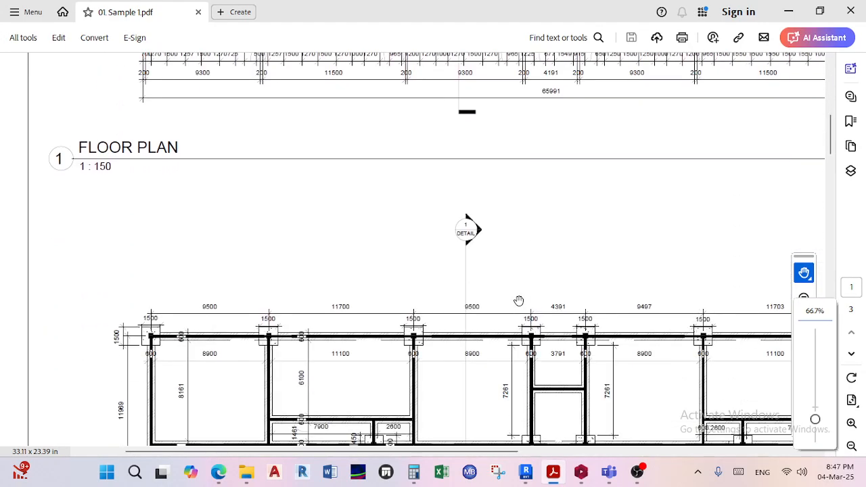
scroll(515, 299, "down", 5)
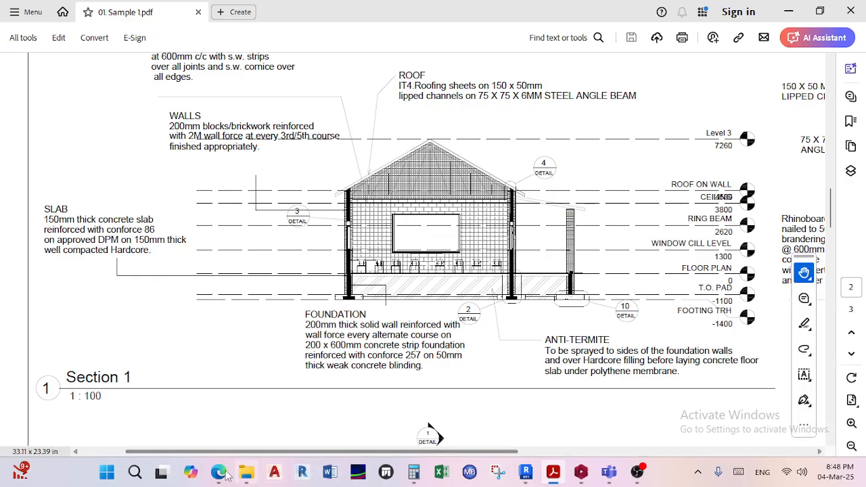
Check the participant list of the class meeting in Microsoft Teams and return to the 01. Sample 1.pdf drawings in Acrobat.
mouse_move(217, 474)
left_click(149, 406)
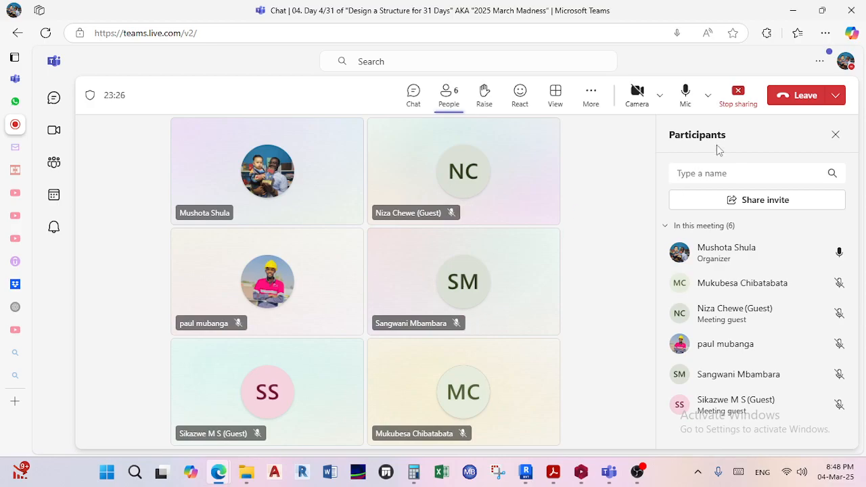
left_click(793, 10)
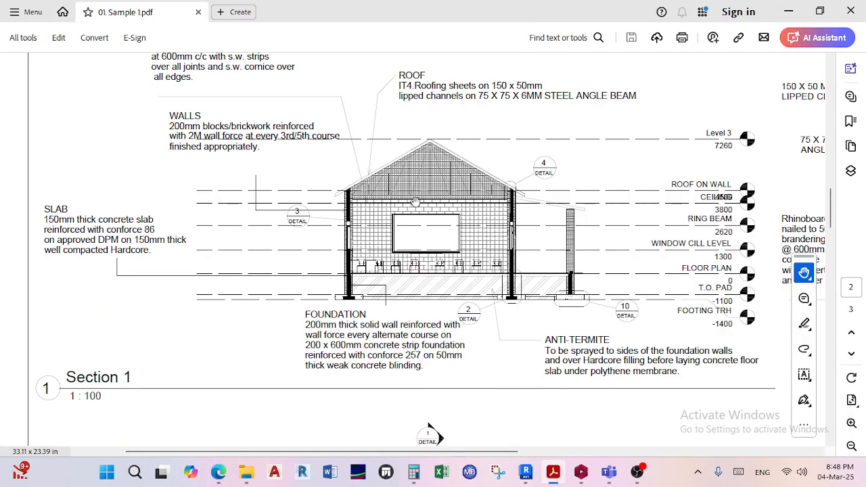
Compare Section 1 with the foundation layout and floor plan on page 1, checking wall lines, pad positions and column spacing.
left_click_drag(527, 243, 452, 193)
scroll(422, 220, "down", 3)
scroll(422, 221, "up", 3)
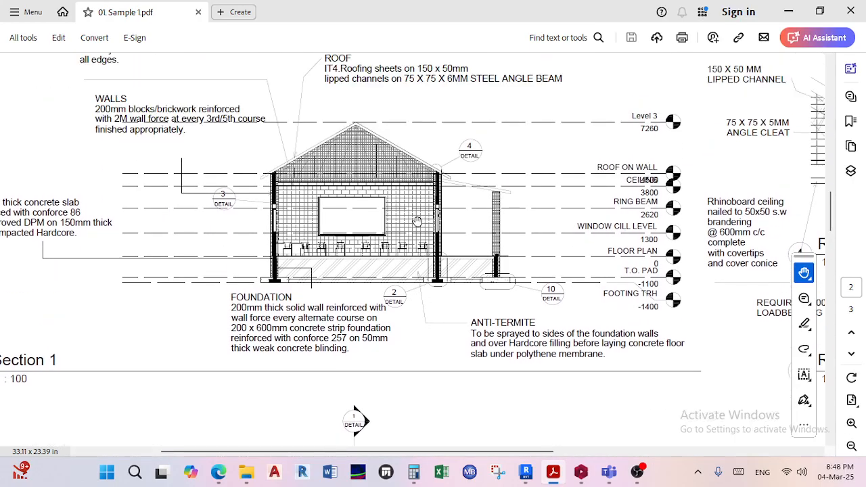
scroll(419, 220, "up", 1, "ctrl")
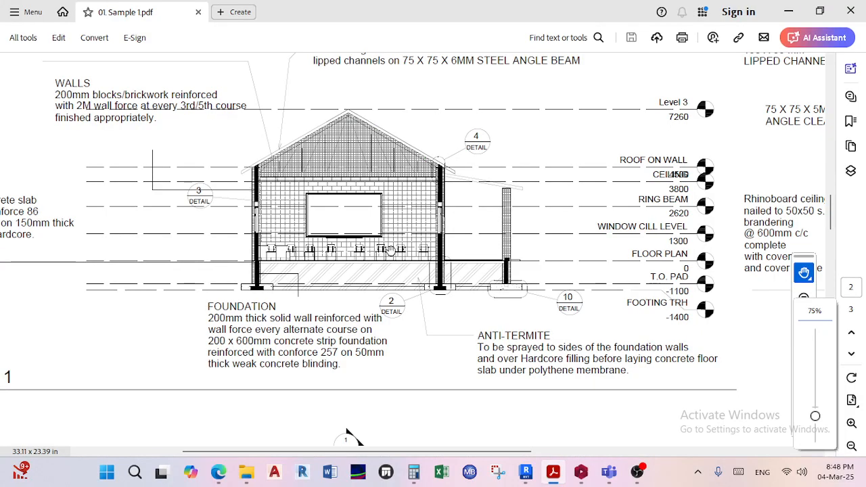
scroll(391, 250, "up", 5)
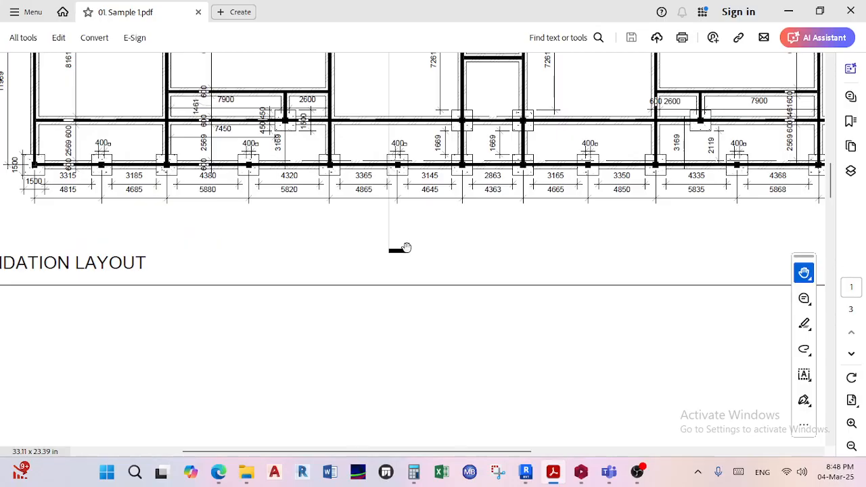
scroll(399, 249, "down", 1, "ctrl")
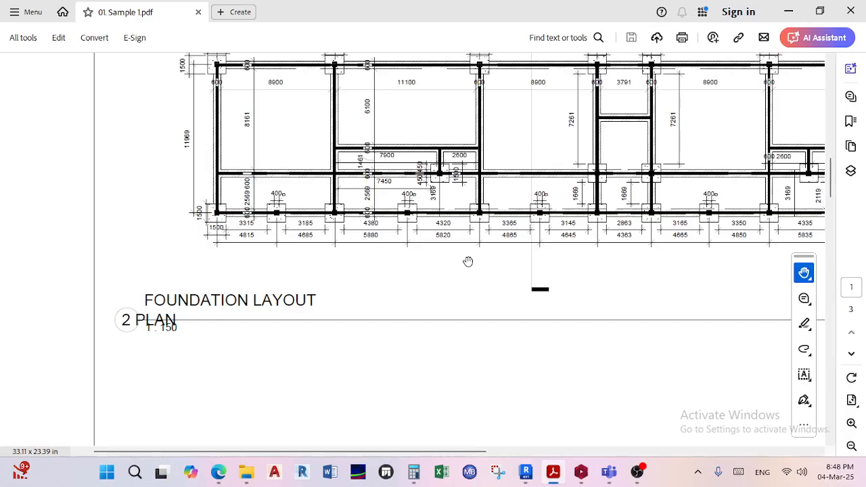
scroll(468, 262, "up", 1, "ctrl")
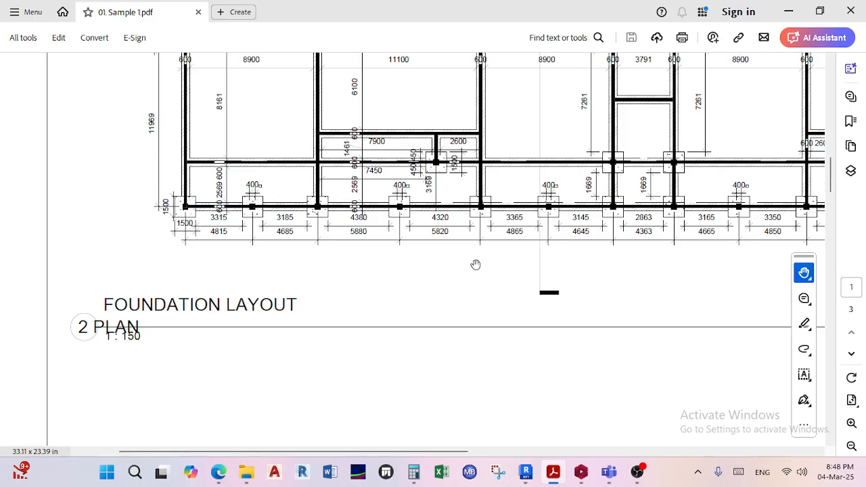
scroll(476, 265, "up", 10)
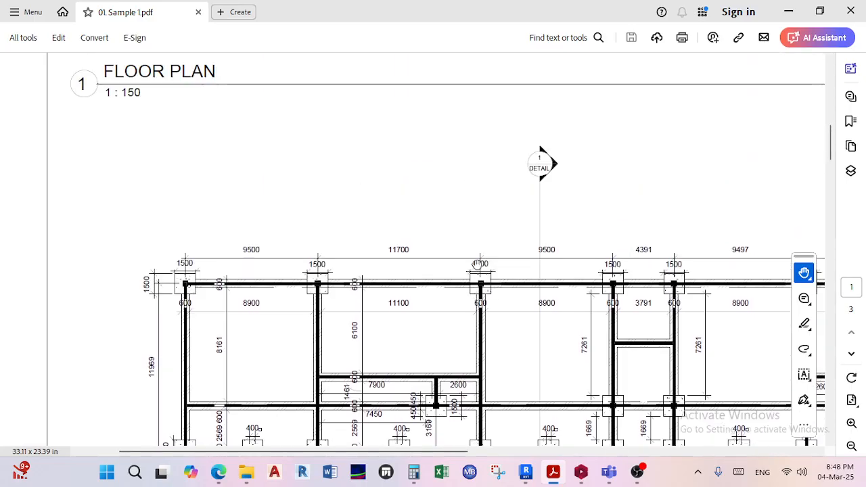
scroll(479, 262, "up", 1)
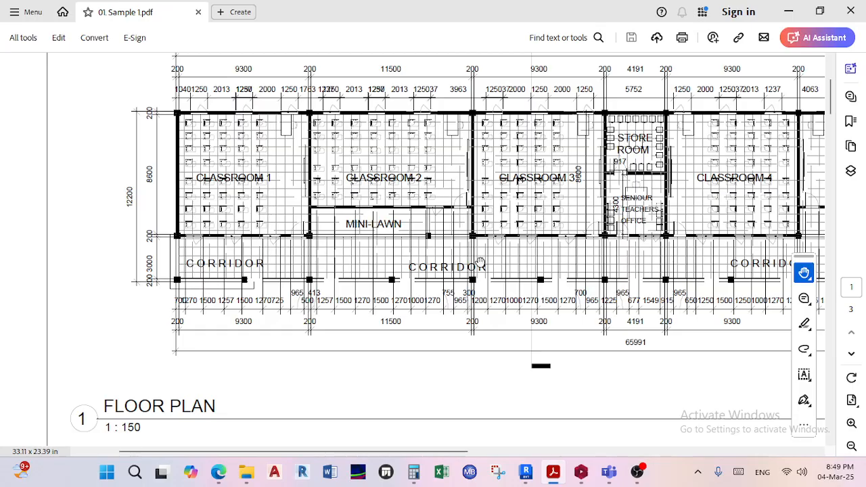
scroll(479, 262, "down", 15)
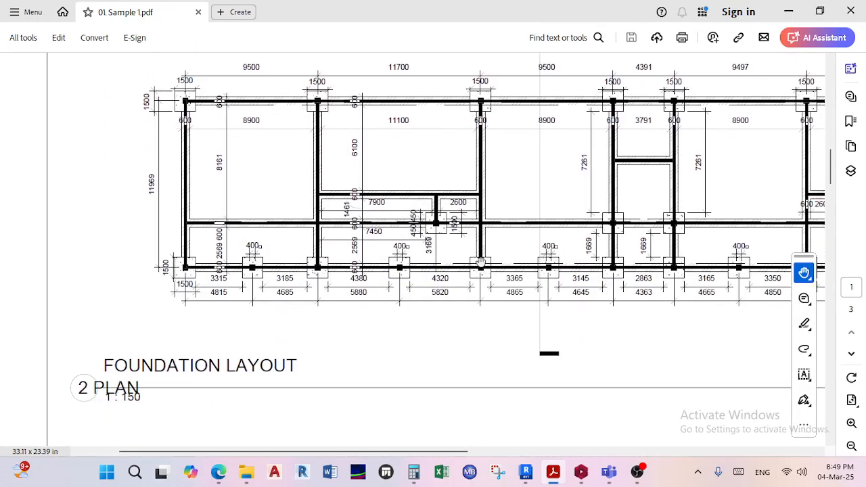
Examine Section 1 on page 2 closely, checking the walls, foundations, roof outline and detail reference marks.
scroll(480, 270, "down", 4)
left_click_drag(520, 247, 436, 316)
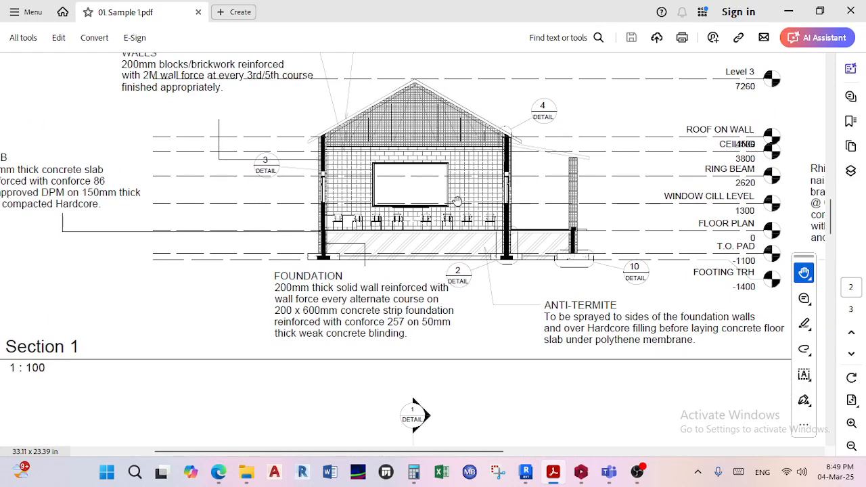
scroll(447, 181, "up", 1, "ctrl")
scroll(441, 193, "up", 1, "ctrl")
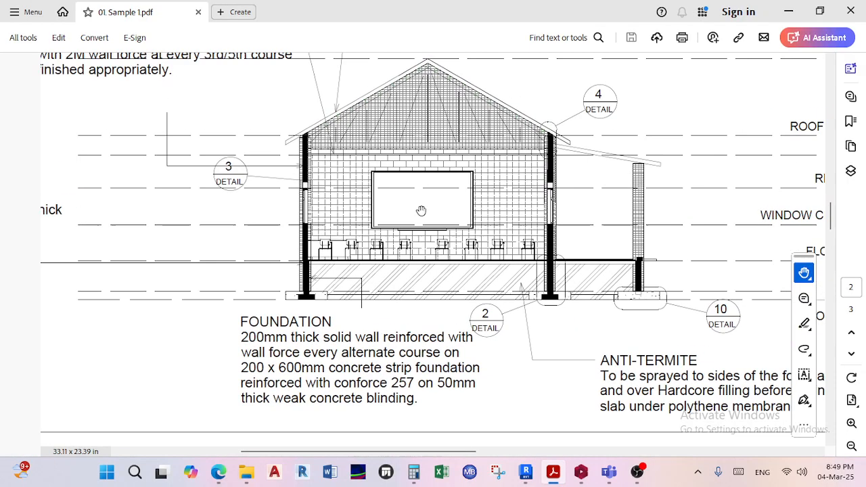
scroll(349, 193, "up", 1)
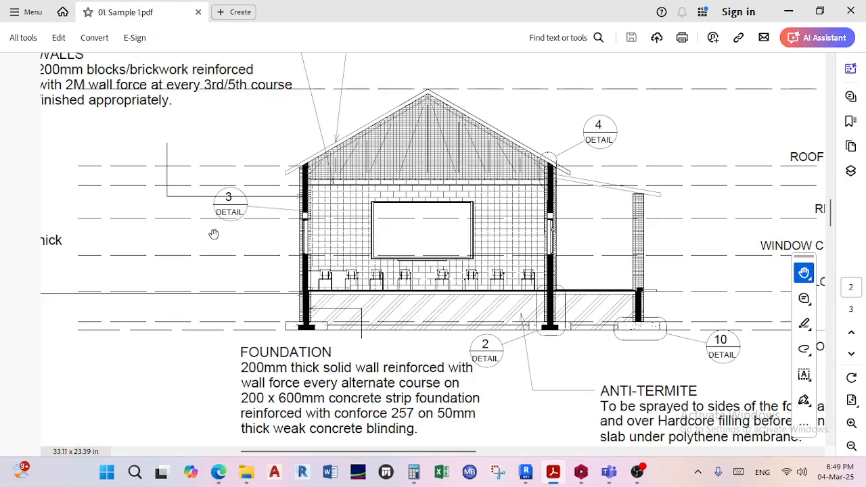
scroll(298, 218, "up", 3, "ctrl")
scroll(208, 211, "down", 2, "ctrl")
scroll(208, 211, "down", 4, "ctrl")
Follow the section's detail references to the ring beam and pad details, checking their dimensions and reinforcement notes.
scroll(397, 229, "right", 5)
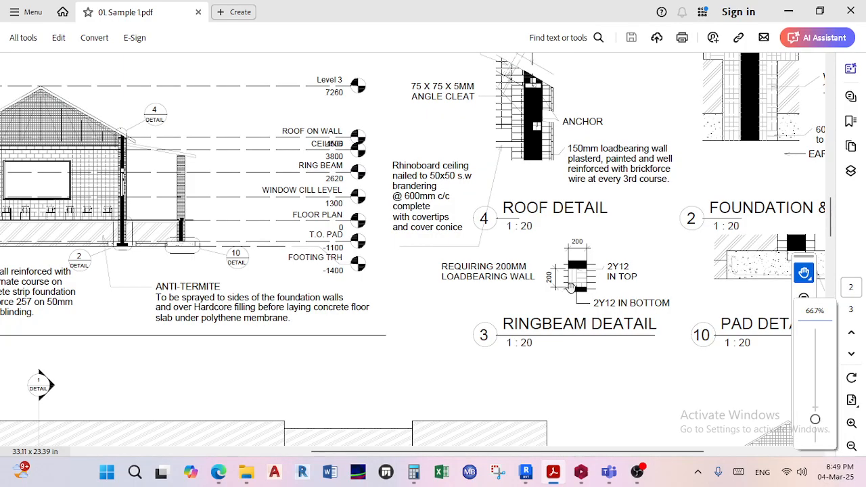
scroll(571, 288, "left", 5)
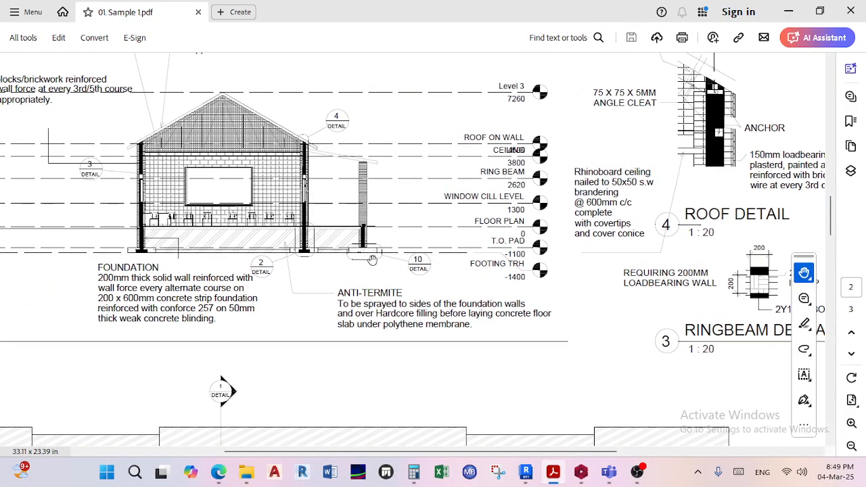
scroll(365, 259, "up", 2, "ctrl")
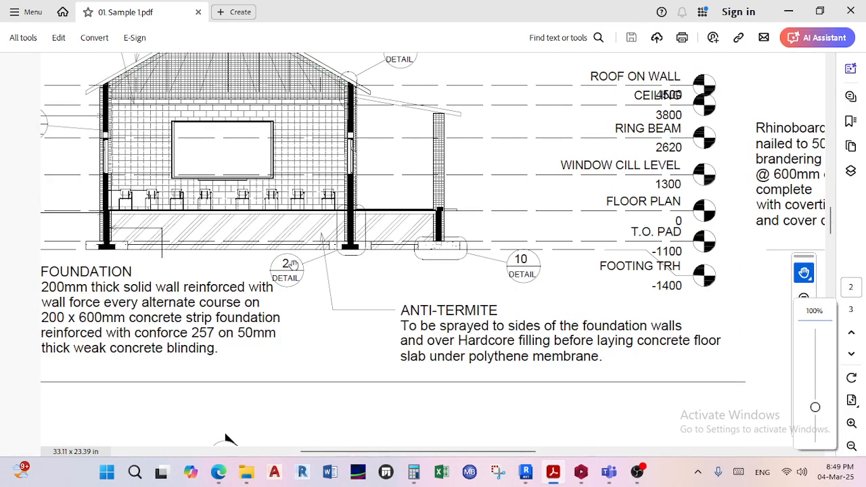
scroll(409, 264, "right", 12)
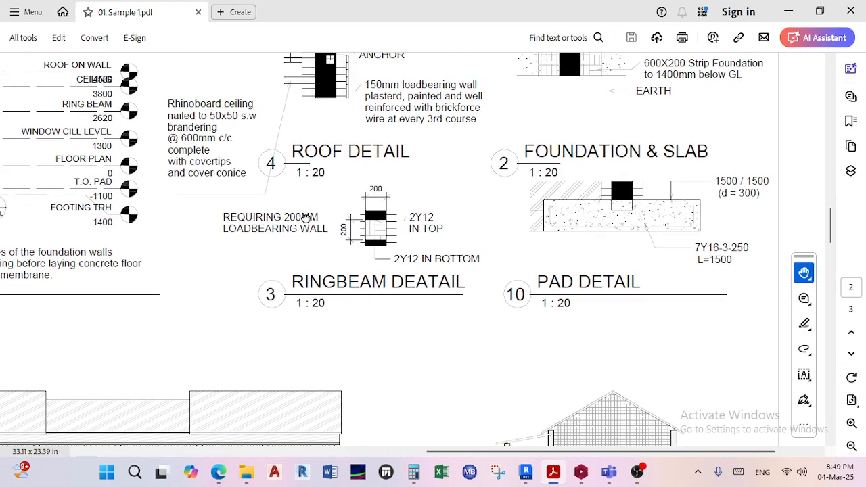
scroll(306, 217, "down", 4, "ctrl")
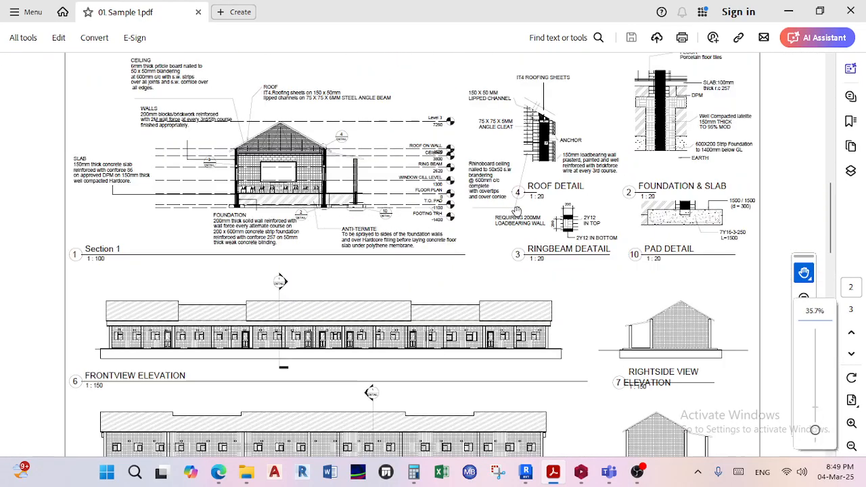
scroll(531, 203, "down", 1, "ctrl")
scroll(536, 211, "up", 1, "ctrl")
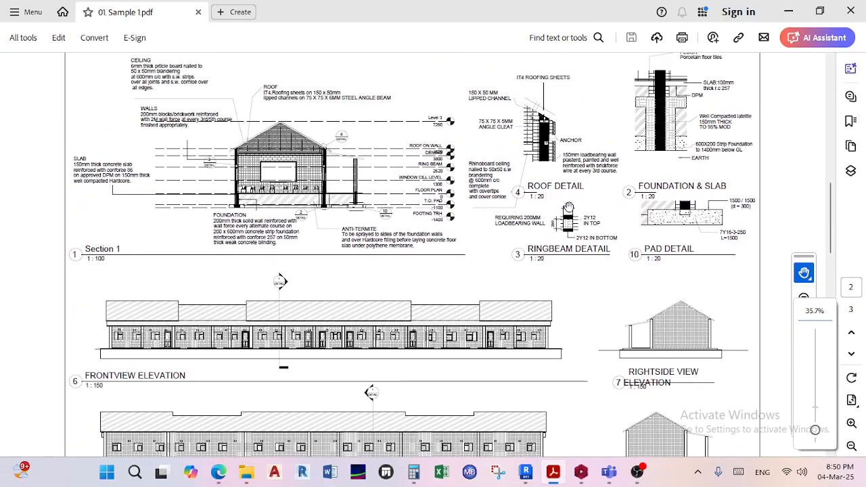
Examine the Foundation & Slab detail, reading the slab, hardcore and strip foundation notes alongside the neighbouring roof detail.
scroll(568, 207, "up", 2, "ctrl")
scroll(630, 189, "right", 3)
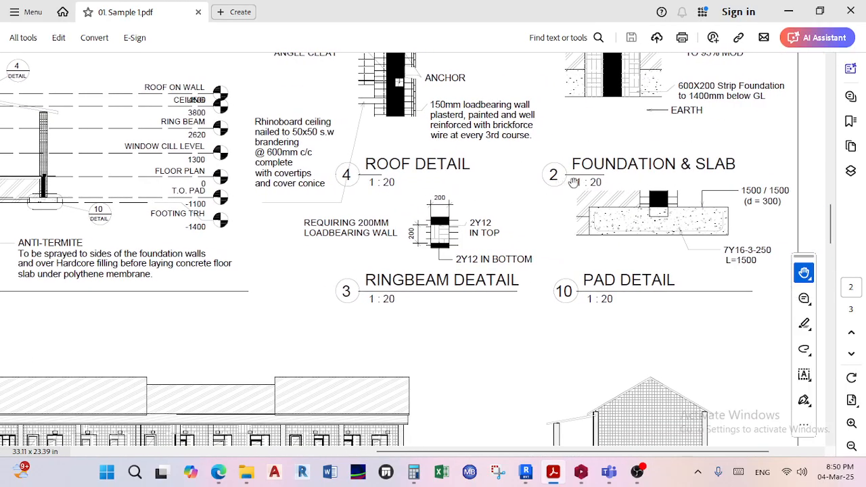
left_click_drag(637, 177, 576, 238)
scroll(550, 161, "up", 2)
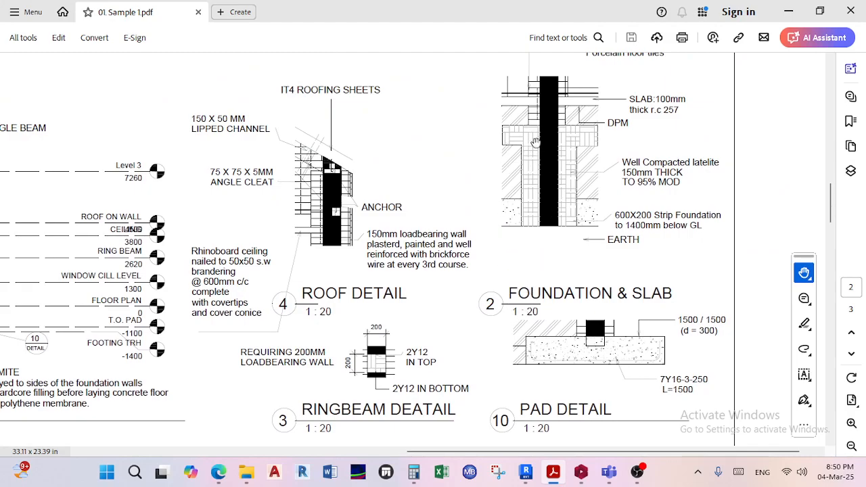
scroll(553, 122, "up", 1)
scroll(552, 237, "up", 2, "ctrl")
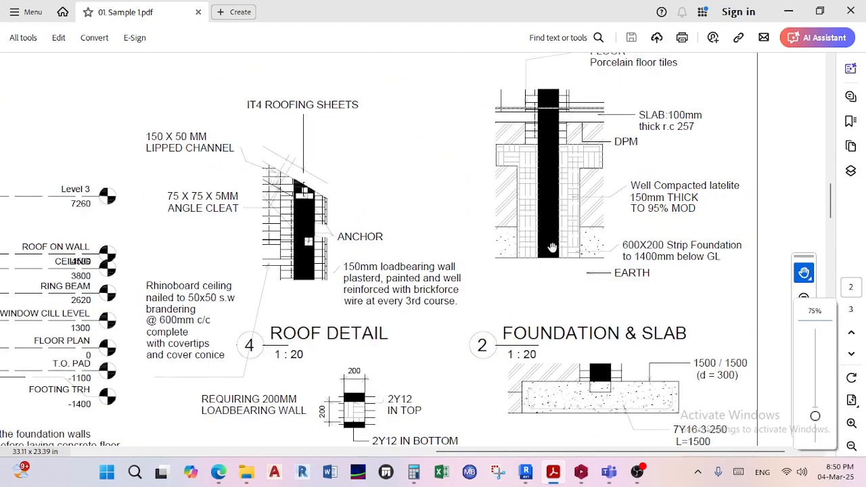
scroll(599, 196, "down", 1, "ctrl")
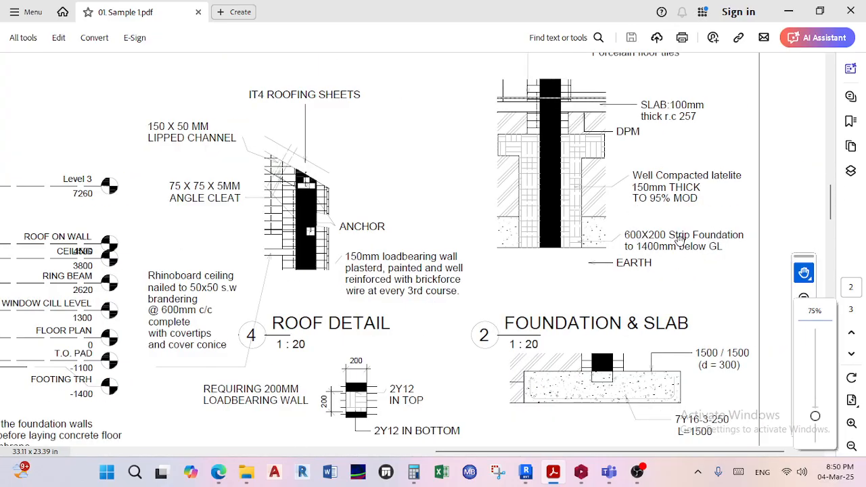
scroll(628, 241, "down", 2, "ctrl")
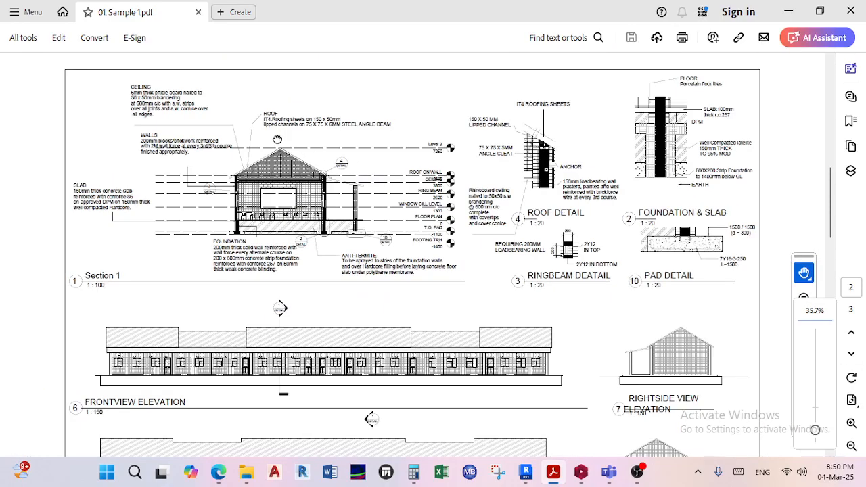
Locate the pad footings on the foundation layout plan and read the matching pad detail's size, depth and reinforcement on page 2.
scroll(373, 201, "up", 5)
scroll(244, 351, "up", 6, "ctrl")
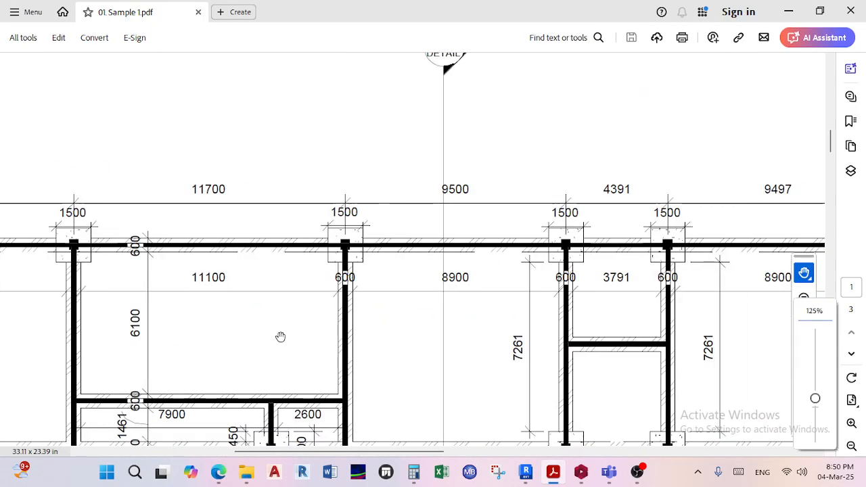
scroll(230, 200, "down", 4, "ctrl")
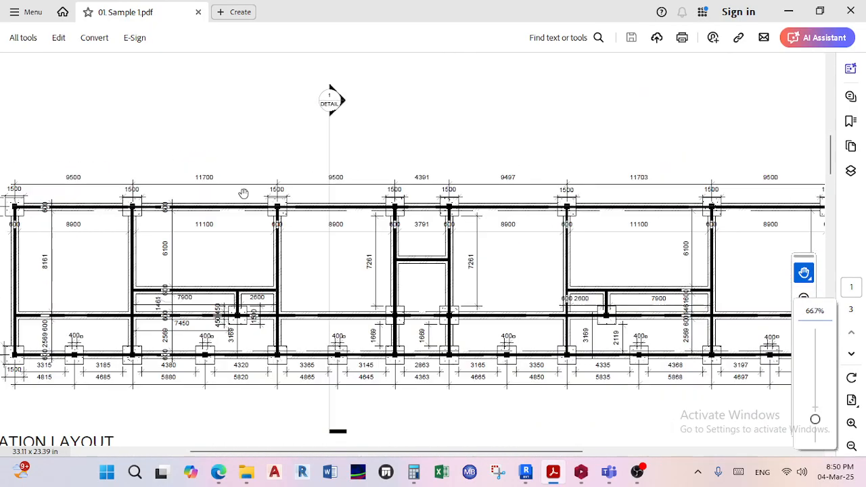
scroll(305, 196, "down", 5)
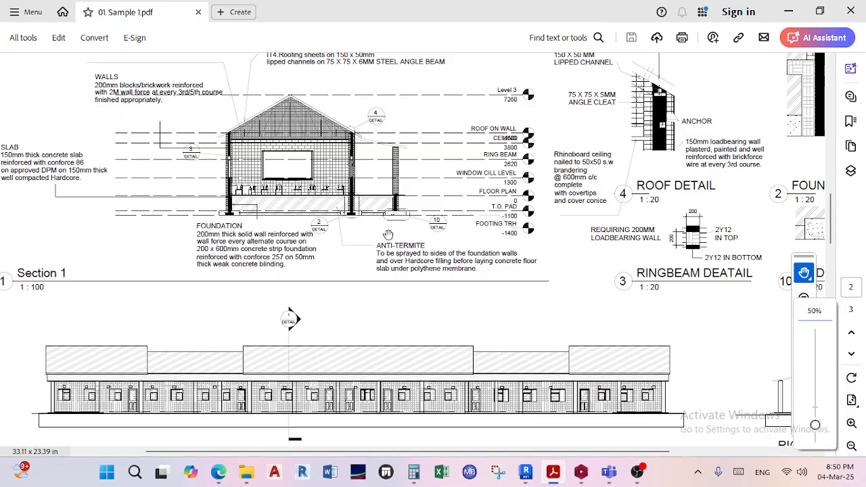
scroll(408, 220, "up", 4, "ctrl")
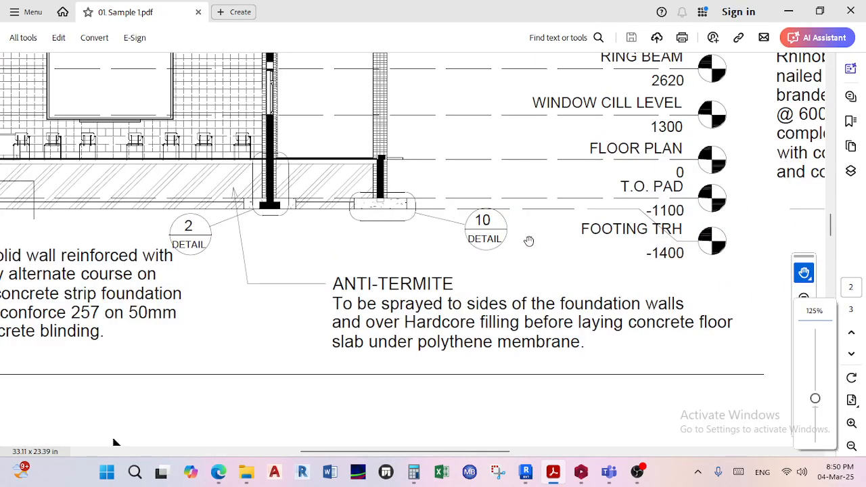
scroll(497, 242, "right", 15)
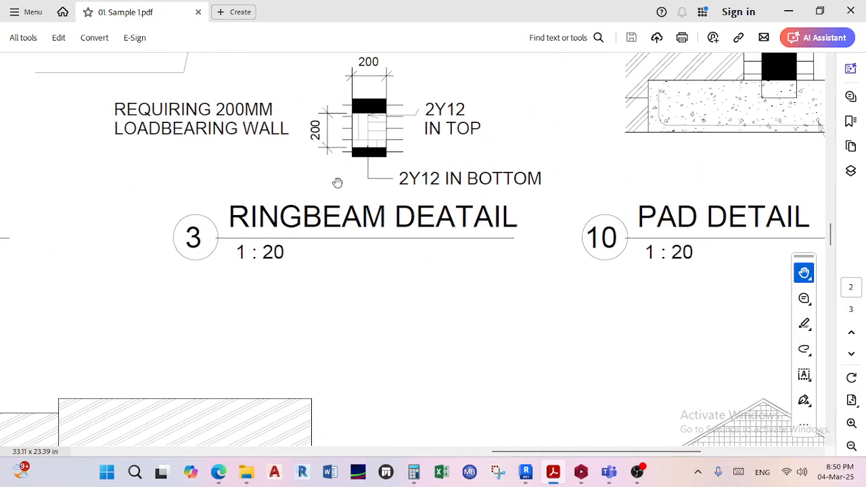
scroll(262, 240, "right", 2)
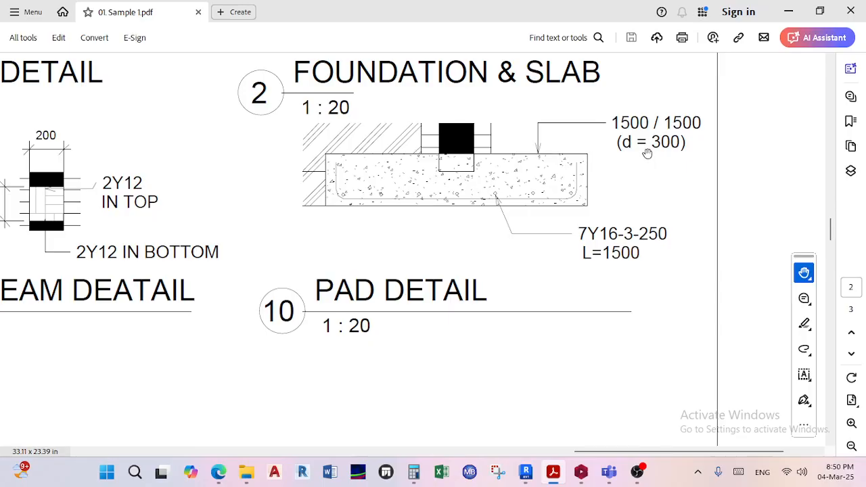
scroll(437, 234, "down", 5, "ctrl")
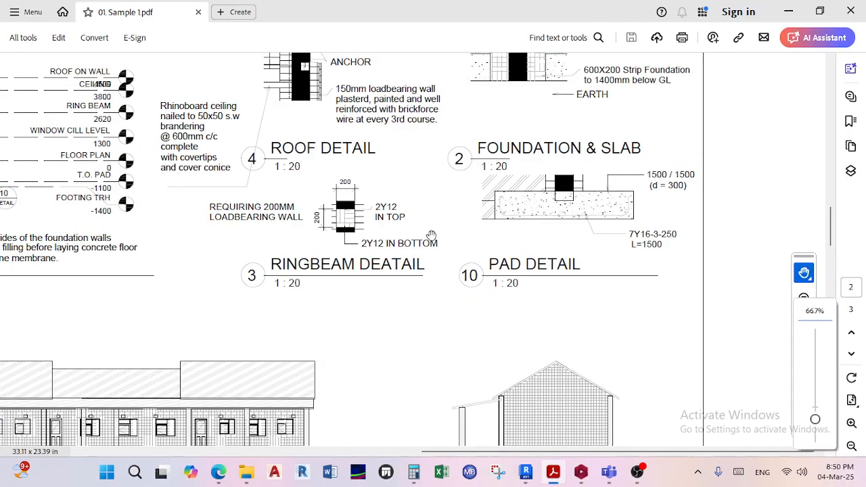
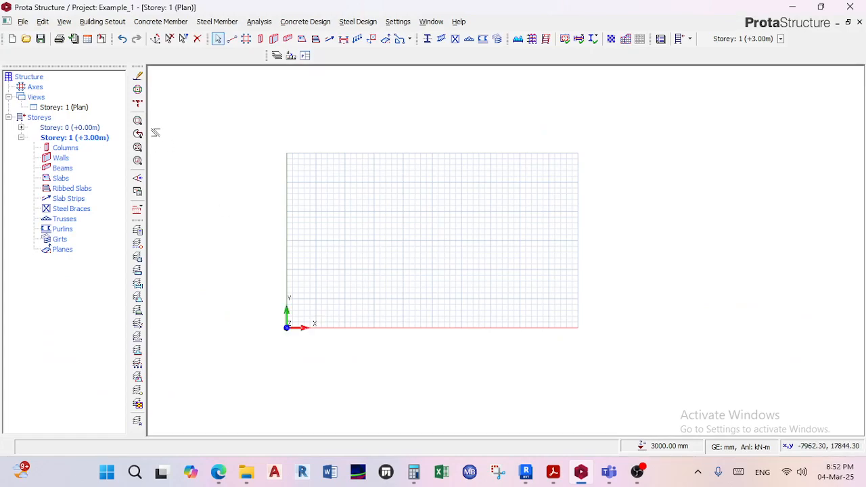
Look at the Storey 0 plan, which holds the footing categories, and return to the Storey 1 plan.
left_click(103, 22)
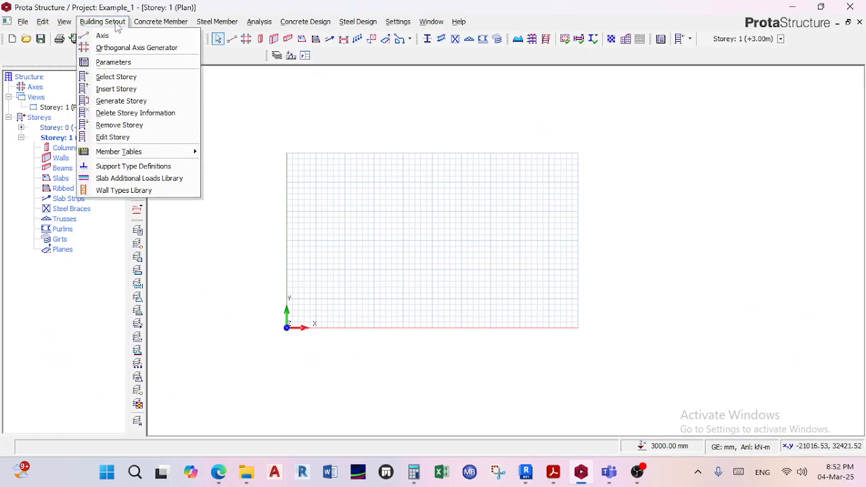
left_click(118, 25)
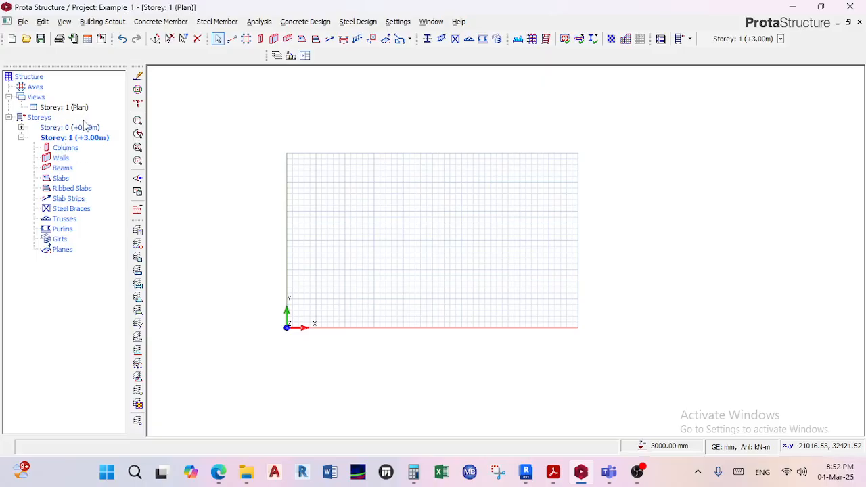
double_click(82, 128)
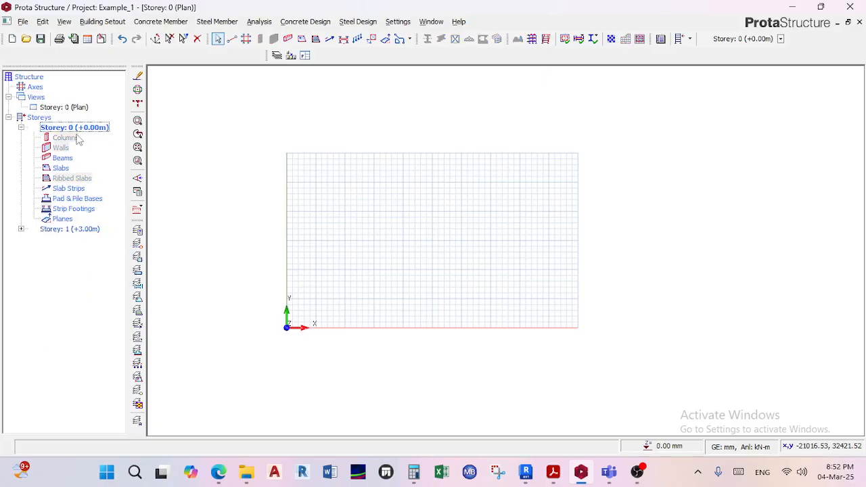
double_click(69, 230)
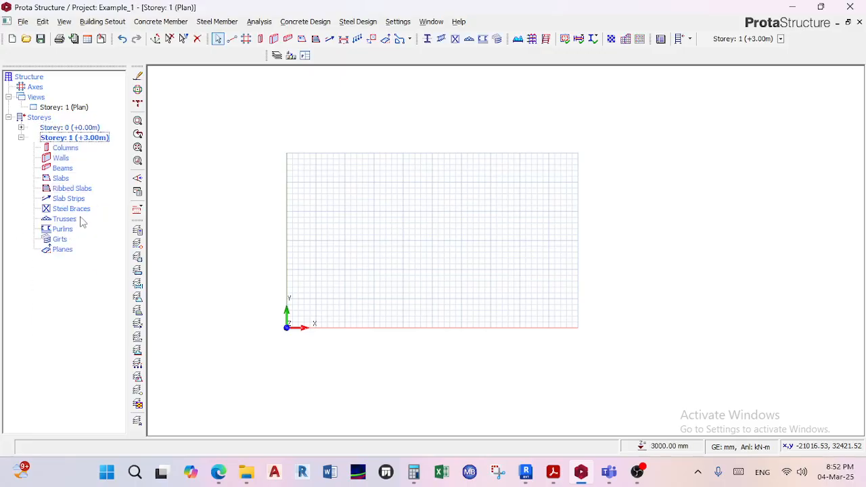
Switch the Storey 1 view from plan to 3D and look at the empty grid from a low angle.
left_click(61, 108)
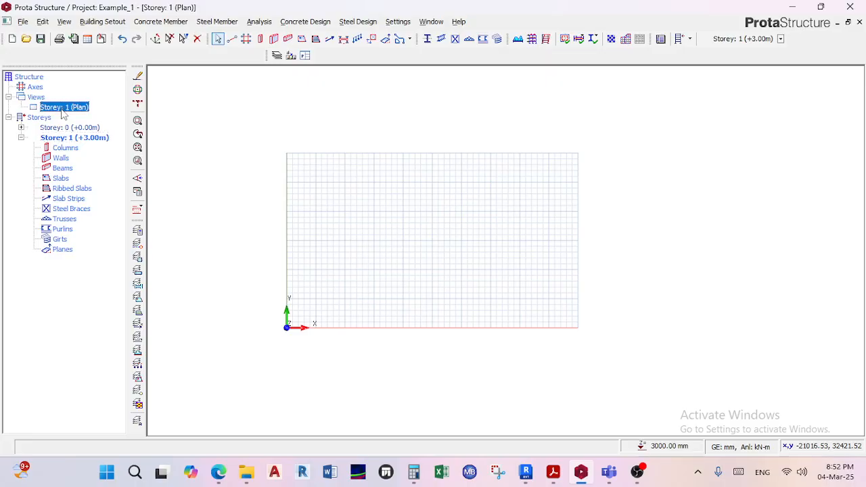
right_click(63, 113)
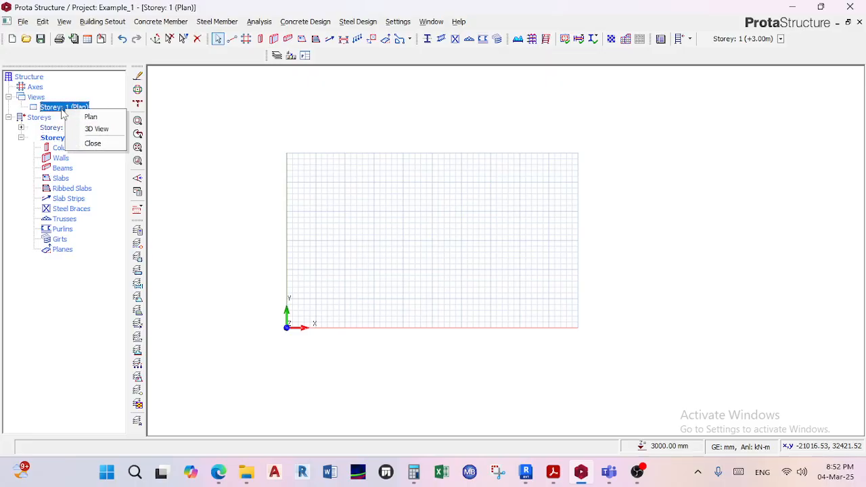
left_click(97, 128)
middle_click_drag(305, 256, 386, 222)
middle_click_drag(317, 221, 379, 241)
scroll(302, 271, "up", 3)
middle_click_drag(270, 211, 358, 249)
scroll(367, 280, "up", 2)
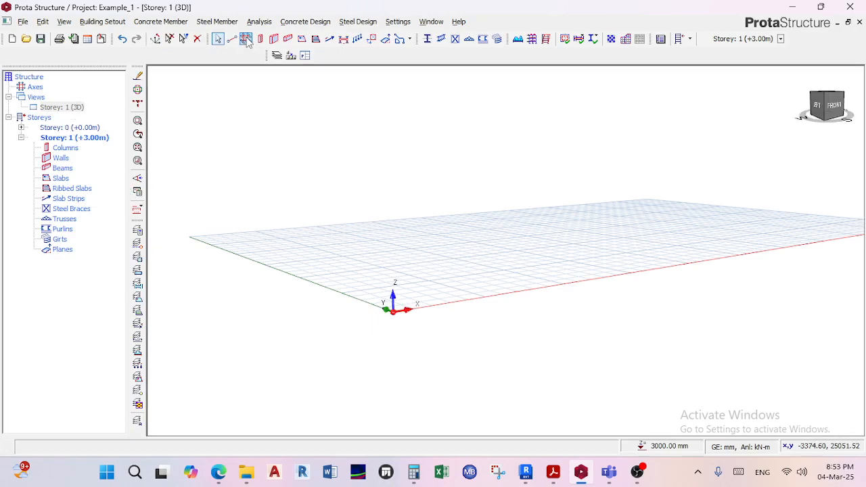
Return the Storey 1 view to plan and bring the drawing grid into close view.
left_click(70, 109)
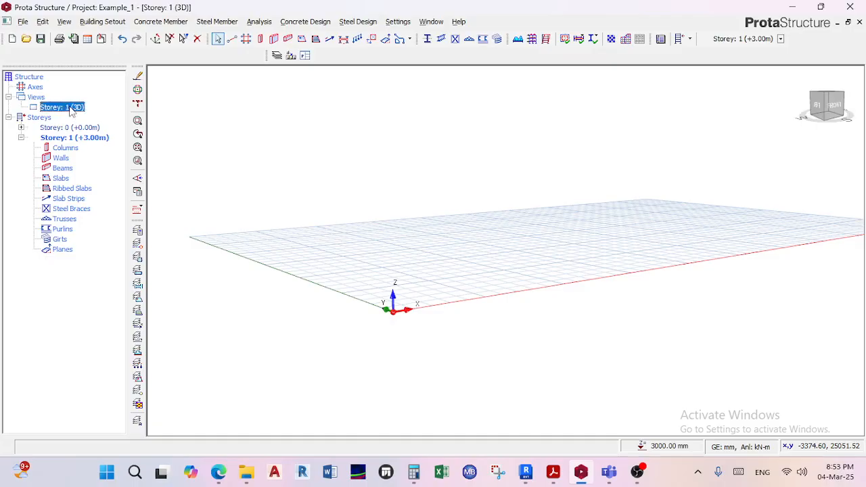
right_click(71, 111)
left_click(98, 115)
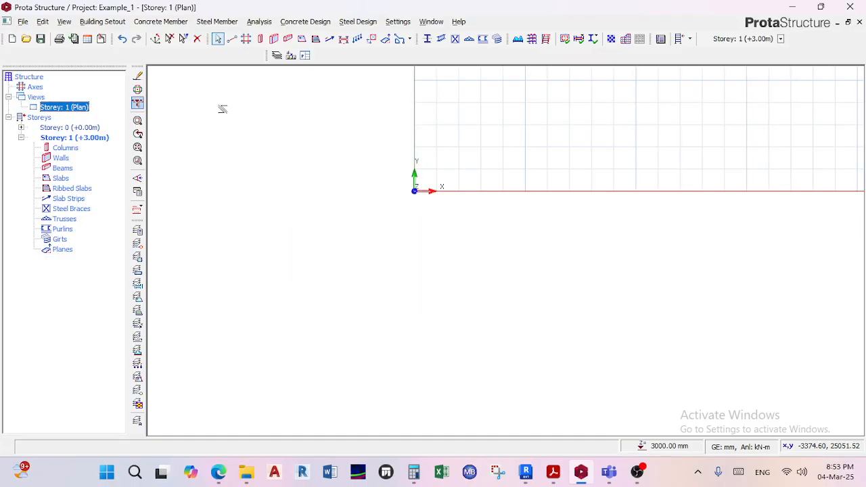
middle_click_drag(349, 268, 284, 360)
scroll(393, 218, "up", 4)
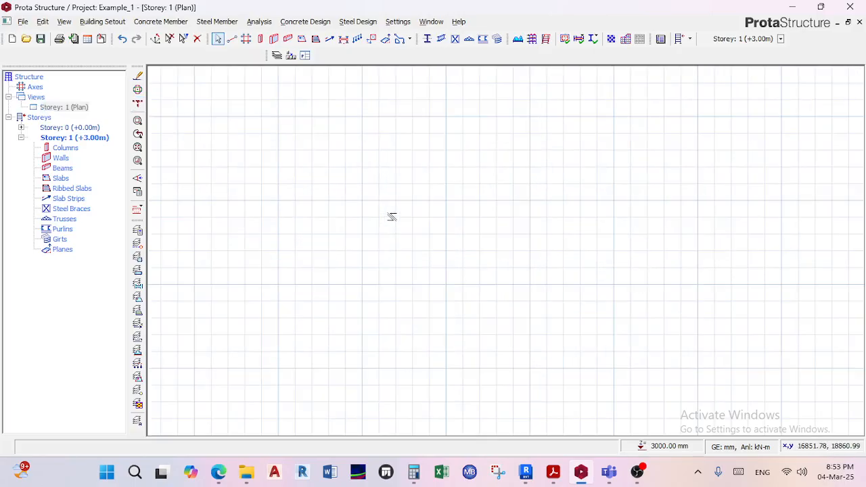
Generate an orthogonal axis grid with spacings of 5000*3 in both directions, labelled from A and from 1, extended by 2000.
left_click(246, 39)
left_click(379, 185)
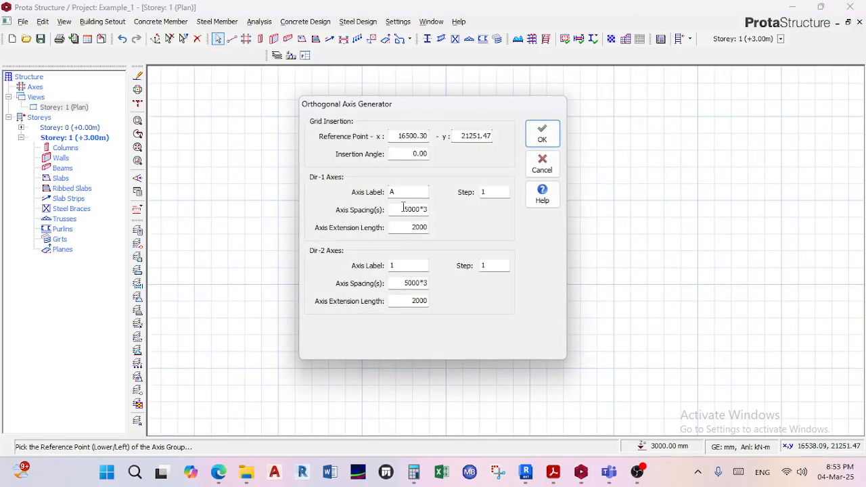
left_click(542, 140)
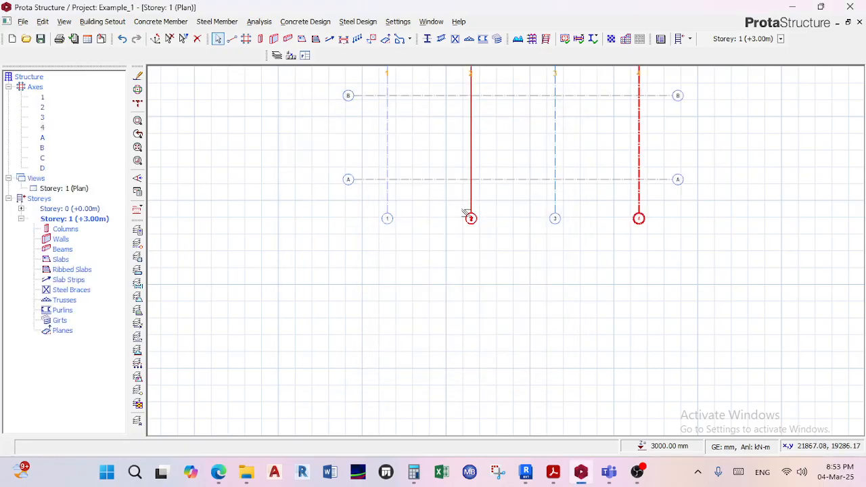
scroll(440, 244, "down", 2)
Show the axis grid on Storey 1 in 3D and view it from several angles.
left_click(74, 191)
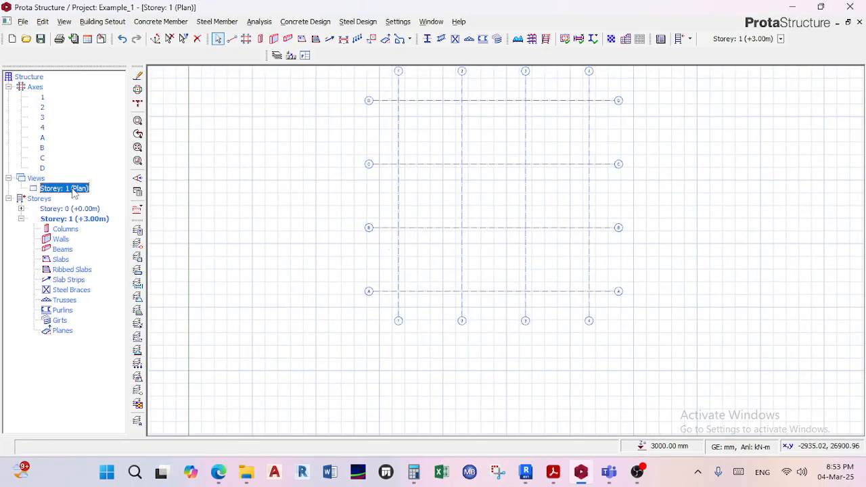
right_click(74, 192)
left_click(106, 209)
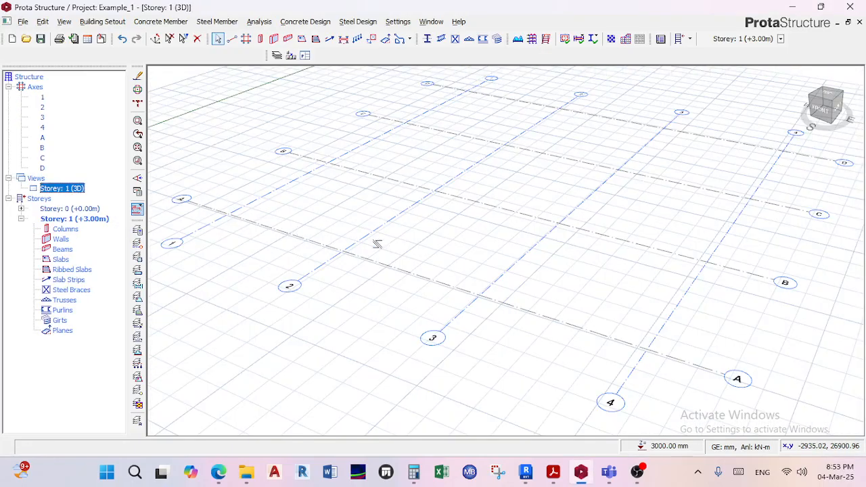
mouse_move(385, 235)
middle_mouse_down()
mouse_move(451, 217)
mouse_move(497, 218)
mouse_move(481, 244)
mouse_move(455, 203)
middle_mouse_up()
scroll(460, 218, "up", 3)
middle_click_drag(507, 249, 522, 231)
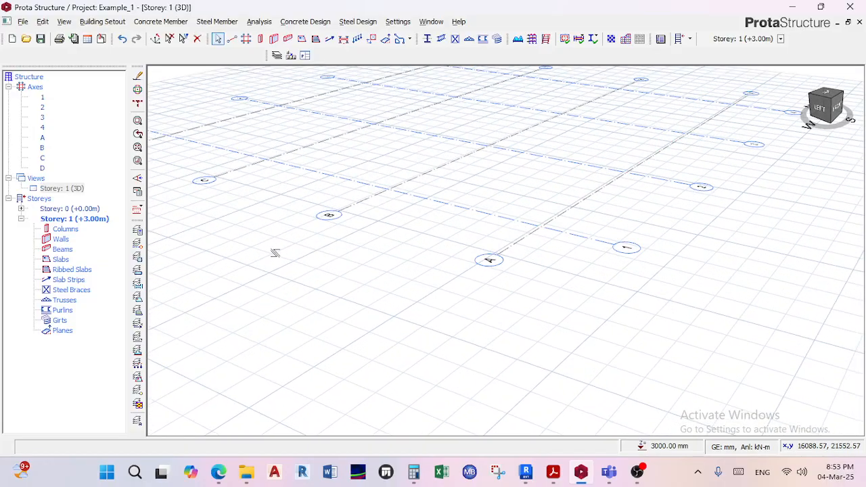
Compare the axis grid's elevation in 3D by activating Storey 0 and going back to Storey 1.
double_click(82, 209)
middle_click_drag(406, 291, 400, 253)
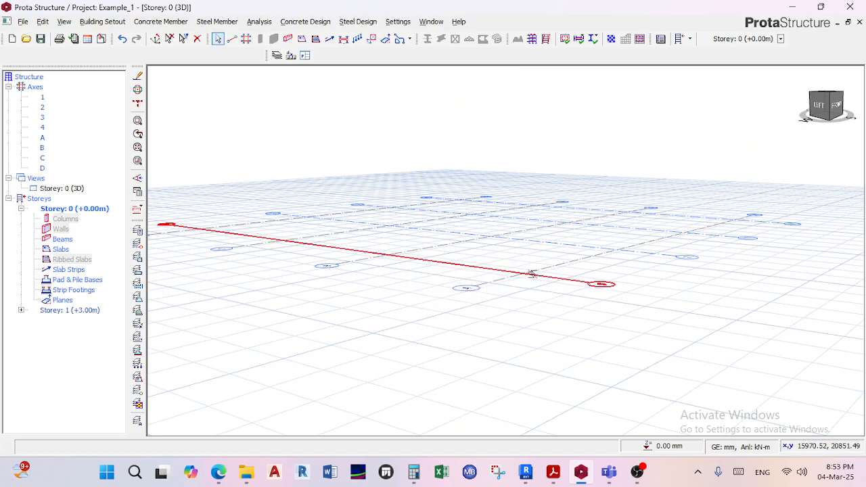
double_click(74, 310)
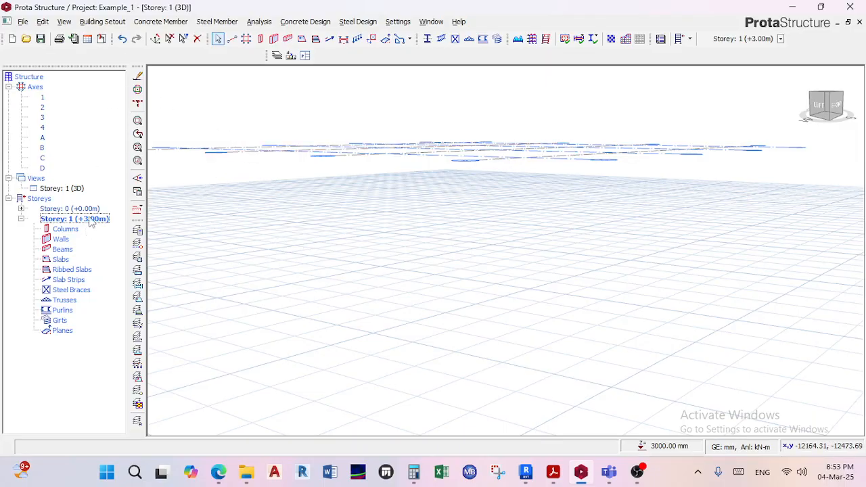
Insert storeys to bring the building to a total of 3.
left_click(103, 22)
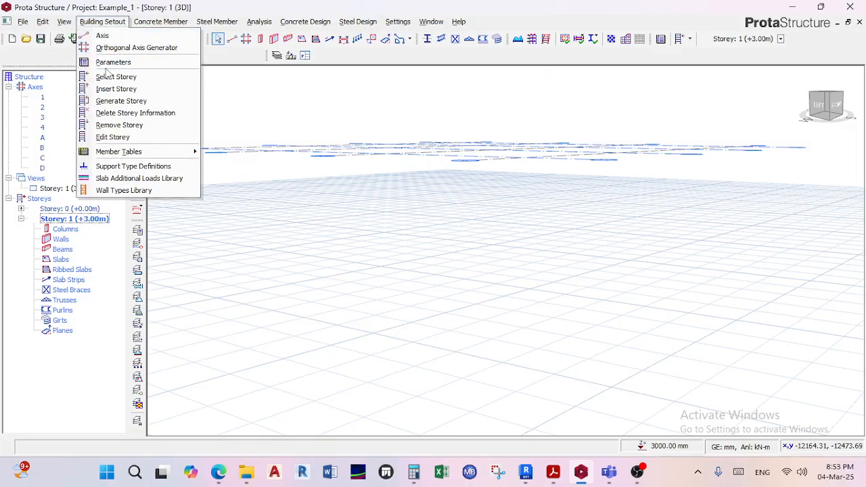
left_click(108, 89)
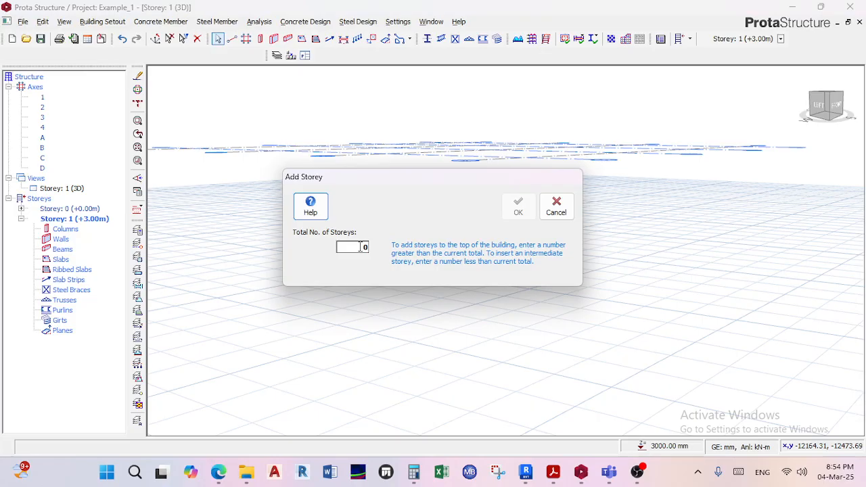
left_click(360, 247)
key("BackSpace")
type("3")
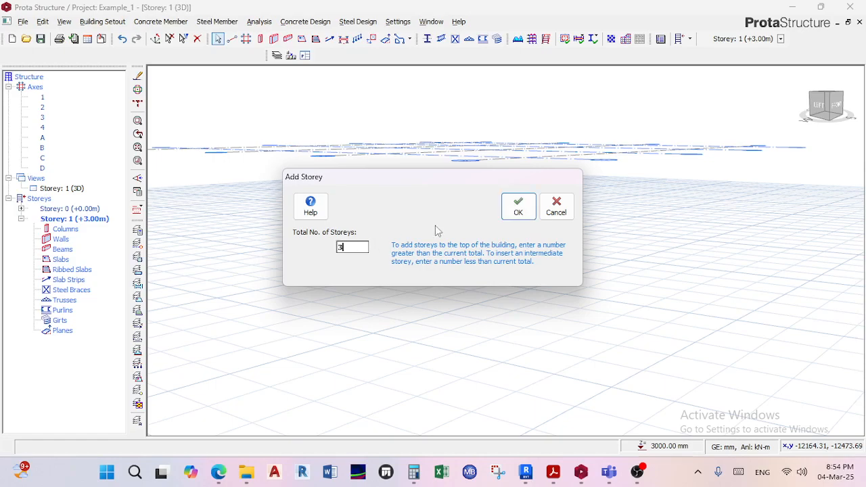
left_click(520, 207)
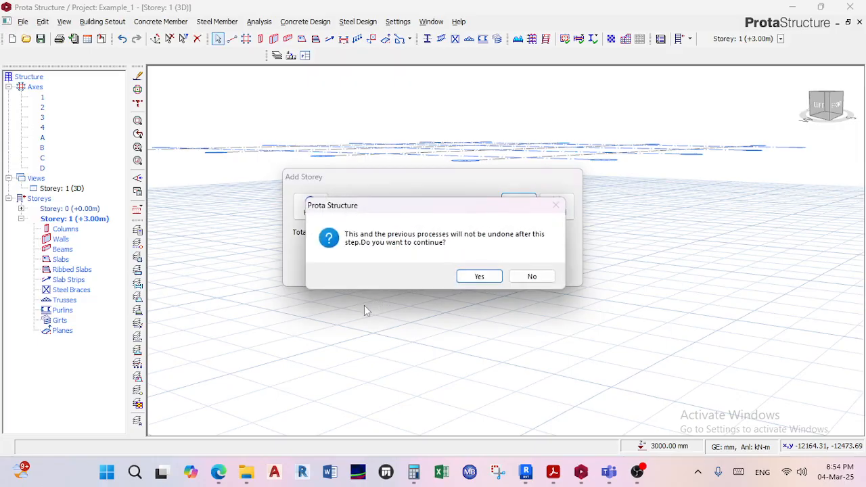
left_click(478, 277)
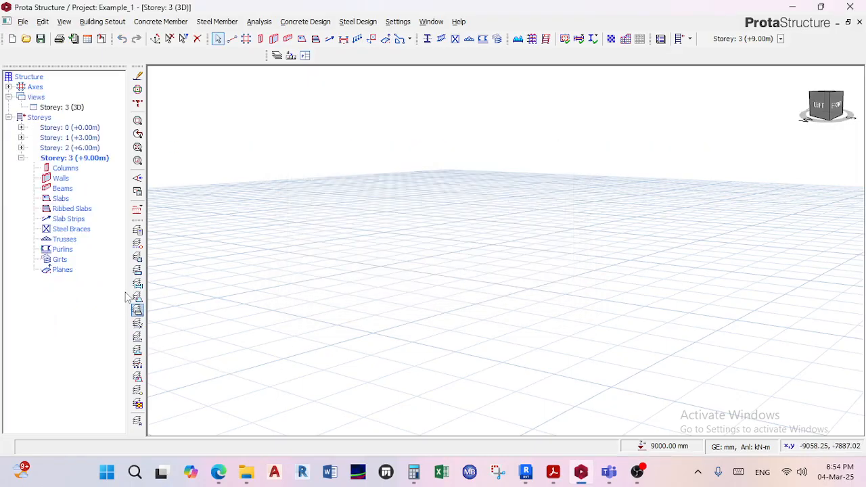
left_click(90, 160)
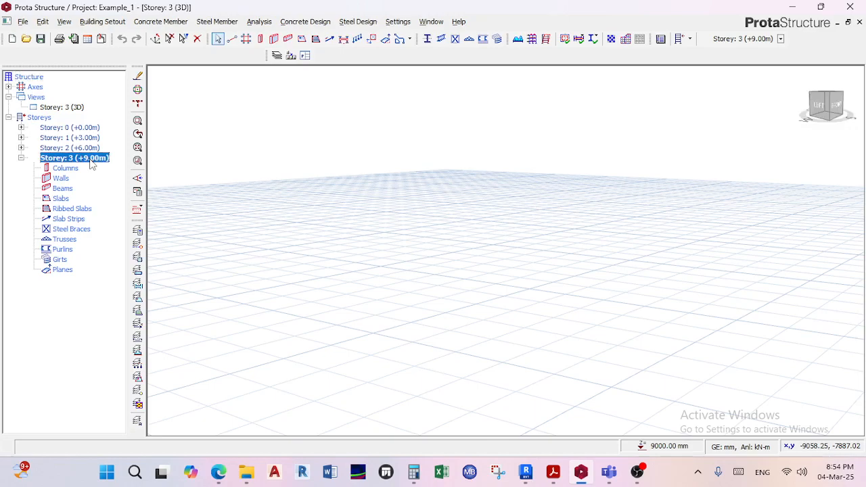
right_click(92, 164)
left_click(139, 193)
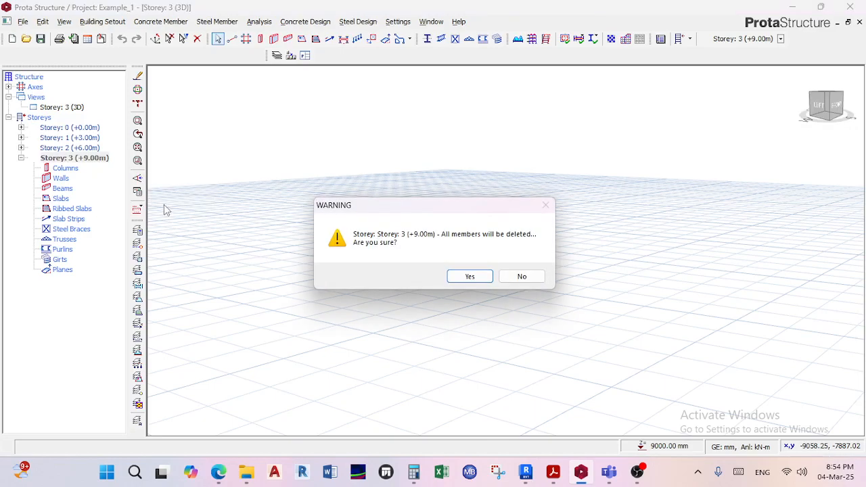
left_click(522, 276)
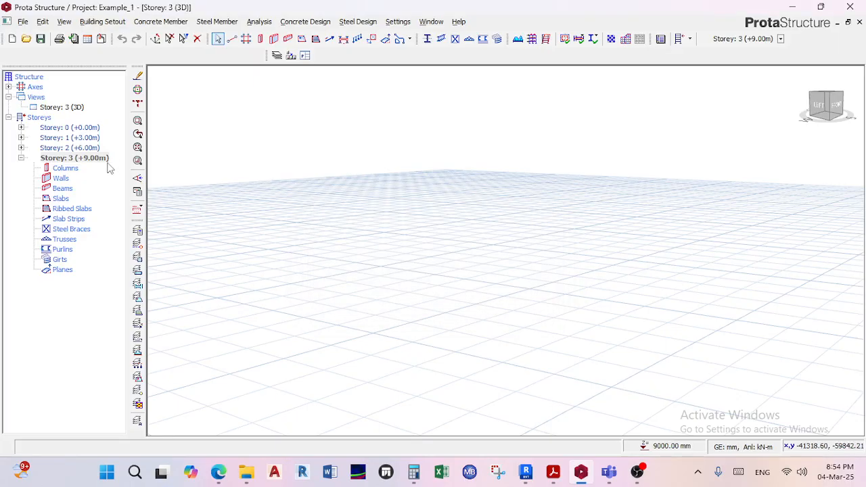
Remove Storey 3 and Storey 2 from the building.
right_click(105, 160)
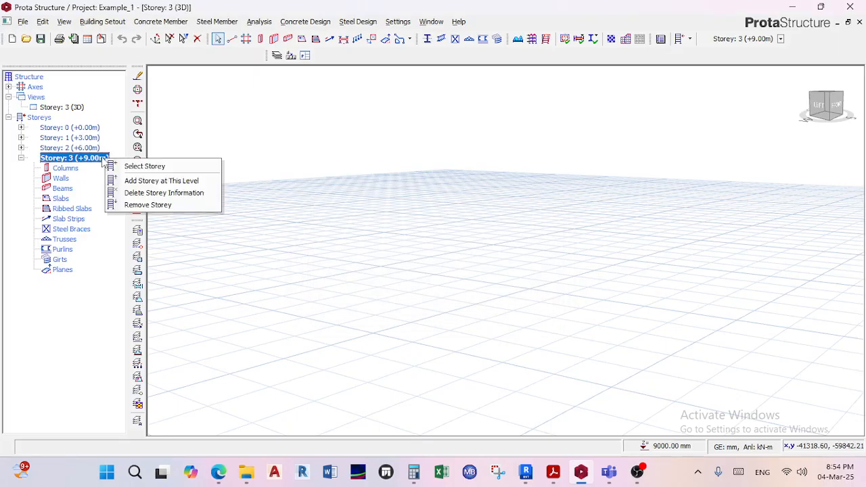
left_click(150, 204)
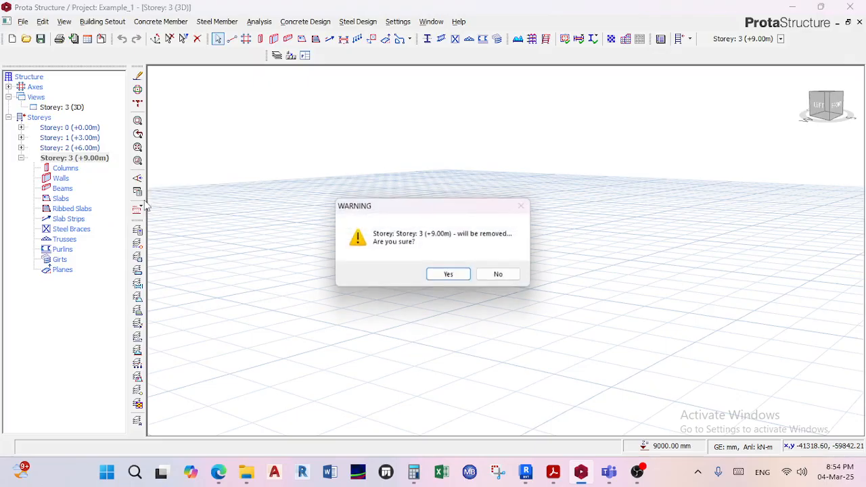
left_click(451, 279)
right_click(90, 149)
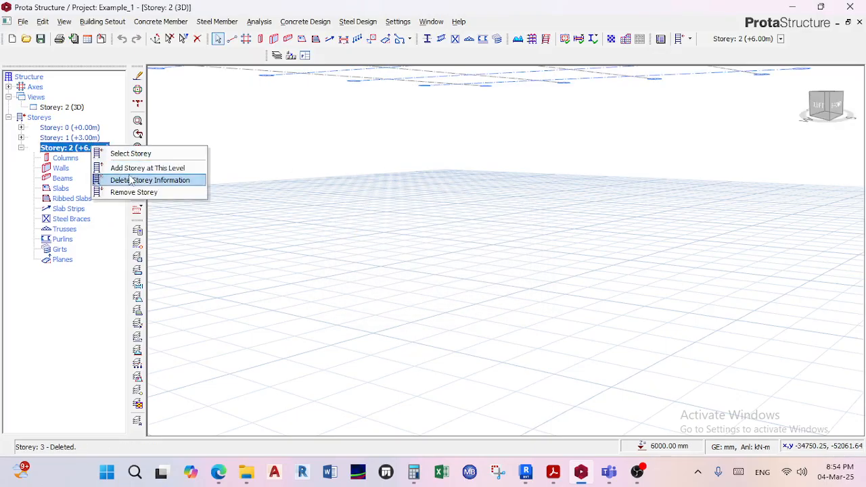
left_click(134, 192)
left_click(449, 278)
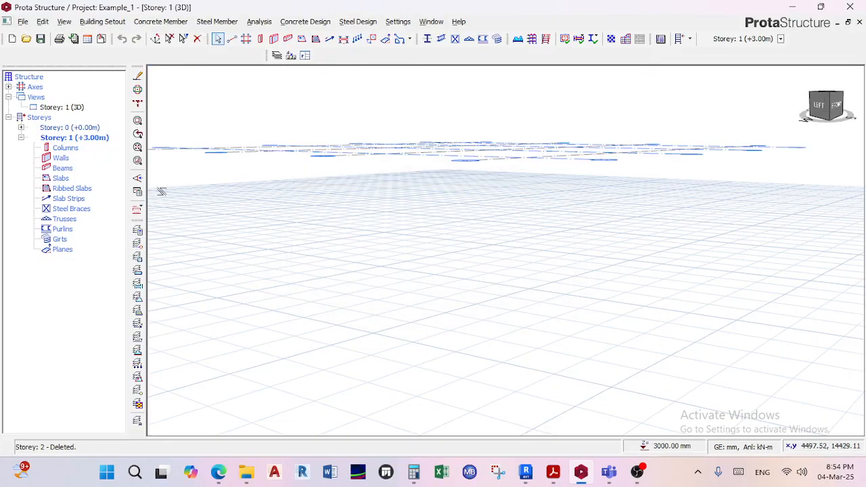
Look over the storey height, level and foundation depth settings in Edit Storey without changing them.
left_click(102, 21)
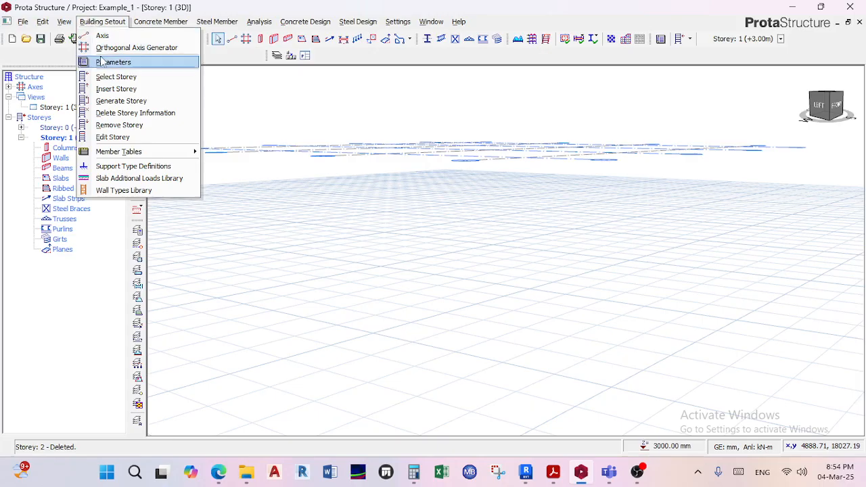
left_click(133, 137)
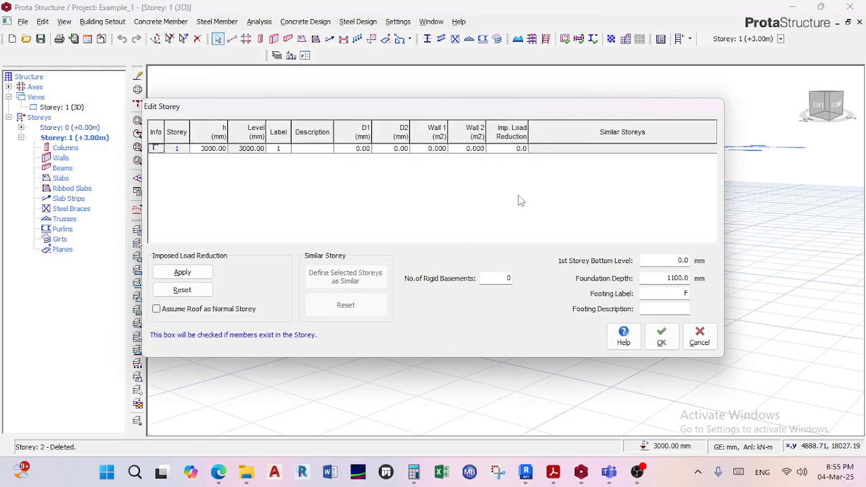
left_click(700, 336)
Insert storeys to bring the building to a total of 4.
left_click(102, 21)
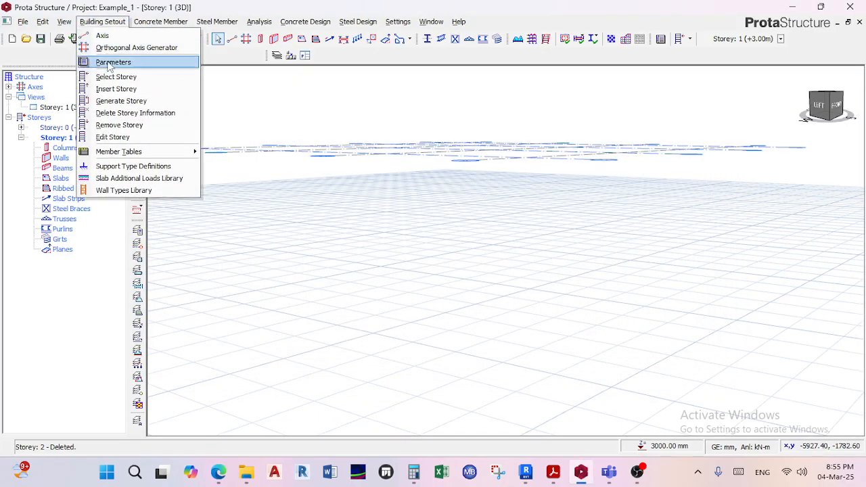
left_click(116, 89)
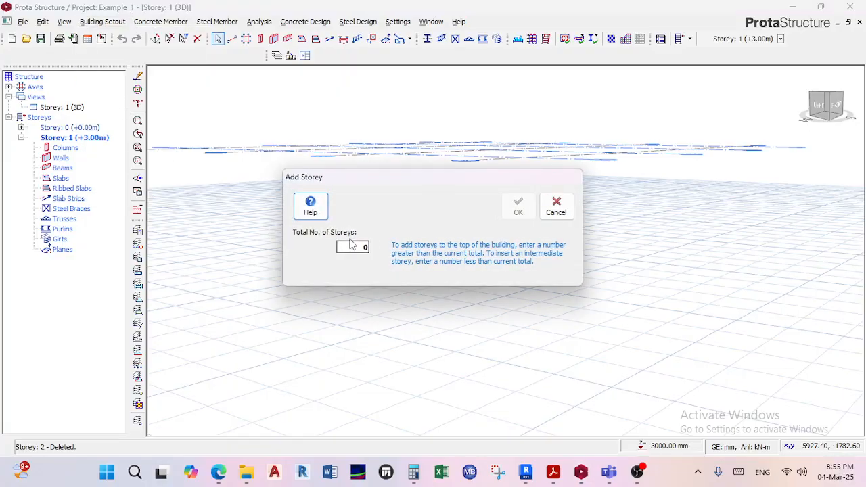
left_click(358, 248)
type("4")
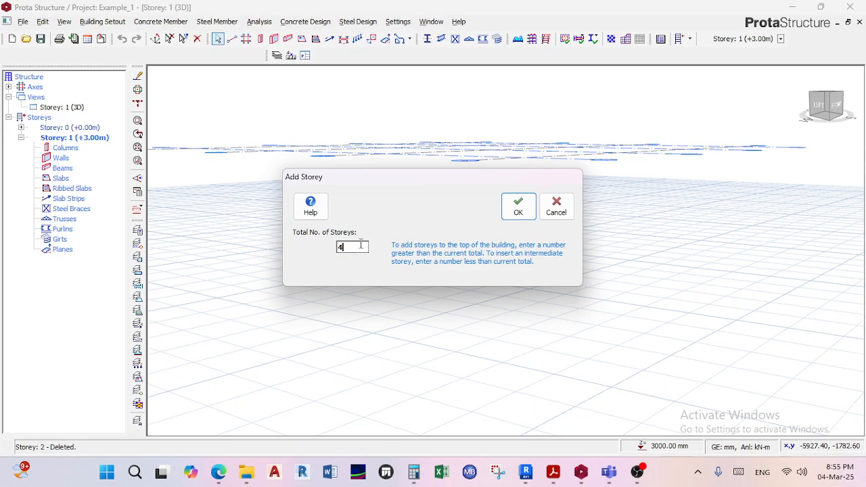
left_click(518, 206)
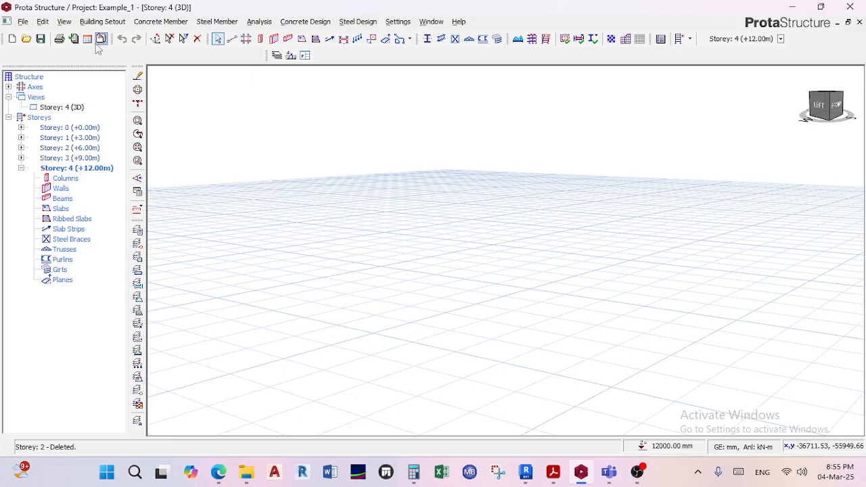
Review the heights and levels of the four storeys in Edit Storey and accept them as they are.
left_click(102, 21)
left_click(113, 136)
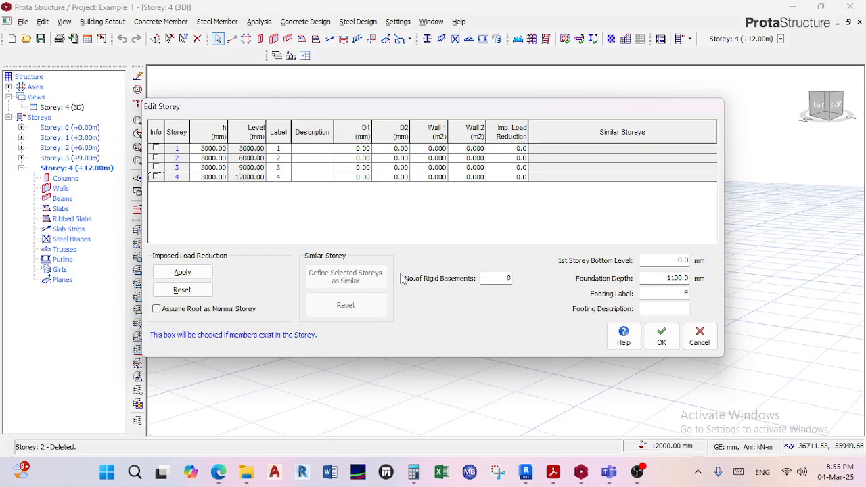
left_click(663, 339)
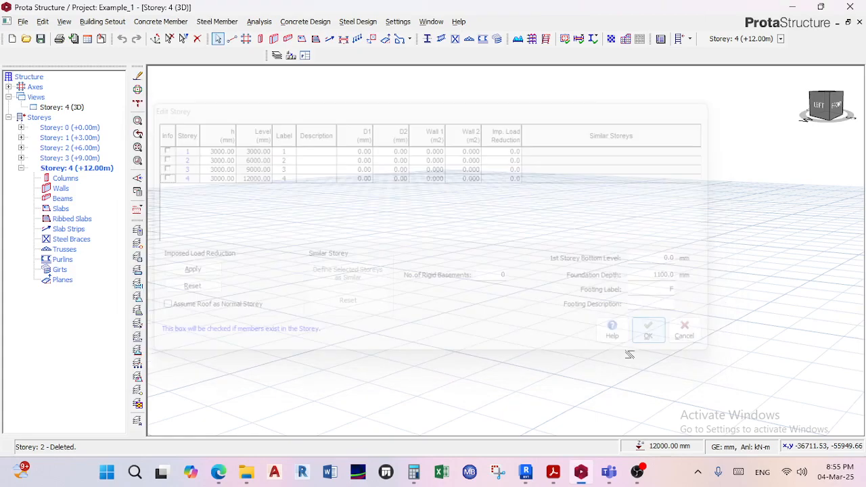
scroll(449, 323, "down", 4)
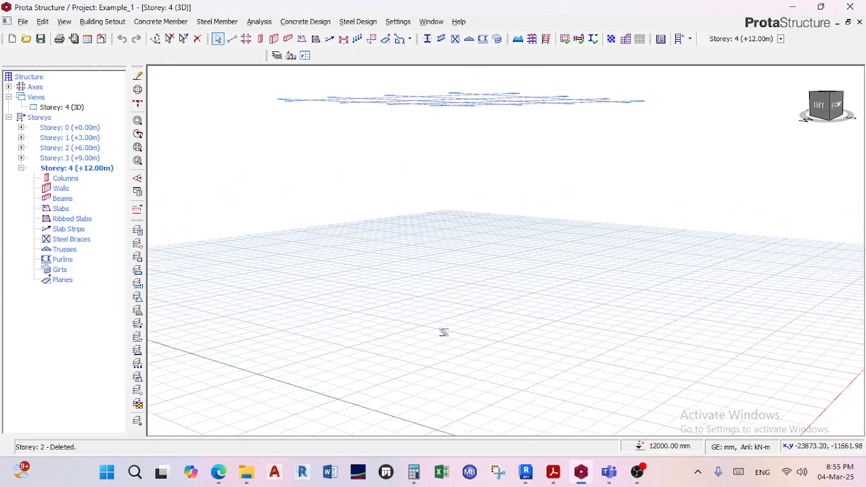
scroll(443, 289, "up", 2)
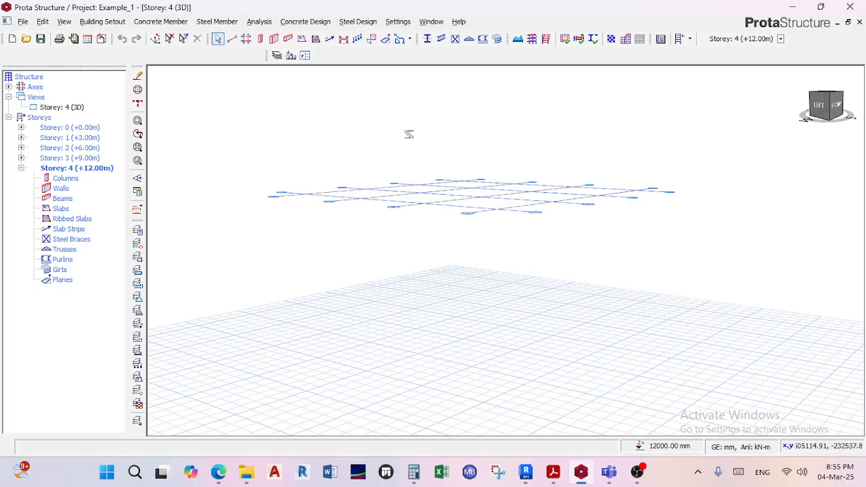
Open the project 31_Days_Day_1 without saving the changes to the current project.
left_click(7, 19)
left_click(23, 23)
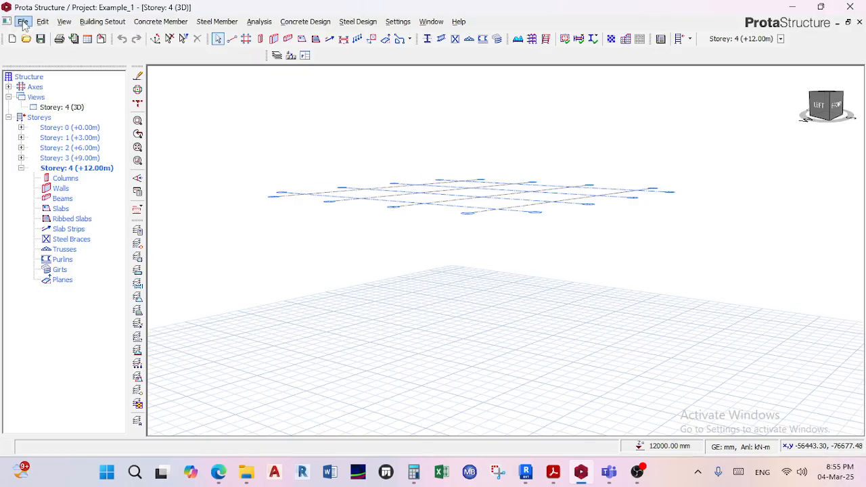
left_click(23, 22)
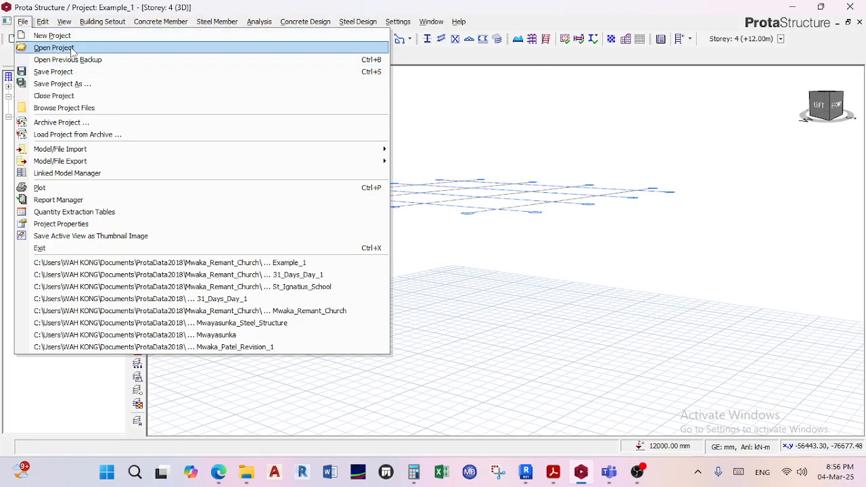
left_click(75, 46)
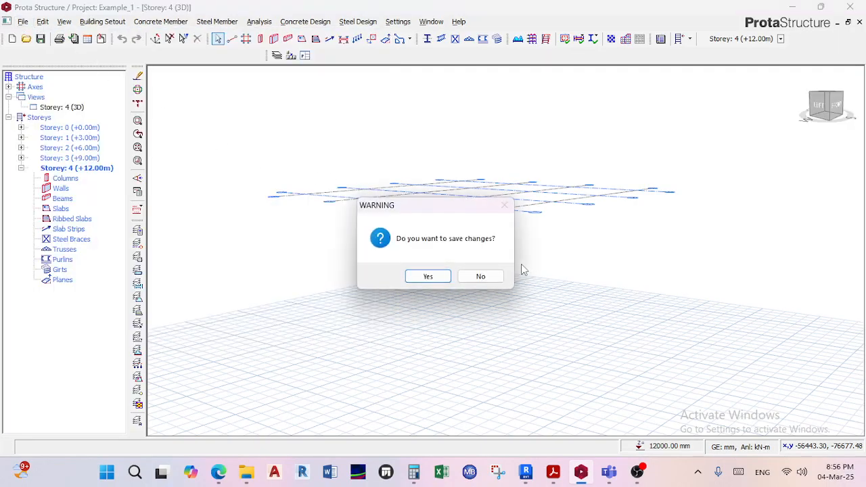
left_click(481, 279)
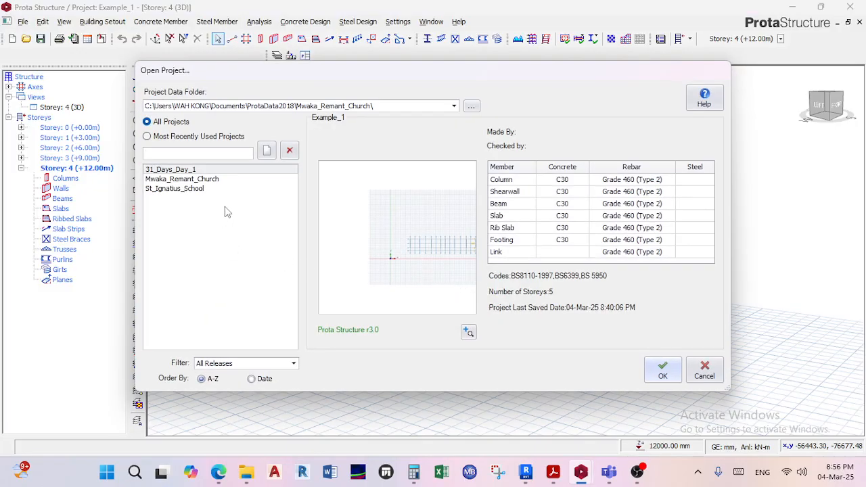
left_click(185, 170)
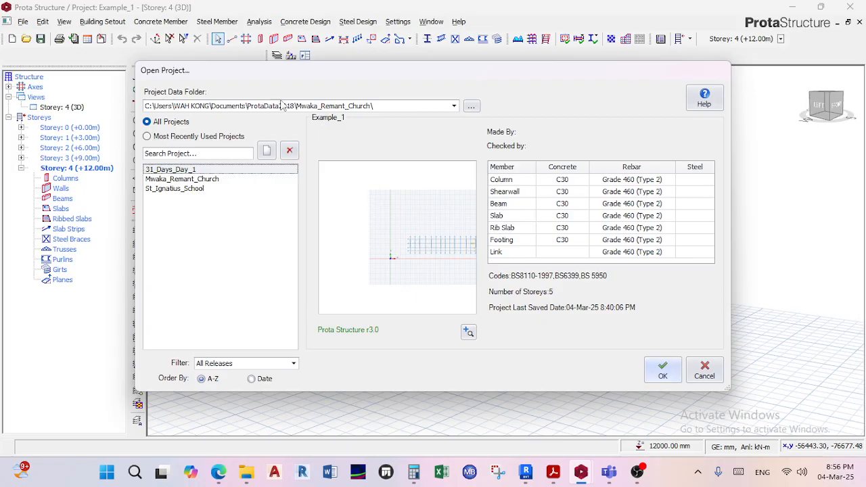
left_click(663, 369)
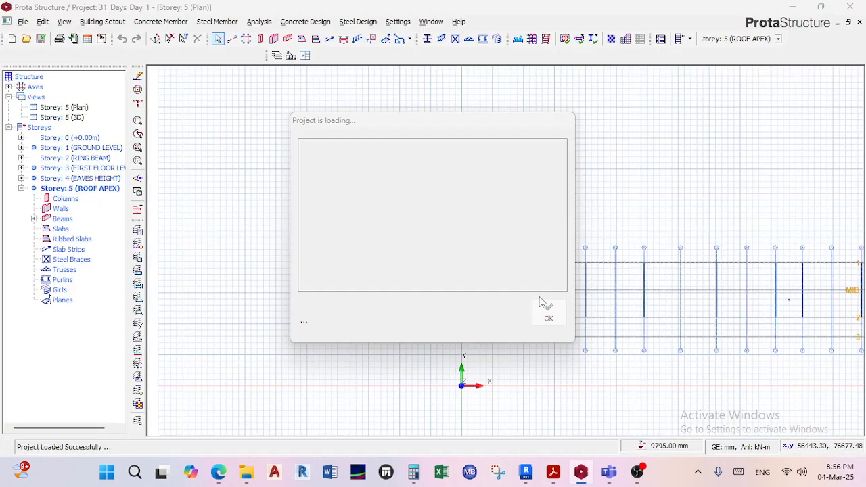
Open the Storey: 5 3D view and examine the portal frames, floor slabs and footings from several angles.
double_click(73, 119)
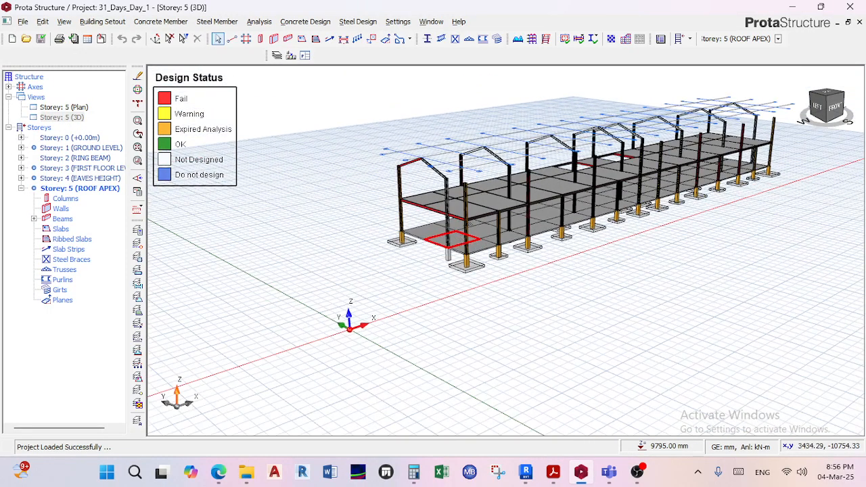
right_click(529, 252)
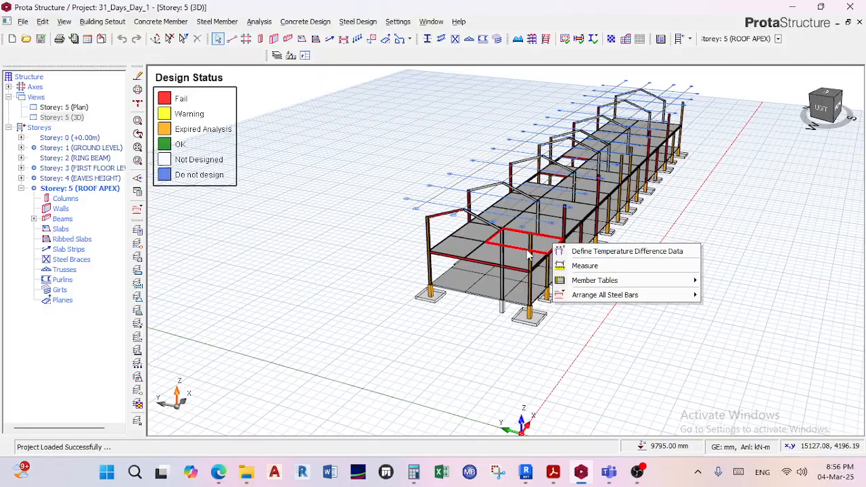
left_click(534, 269)
right_click_drag(541, 268, 575, 233)
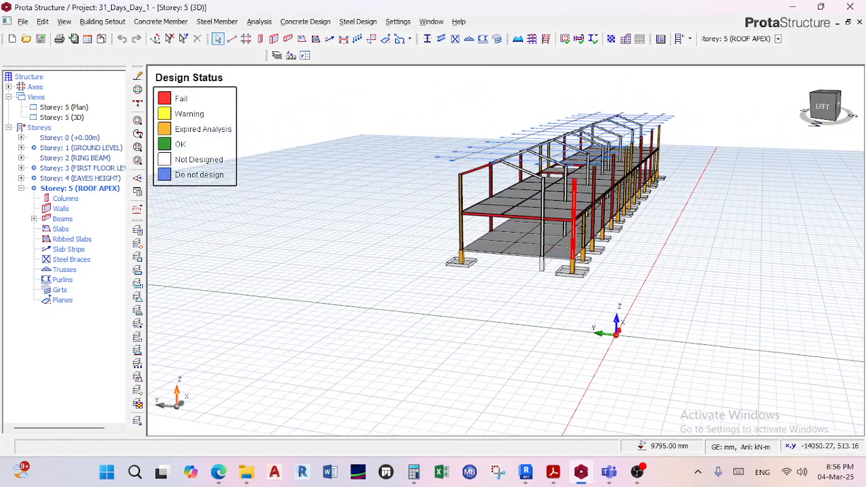
scroll(639, 247, "up", 5)
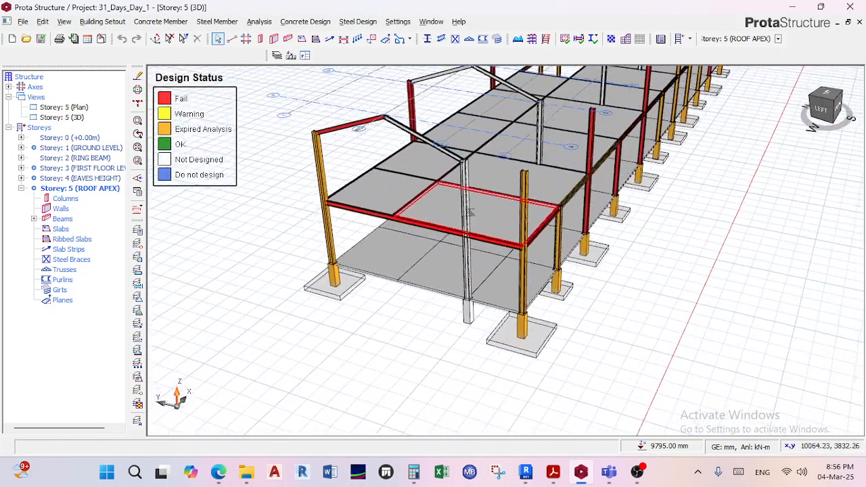
scroll(663, 261, "down", 5)
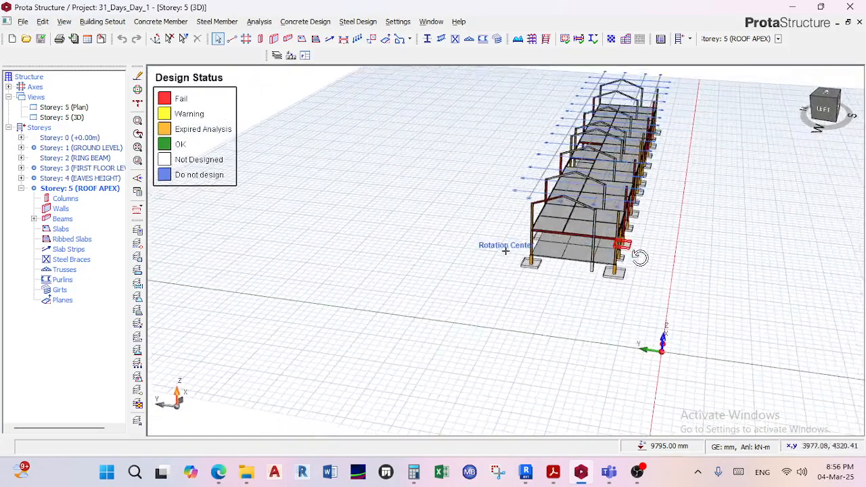
left_click(832, 109)
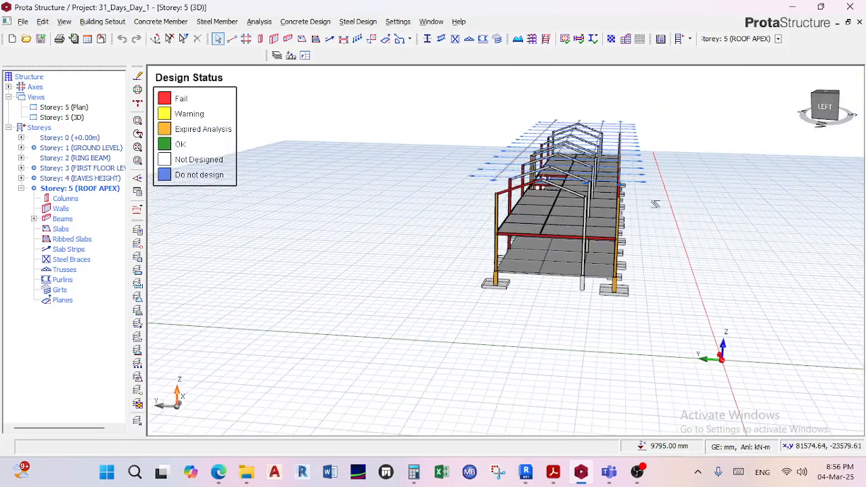
scroll(551, 287, "down", 5)
scroll(551, 287, "up", 7)
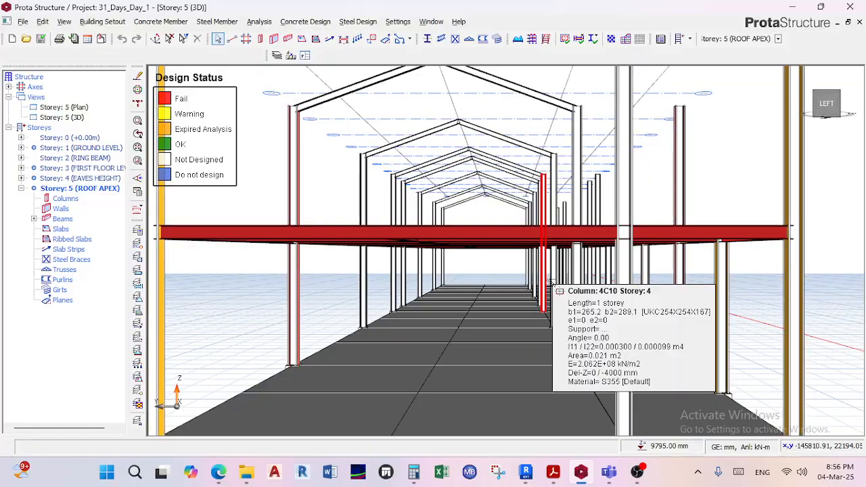
scroll(550, 288, "down", 5)
middle_click_drag(547, 290, 527, 274)
Check the section drawing in 01. Sample 1.pdf and return to ProtaStructure to inspect the upper-floor columns and rafters.
left_click(553, 472)
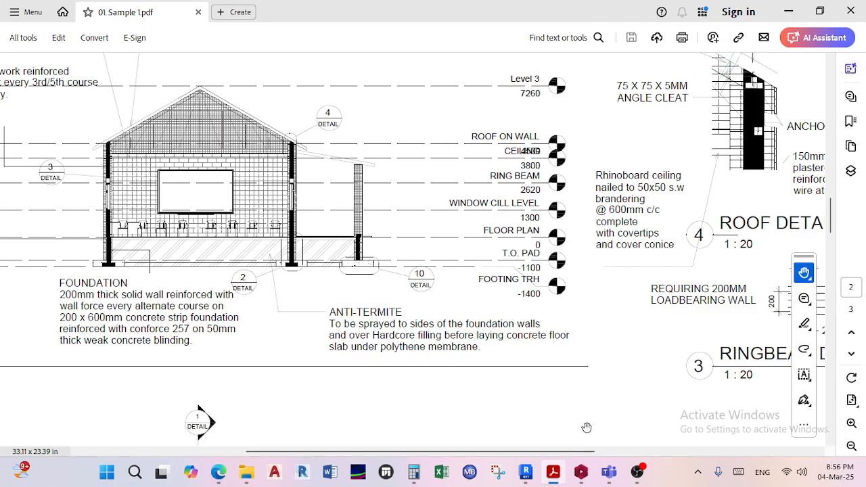
left_click(789, 12)
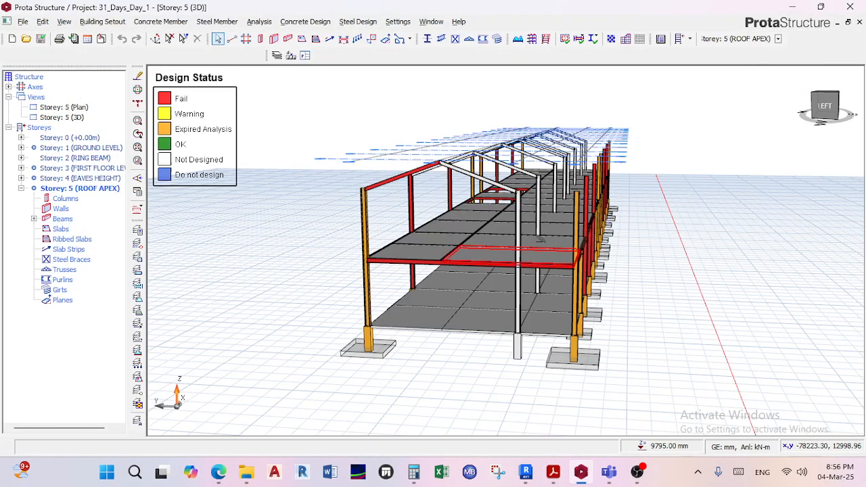
scroll(577, 179, "up", 5)
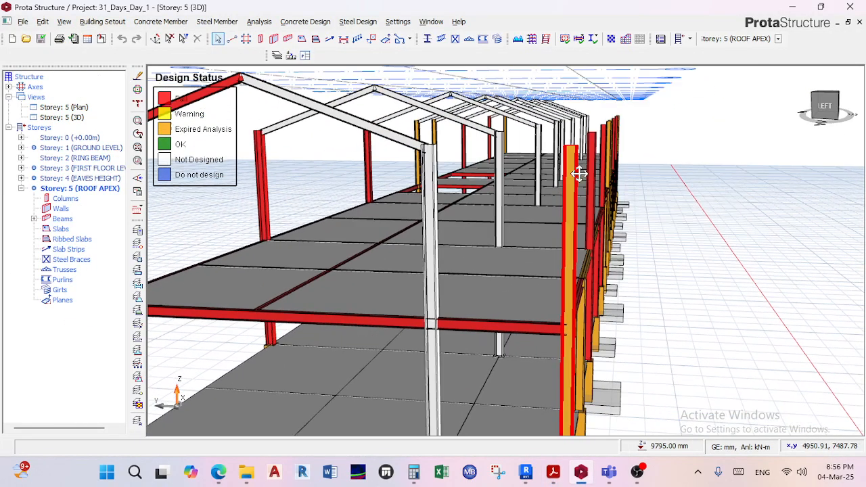
right_click_drag(579, 184, 583, 201)
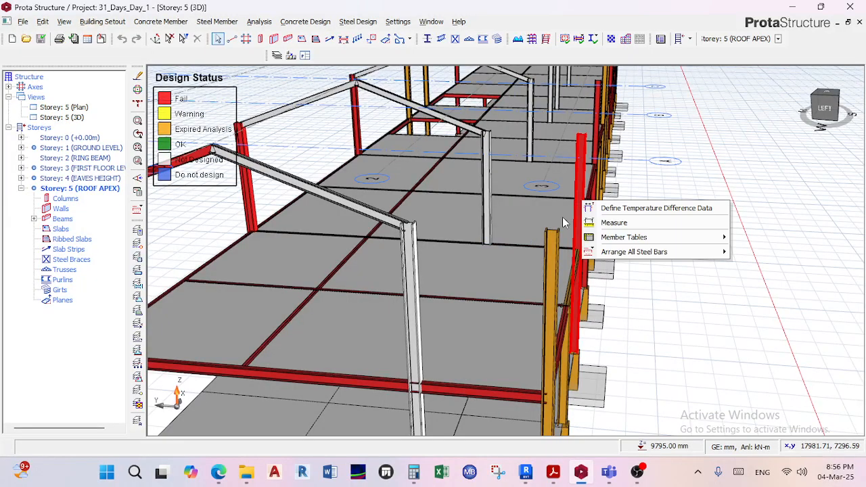
left_click(416, 233)
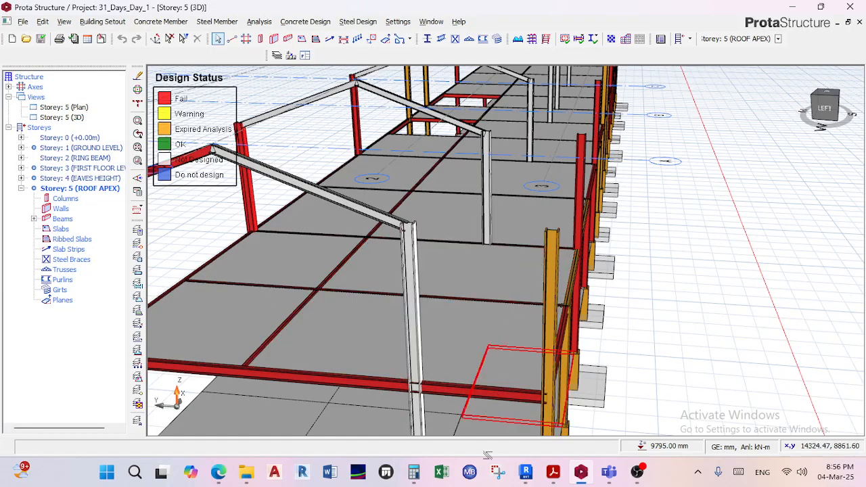
Switch to 01. Sample 1.pdf and examine the building section, including the veranda roof, wall tops and level markers.
left_click(582, 472)
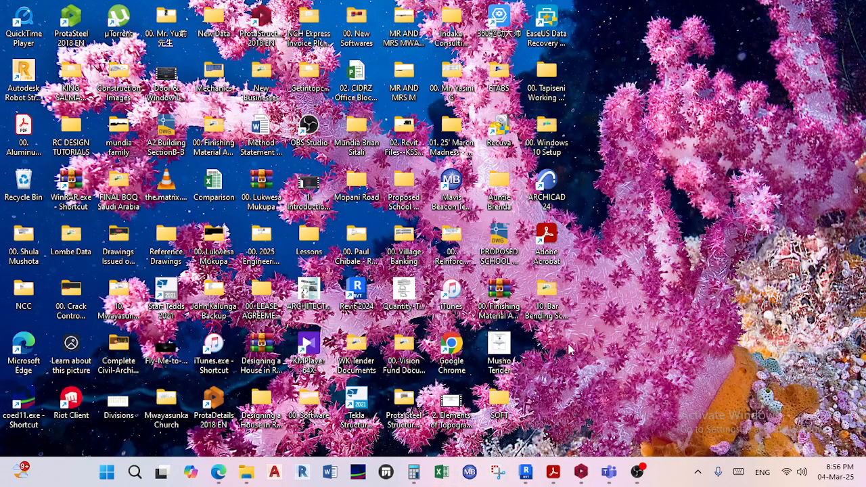
left_click(553, 471)
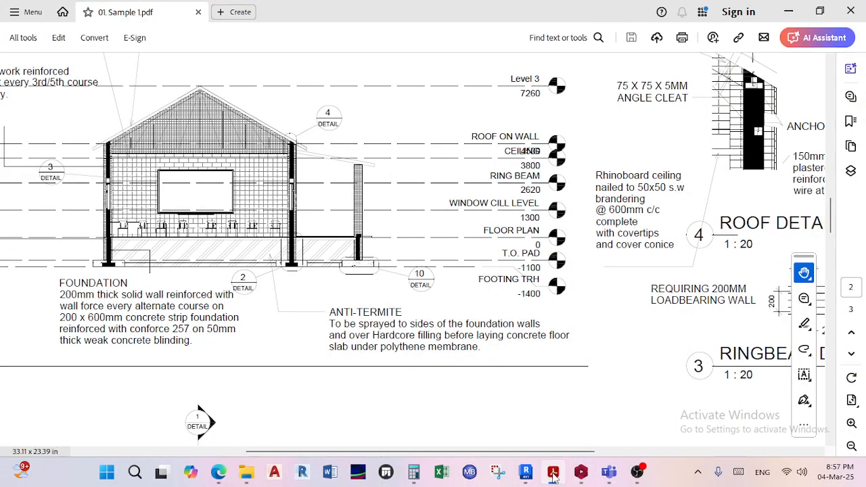
left_click(558, 477)
left_click(554, 473)
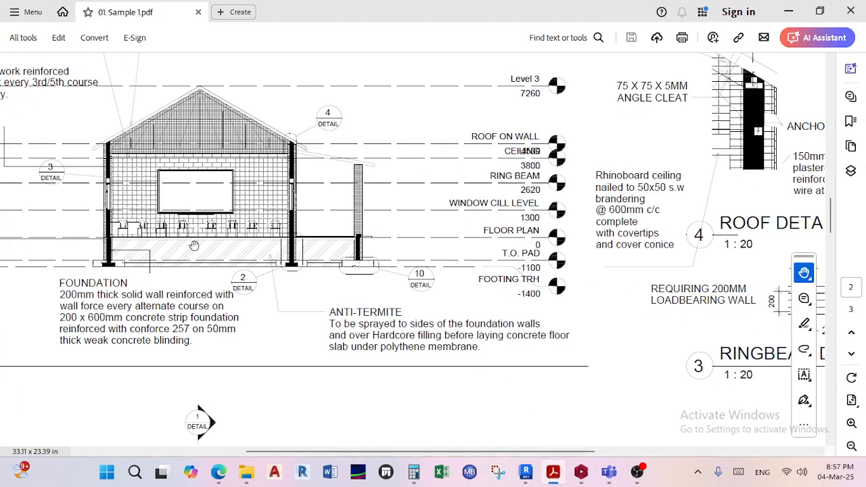
scroll(321, 155, "up", 2)
scroll(325, 186, "down", 1)
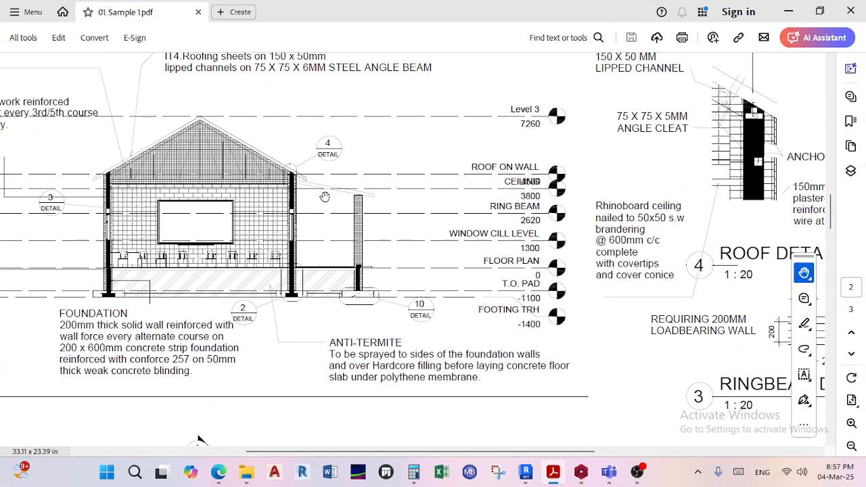
scroll(324, 187, "up", 4, "ctrl")
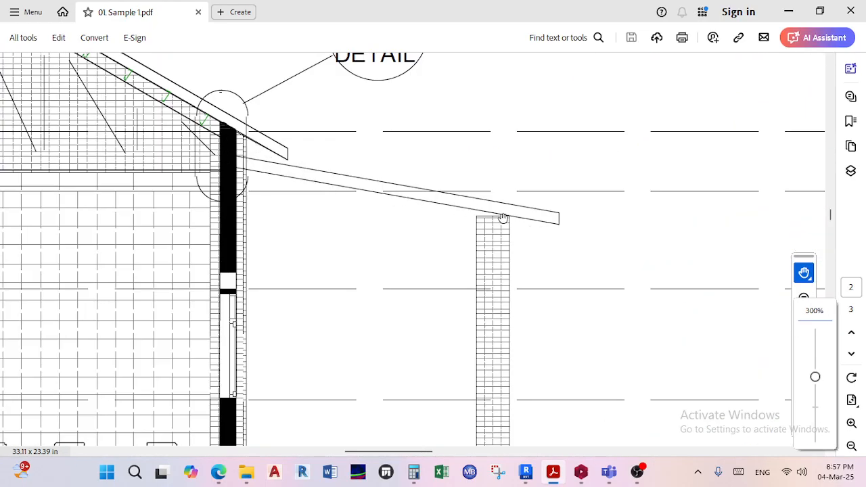
scroll(505, 215, "down", 3, "ctrl")
scroll(424, 213, "down", 1, "ctrl")
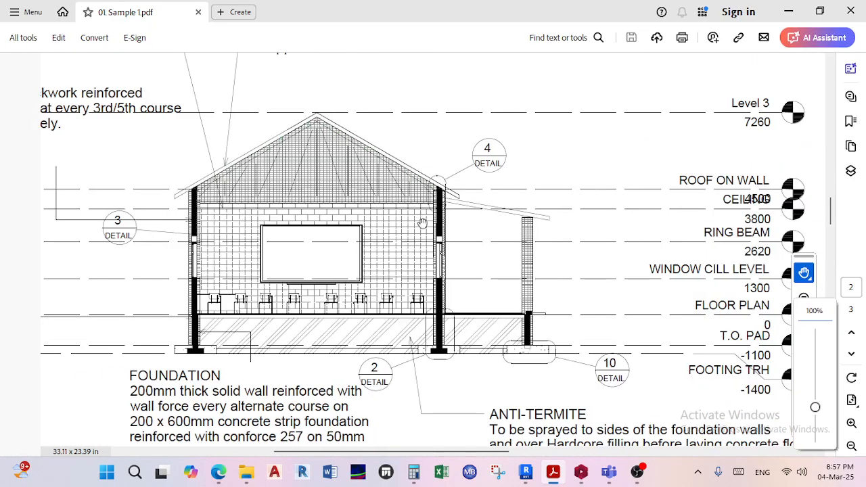
scroll(422, 218, "down", 1)
scroll(424, 222, "down", 1, "ctrl")
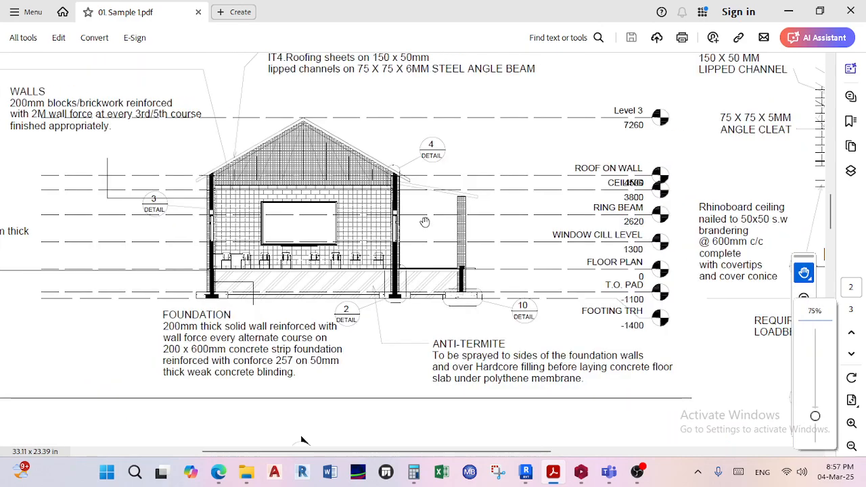
Switch back to ProtaStructure and select the end frame's two rafters and the first-floor edge beam to inspect them.
left_click(556, 478)
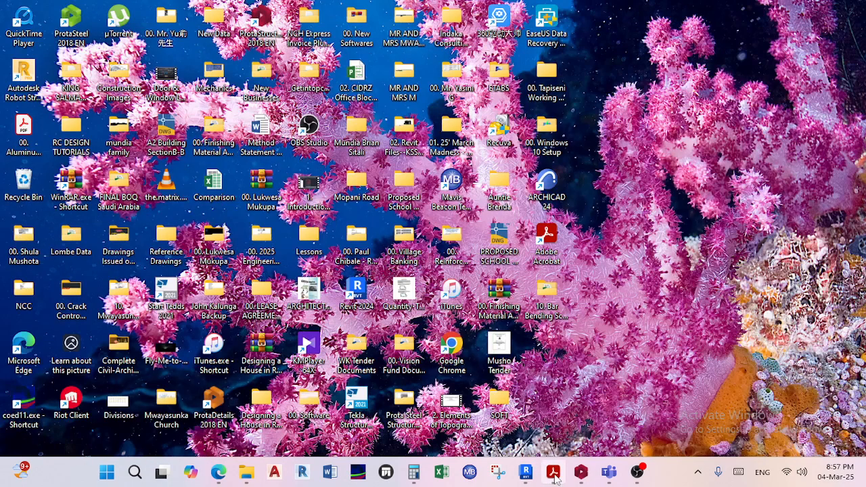
left_click(554, 477)
left_click(581, 473)
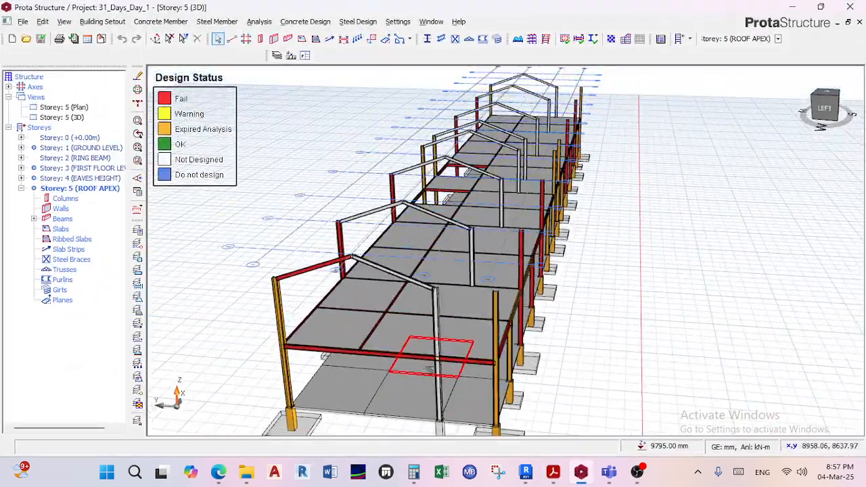
scroll(367, 264, "up", 2)
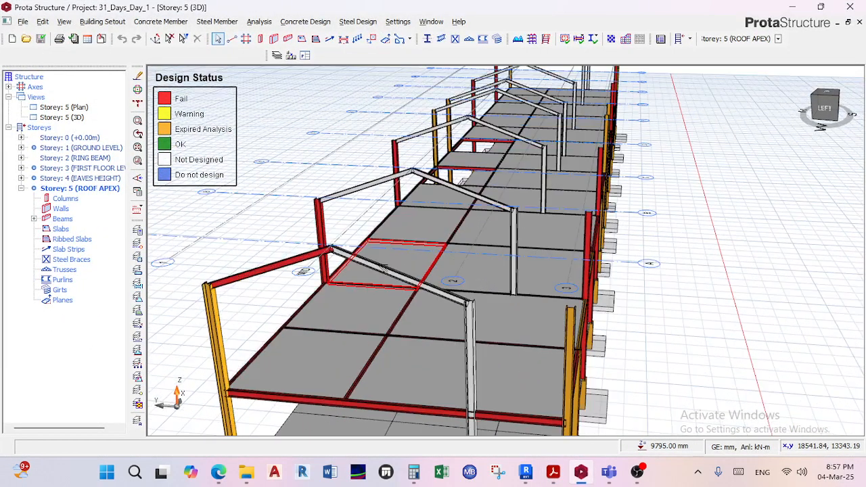
left_click(374, 264)
left_click(284, 263, "ctrl")
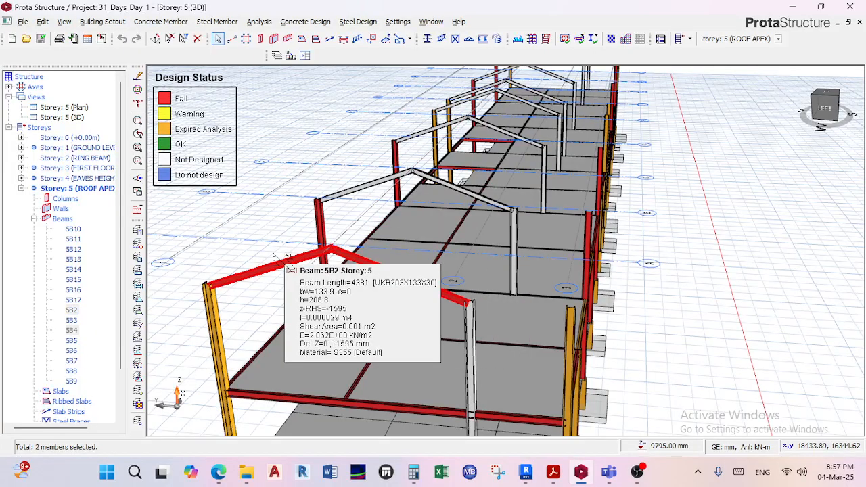
left_click(472, 413)
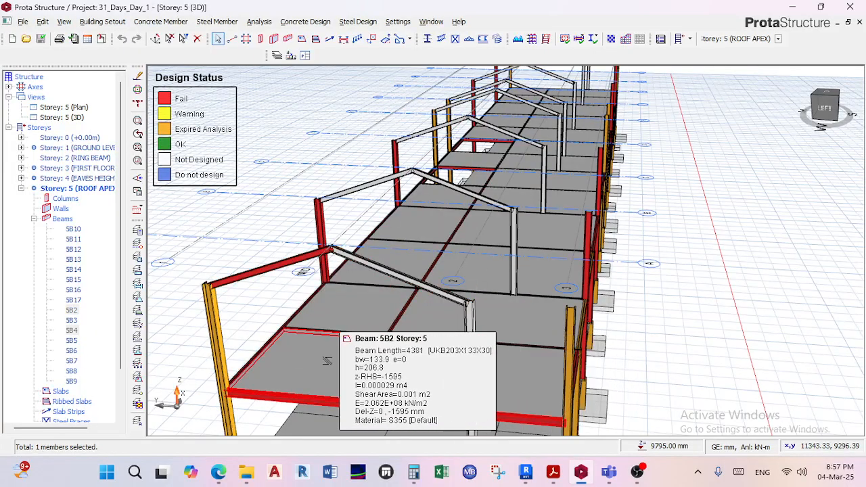
Examine the whole two-storey frame in 3D, from the foundations up to the first-floor slabs and roof rafters.
scroll(442, 325, "down", 3)
middle_click_drag(443, 324, 421, 293)
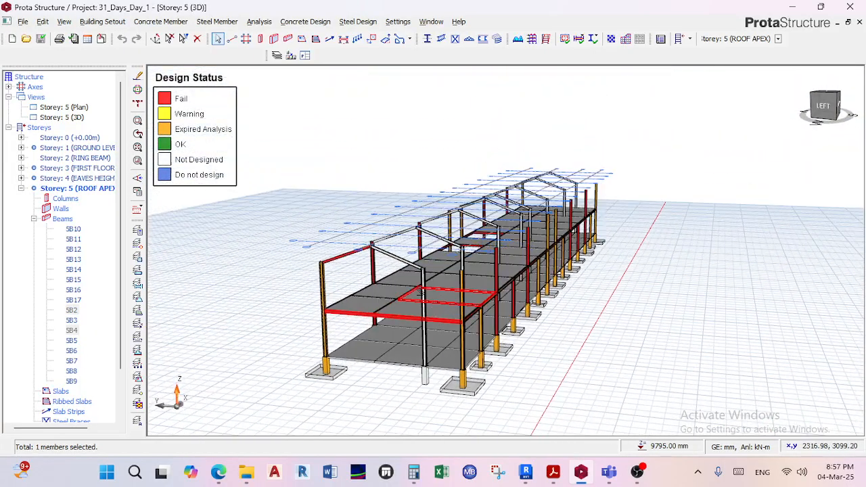
scroll(421, 292, "up", 2)
scroll(533, 263, "down", 3)
middle_click_drag(535, 263, 570, 276)
middle_click_drag(483, 346, 535, 299)
scroll(535, 300, "up", 2)
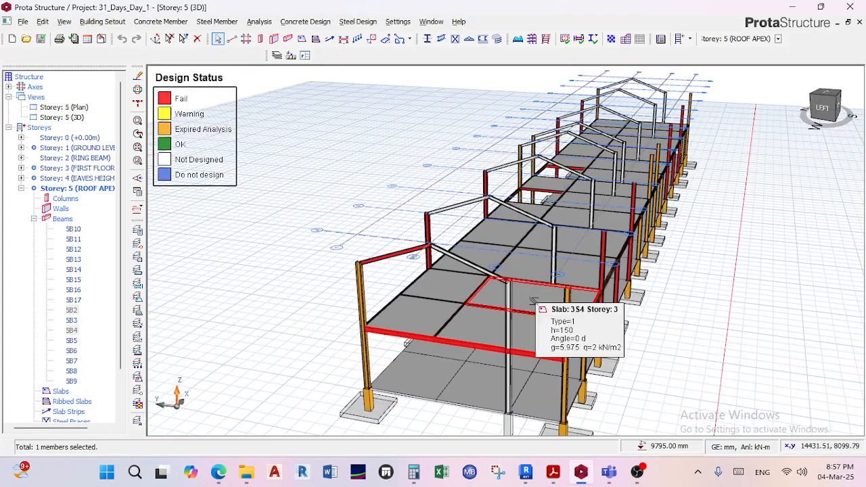
Clear the slab selection and view the steel frame from several angles around its end bay.
middle_click_drag(436, 311, 419, 236)
scroll(455, 264, "down", 2)
middle_click_drag(481, 263, 488, 283)
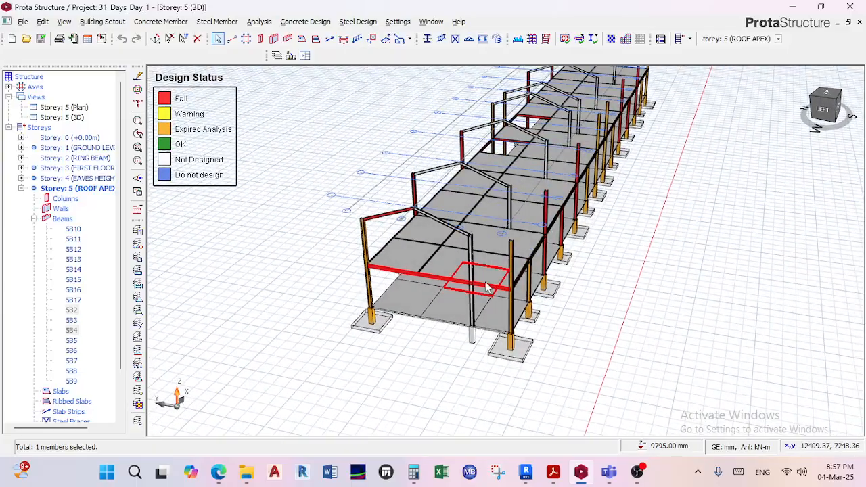
right_click(490, 282)
scroll(493, 300, "down", 1)
key("Escape")
key("Escape")
right_click_drag(545, 284, 581, 262)
scroll(580, 264, "up", 4)
scroll(572, 271, "down", 4)
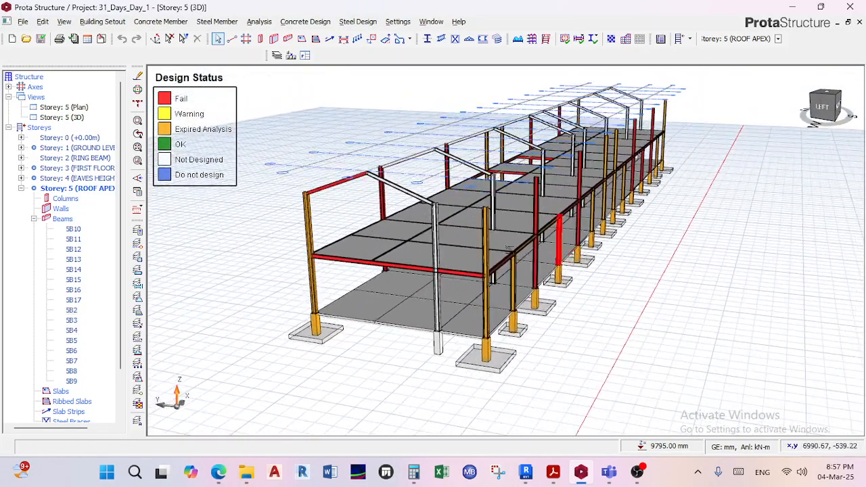
Open the 31_Days_Day_1 project from the ProtaData2018 data folder and accept re-loading it.
left_click(22, 21)
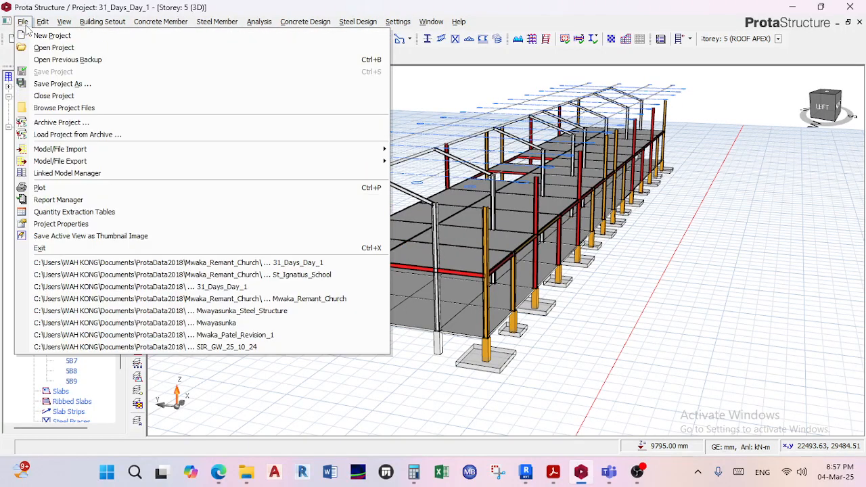
left_click(55, 47)
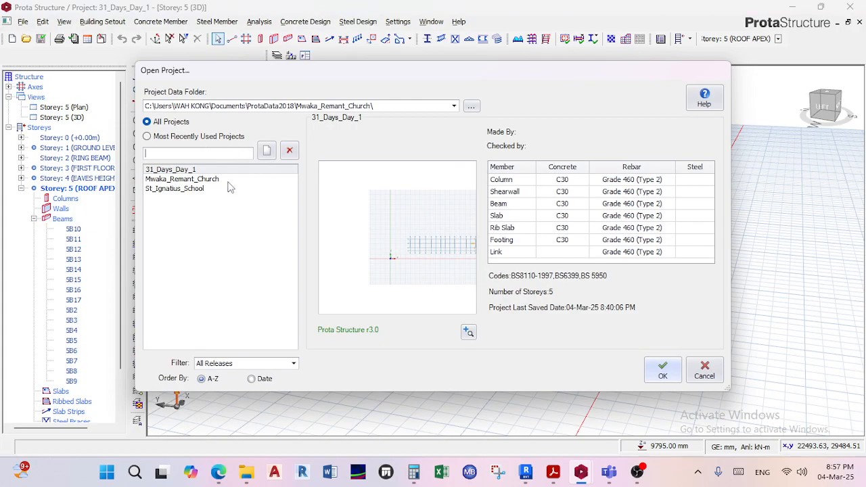
left_click(280, 107)
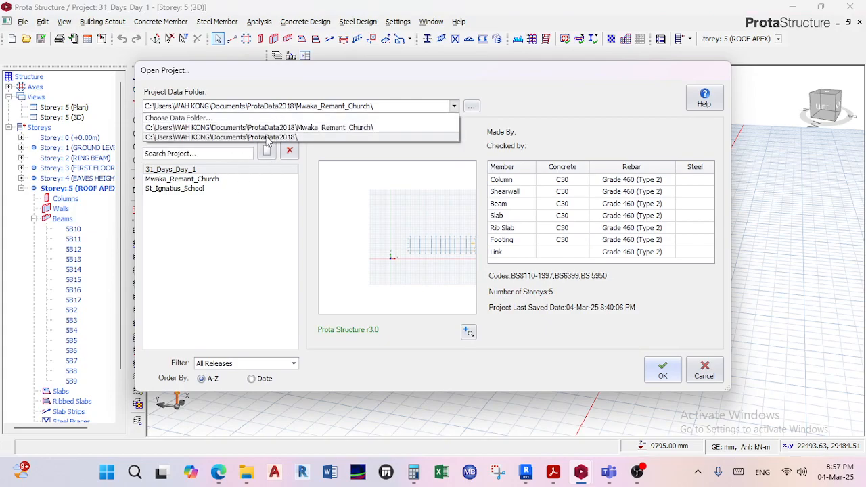
left_click(270, 137)
left_click(171, 189)
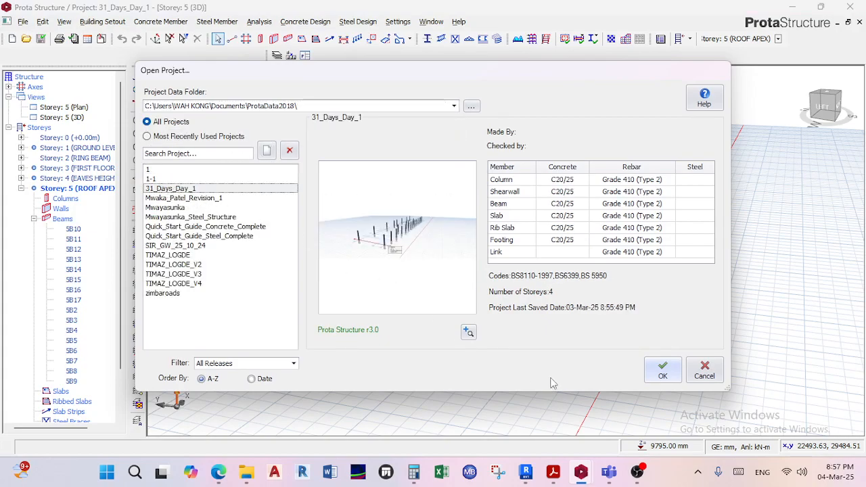
left_click(662, 372)
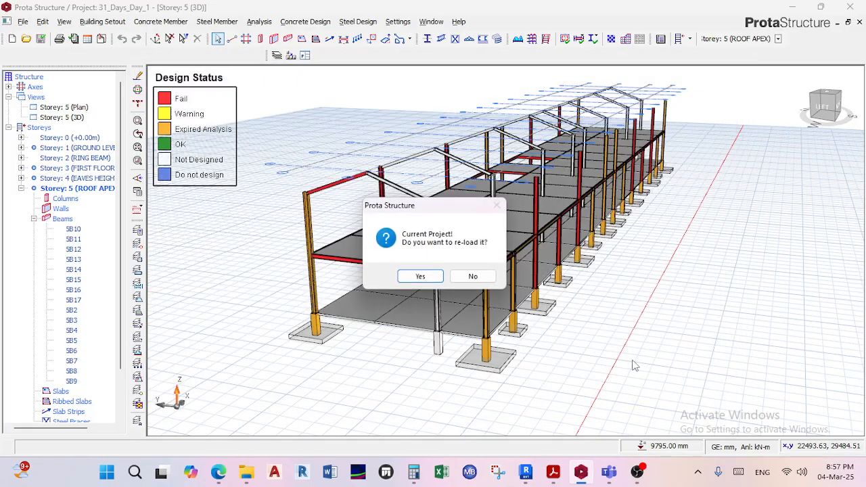
left_click(420, 277)
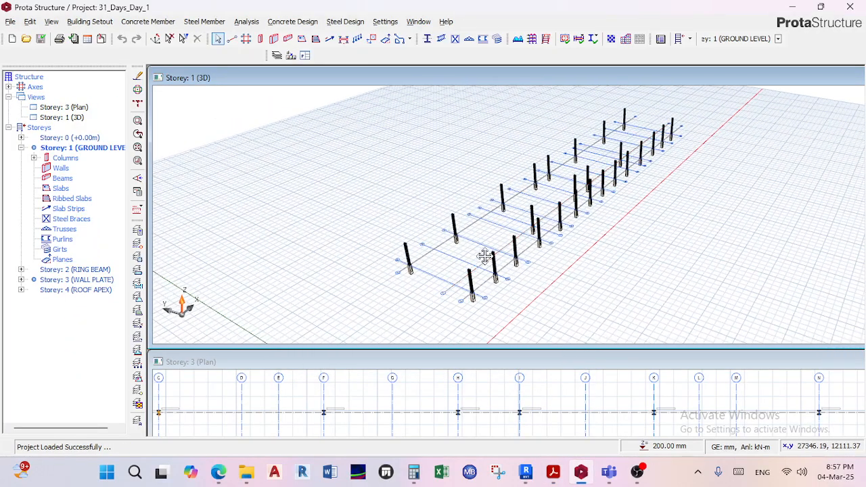
Examine the loaded project's rows of columns and grid lines in the Storey: 1 3D view.
middle_click_drag(485, 256, 498, 211)
right_click_drag(499, 211, 499, 204)
middle_click_drag(499, 204, 467, 249)
right_click(471, 249)
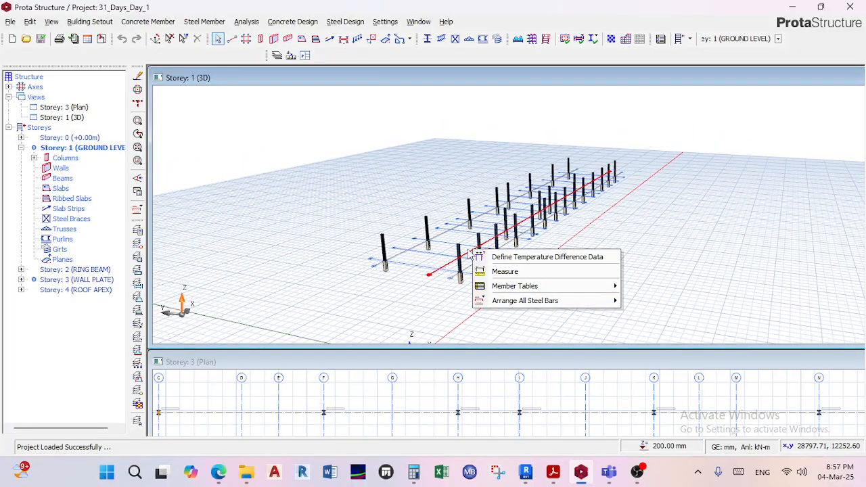
left_click(467, 251)
right_click_drag(449, 248, 437, 260)
mouse_move(440, 249)
middle_mouse_down()
mouse_move(462, 166)
mouse_move(441, 262)
middle_mouse_up()
scroll(478, 177, "up", 3)
scroll(447, 248, "down", 3)
right_click_drag(448, 244, 454, 231)
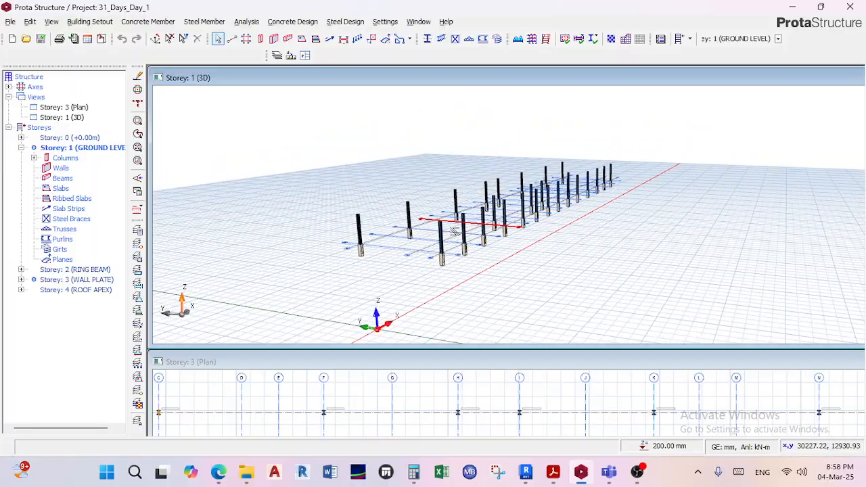
scroll(455, 231, "up", 2)
Inspect the properties of steel columns 3C3 and 3C2 and how they stand on their concrete stubs.
mouse_move(482, 237)
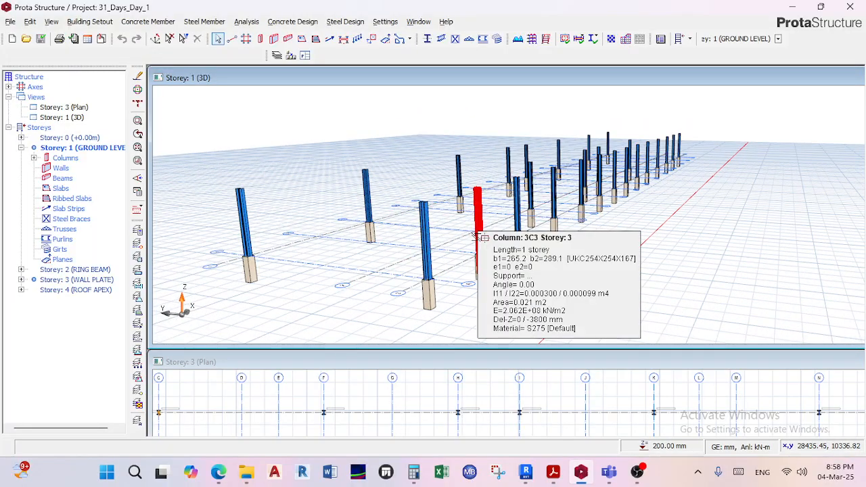
scroll(477, 237, "down", 1)
right_click_drag(475, 237, 471, 252)
middle_click_drag(471, 252, 477, 203)
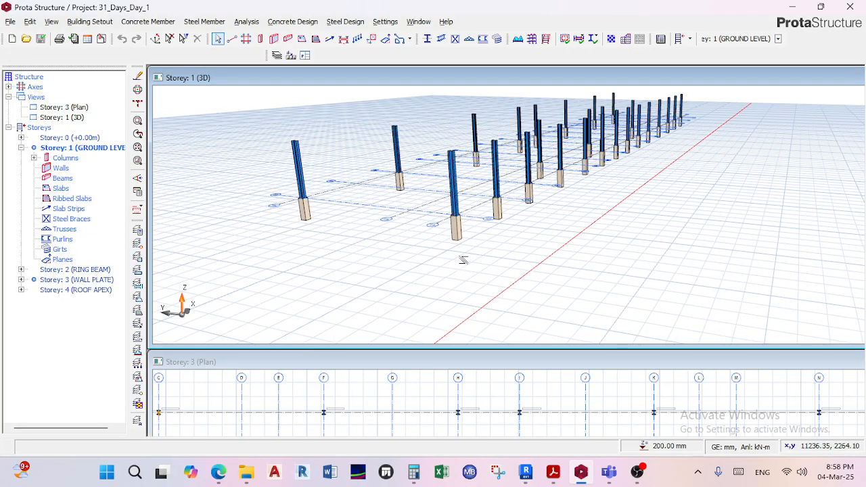
scroll(464, 260, "down", 3)
scroll(463, 263, "up", 4)
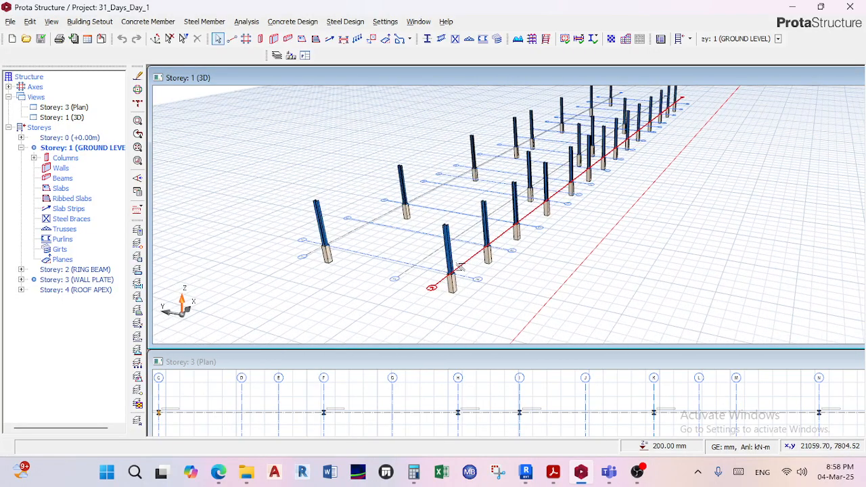
mouse_move(444, 247)
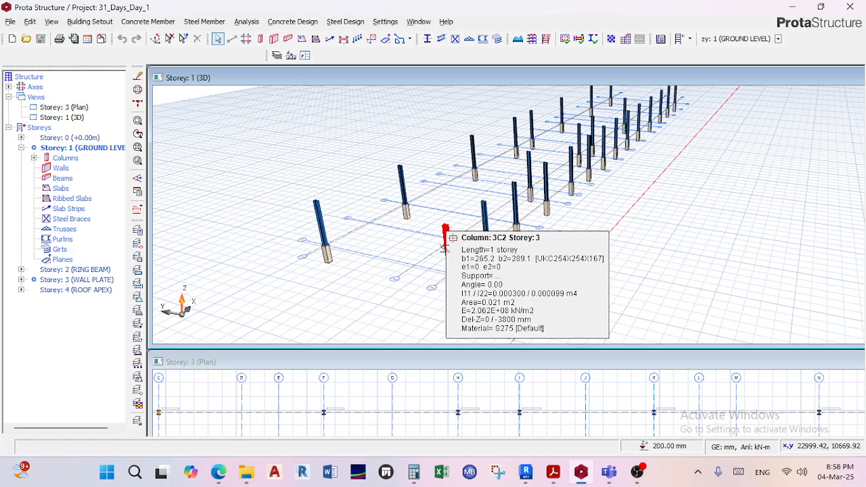
scroll(473, 205, "down", 2)
scroll(474, 205, "up", 2)
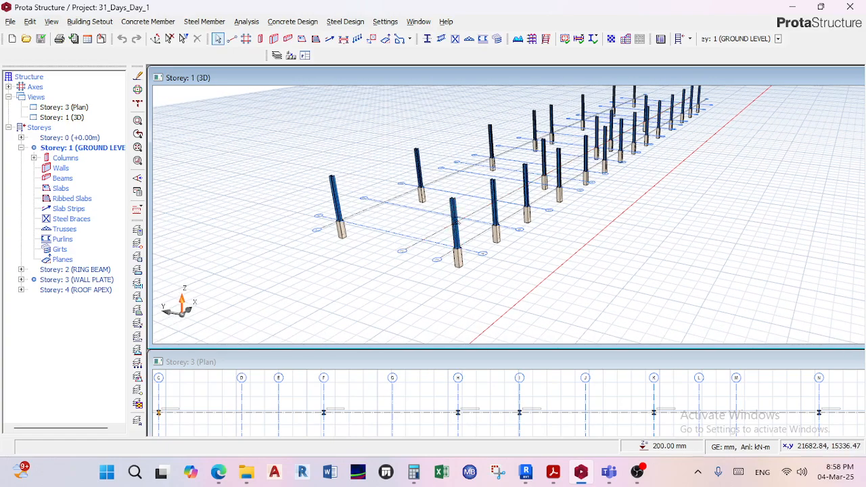
scroll(456, 222, "up", 3)
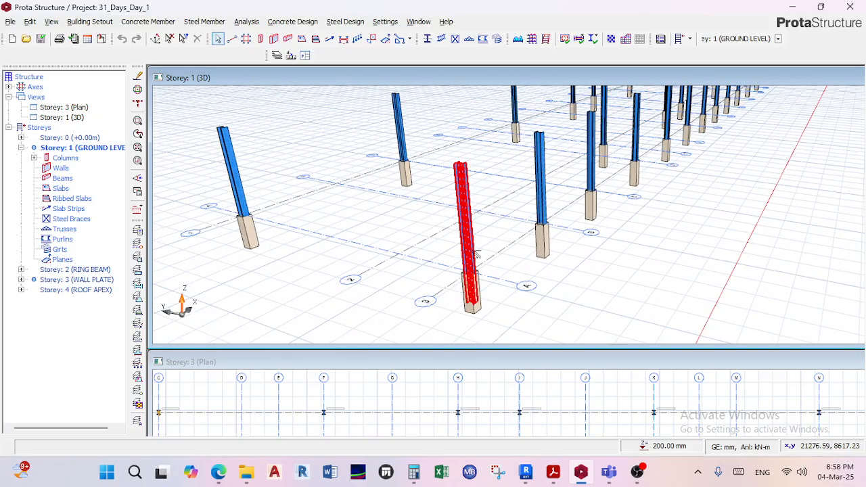
middle_click_drag(474, 251, 470, 238, "shift")
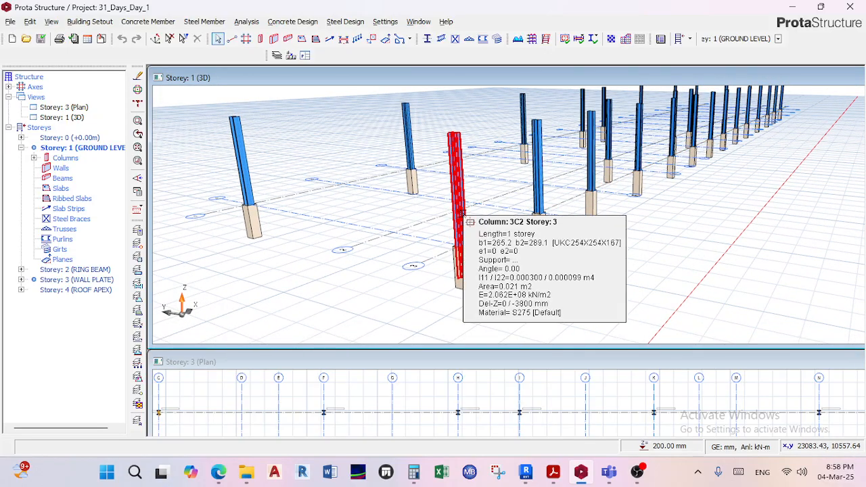
Switch to the Teams meeting in Edge and open the meeting chat to check for messages.
mouse_move(229, 479)
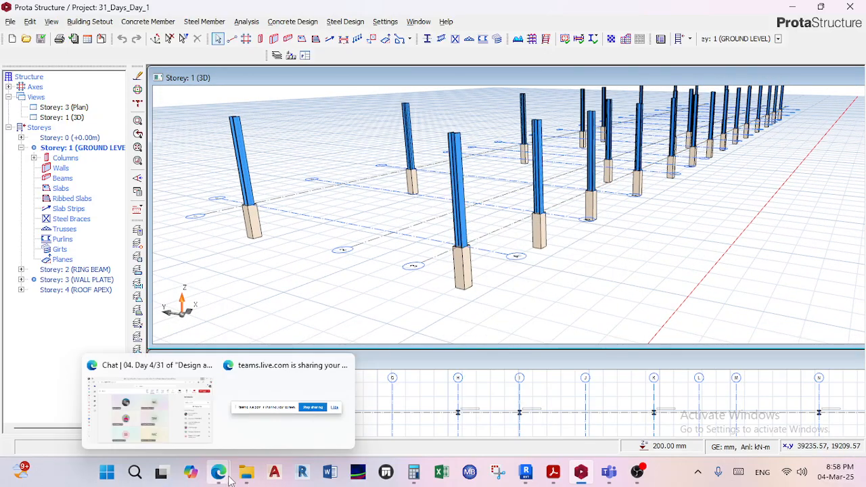
left_click(182, 425)
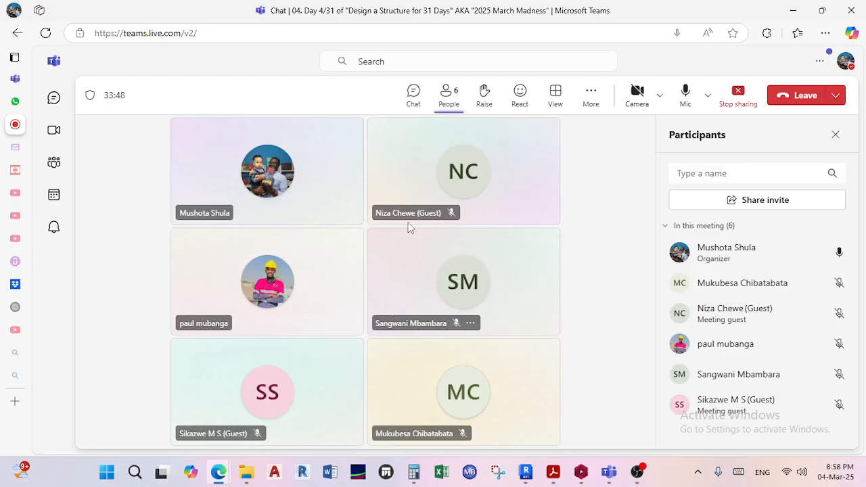
left_click(415, 101)
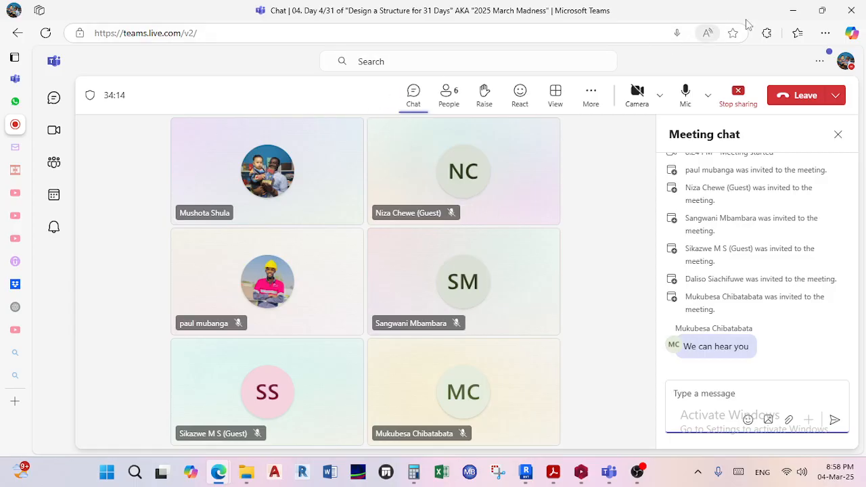
Switch back to ProtaStructure and select steel column 3C2 at grid A/3 to inspect its base, then clear the selection.
left_click(581, 472)
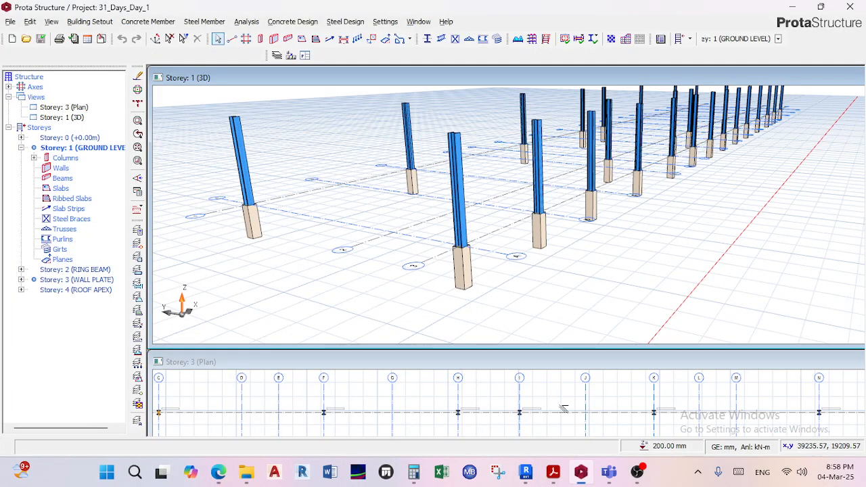
scroll(463, 234, "down", 1)
middle_click_drag(462, 211, 461, 227)
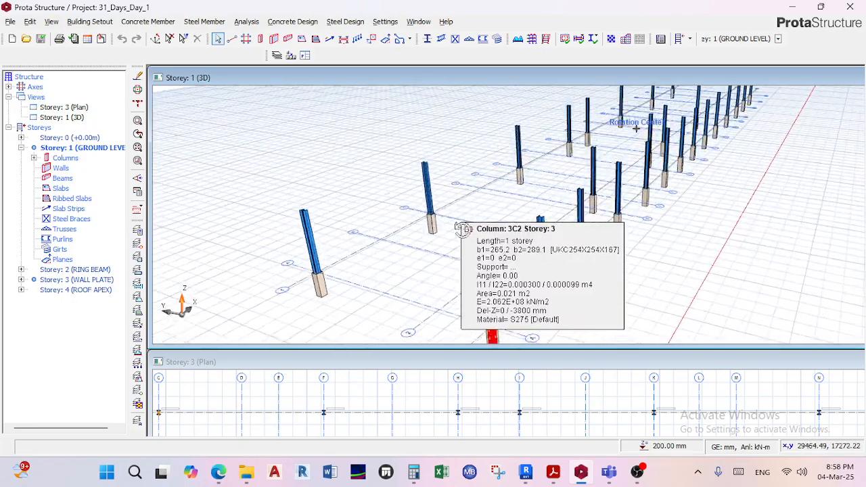
scroll(458, 198, "down", 2)
scroll(458, 197, "up", 4)
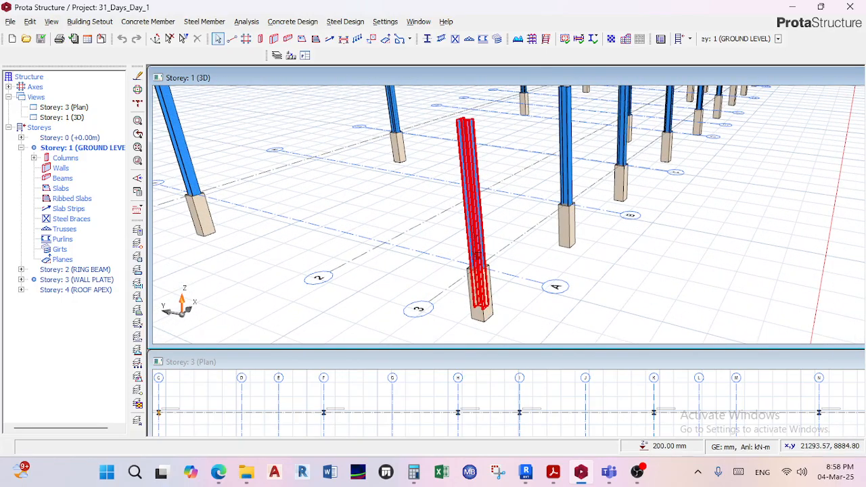
middle_click_drag(479, 278, 472, 253)
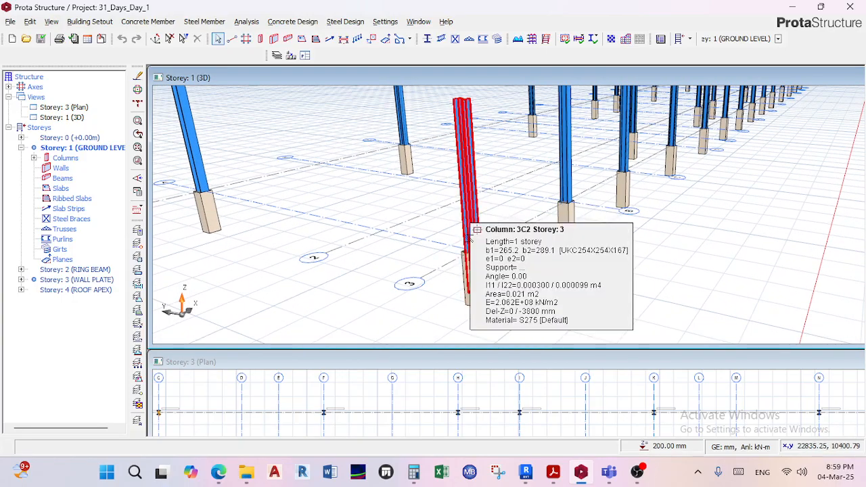
left_click(475, 277)
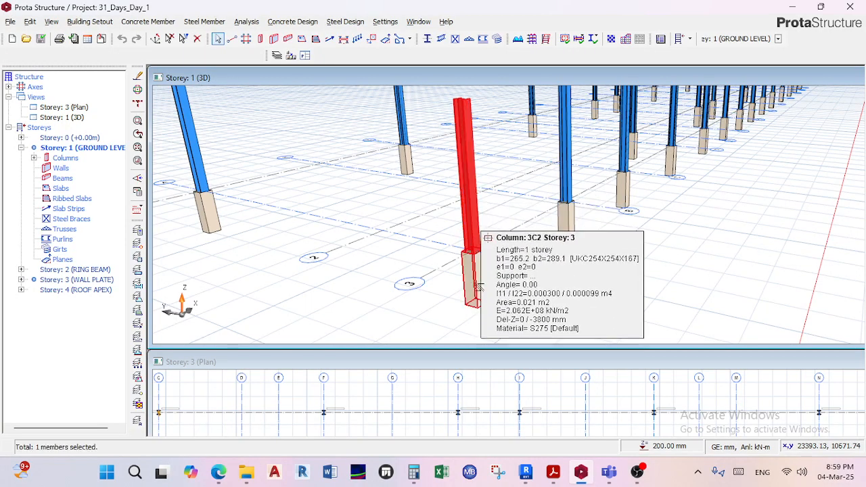
scroll(477, 284, "up", 2)
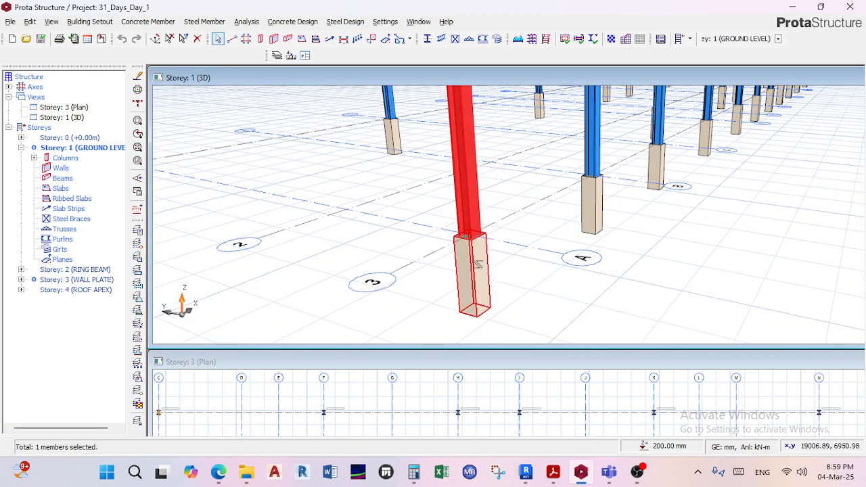
left_click(543, 287)
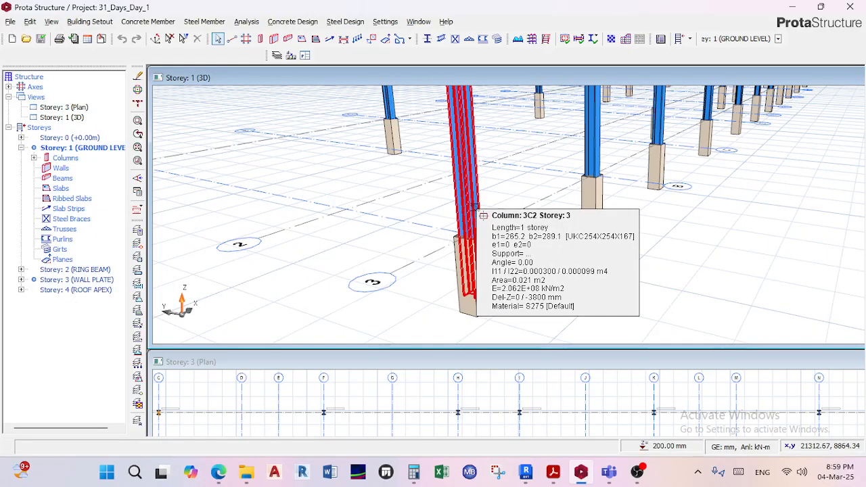
Compare the properties of steel column 3C2 with those of concrete stub column 1C2 below it.
scroll(485, 244, "up", 1)
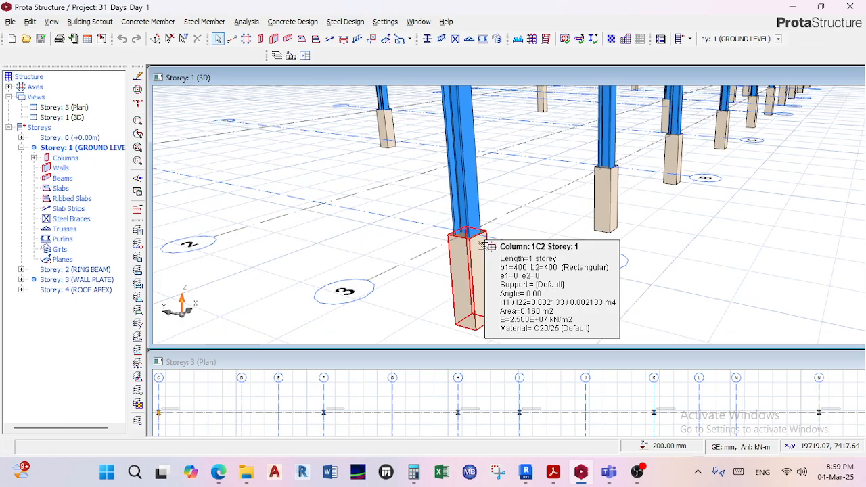
scroll(489, 233, "down", 2)
mouse_move(475, 215)
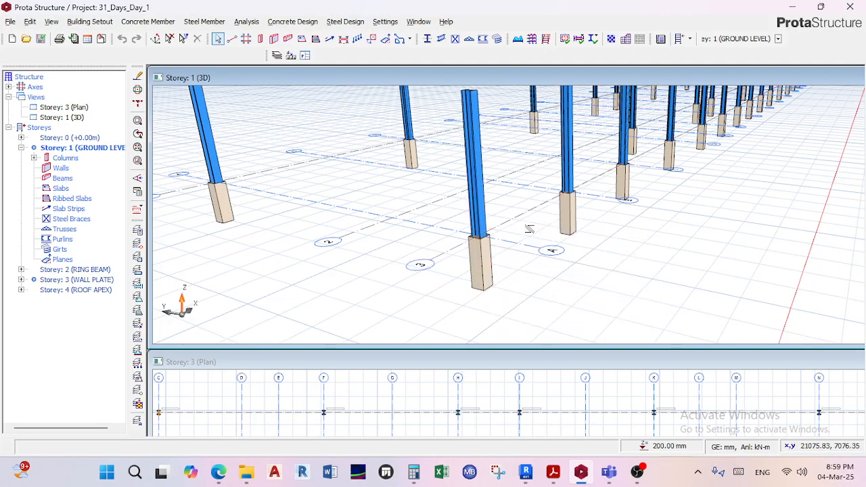
mouse_move(480, 232)
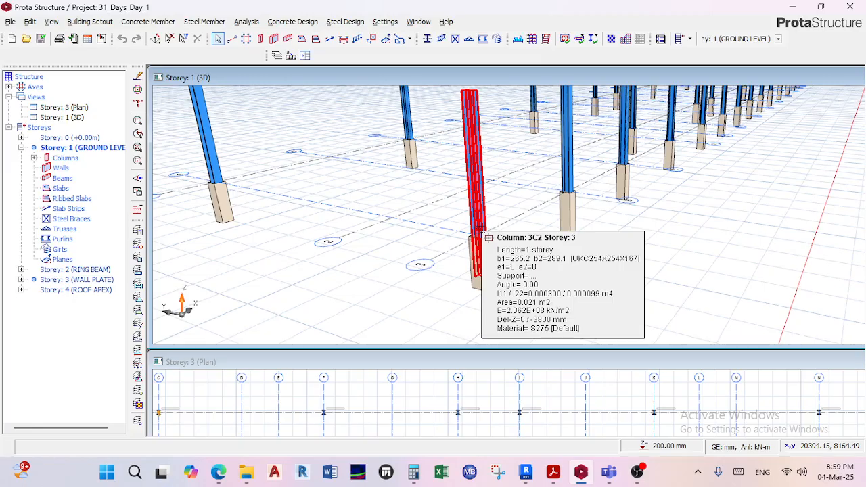
scroll(482, 231, "down", 2)
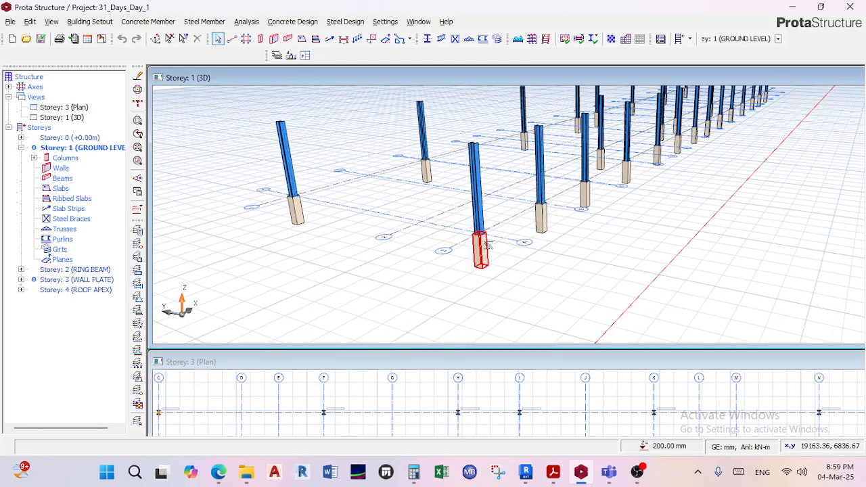
middle_click_drag(483, 234, 480, 252)
scroll(479, 253, "up", 1)
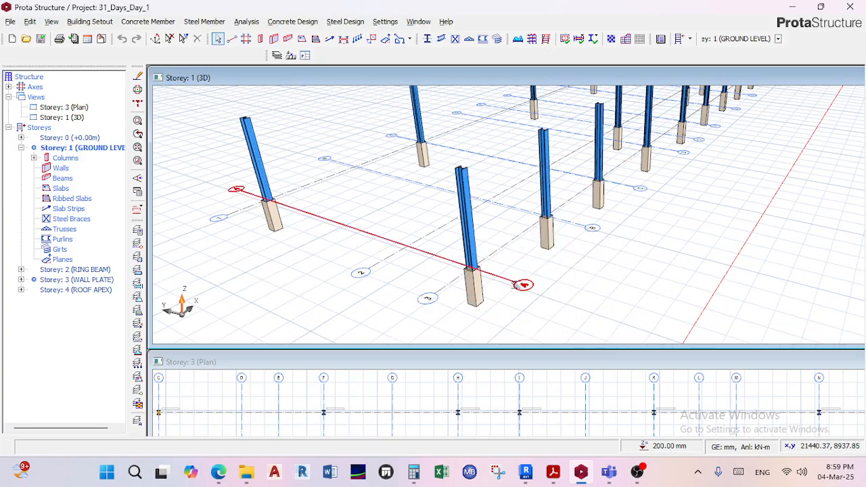
middle_click_drag(478, 244, 472, 235)
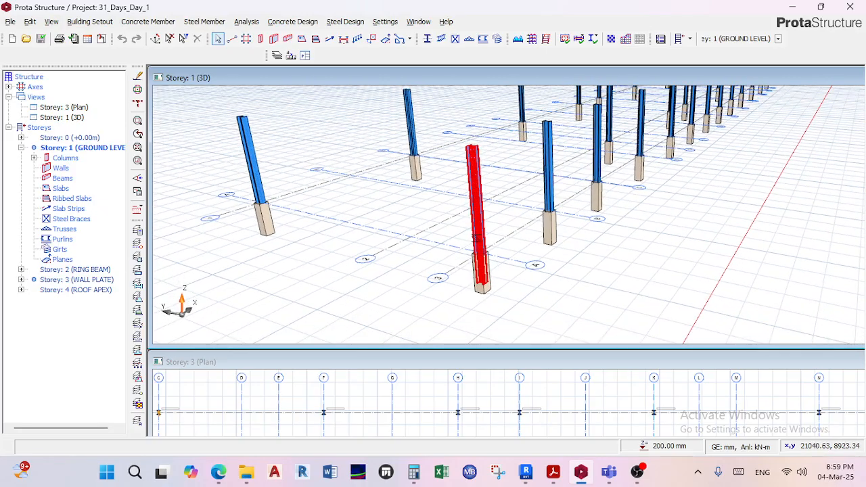
scroll(480, 237, "up", 1)
scroll(479, 235, "down", 1)
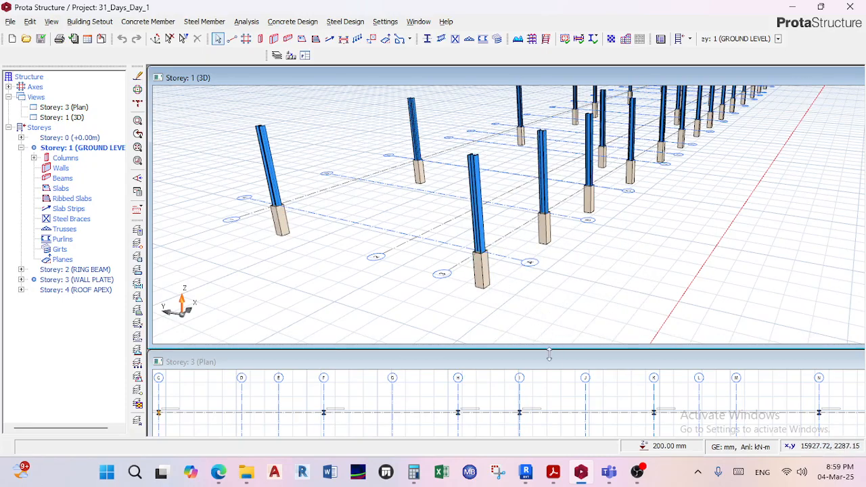
Move the Storey 3 plan window around, and tile it with the Storey 1 3D view vertically, then horizontally.
left_click_drag(547, 352, 319, 136)
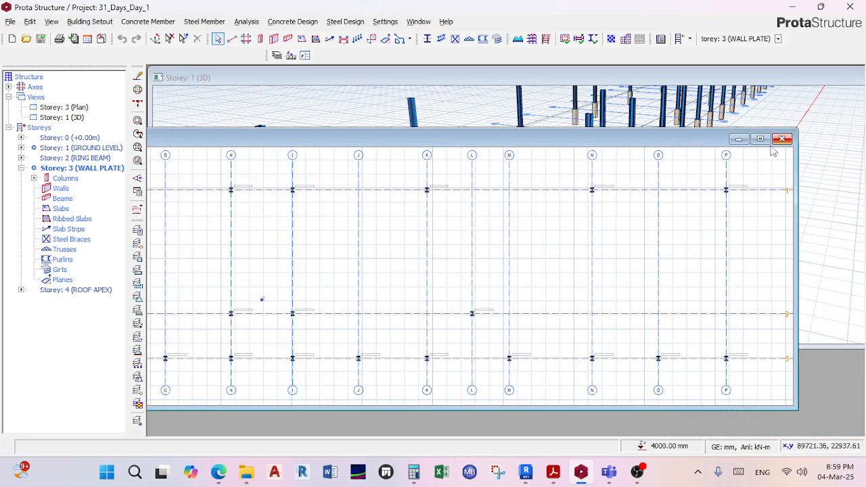
left_click_drag(627, 141, 679, 366)
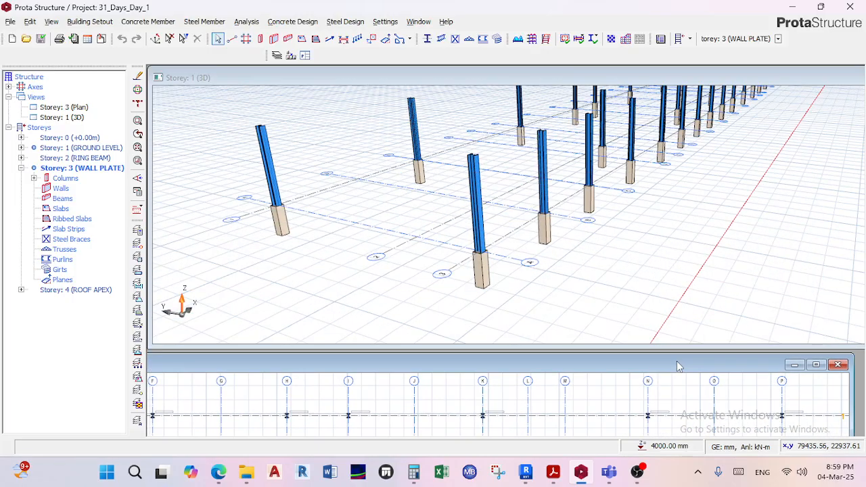
left_click(418, 21)
left_click(440, 74)
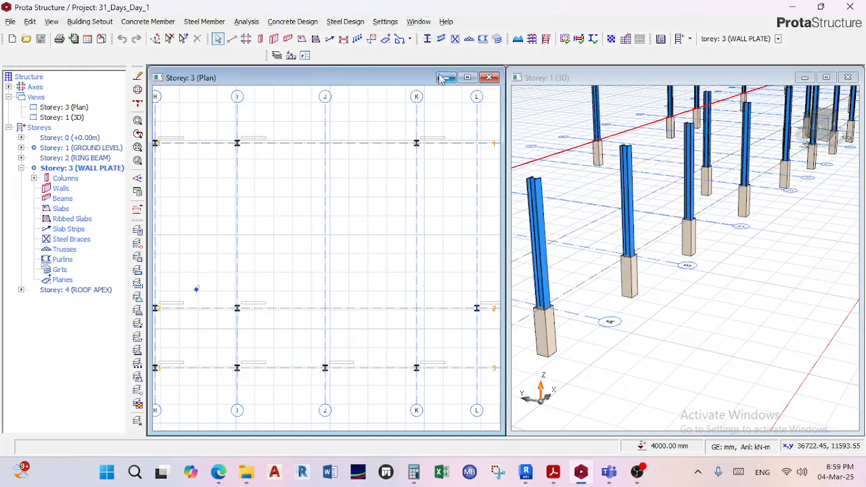
left_click(418, 21)
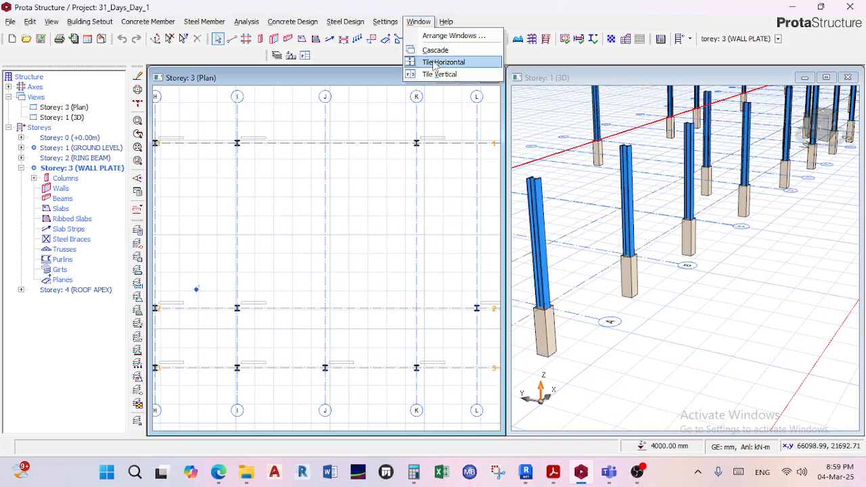
left_click(444, 62)
scroll(496, 171, "down", 5)
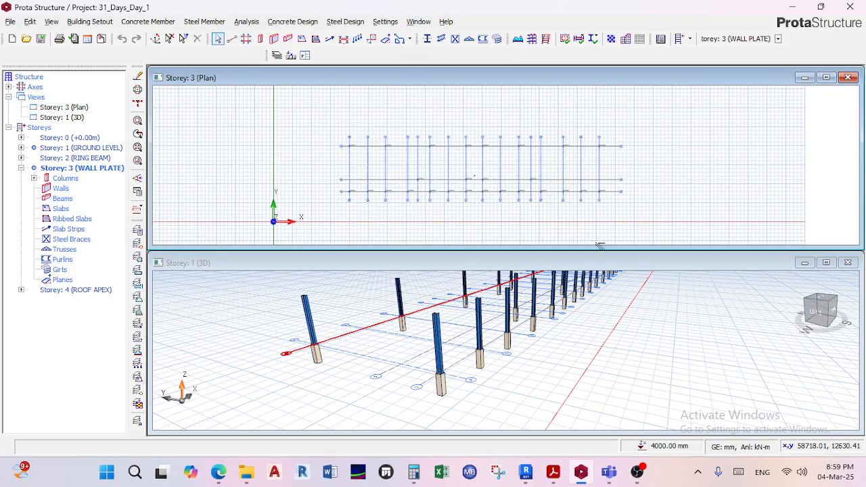
Close the Storey 3 plan view and maximize the Storey 1 3D view to show the full column layout.
left_click(848, 79)
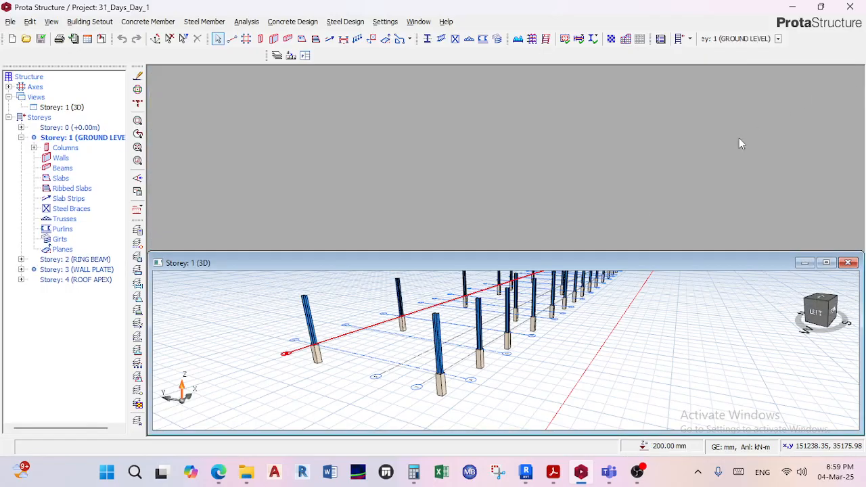
double_click(521, 266)
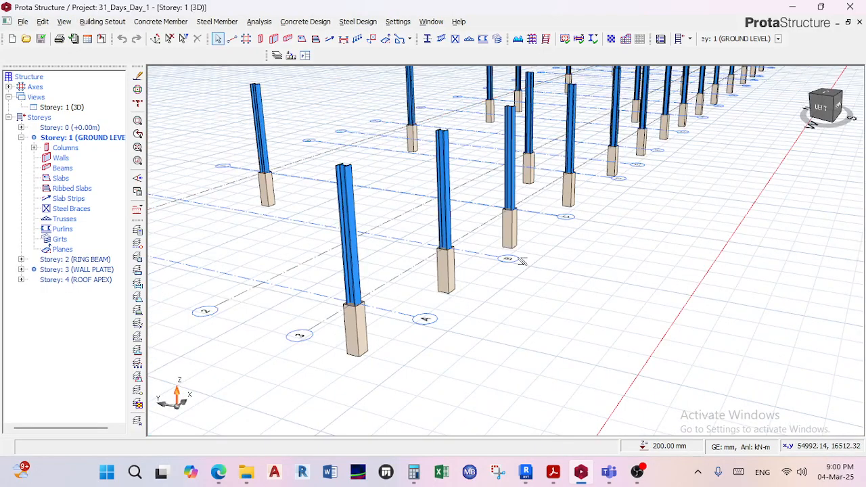
scroll(457, 213, "down", 5)
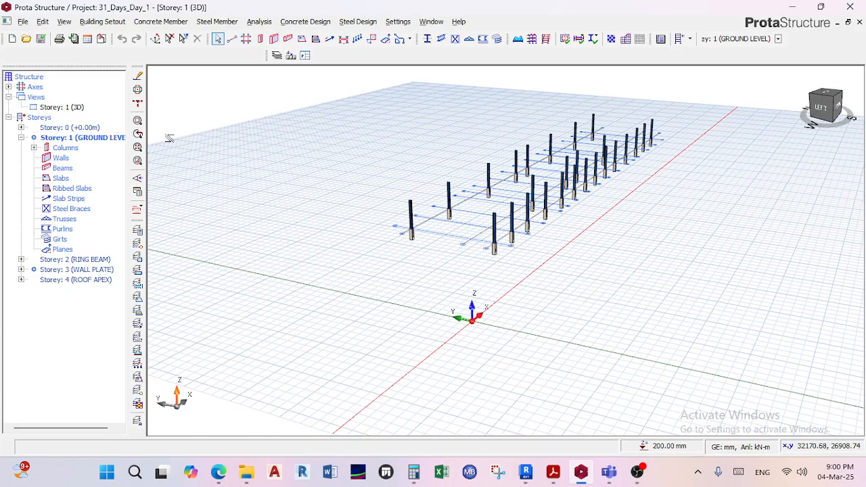
Switch the existing Storey 1 view from 3D to plan.
left_click(53, 109)
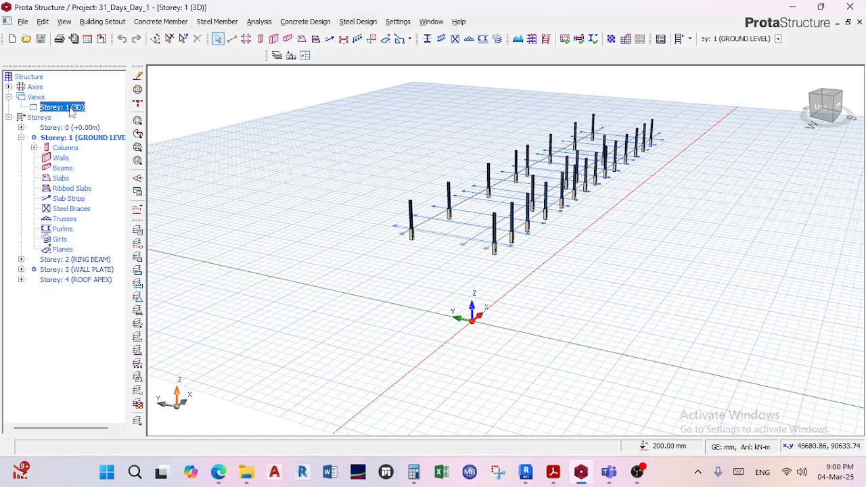
right_click(72, 112)
left_click(98, 115)
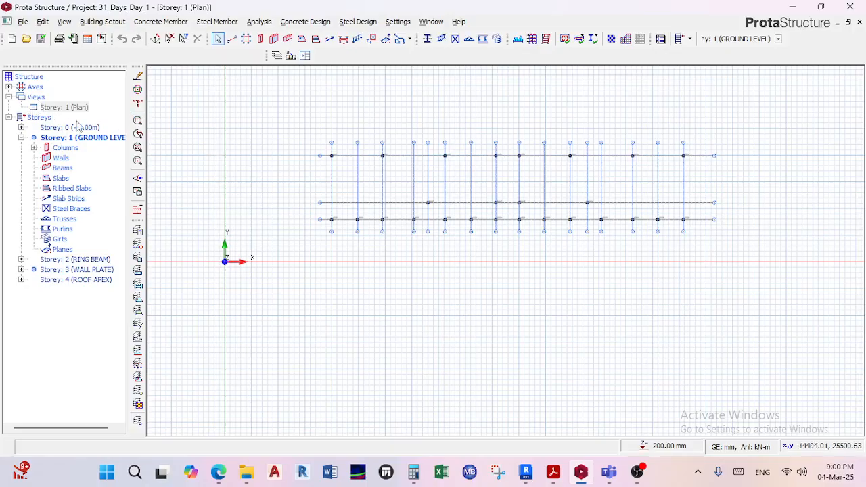
Add a 3D view of Storey 1 and tile it with the plan view horizontally, then vertically.
left_click(38, 97)
right_click(41, 102)
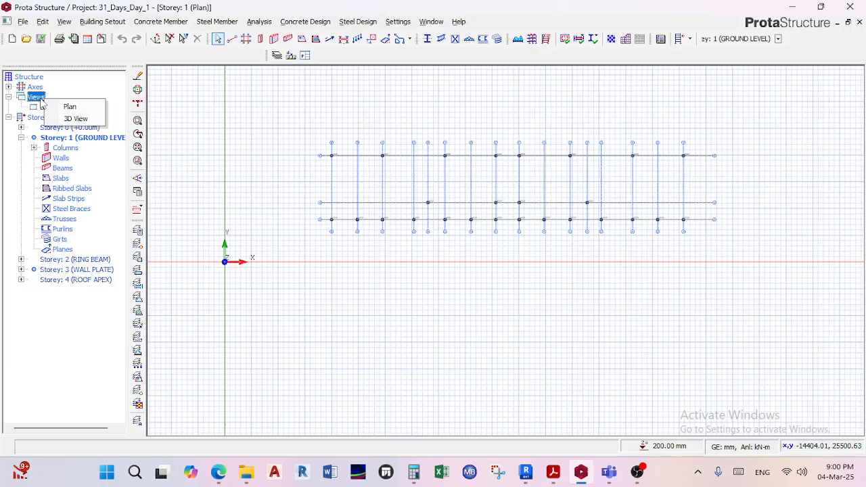
left_click(76, 118)
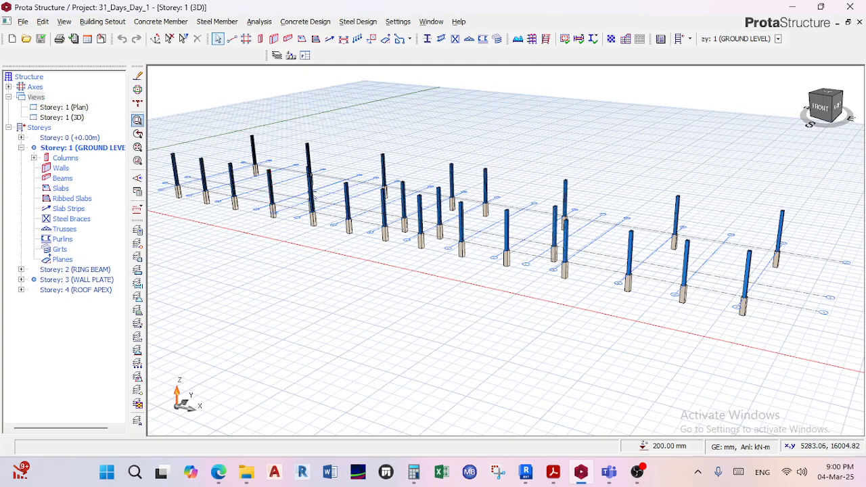
mouse_move(330, 156)
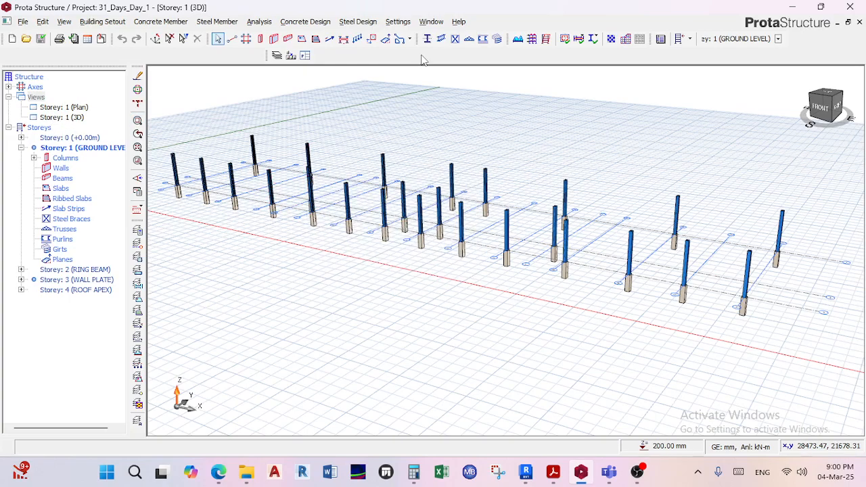
left_click(432, 21)
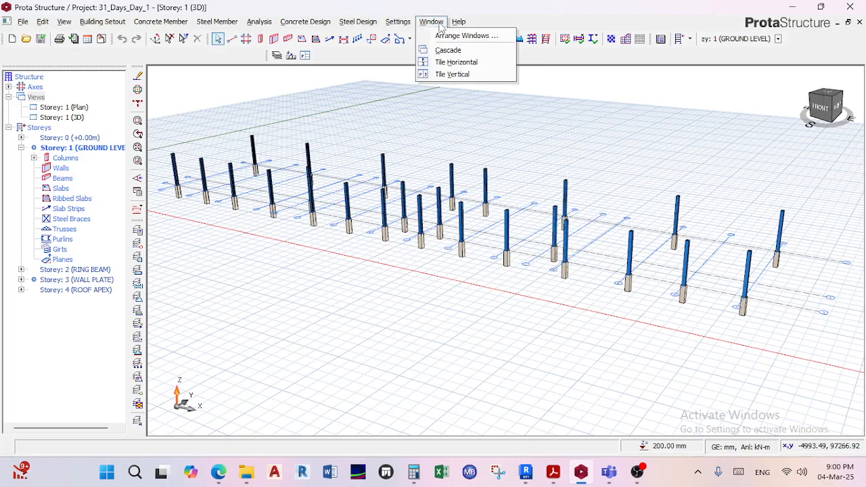
left_click(457, 63)
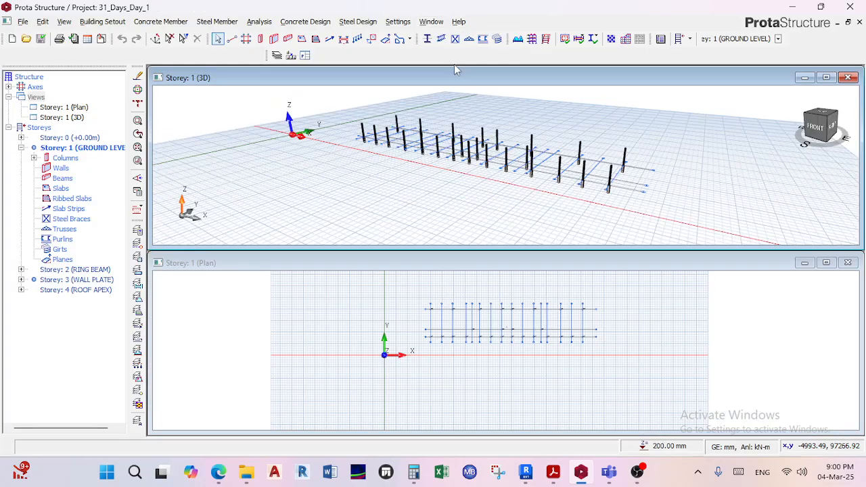
left_click(410, 23)
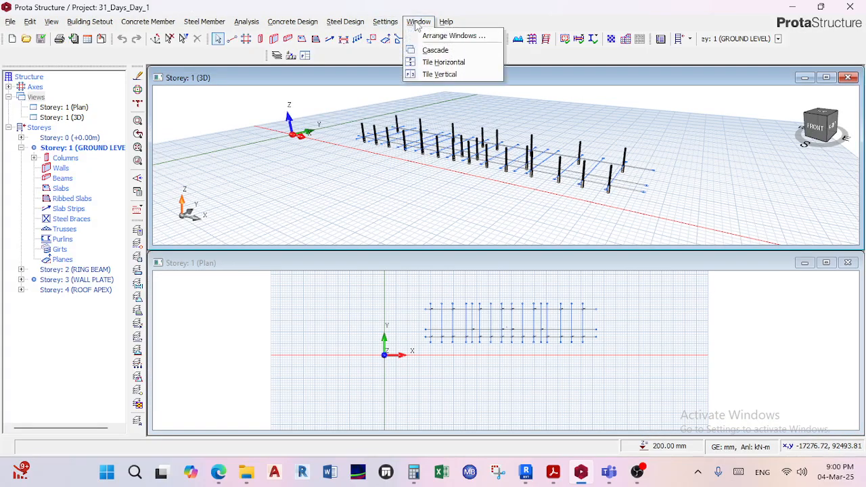
left_click(430, 75)
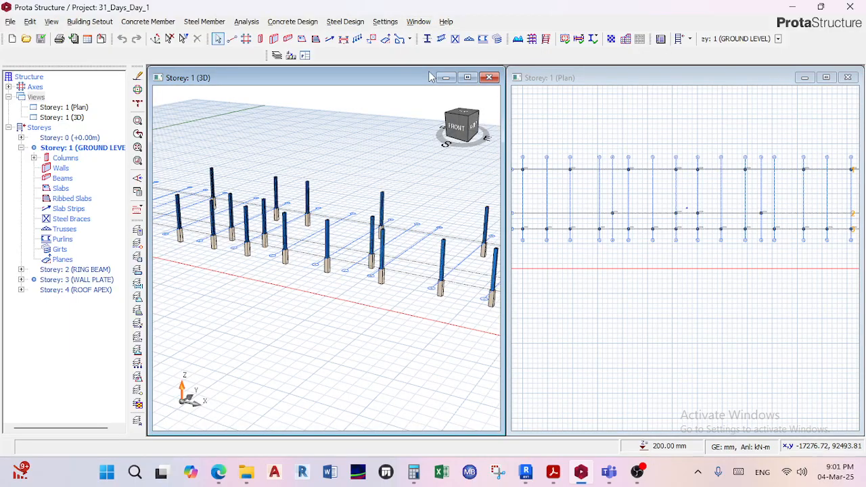
Add a second Storey 1 plan view and tile the three views horizontally, then vertically.
left_click(36, 98)
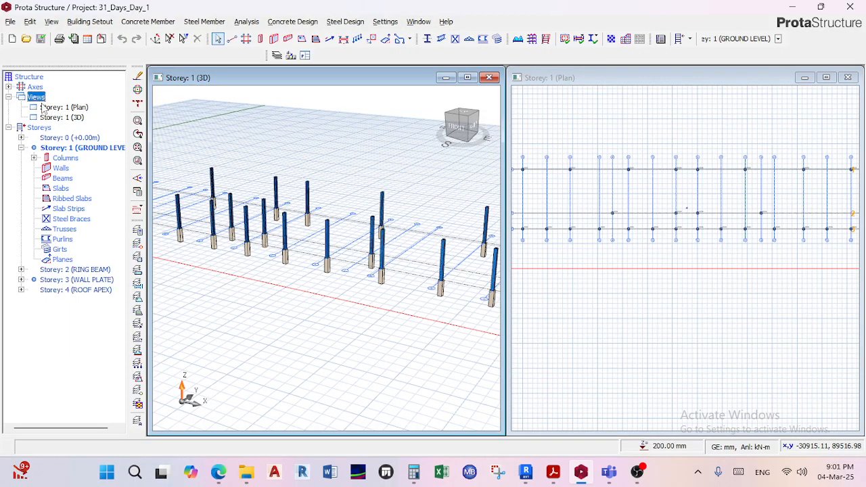
right_click(37, 98)
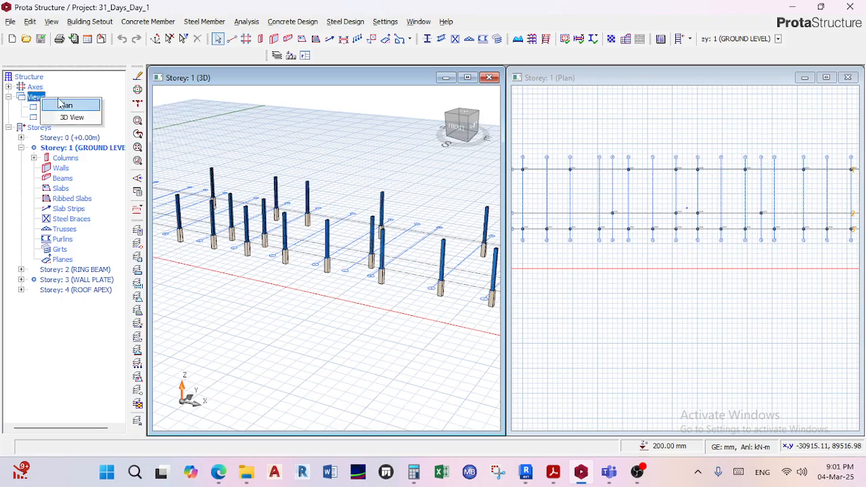
left_click(65, 107)
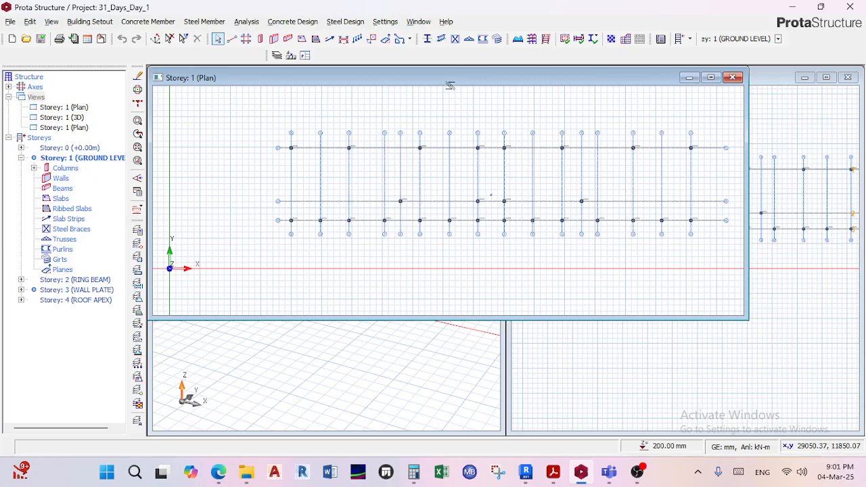
left_click(418, 22)
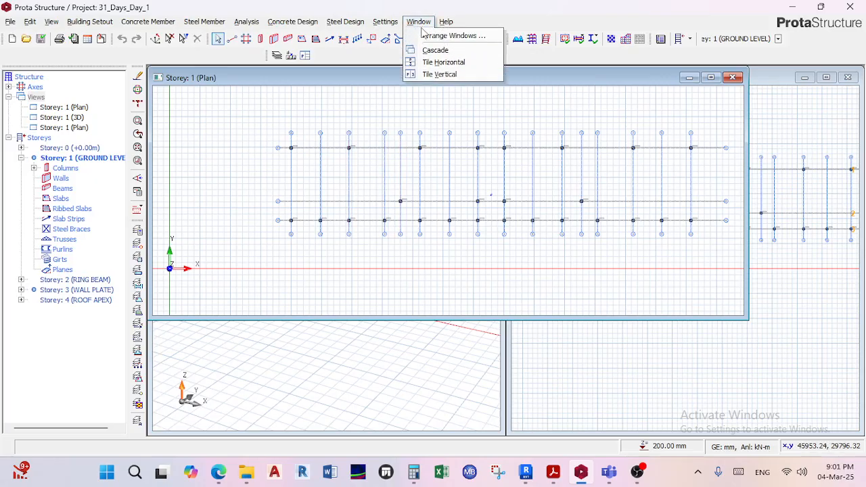
left_click(444, 63)
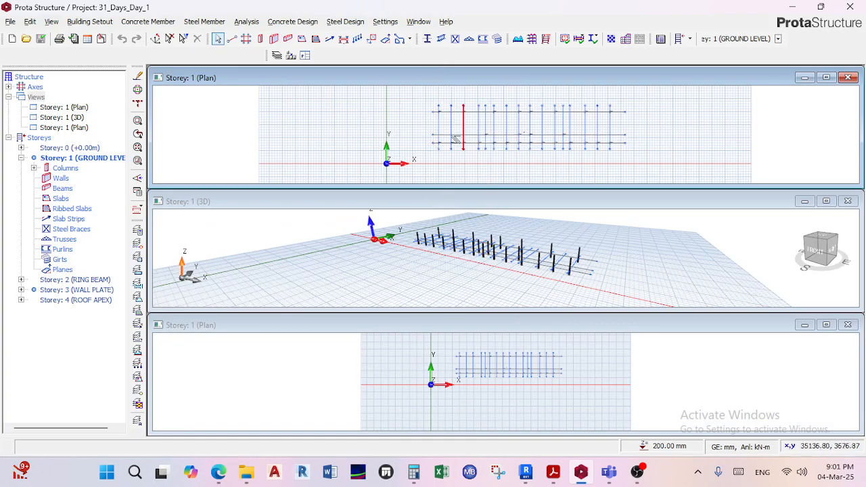
left_click(417, 22)
left_click(433, 73)
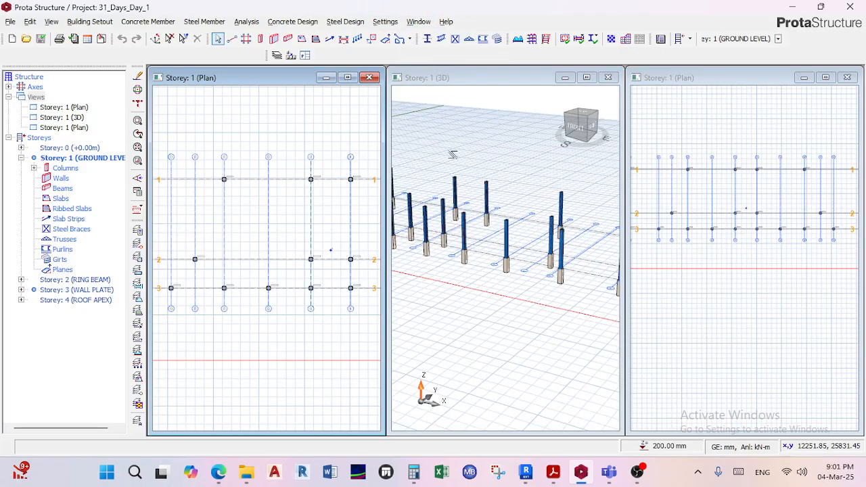
Add a second Storey 1 3D view and arrange all four views with vertical tiling.
right_click(35, 98)
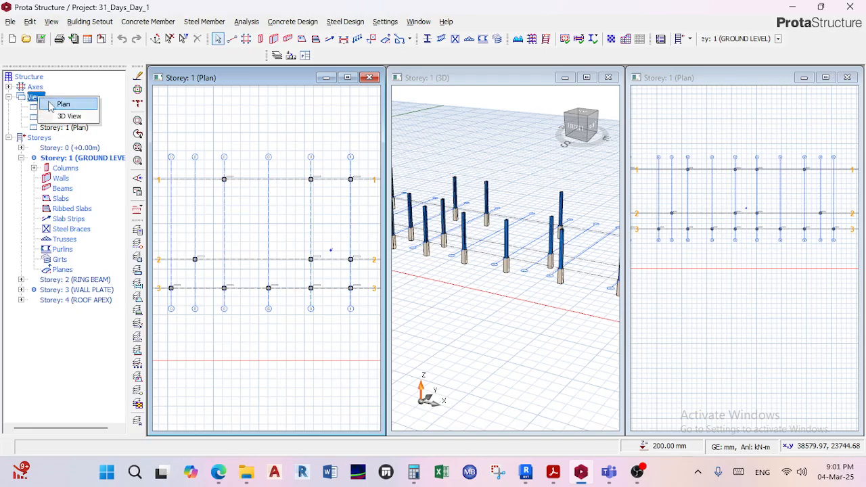
left_click(67, 116)
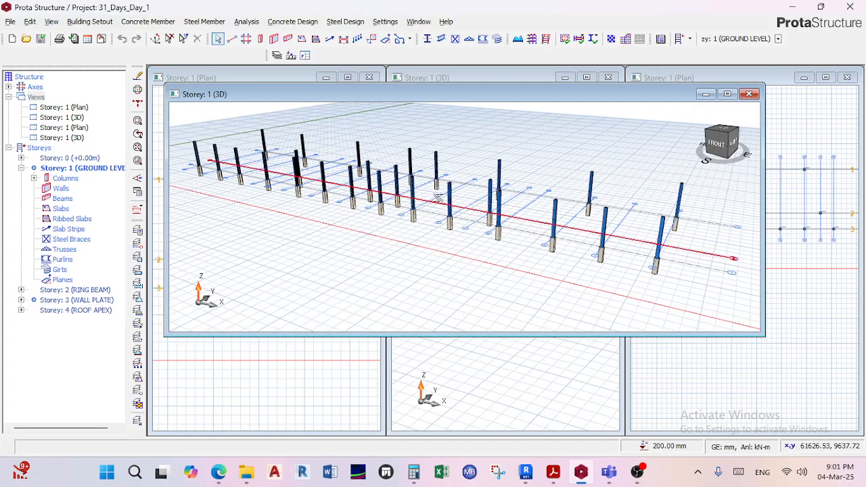
left_click(419, 21)
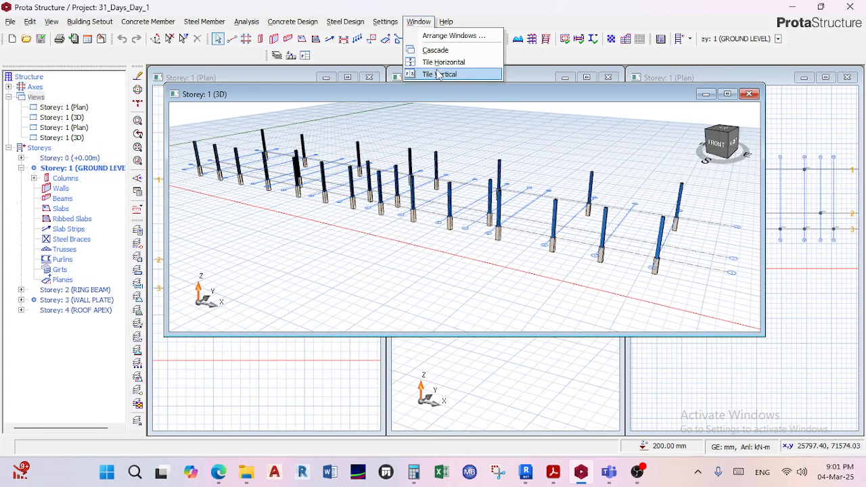
left_click(439, 75)
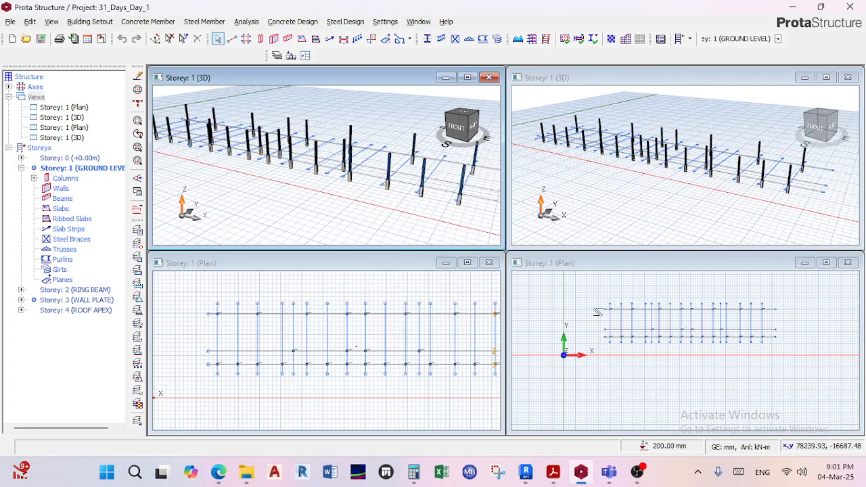
Select axis 3 to compare its display across the four tiled plan and 3D views, then clear the selection and examine both 3D views.
left_click(632, 321)
left_click(615, 183)
left_click(399, 182)
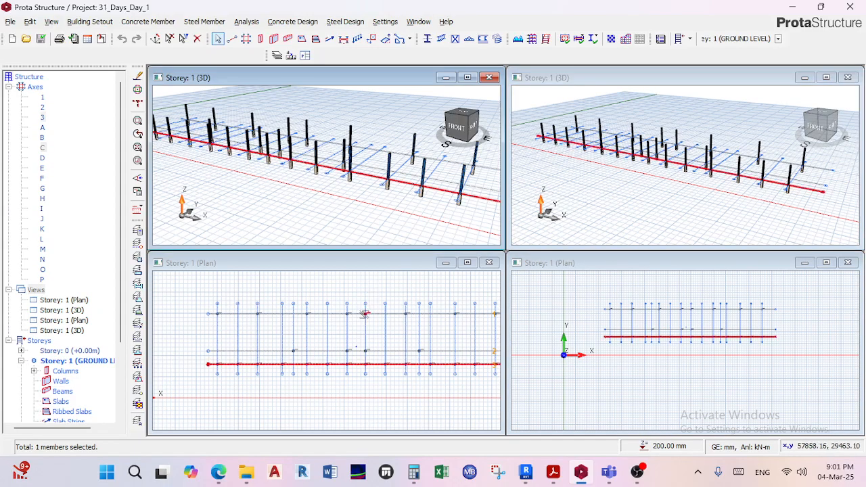
left_click(365, 314)
left_click(607, 349)
left_click(606, 215)
left_click(443, 216)
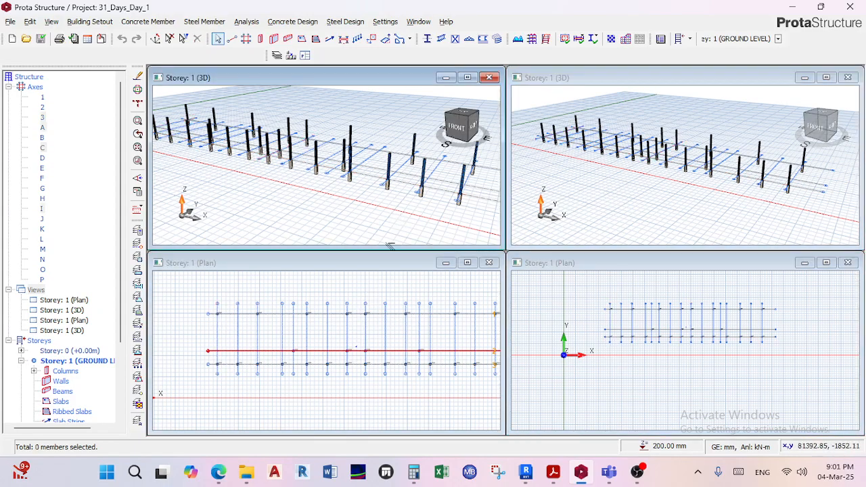
key("Escape")
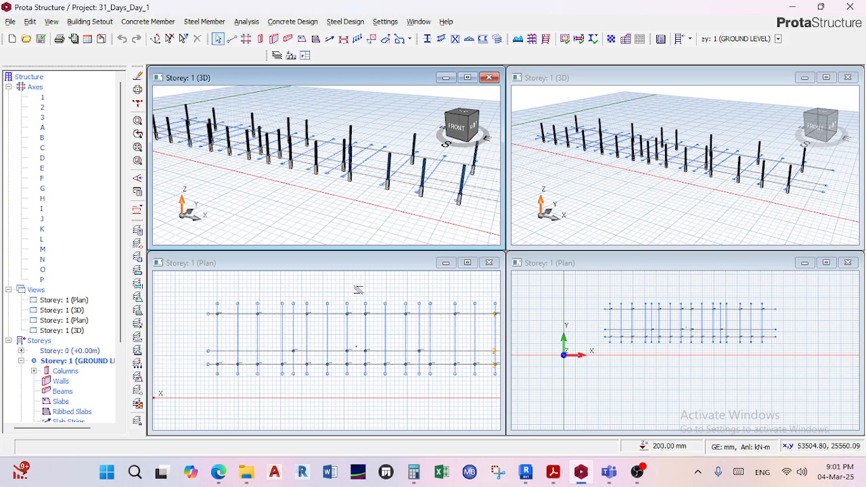
scroll(277, 161, "up", 4)
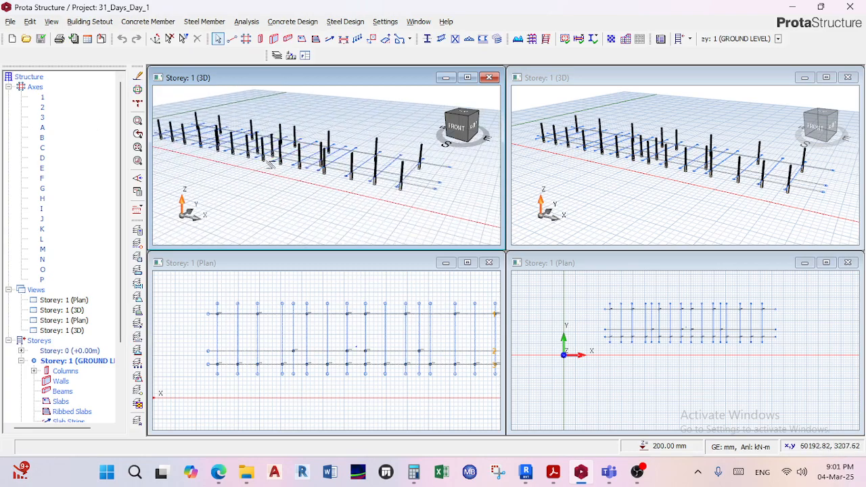
scroll(277, 161, "down", 4)
scroll(621, 175, "down", 3)
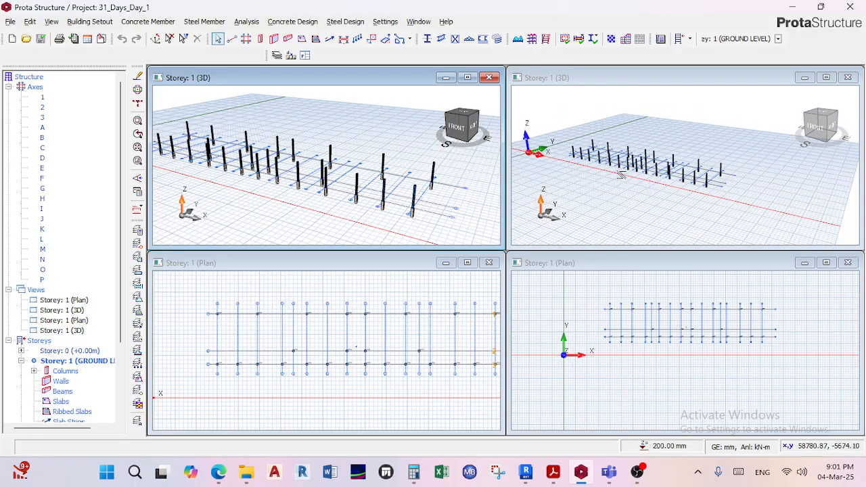
scroll(621, 175, "up", 3)
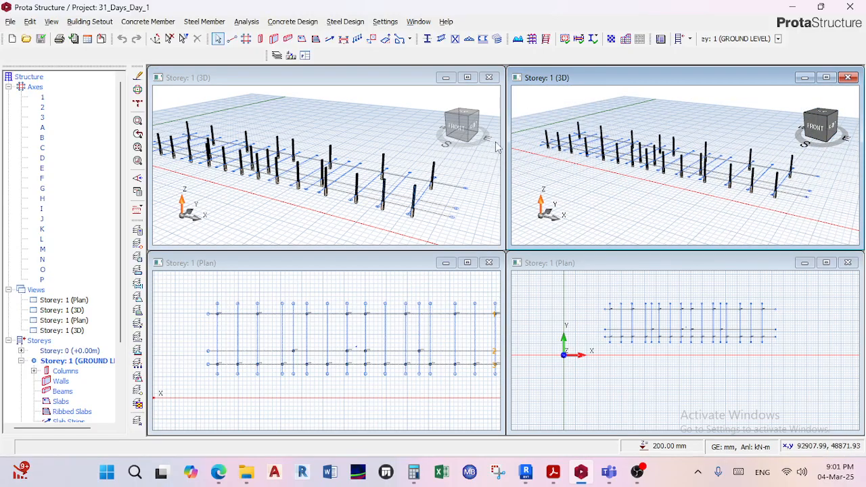
Close both Storey 1 3D views and the extra Storey 1 plan view, keeping a single plan view open.
left_click(493, 78)
left_click(848, 77)
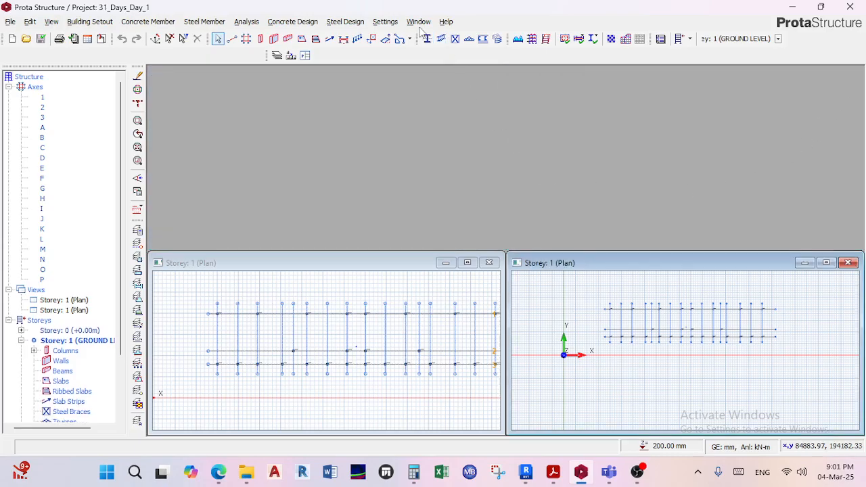
left_click(489, 262)
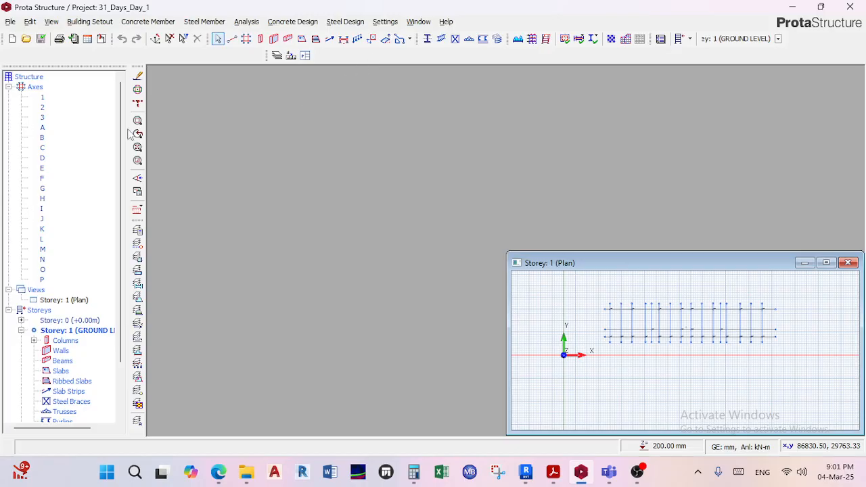
Switch the remaining Storey 1 plan view to a 3D view and maximise its window.
right_click(66, 300)
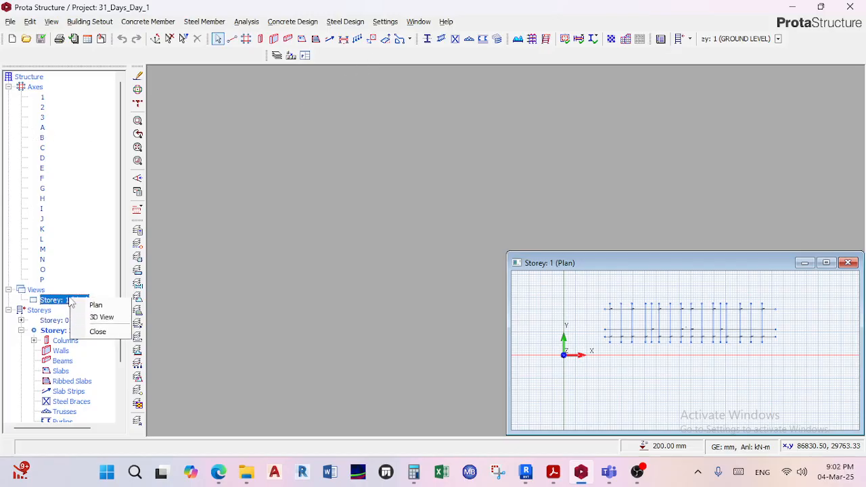
left_click(102, 318)
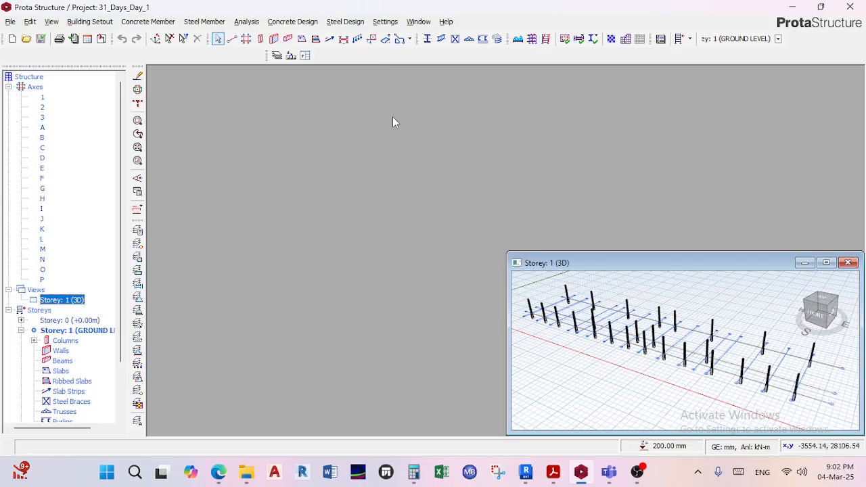
double_click(721, 261)
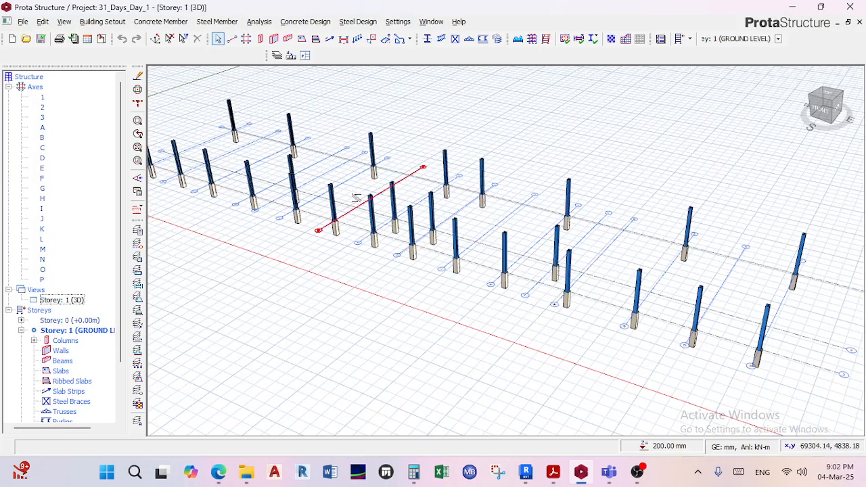
Select the steel column at axes 3 and A, select the concrete column beneath it, and clear the selection.
scroll(476, 232, "down", 2)
scroll(477, 232, "down", 2)
middle_click_drag(287, 215, 455, 217)
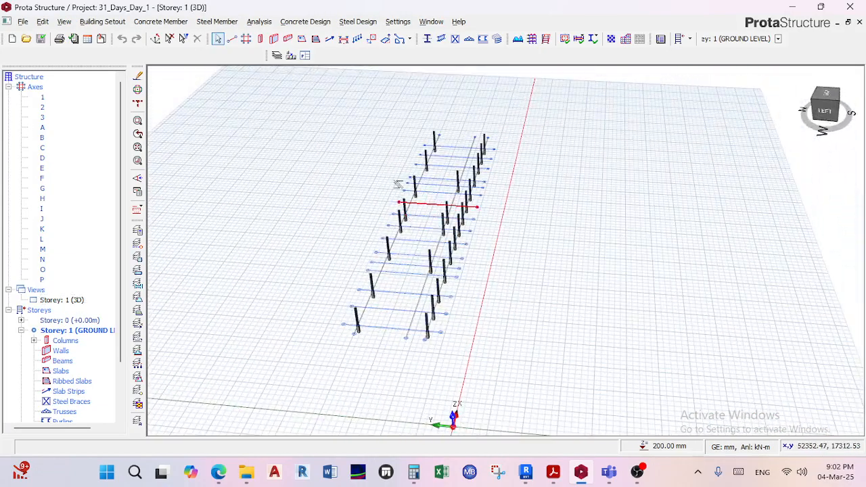
middle_click_drag(400, 187, 401, 162)
middle_click_drag(413, 292, 389, 250)
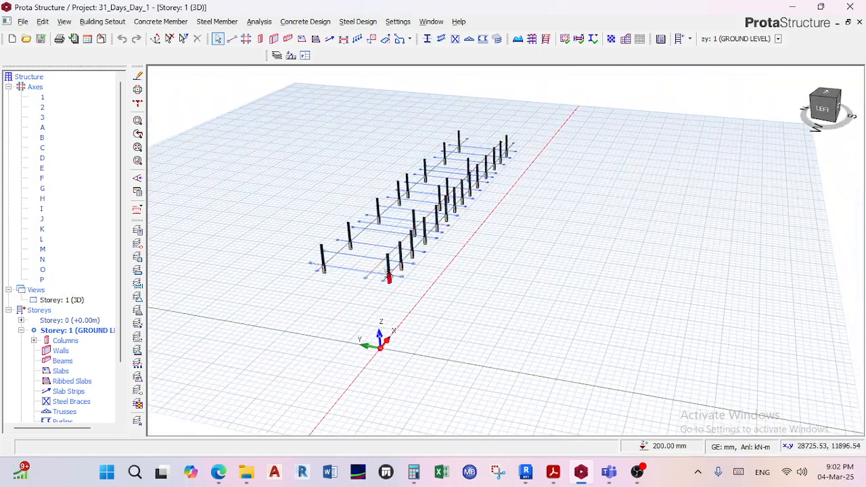
scroll(391, 260, "up", 2)
scroll(392, 264, "up", 5)
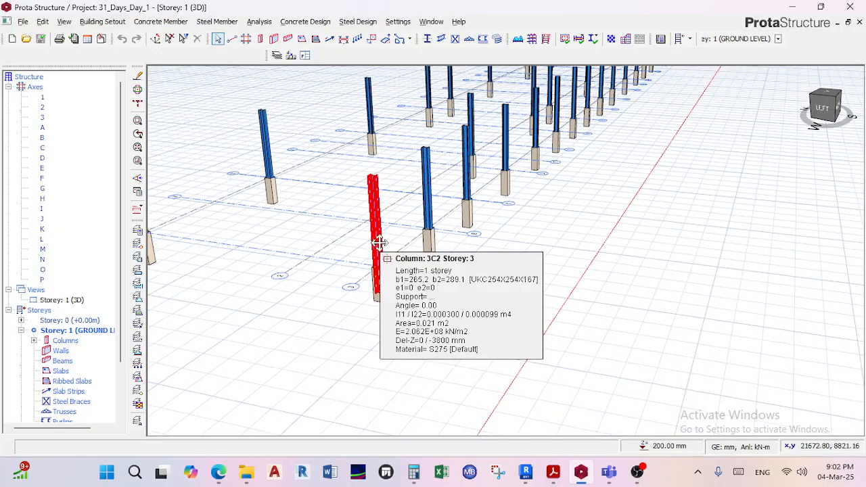
left_click(394, 280)
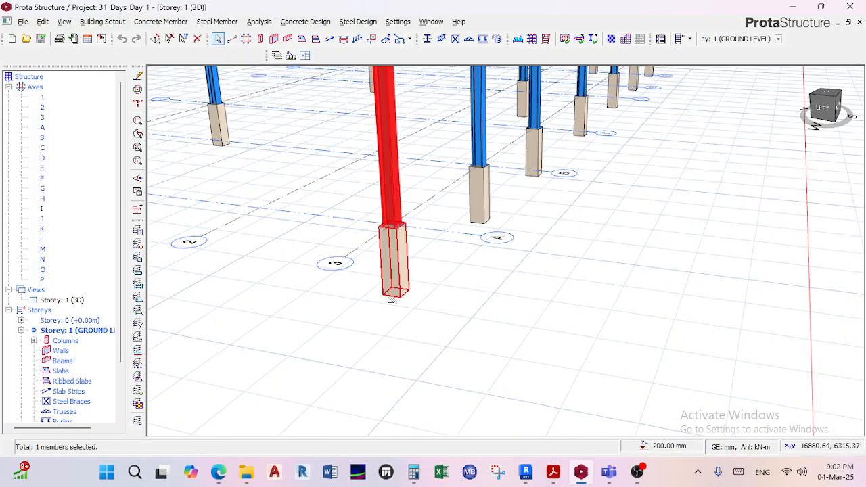
left_click(402, 295)
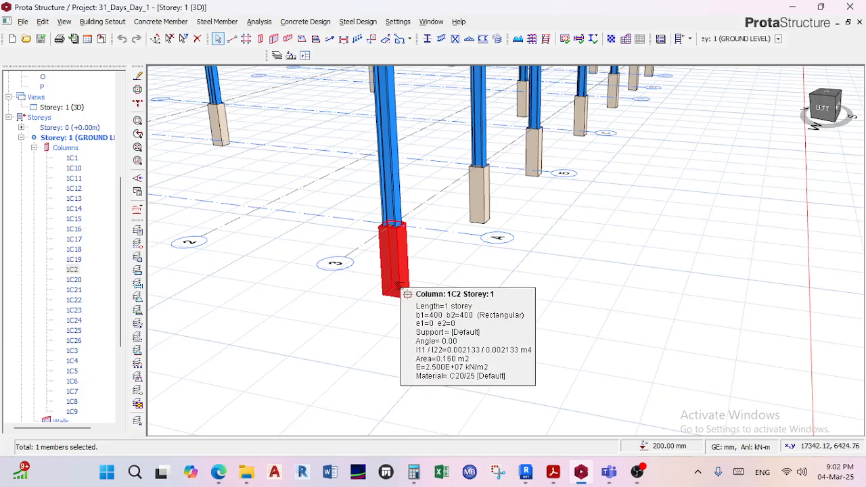
scroll(417, 257, "down", 3)
middle_click_drag(418, 257, 417, 303)
key("Escape")
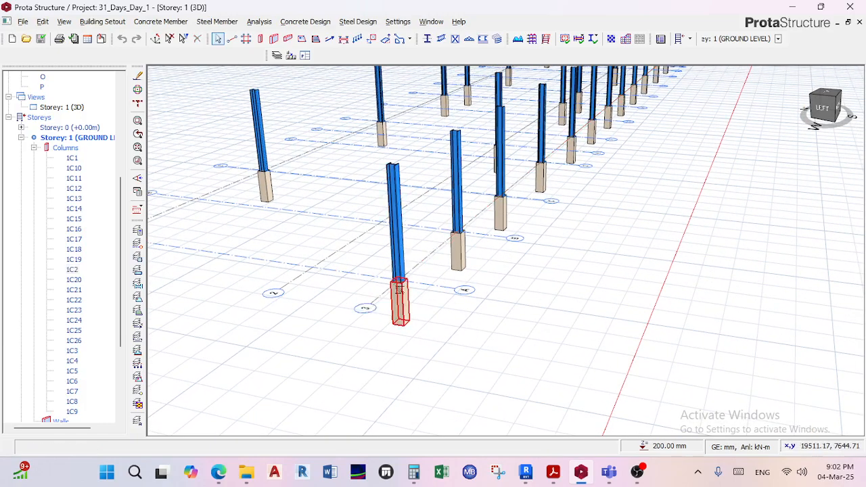
Examine up close how the steel column sits on the concrete column at axes 3 and A.
middle_click_drag(398, 273, 398, 261)
scroll(402, 268, "up", 3)
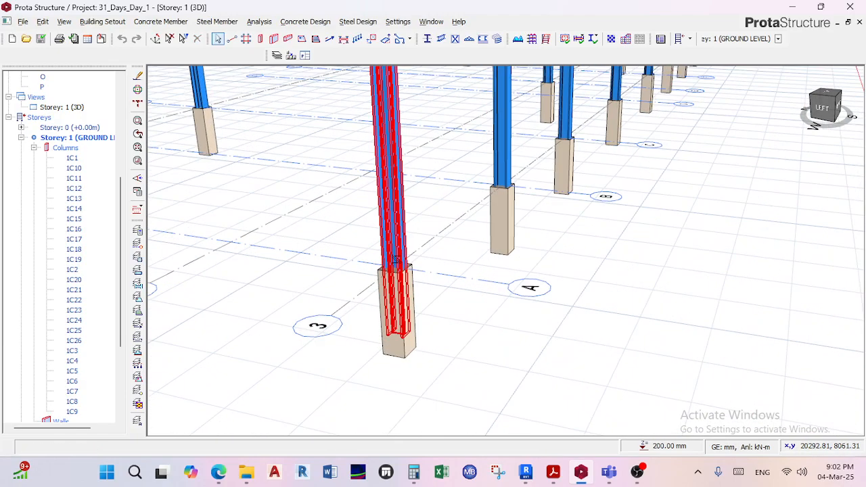
scroll(397, 263, "up", 2)
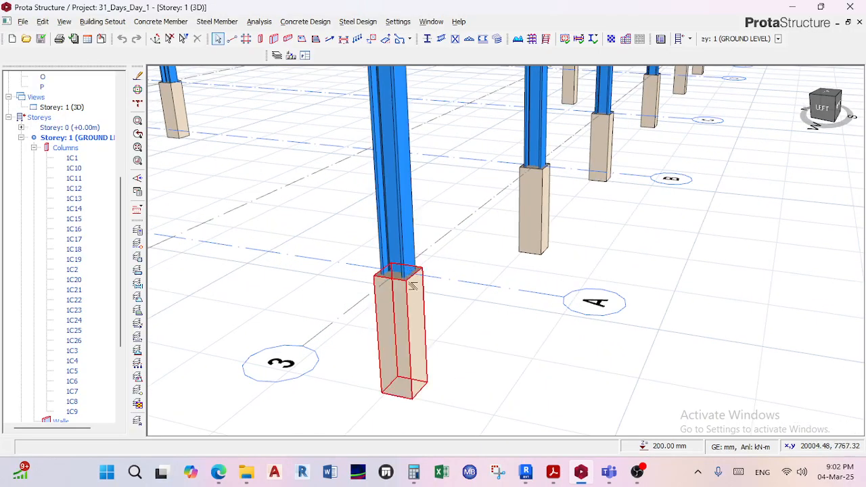
scroll(406, 276, "up", 2)
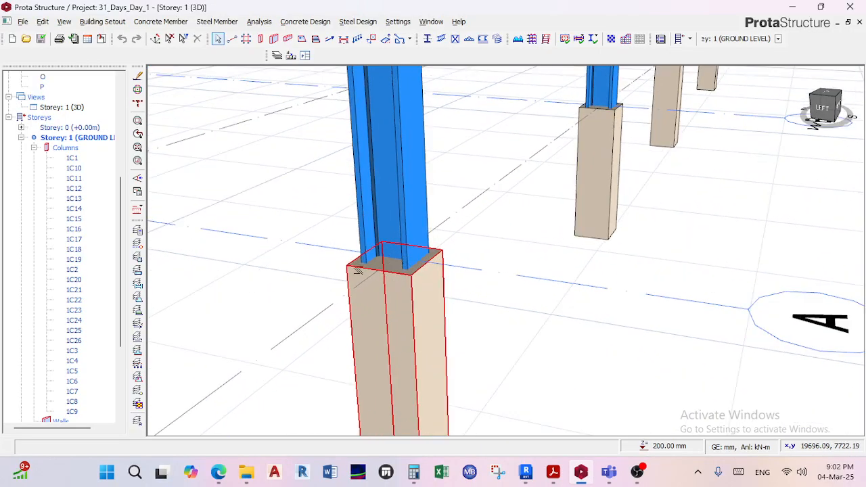
scroll(423, 281, "down", 3)
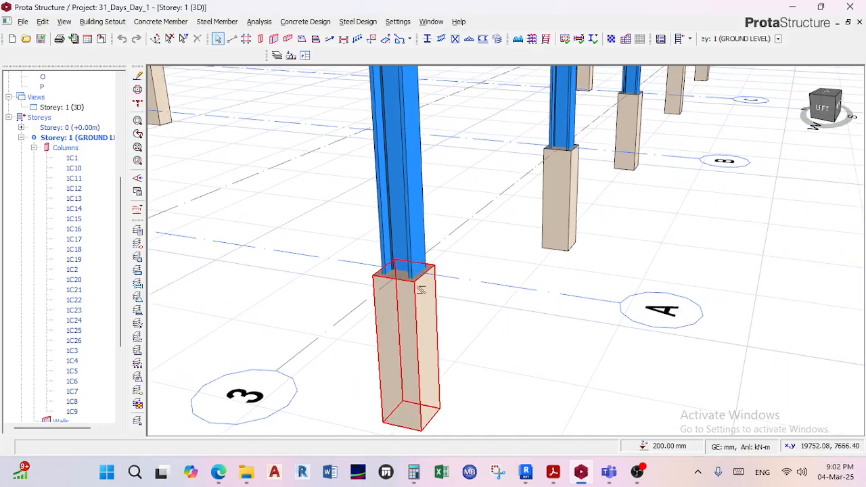
right_click(427, 299)
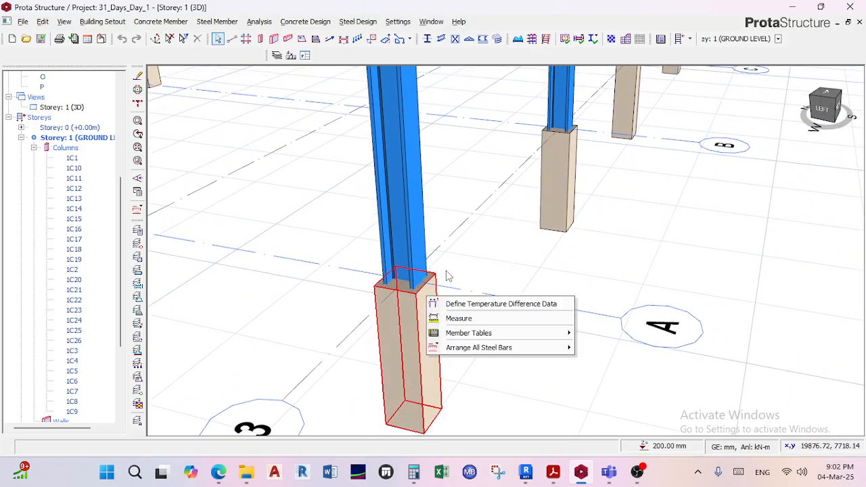
left_click(446, 273)
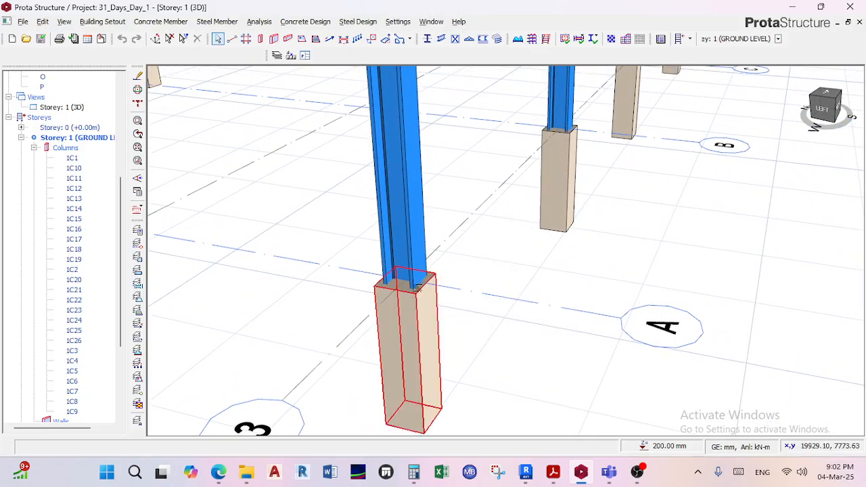
scroll(453, 267, "down", 2)
scroll(452, 273, "up", 5)
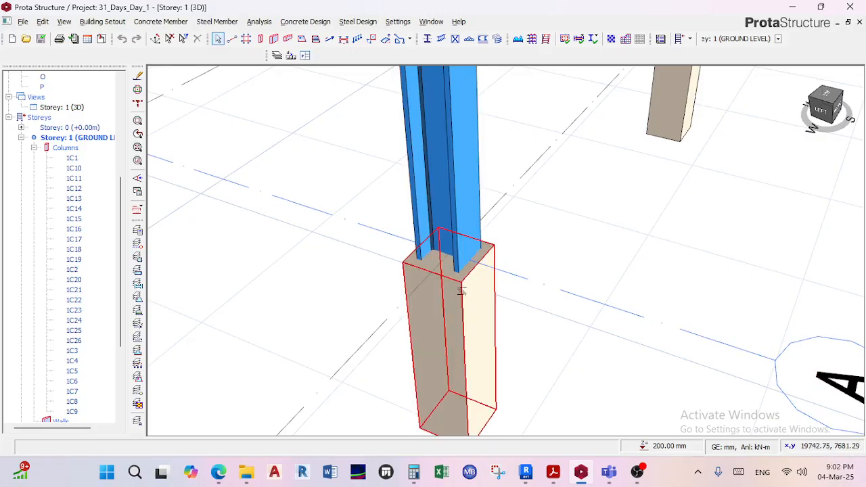
Read the member information of concrete column 1C2 and steel column 3C2 where they meet.
mouse_move(463, 285)
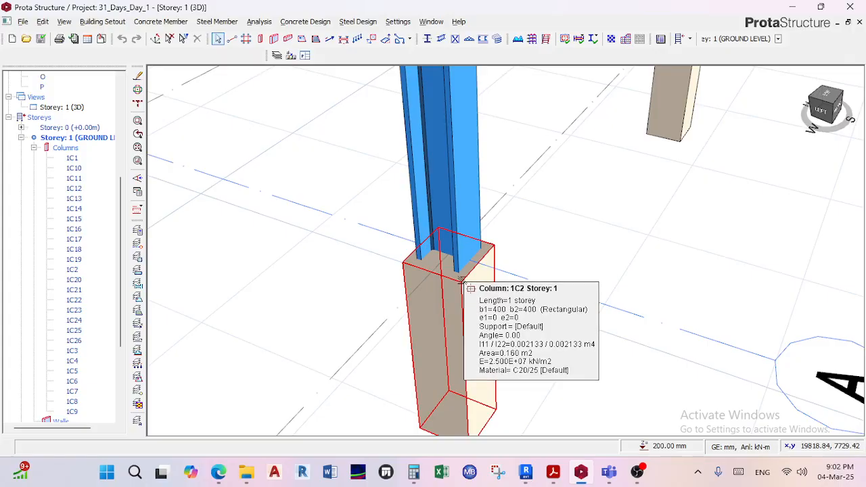
scroll(460, 287, "down", 1)
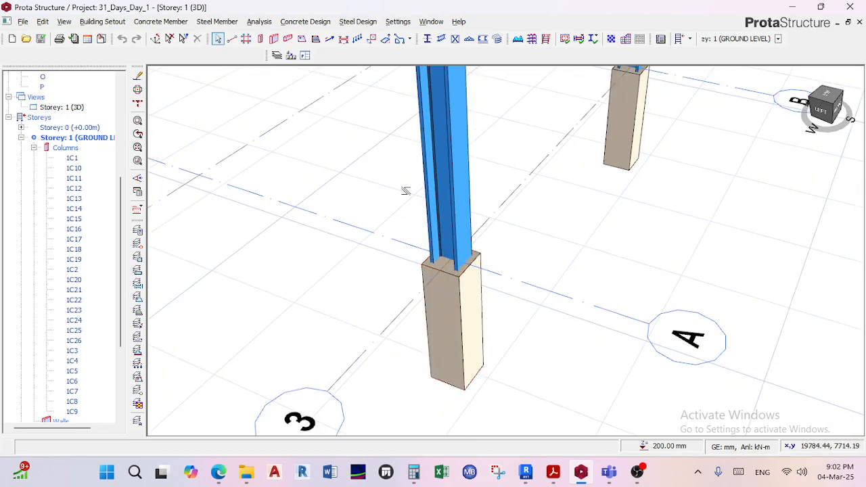
scroll(467, 269, "up", 1)
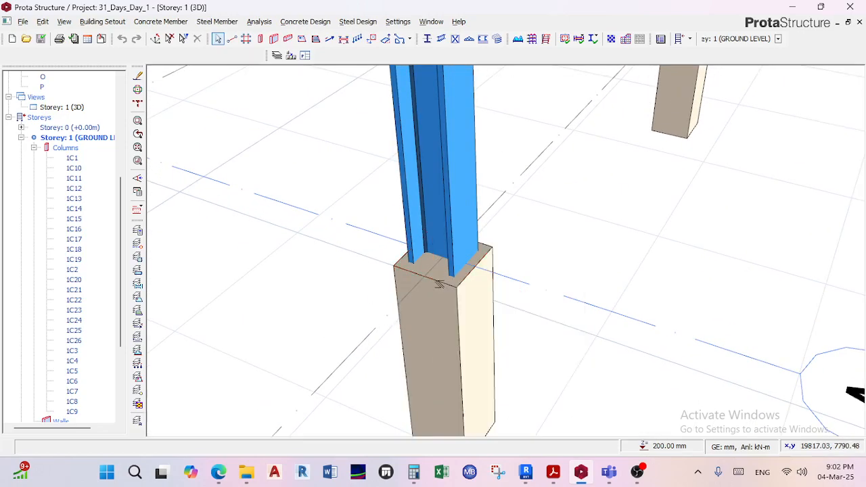
mouse_move(417, 299)
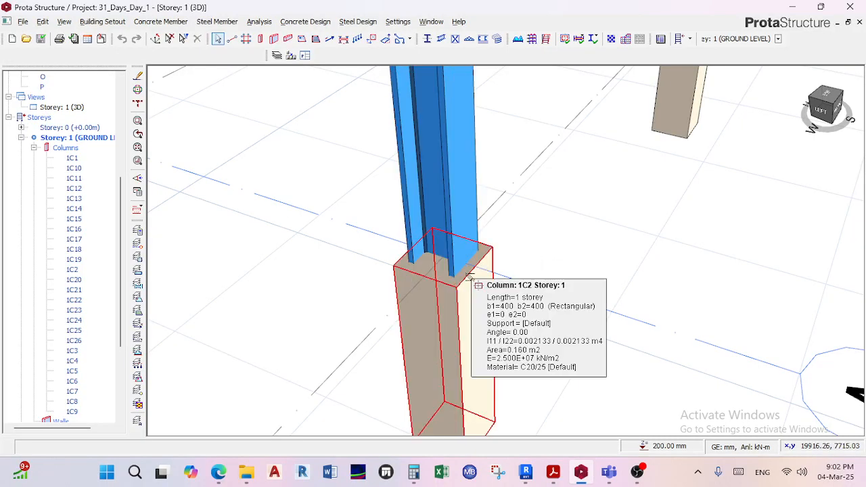
scroll(439, 281, "up", 3)
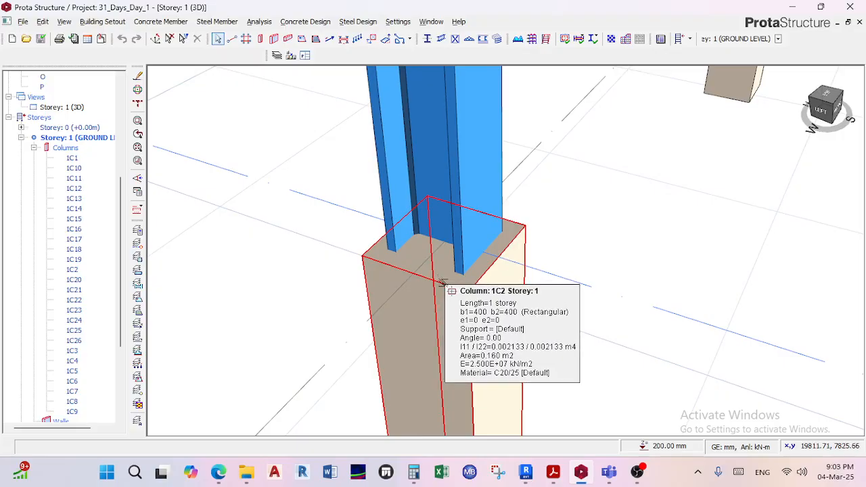
scroll(511, 307, "down", 2)
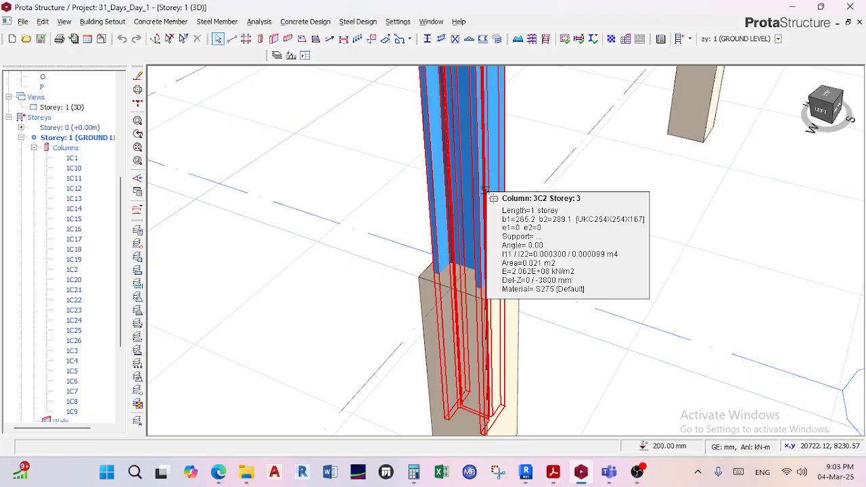
scroll(486, 189, "down", 1)
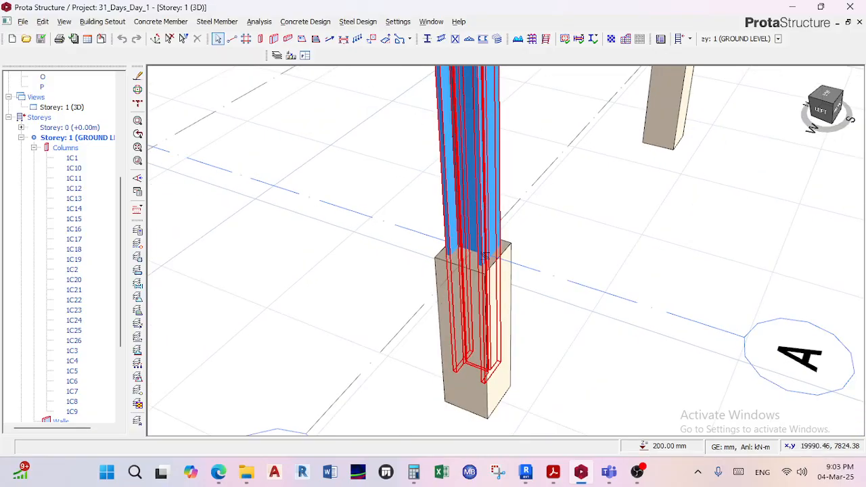
scroll(485, 256, "down", 5)
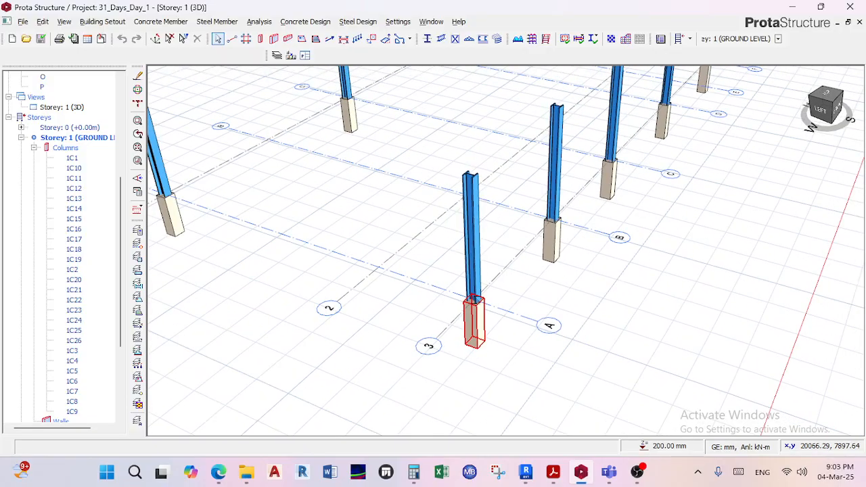
Inspect the top of concrete column 1C2 again and compare it with the neighbouring columns along axis 3.
scroll(476, 298, "up", 6)
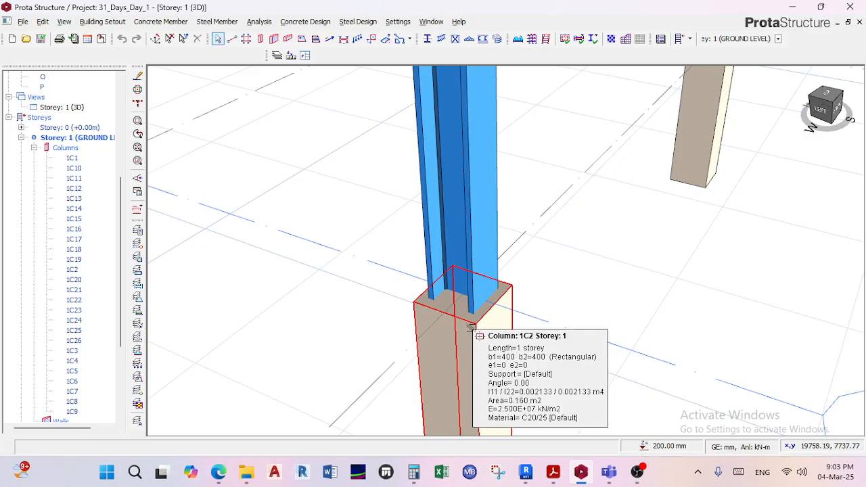
scroll(472, 327, "down", 3)
middle_click_drag(472, 324, 477, 307)
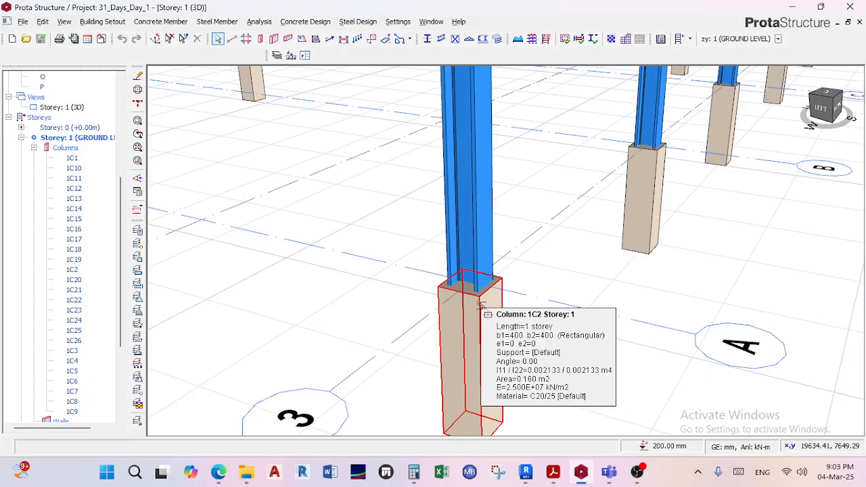
scroll(487, 278, "up", 2)
scroll(488, 278, "down", 5)
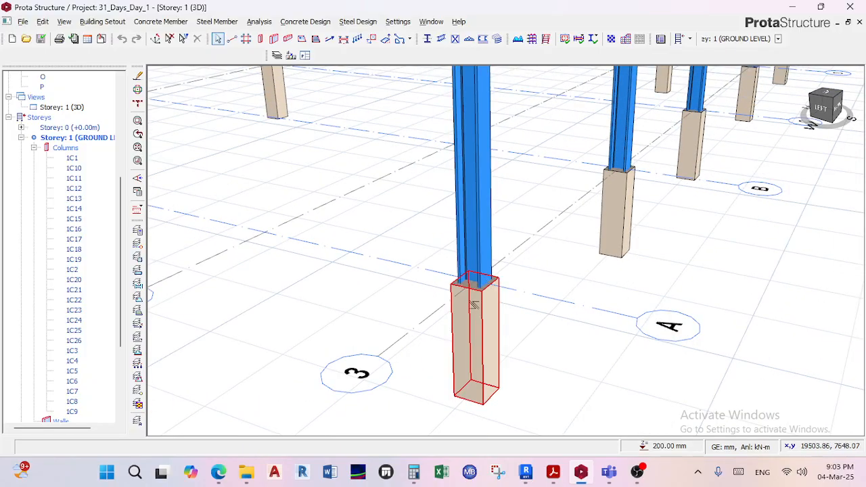
right_click(479, 298)
scroll(479, 298, "up", 3)
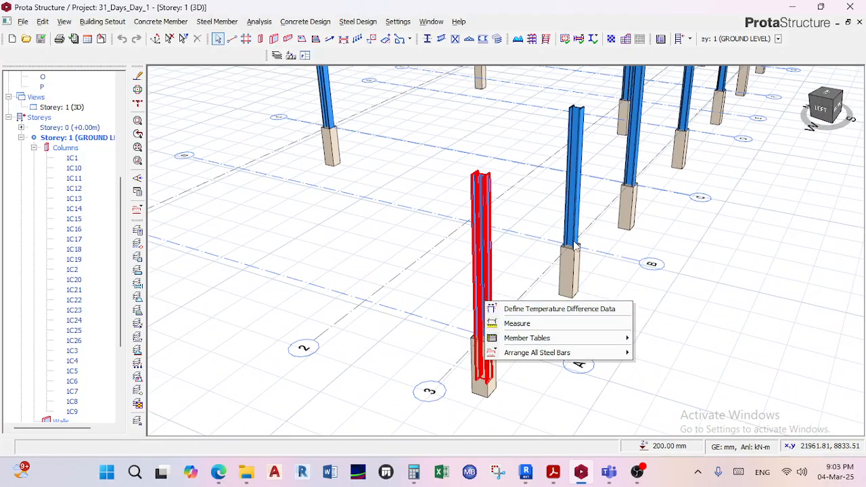
left_click(577, 245)
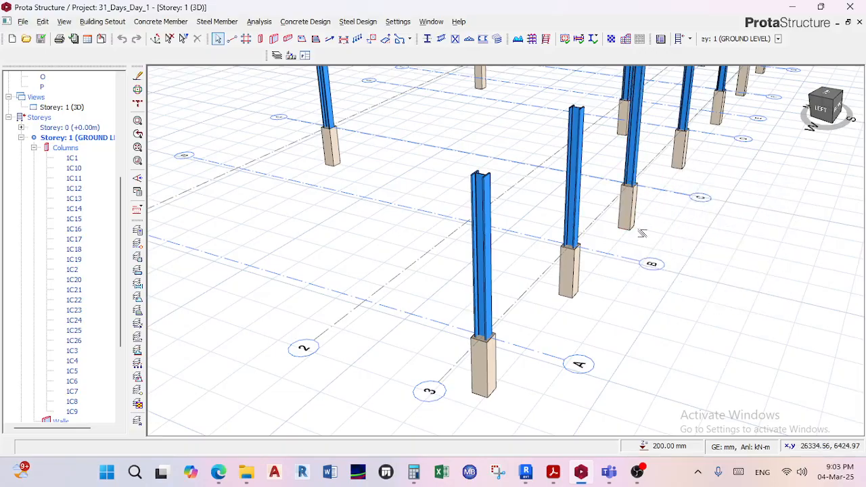
Open the properties of steel column 3C2 and show its 3D settings with the top and bottom level offsets.
scroll(636, 222, "down", 5)
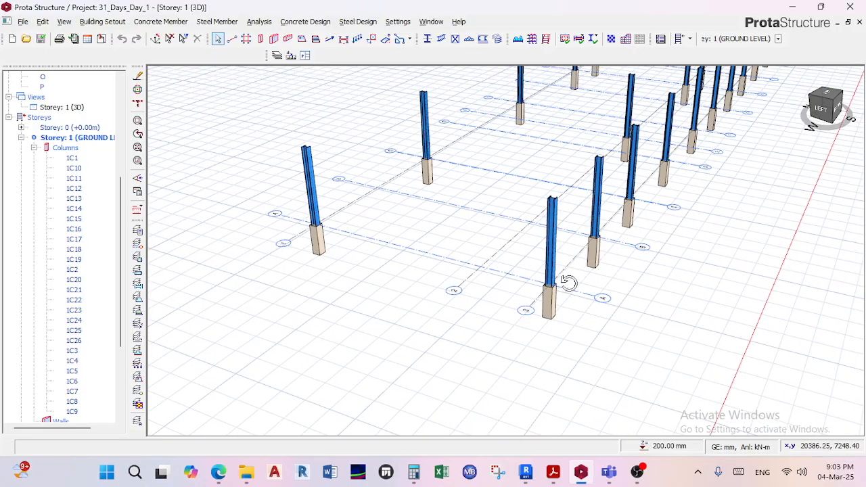
right_click(572, 272)
scroll(559, 234, "up", 2)
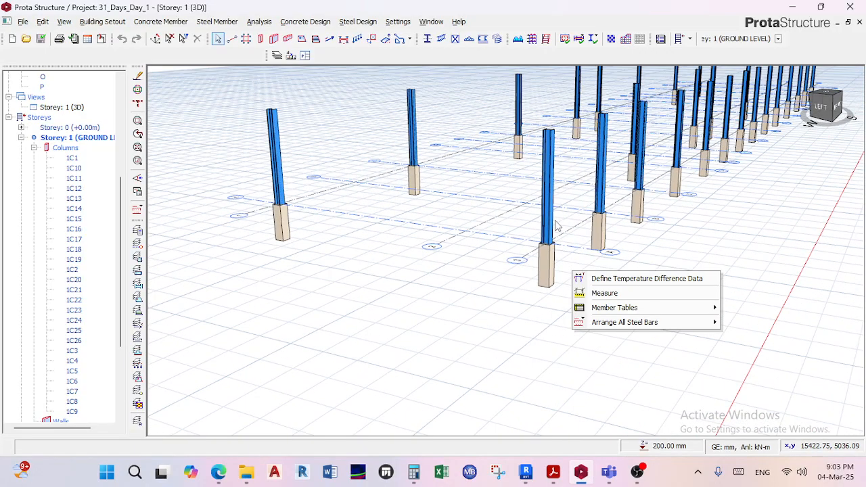
key("Escape")
scroll(555, 233, "up", 2)
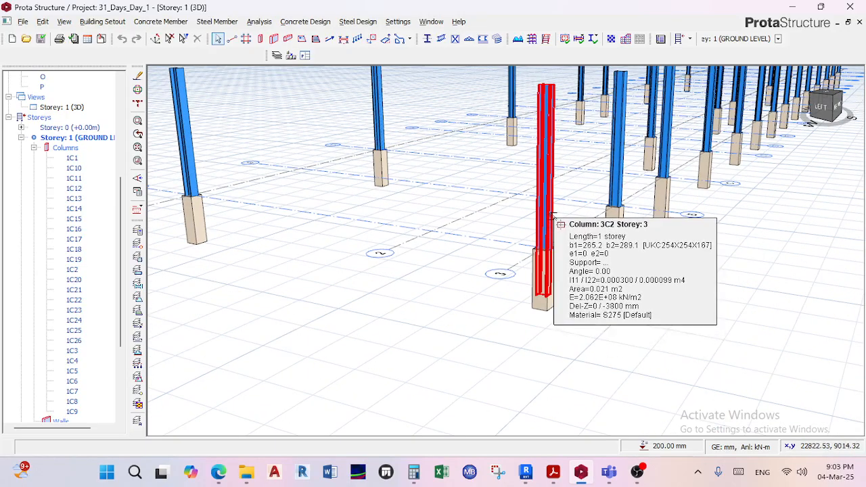
left_click(553, 216)
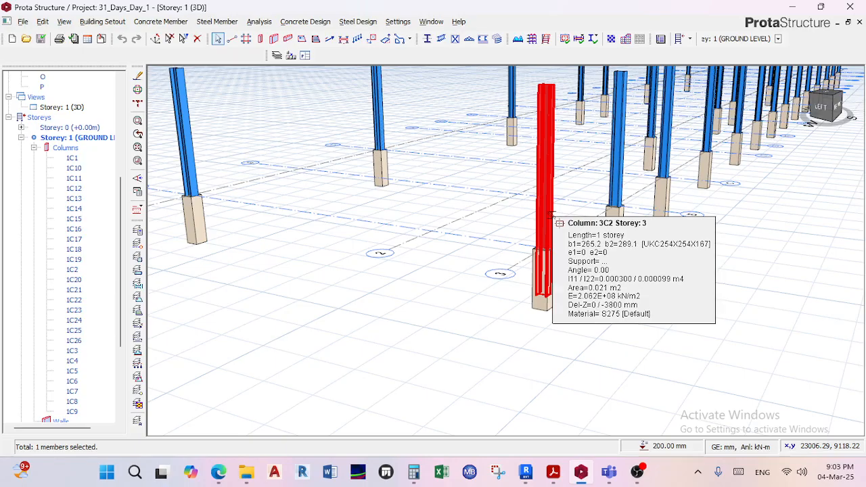
right_click(553, 216)
left_click(587, 221)
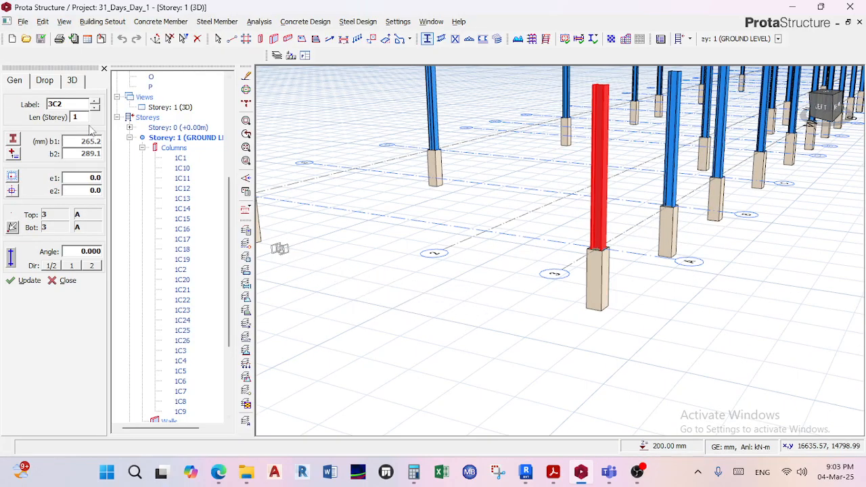
left_click(74, 81)
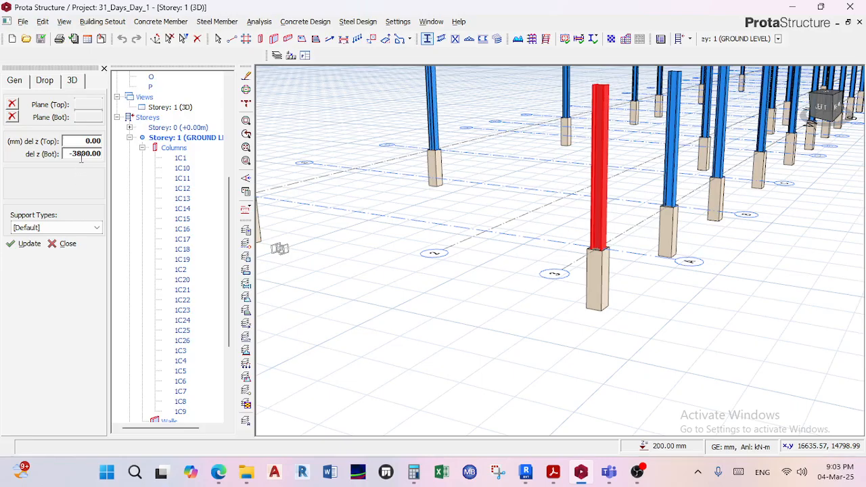
Close the steel column's properties and look over the columns around axes 3 and A.
key("Escape")
left_click(104, 68)
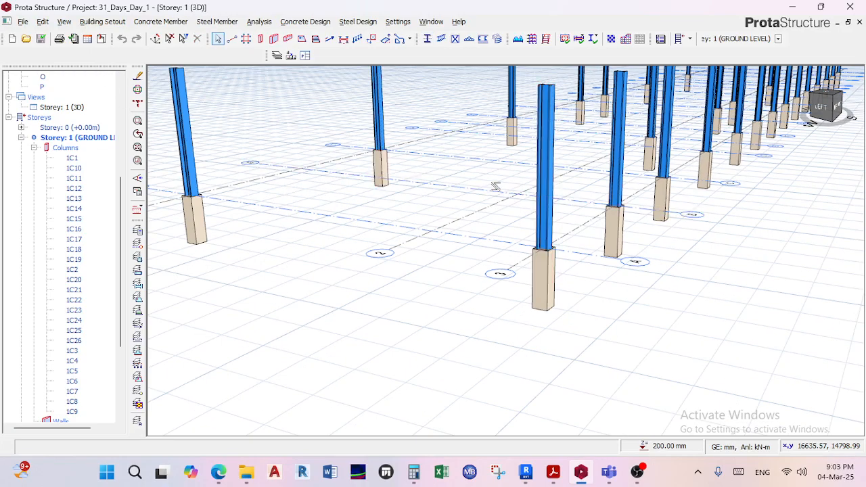
scroll(496, 187, "down", 3)
mouse_move(496, 187)
middle_mouse_down()
mouse_move(492, 232)
mouse_move(455, 215)
mouse_move(482, 232)
mouse_move(478, 206)
middle_mouse_up()
scroll(517, 219, "up", 4)
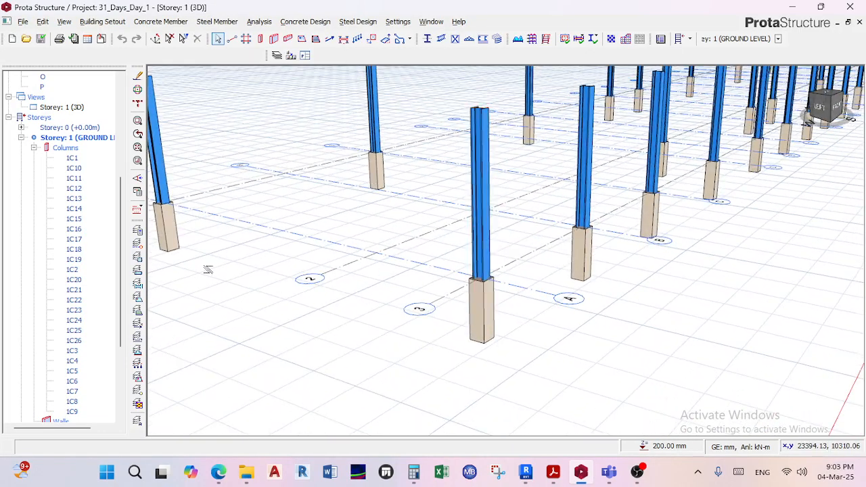
Collapse Storey 1 in the structure tree and open the 3D view for Storey 3 (WALL PLATE).
left_click(21, 138)
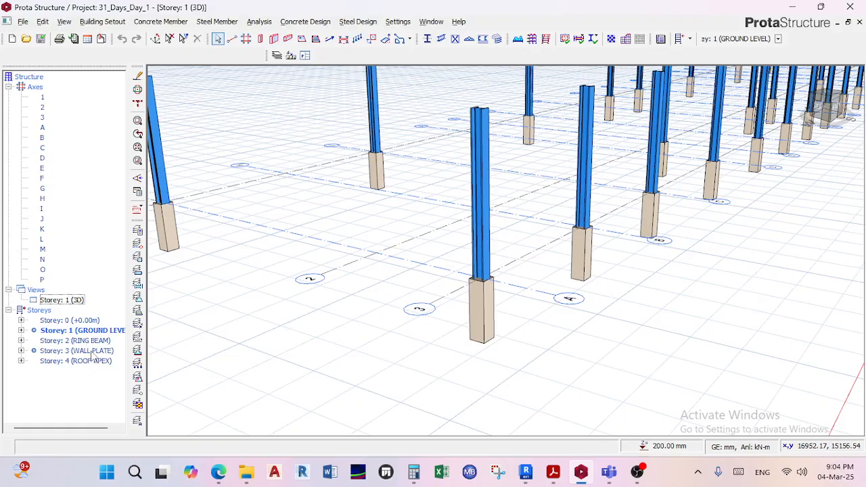
left_click(92, 352)
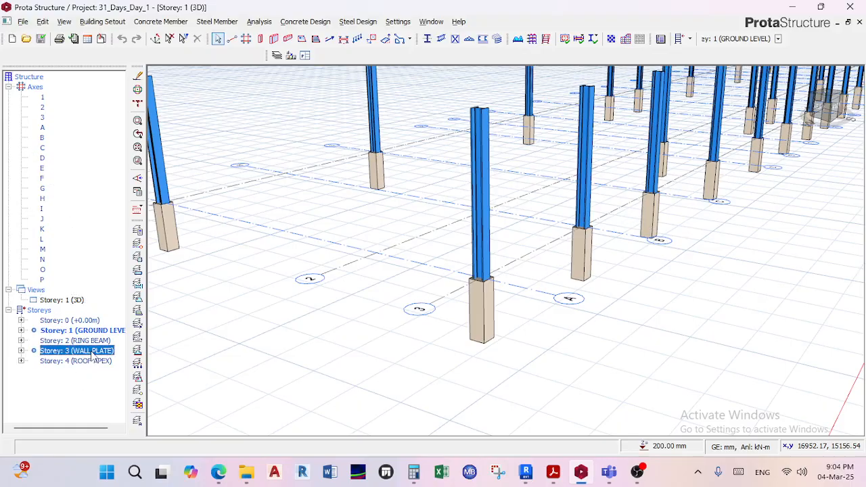
double_click(91, 353)
Examine the top of steel column 3C2 at axes 3 and A and read its member information.
scroll(502, 115, "up", 3)
middle_click_drag(475, 117, 482, 138)
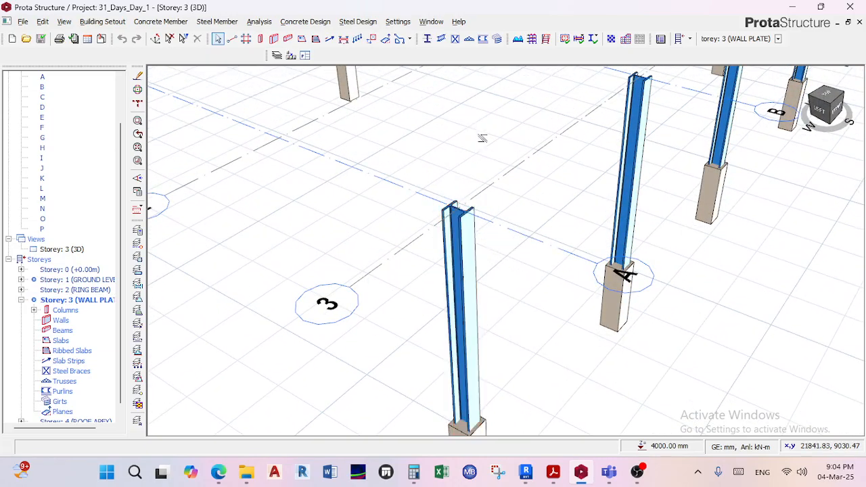
scroll(467, 213, "up", 3)
scroll(467, 213, "down", 2)
mouse_move(472, 212)
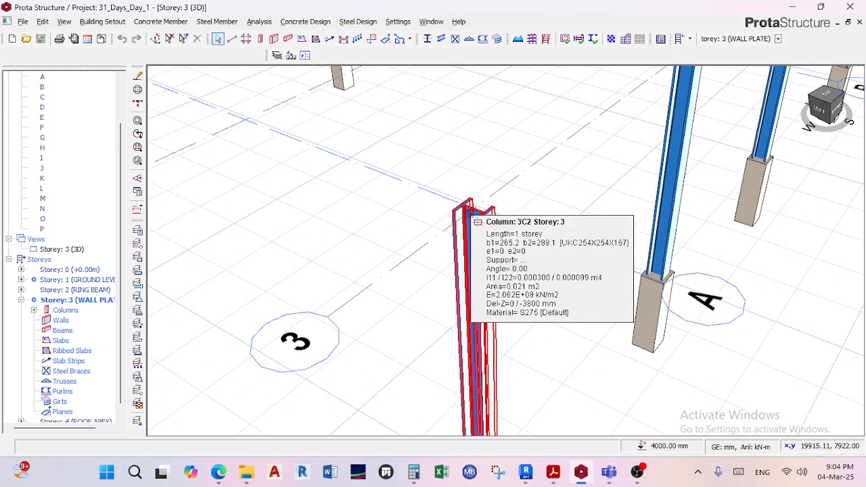
scroll(468, 213, "down", 5)
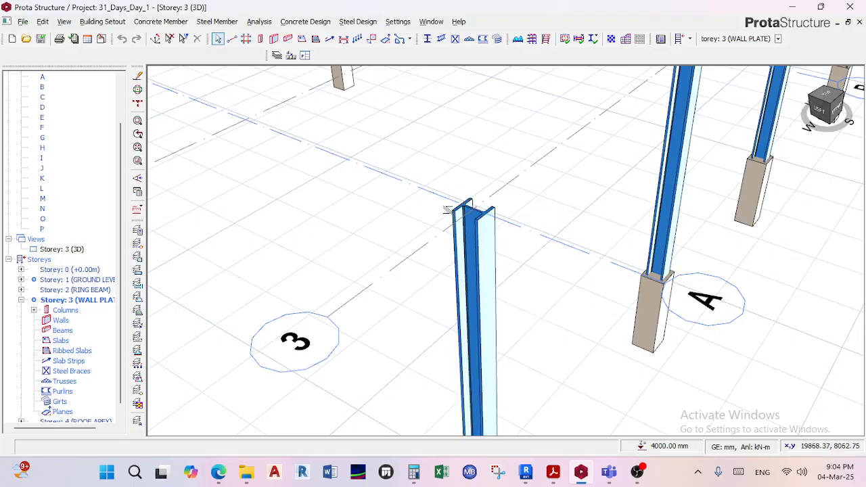
right_click(466, 223)
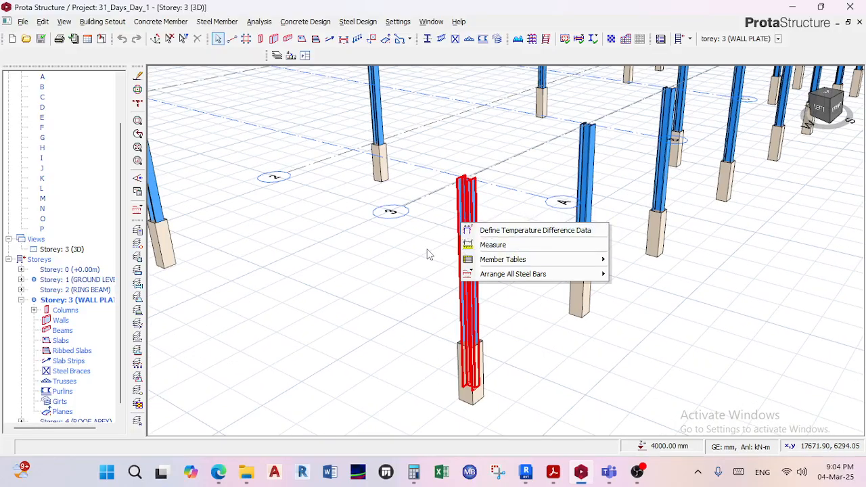
left_click(467, 199)
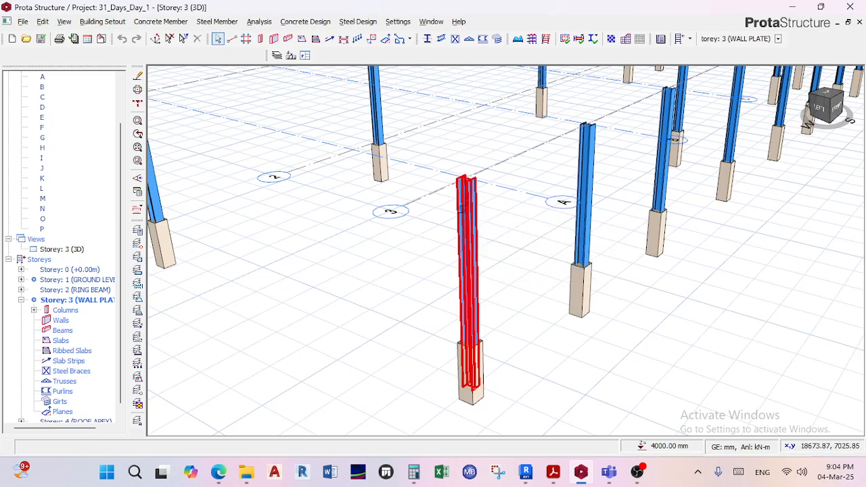
left_click(430, 197)
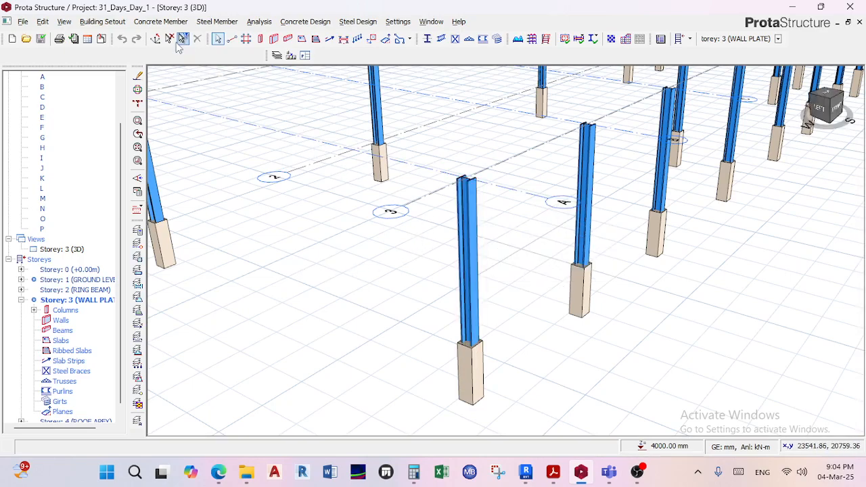
Review the storey heights and levels in the Edit Storey table, including the WALL PLATE row.
left_click(102, 22)
left_click(110, 136)
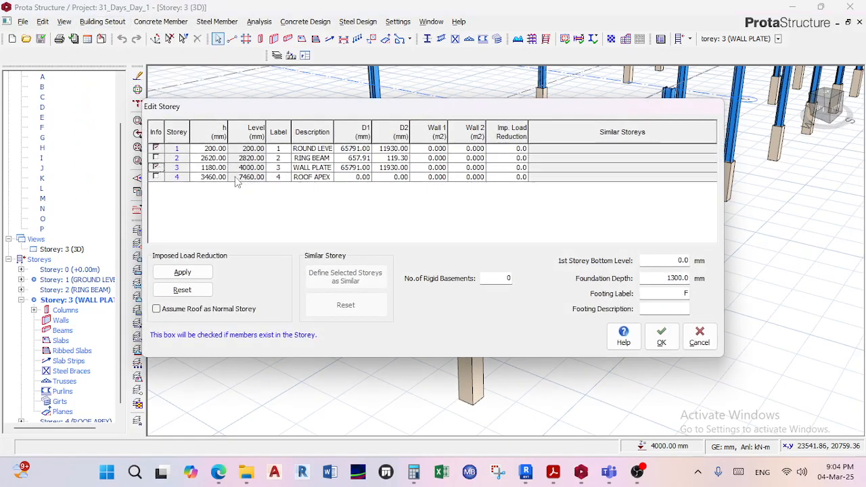
left_click(315, 169)
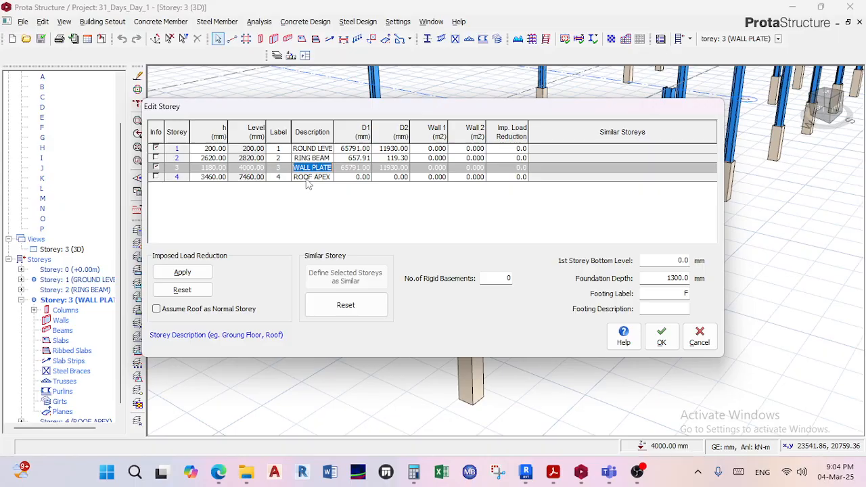
key("Escape")
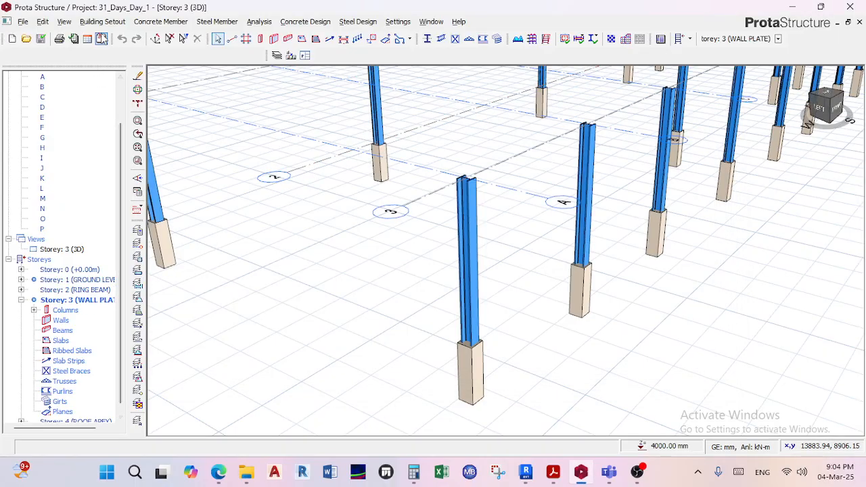
left_click(103, 24)
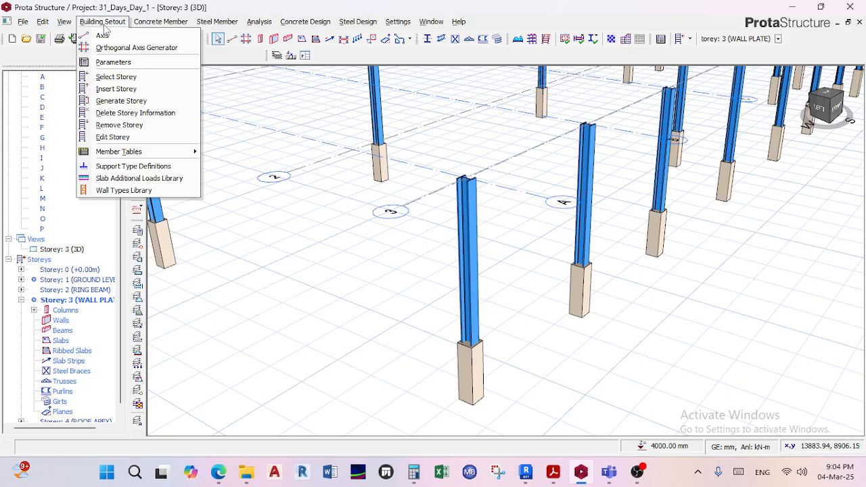
left_click(115, 138)
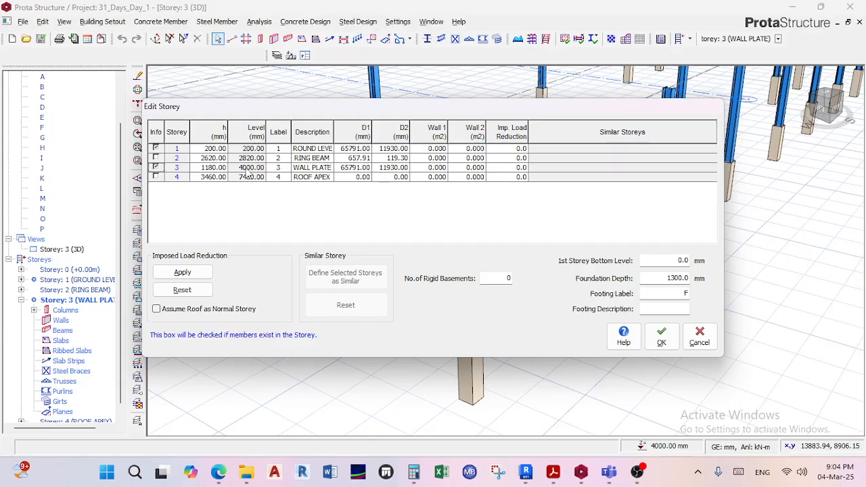
Switch to Revit and show the level markers in the South - Architectural elevation, saving the project when reminded.
left_click(525, 472)
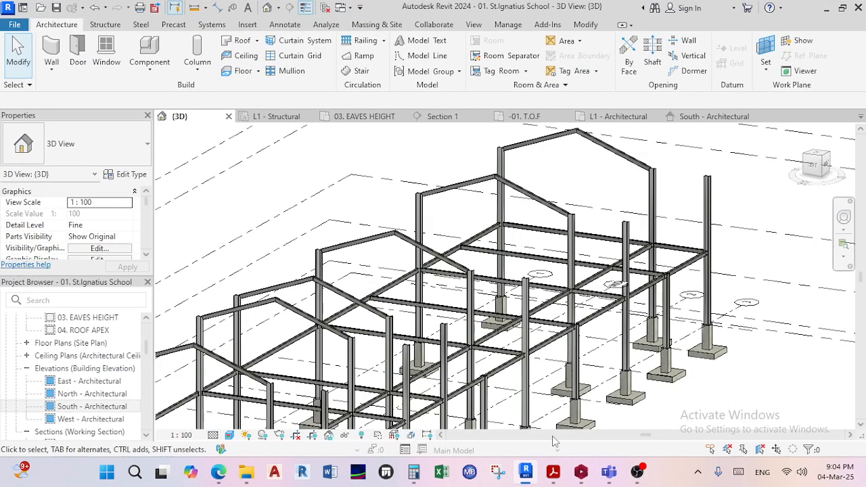
left_click(714, 116)
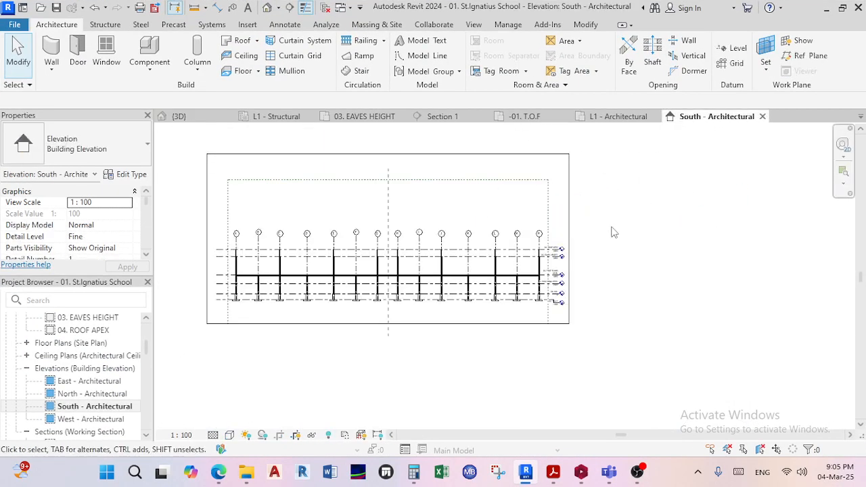
scroll(569, 255, "up", 5)
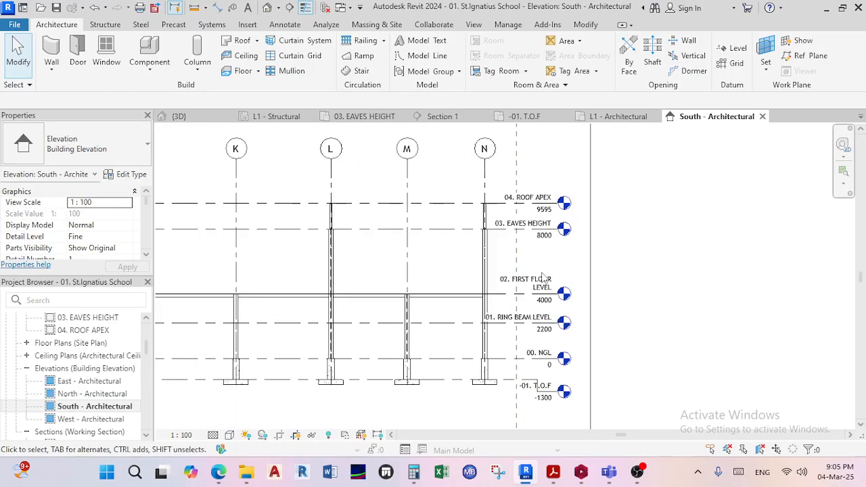
scroll(530, 351, "up", 4)
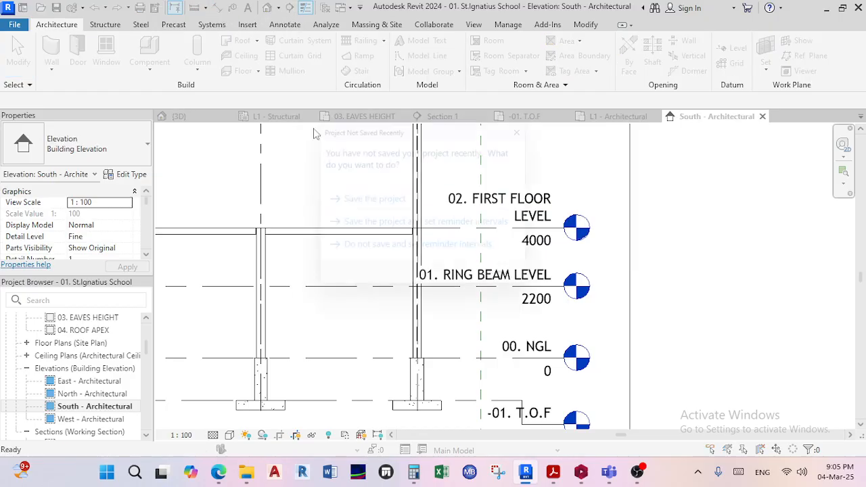
left_click(431, 199)
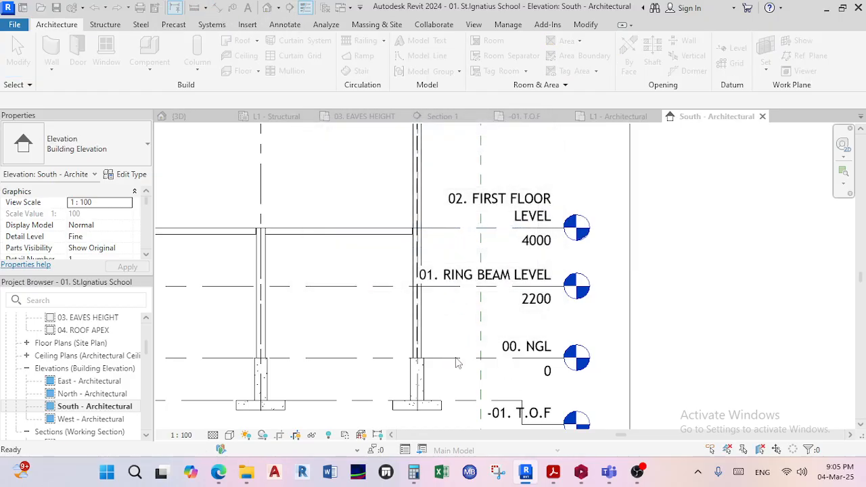
Add an aligned dimension between the 00. NGL and 02. FIRST FLOOR LEVEL lines, placed beyond the level markers.
key("d")
key("i")
left_click(455, 357)
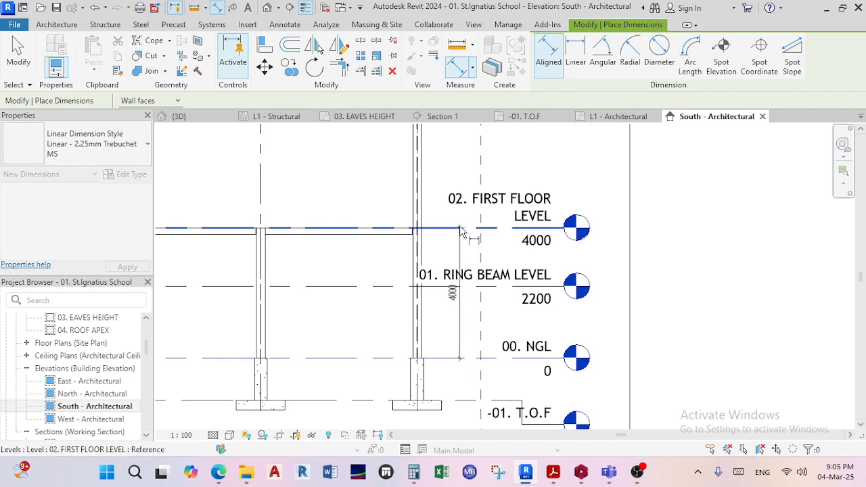
left_click(460, 230)
left_click(667, 270)
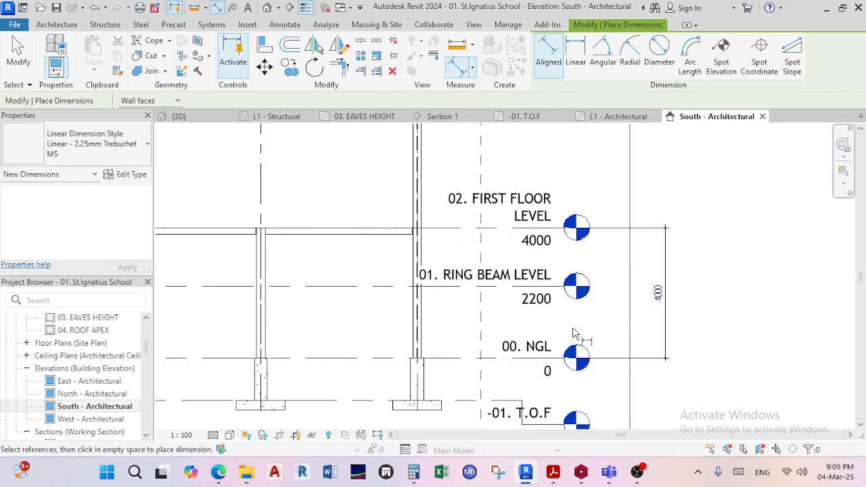
Add an aligned dimension between the 01. RING BEAM LEVEL and 02. FIRST FLOOR LEVEL lines, inside the overall dimension.
left_click(503, 287)
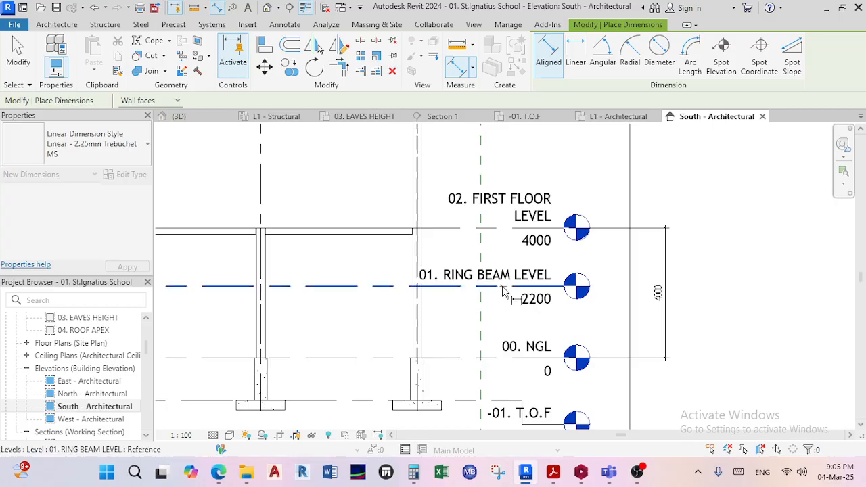
left_click(508, 230)
scroll(626, 259, "up", 1)
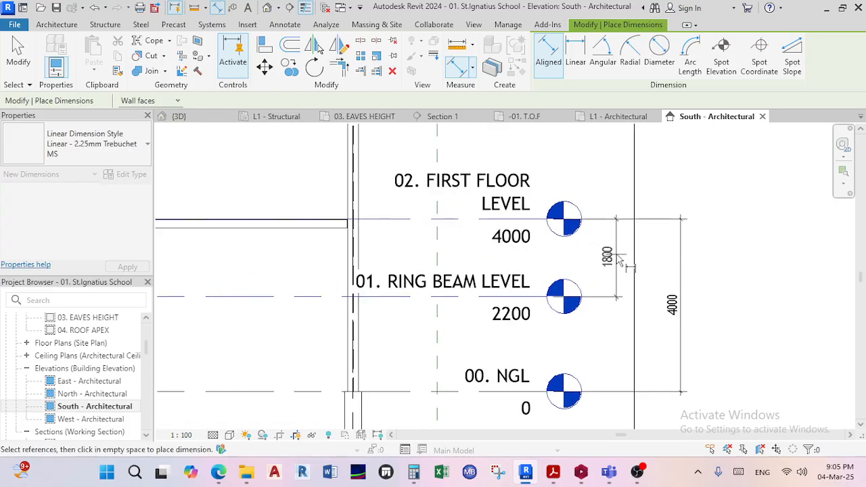
left_click(617, 260)
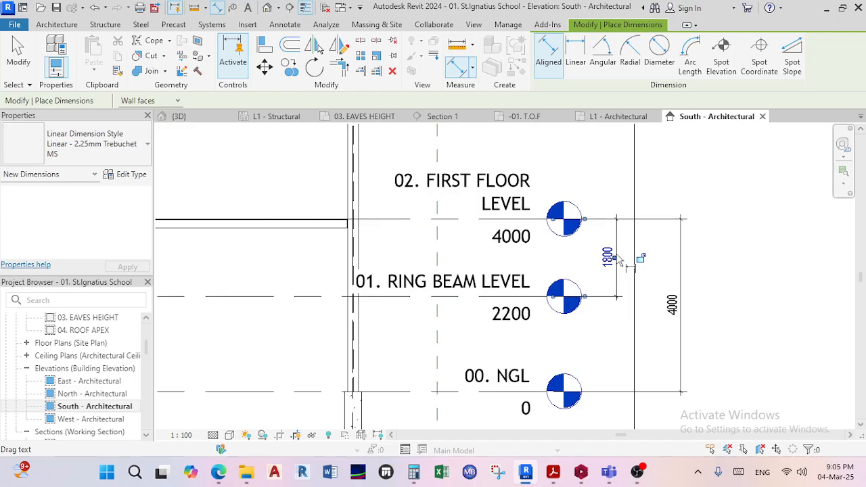
key("Escape")
key("Escape")
scroll(613, 284, "down", 2)
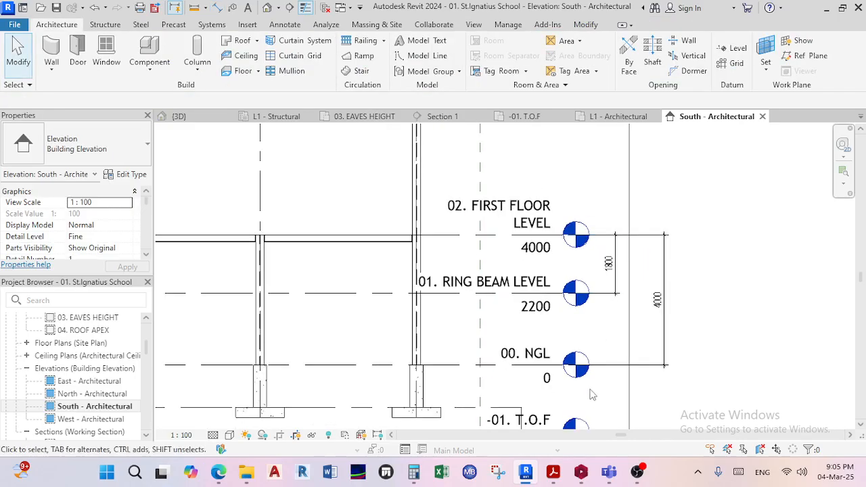
Switch back to ProtaStructure's Edit Storey table and calculate 4000 - 2820 in Calculator to check the WALL PLATE storey height.
left_click(581, 472)
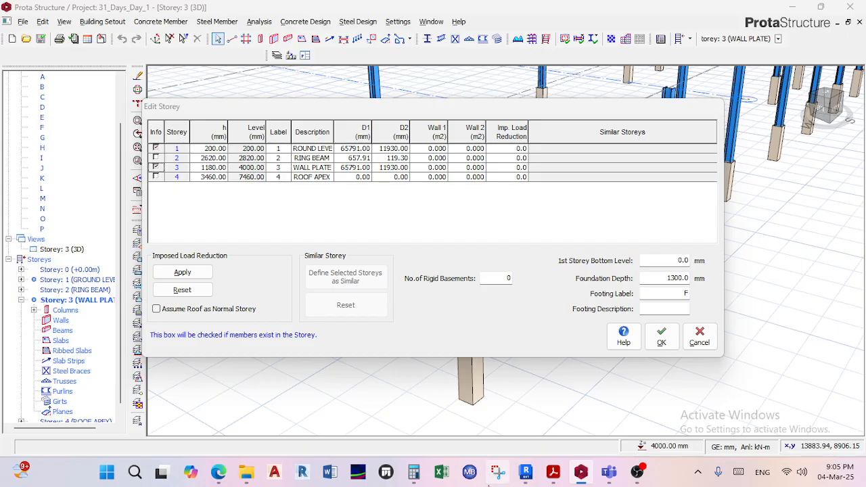
left_click(413, 471)
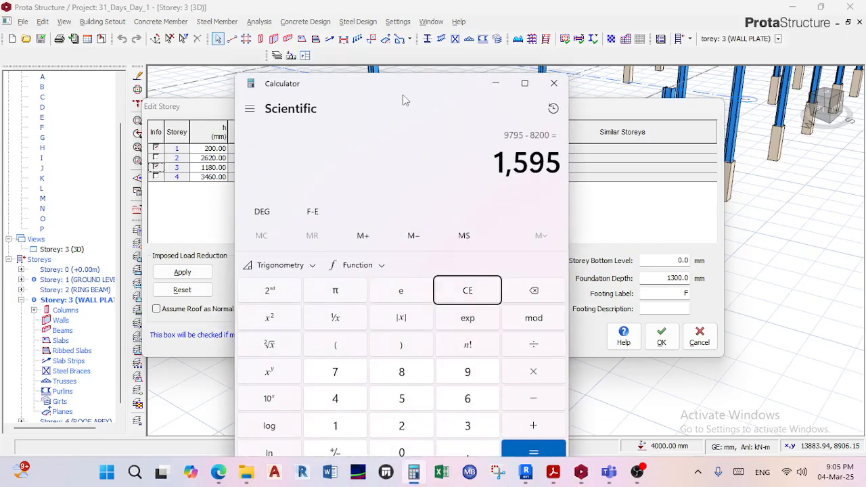
left_click_drag(402, 100, 590, 96)
left_click(656, 292)
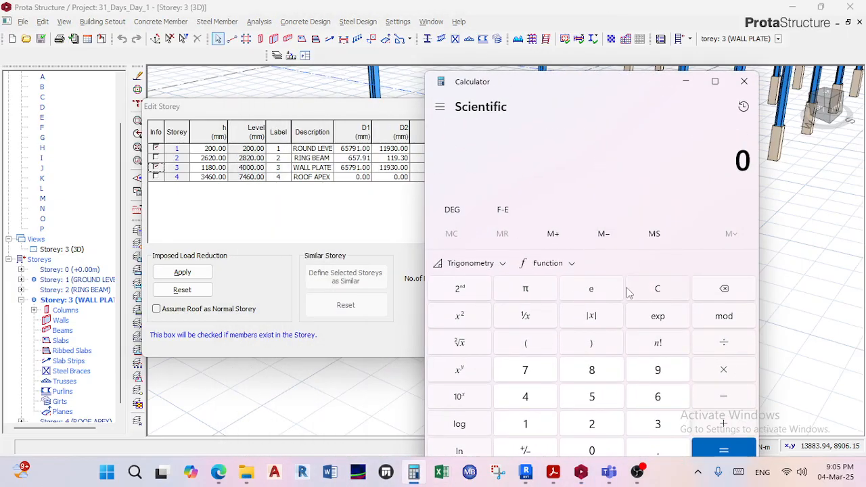
type("4000 - ")
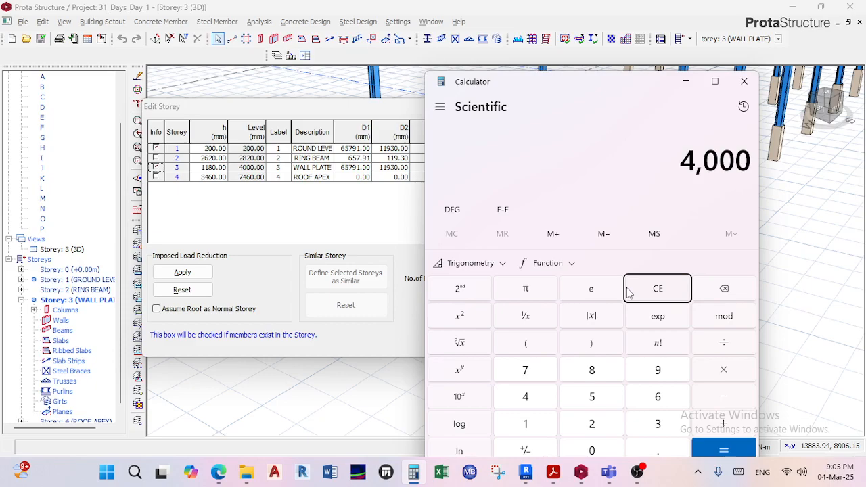
type("2,820")
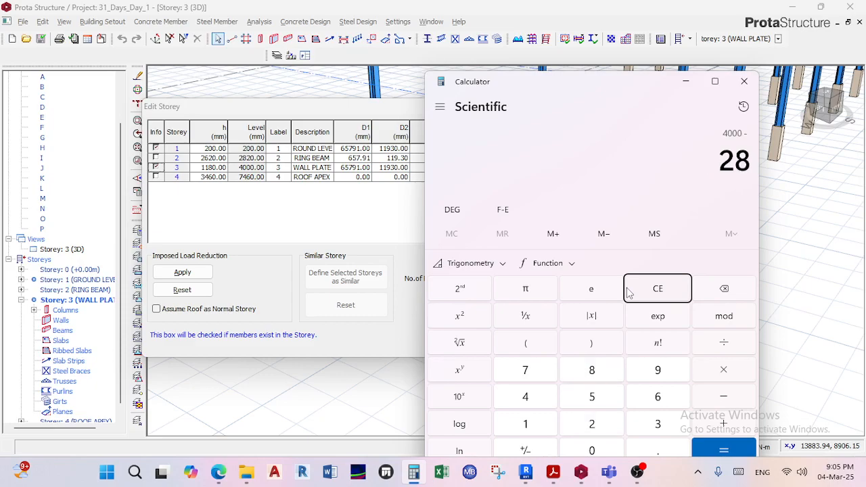
key("Return")
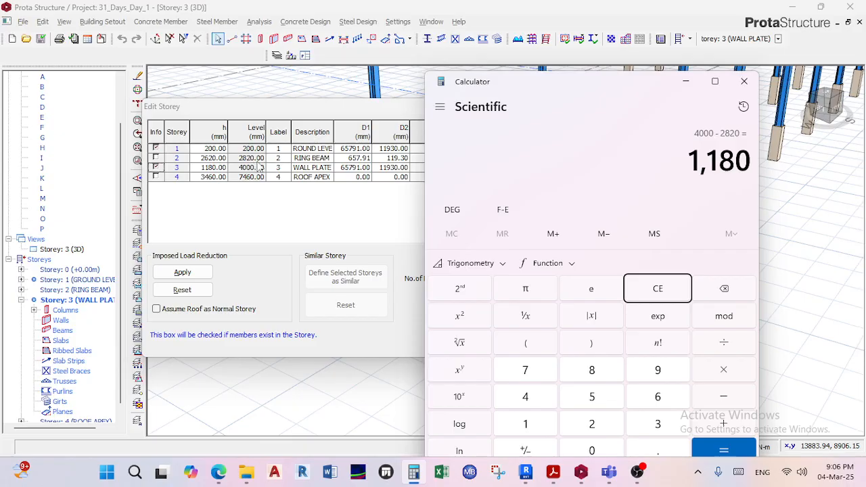
Calculate 2820 - 200 in Calculator to check the RING BEAM storey height, and dismiss the Edit Storey table without changes.
left_click(647, 291)
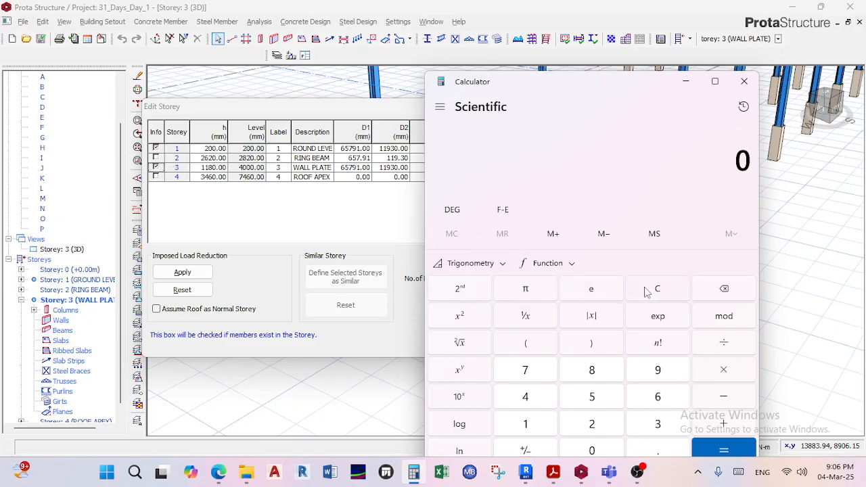
type("2820 - ")
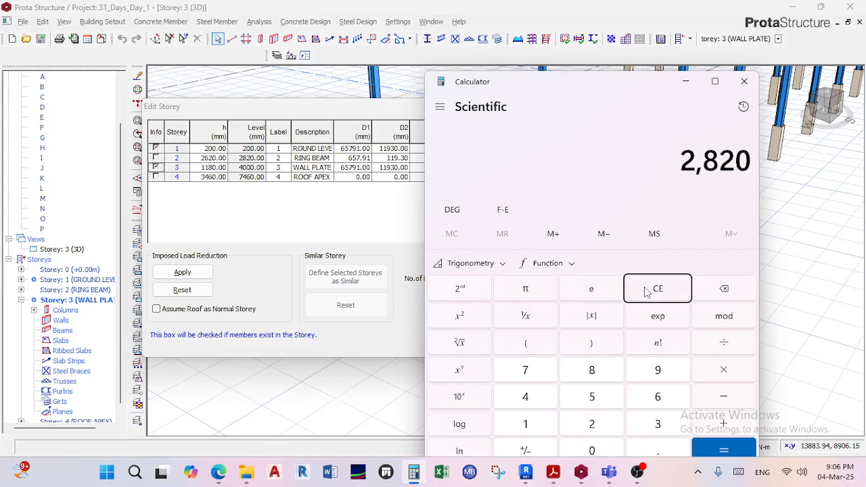
type("200")
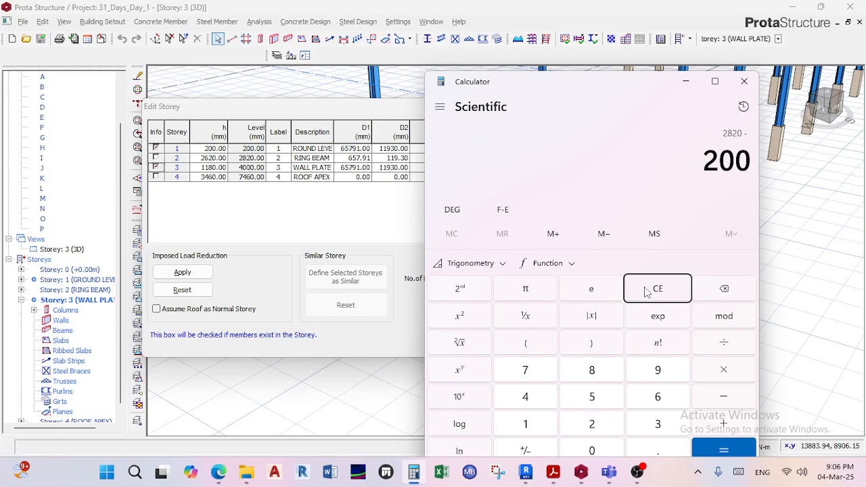
key("Return")
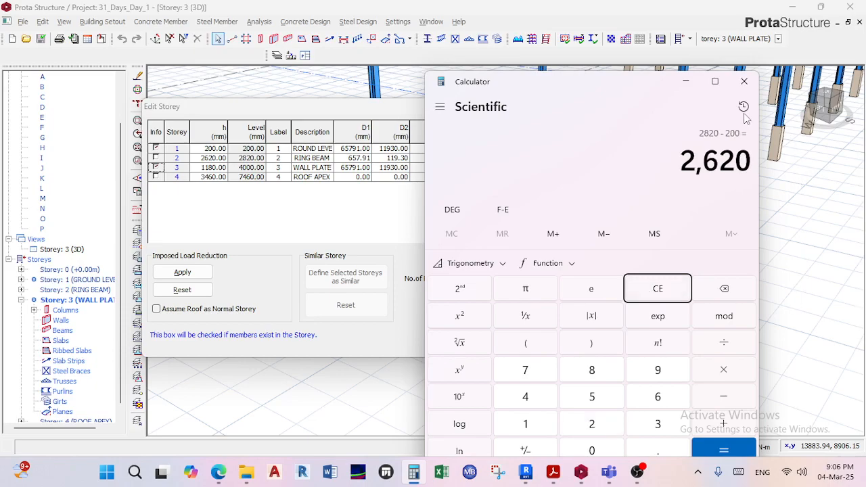
left_click(686, 81)
left_click(699, 336)
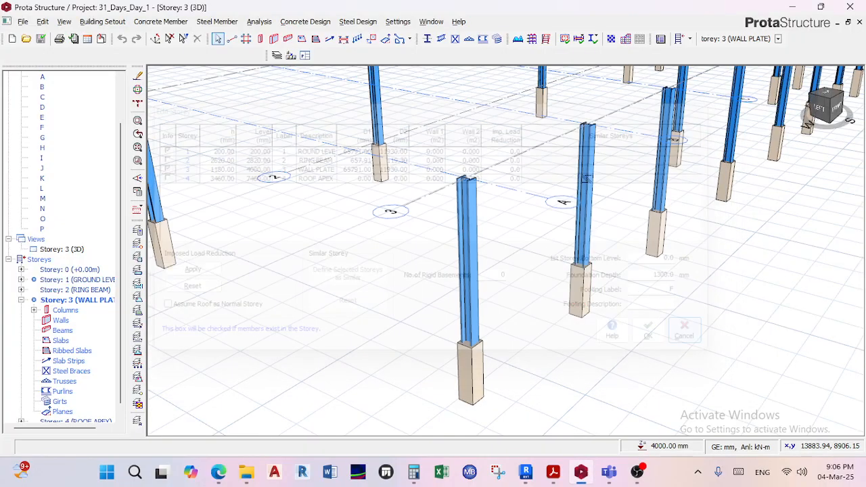
Set the bottom del z of steel column 3C2 at axes A/3 to -2620 mm and update the column.
scroll(514, 230, "up", 3)
scroll(542, 210, "down", 3)
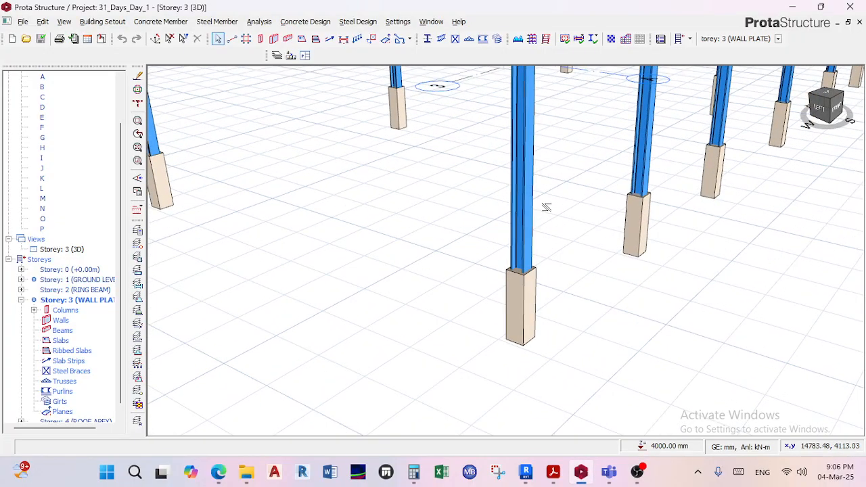
left_click(520, 190)
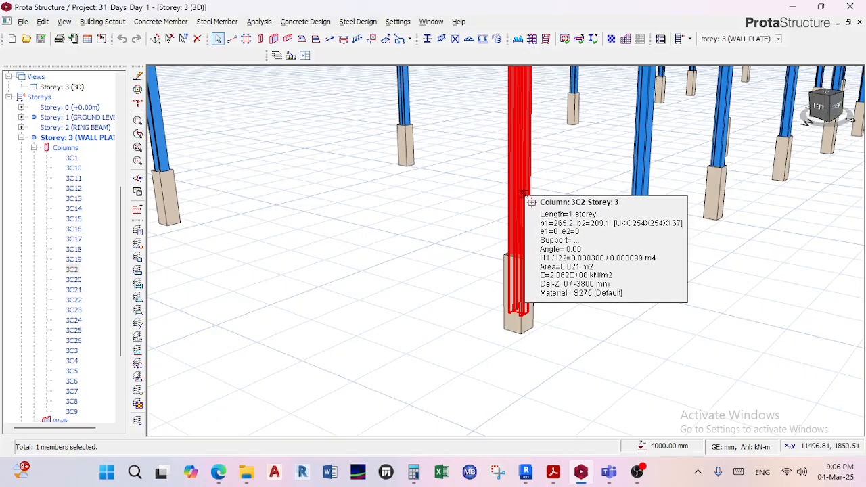
right_click(522, 194)
left_click(561, 197)
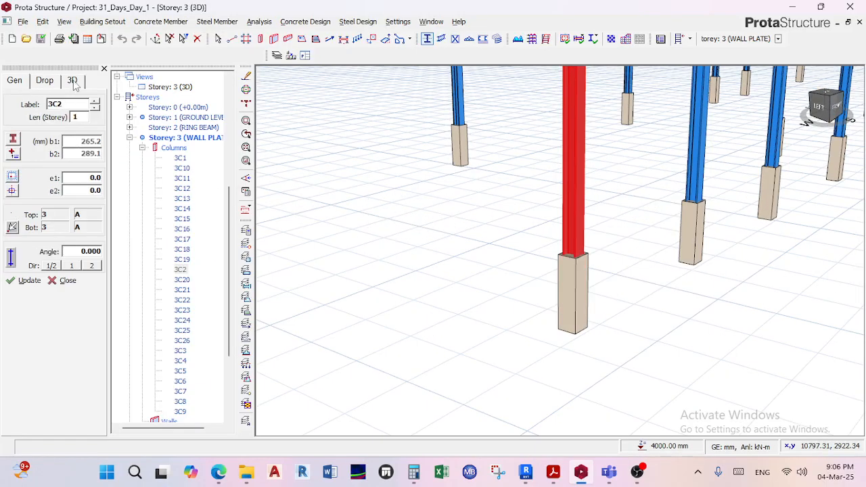
left_click(72, 80)
double_click(77, 154)
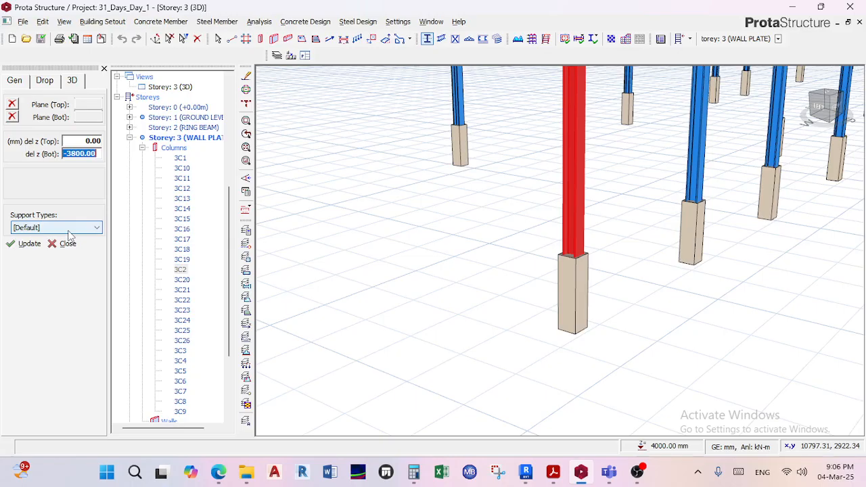
type("-2620")
left_click(27, 244)
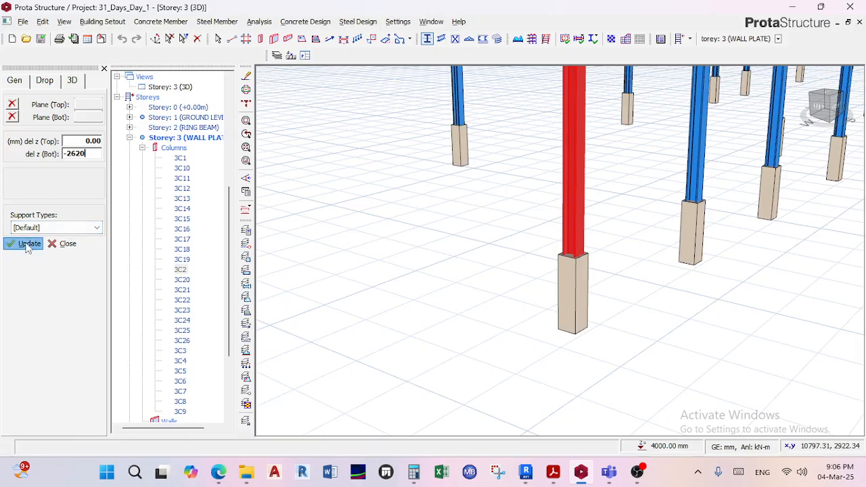
left_click(62, 244)
Compare in the 3D view where column 3C2 and its neighbouring steel columns end relative to their concrete pedestals.
scroll(609, 301, "up", 3)
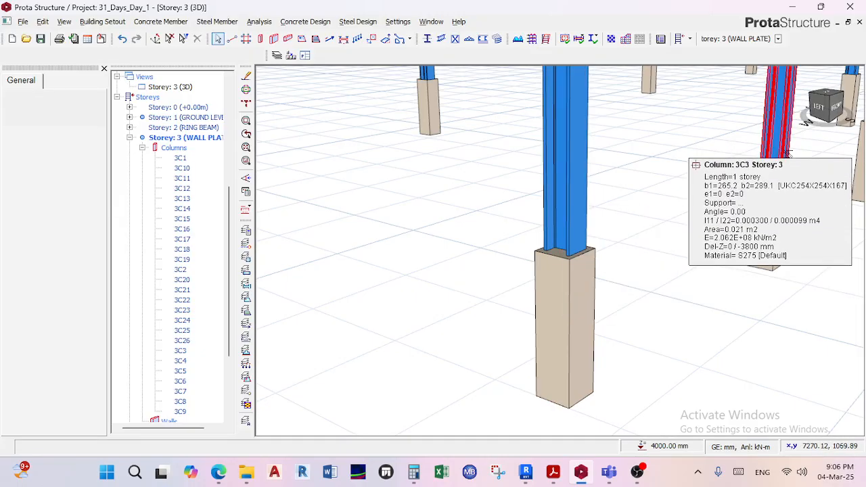
scroll(761, 336, "down", 2)
middle_click_drag(762, 336, 587, 323)
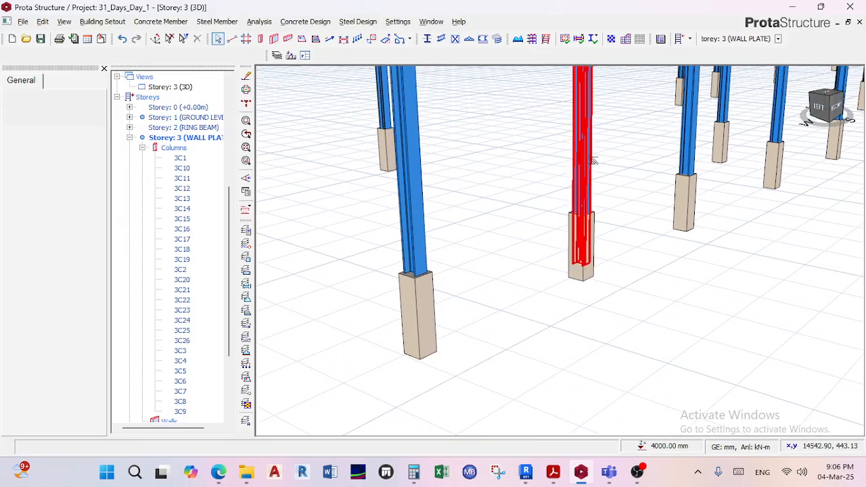
scroll(582, 222, "down", 3)
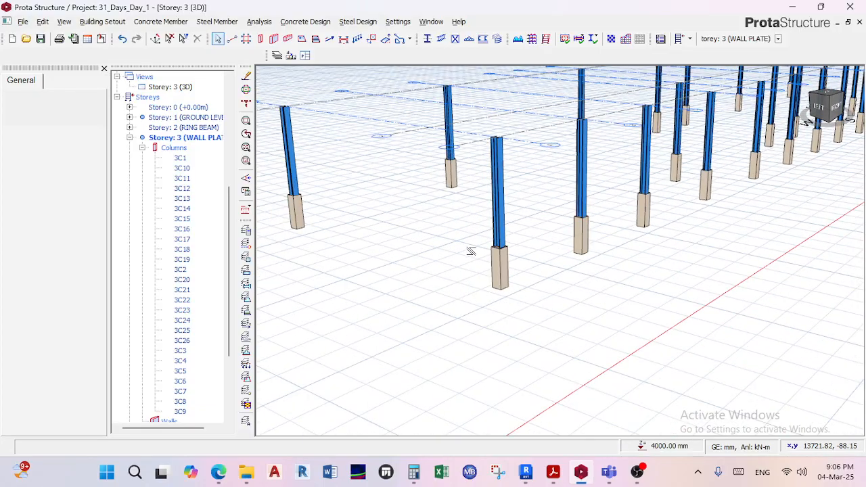
scroll(471, 251, "up", 4)
scroll(532, 232, "down", 3)
scroll(608, 224, "down", 4)
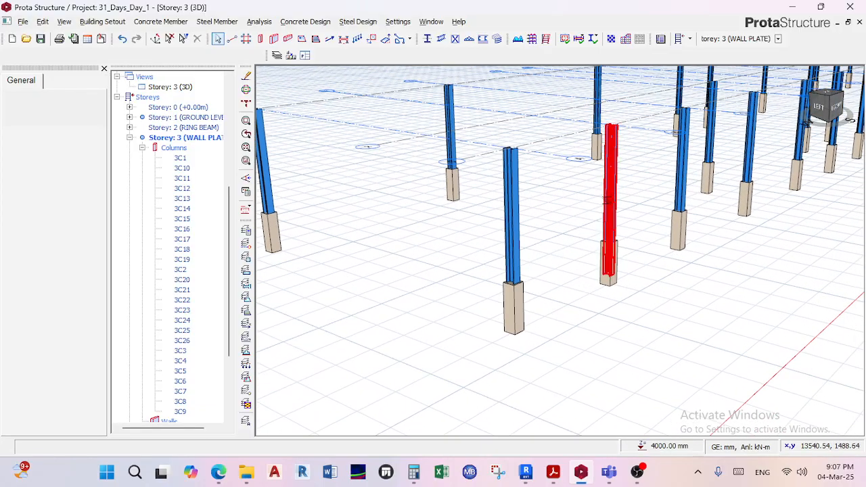
scroll(603, 236, "down", 3)
scroll(603, 233, "up", 4)
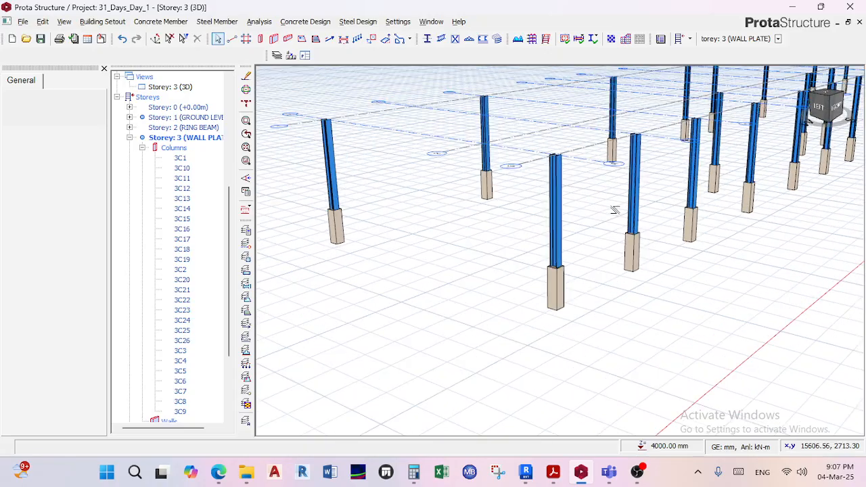
mouse_move(650, 218)
scroll(580, 280, "down", 5)
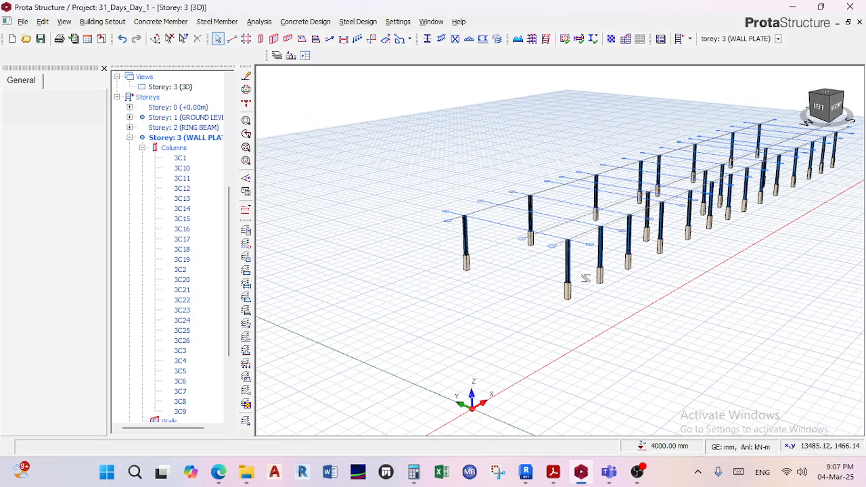
scroll(609, 266, "up", 2)
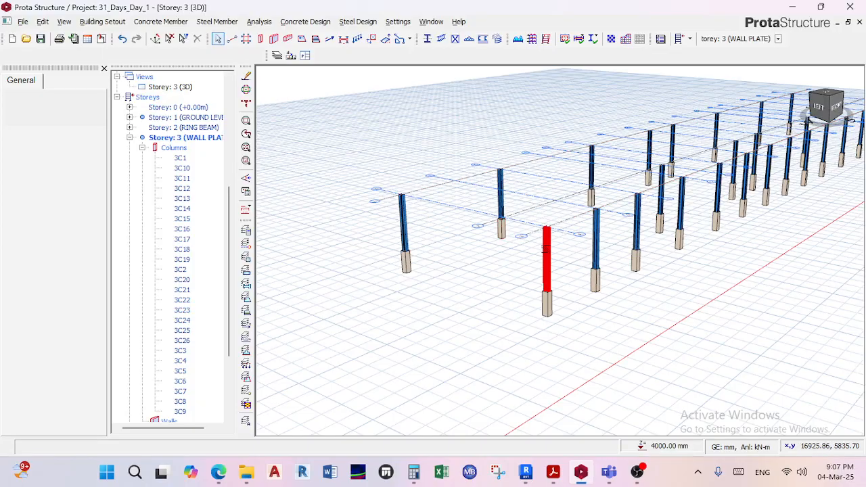
scroll(546, 251, "up", 2)
mouse_move(551, 252)
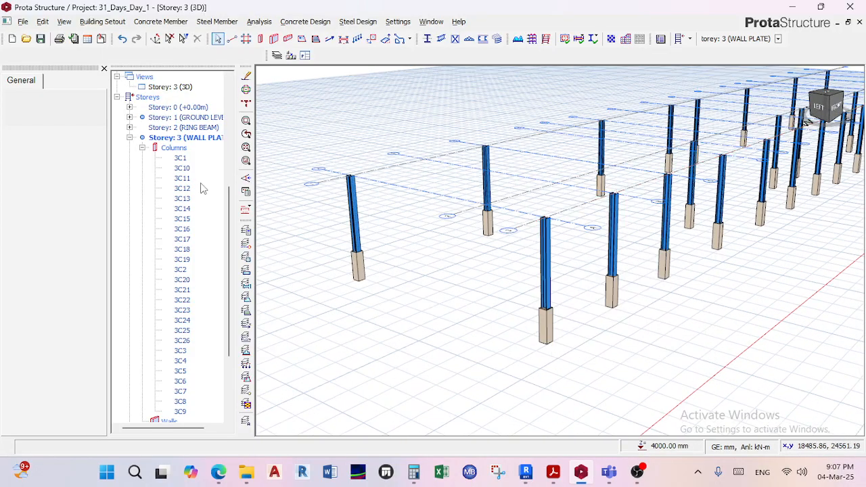
Switch the Storey 3 view from 3D to plan and show column 3C2 at the crossing of axes A and 3.
double_click(202, 138)
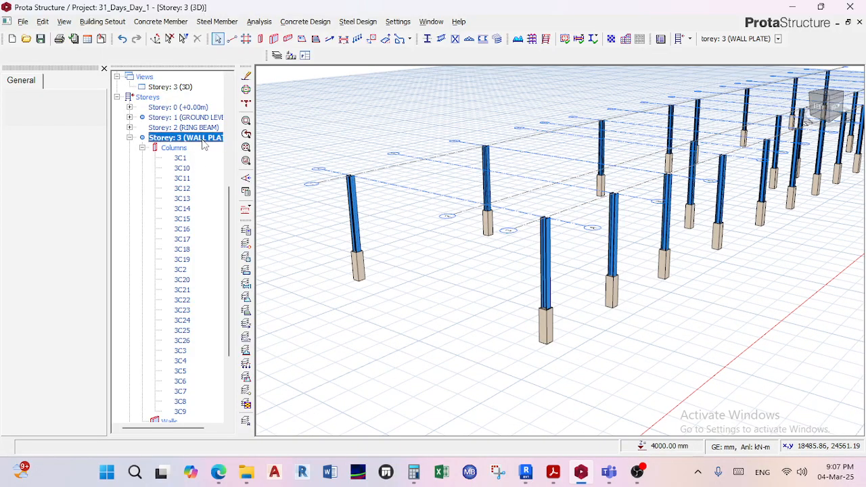
left_click(185, 301)
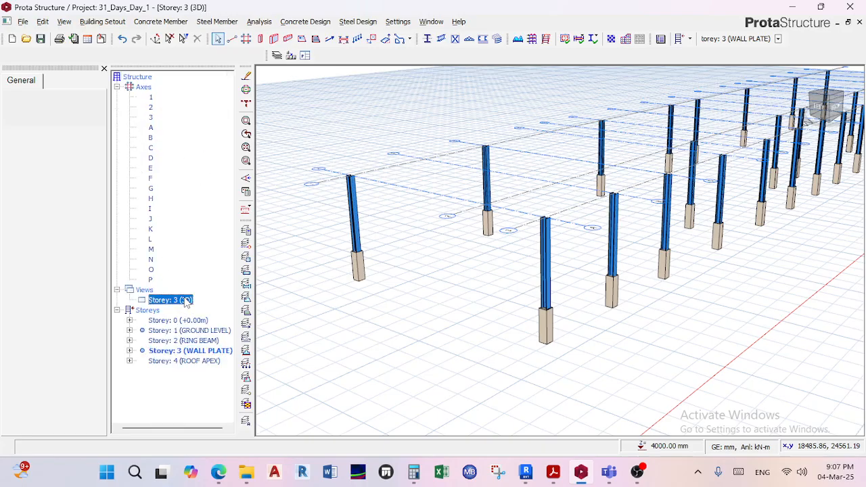
right_click(187, 301)
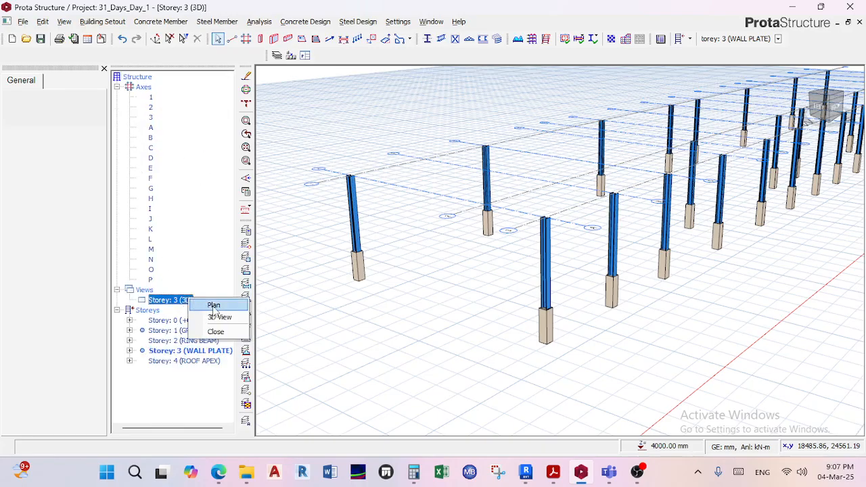
left_click(213, 306)
scroll(433, 243, "up", 5)
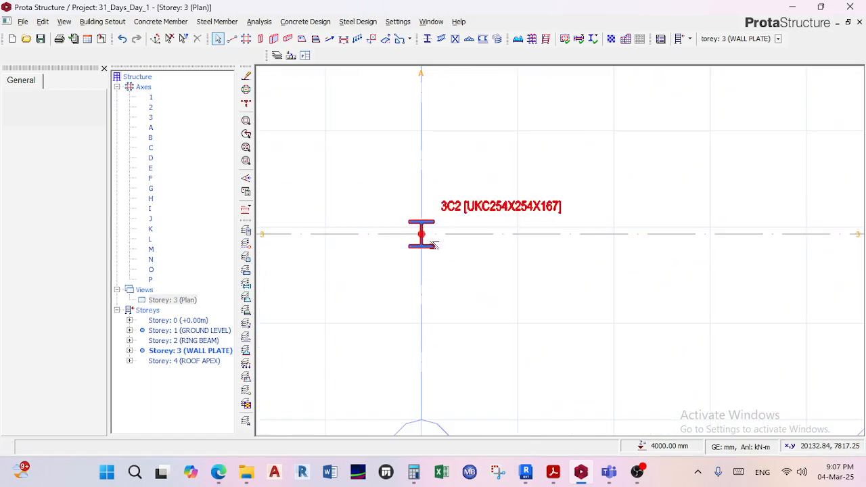
Open the plans of Storey 2 (RING BEAM) and Storey 1 (GROUND LEVEL), examining the concrete columns along axis 3.
double_click(193, 340)
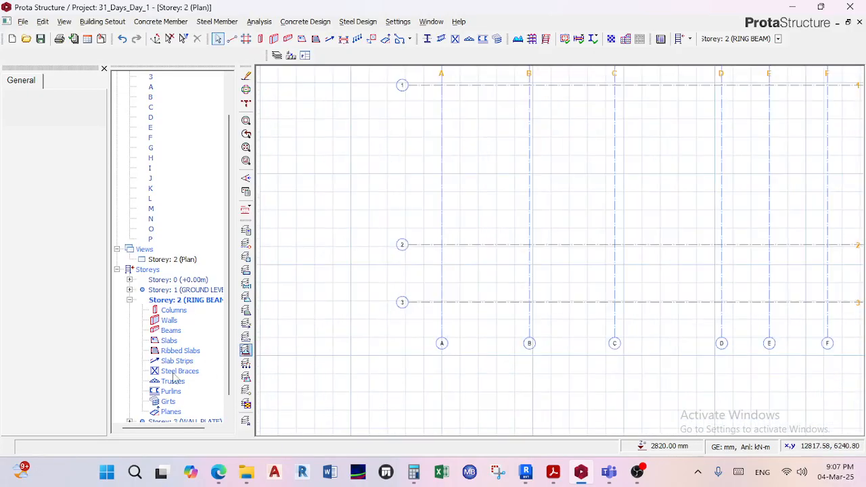
double_click(188, 290)
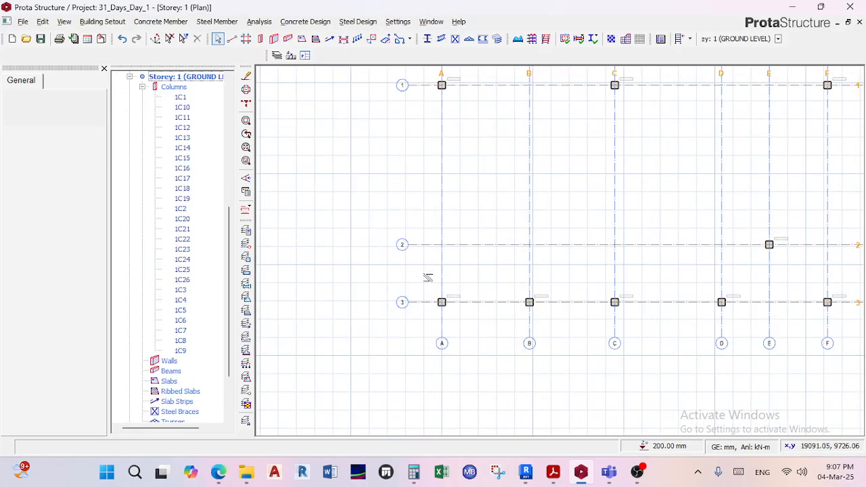
scroll(433, 288, "up", 2)
scroll(443, 291, "up", 2)
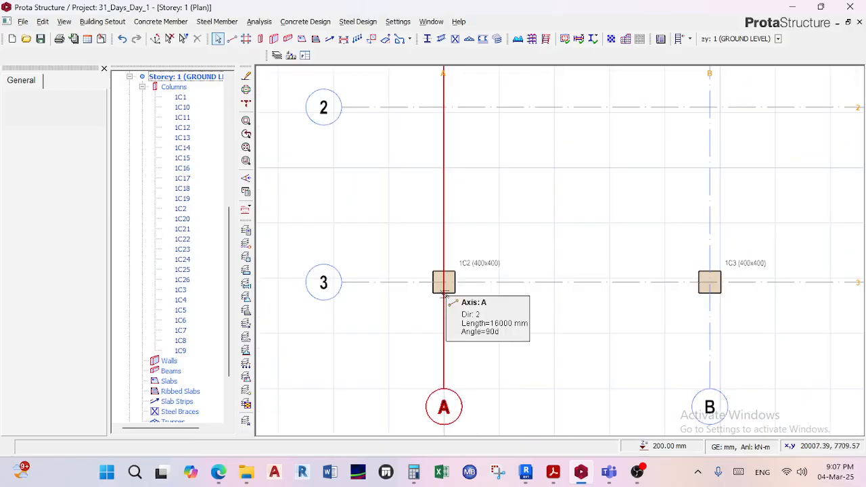
scroll(445, 293, "down", 3)
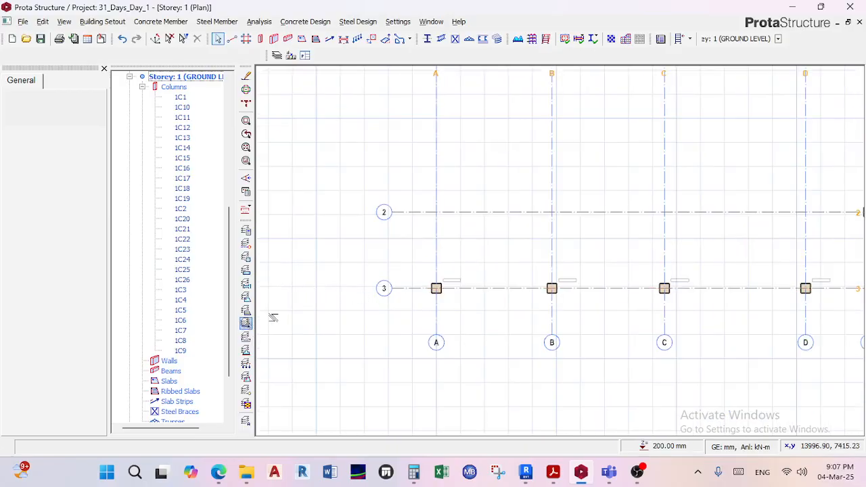
scroll(436, 287, "up", 2)
scroll(434, 288, "up", 1)
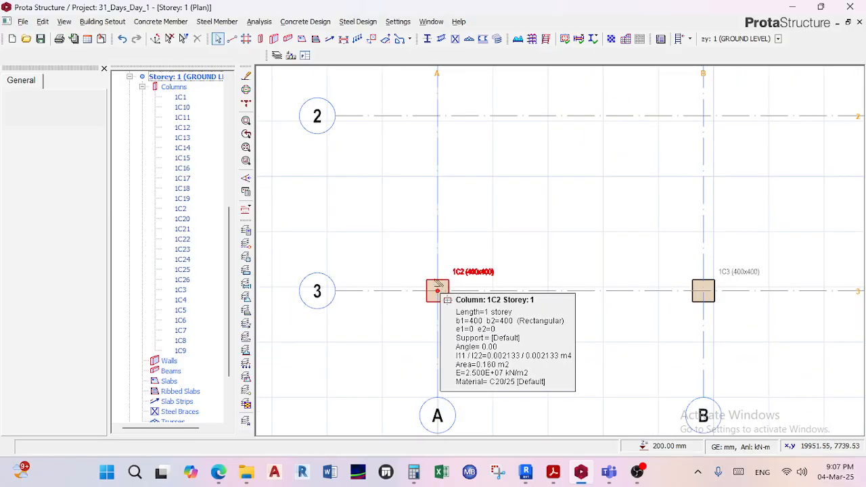
Open the plan of Storey 3 (WALL PLATE) and show its complete axis grid with all steel columns.
left_click(129, 77)
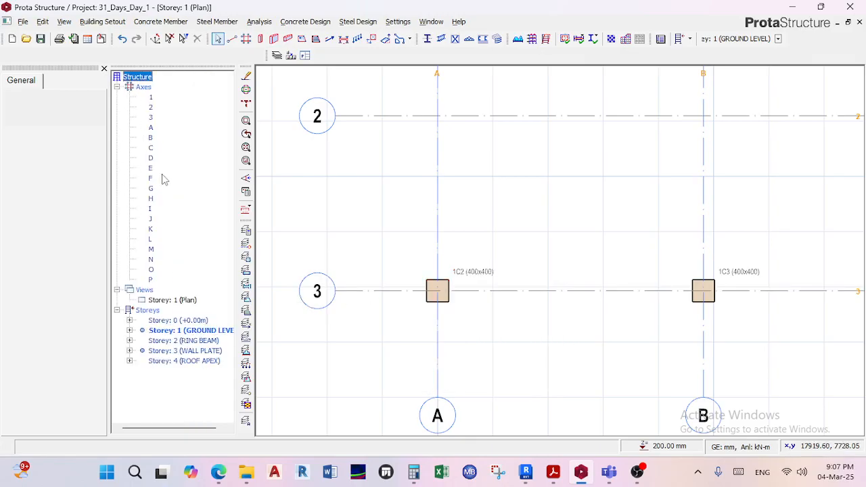
double_click(203, 351)
scroll(420, 316, "down", 3)
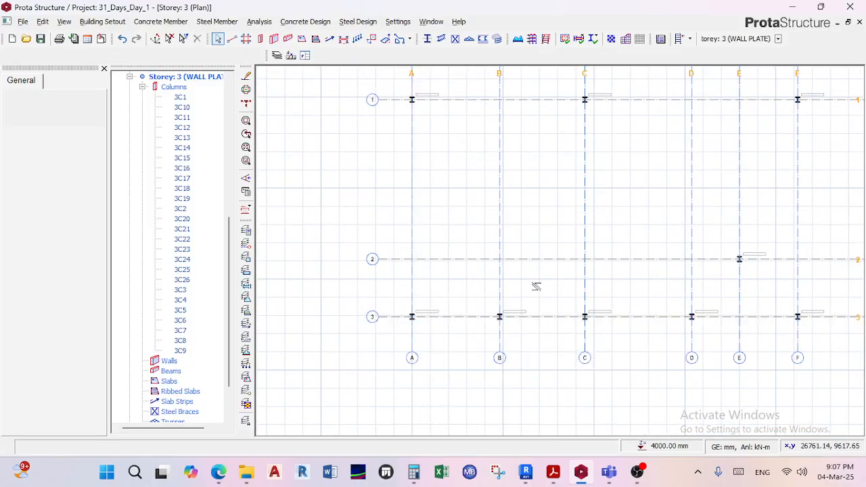
scroll(413, 314, "down", 5)
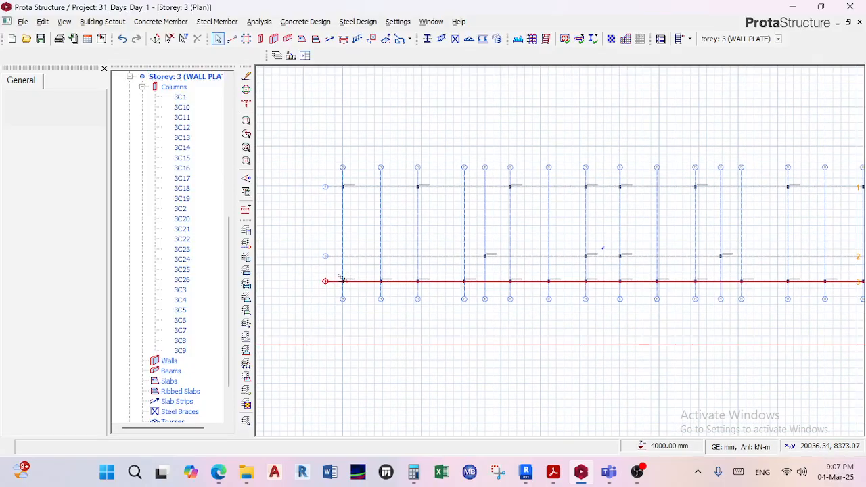
scroll(343, 279, "down", 3)
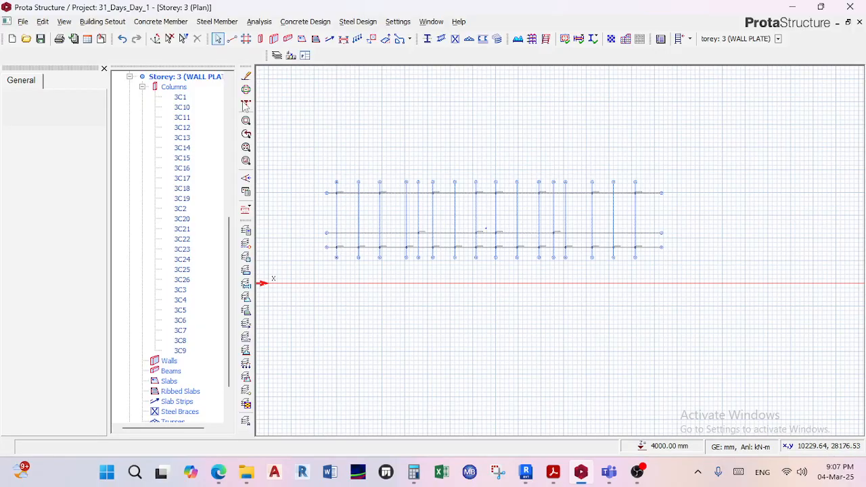
left_click_drag(302, 138, 736, 304)
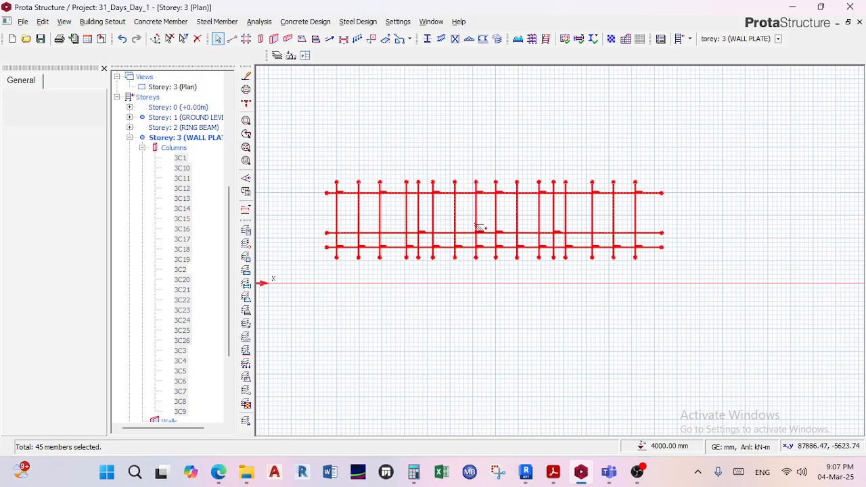
scroll(392, 187, "up", 4)
scroll(439, 201, "down", 5)
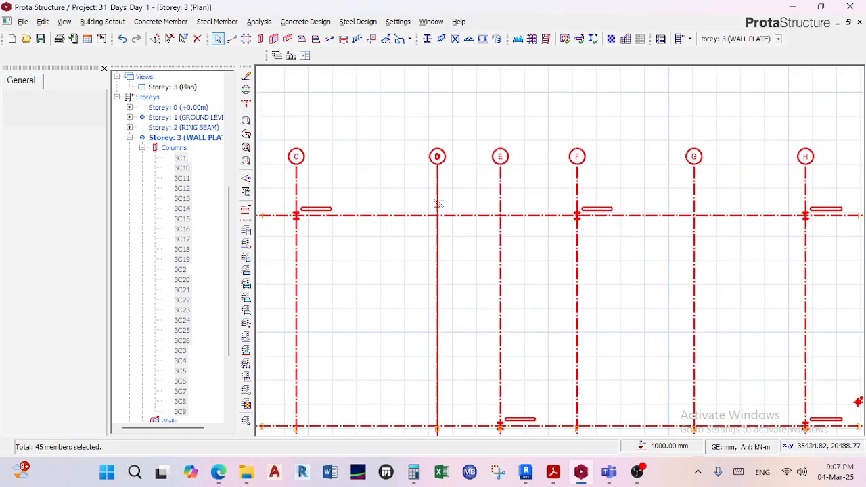
scroll(452, 176, "up", 3)
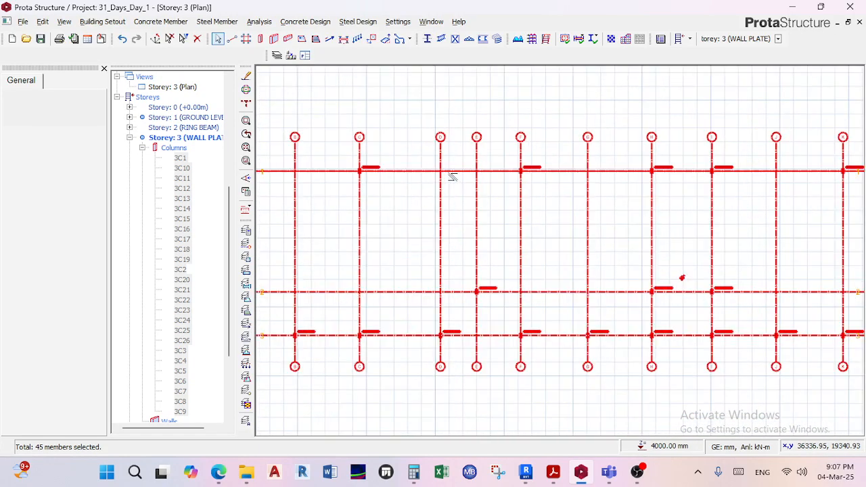
scroll(451, 184, "down", 3)
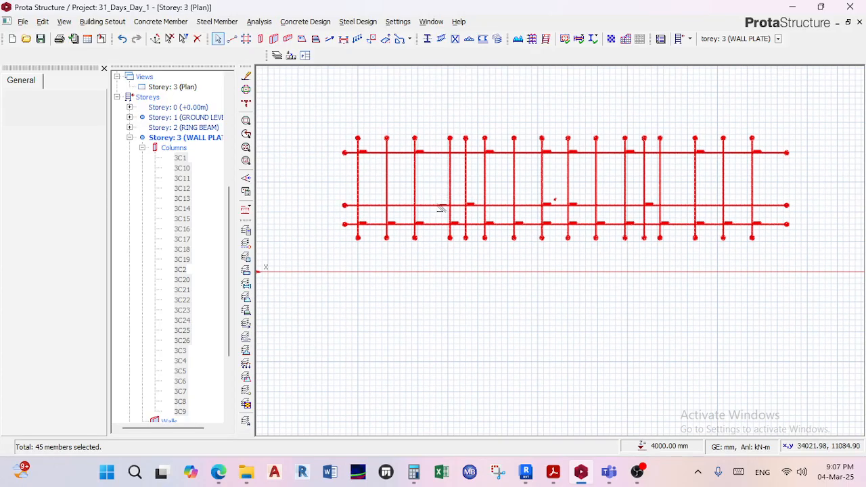
mouse_move(441, 207)
key("Escape")
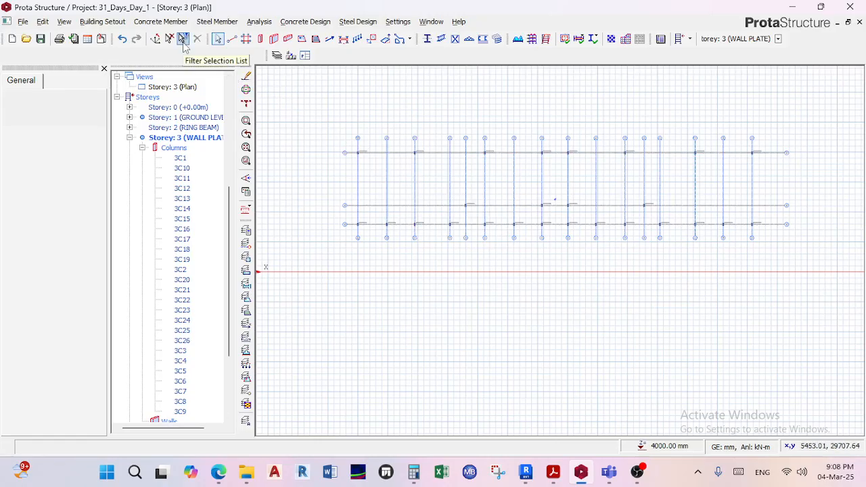
Restrict the selection filter to the Column member type only.
left_click(182, 39)
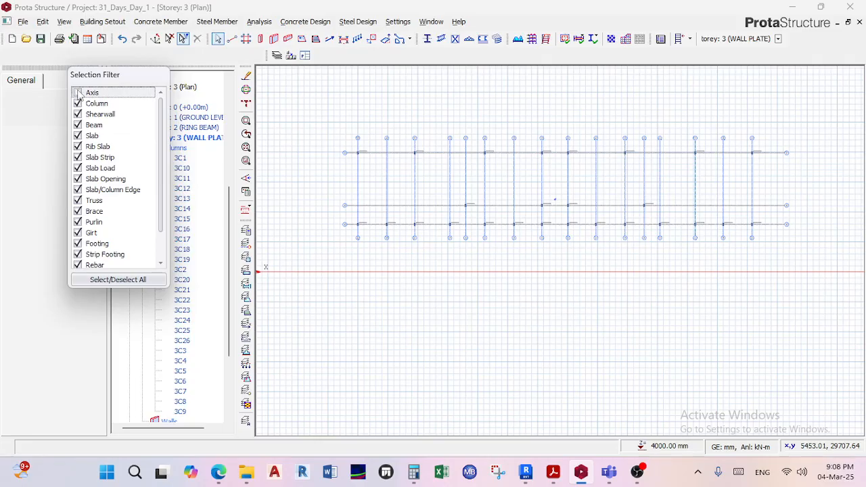
left_click(111, 280)
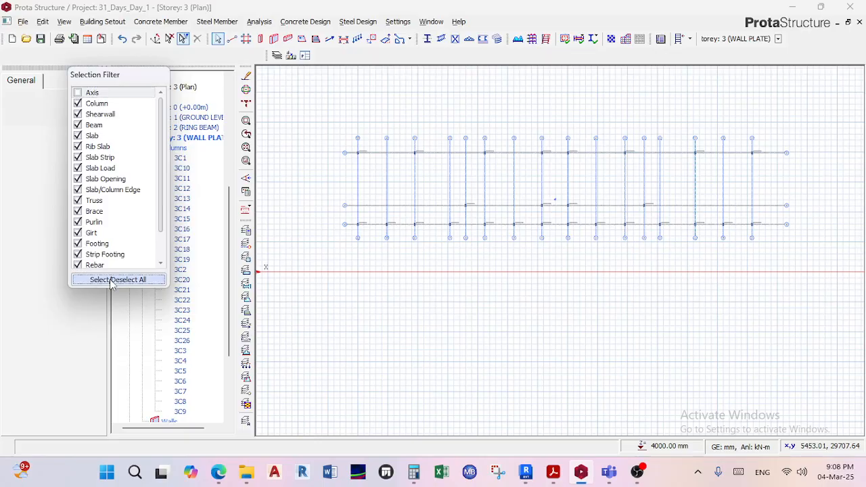
left_click(111, 280)
left_click(111, 280)
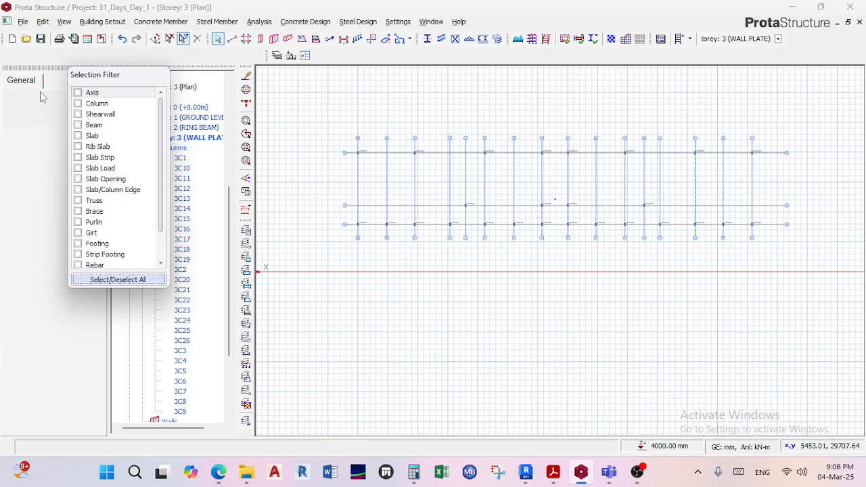
left_click(78, 104)
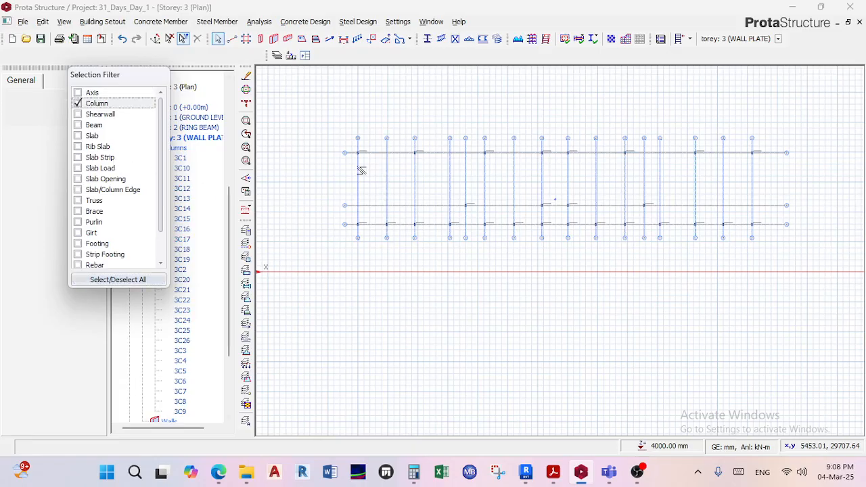
Select all steel columns across the Storey 3 plan and open their properties in the Column Table.
left_click_drag(311, 109, 851, 287)
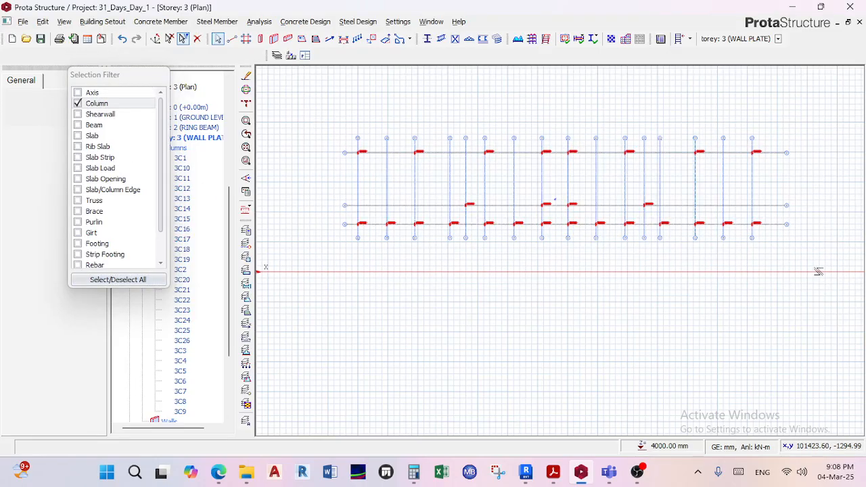
scroll(496, 228, "up", 2)
scroll(496, 228, "up", 5)
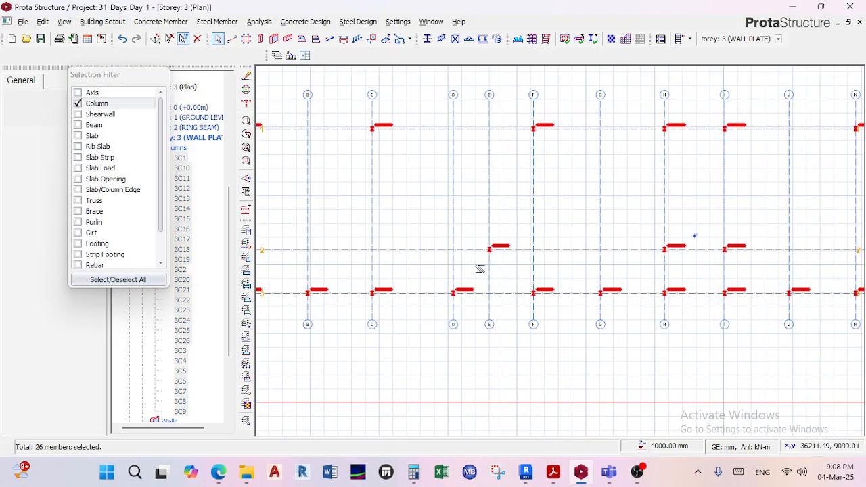
scroll(424, 266, "down", 4)
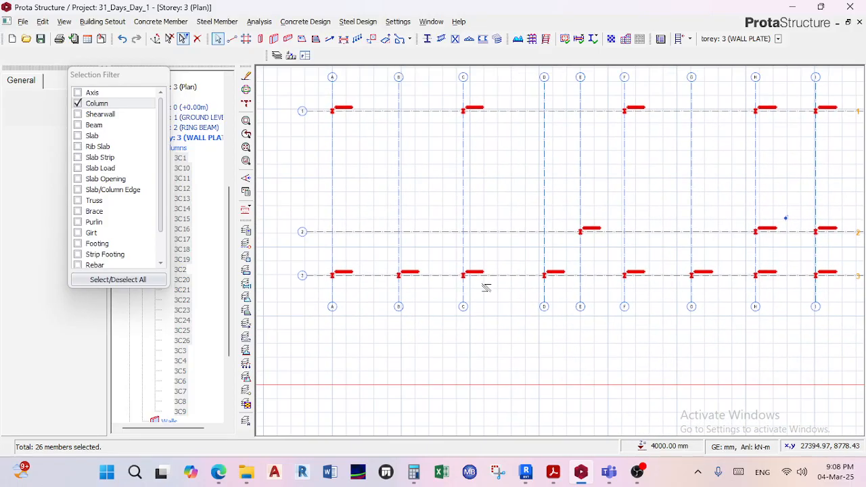
scroll(469, 285, "up", 3)
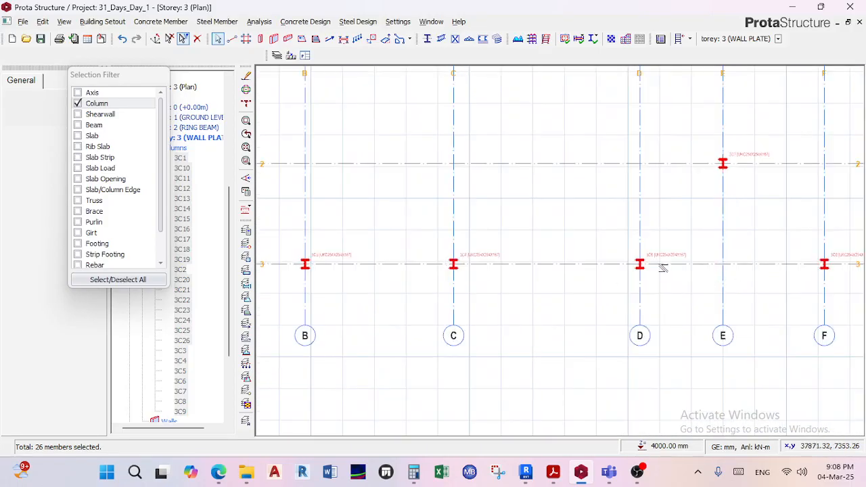
scroll(661, 267, "down", 2)
right_click(548, 263)
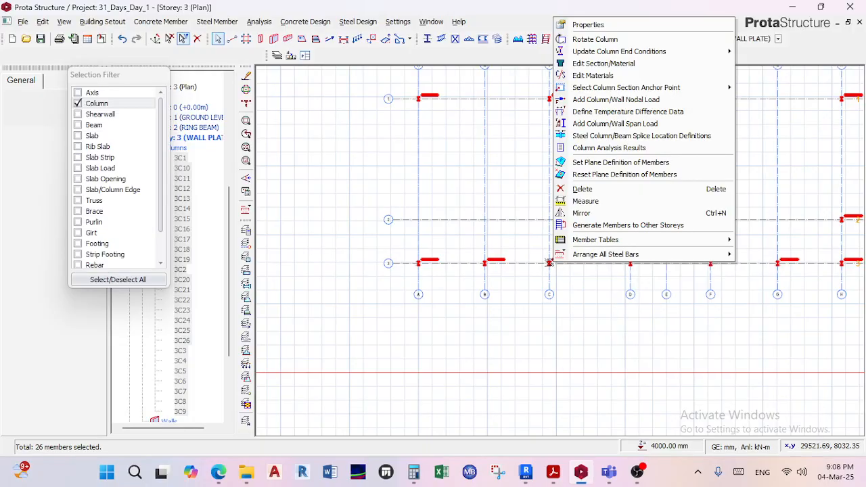
left_click(617, 26)
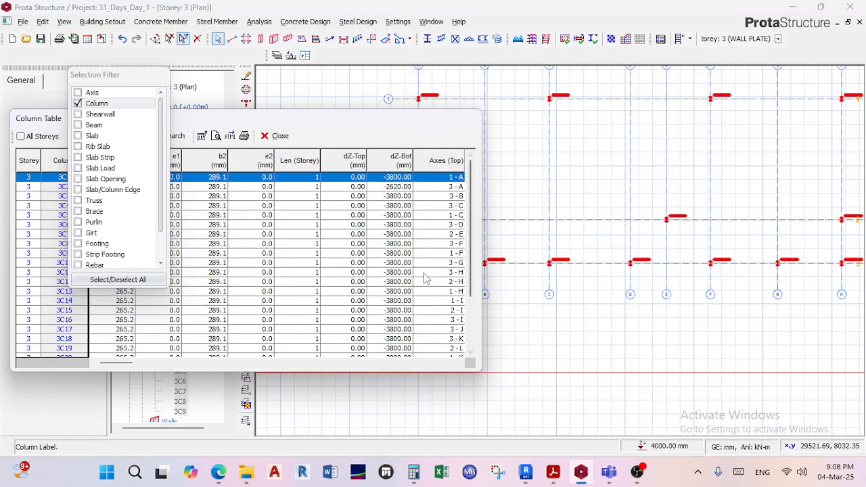
Examine the dZ-Bot values of the Storey 3 columns in the Column Table, enlarging it to show more rows and the bottom axes.
left_click_drag(319, 126, 619, 115)
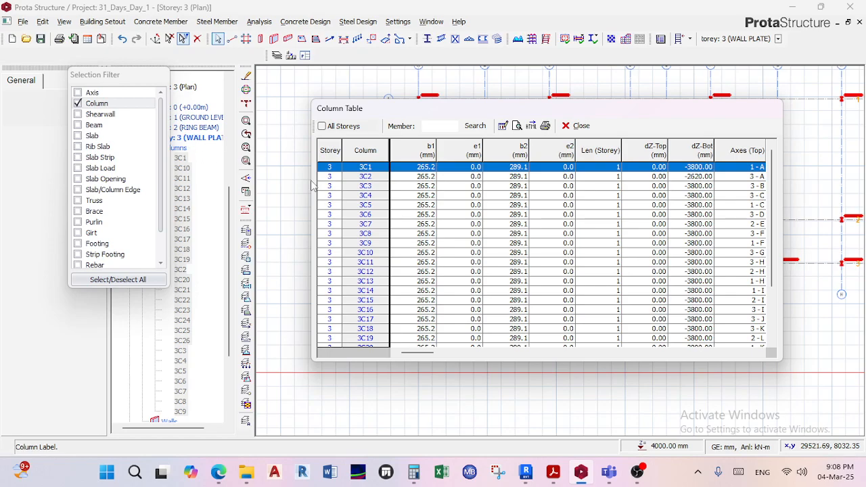
scroll(366, 181, "down", 1)
scroll(364, 195, "down", 2)
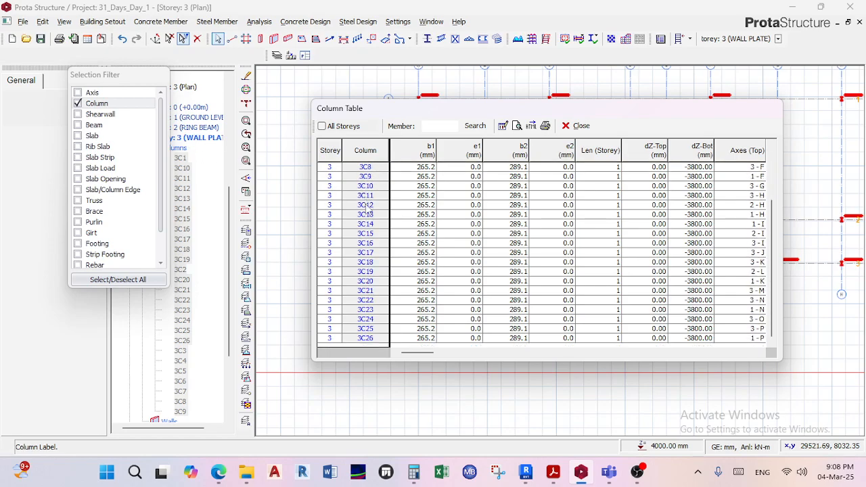
scroll(368, 227, "up", 3)
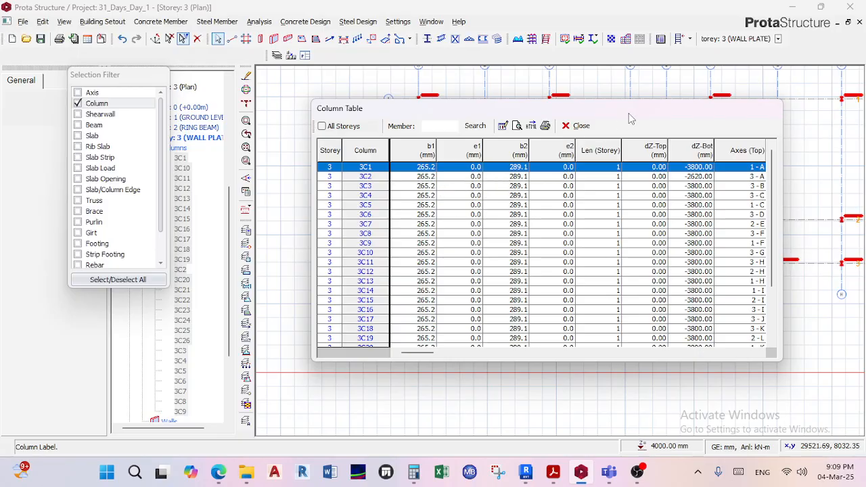
left_click_drag(628, 113, 485, 132)
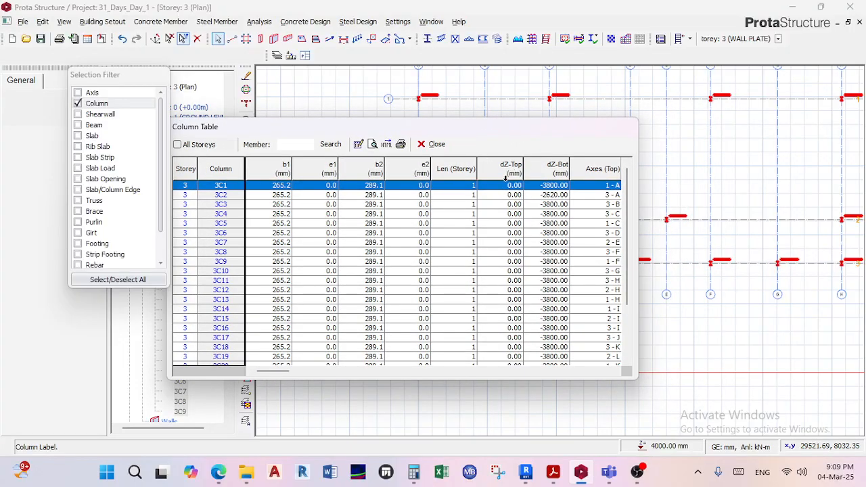
left_click(504, 169)
left_click_drag(640, 373, 712, 375)
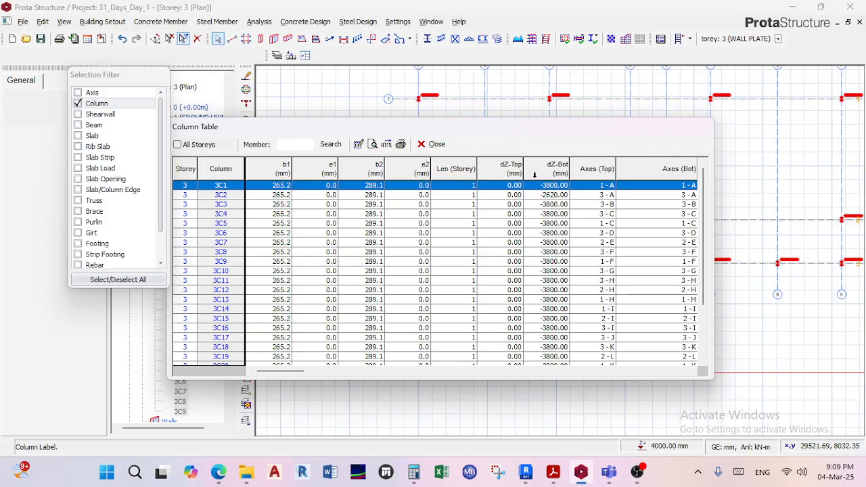
left_click_drag(529, 119, 530, 78)
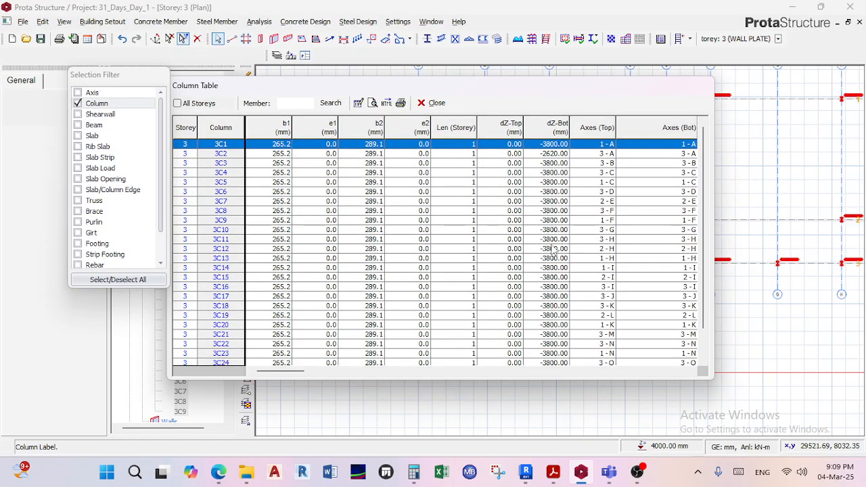
Set dZ-Bot to -2620 mm for all Storey 3 columns at once by editing the whole dZ-Bot column of the Column Table.
left_click(552, 154)
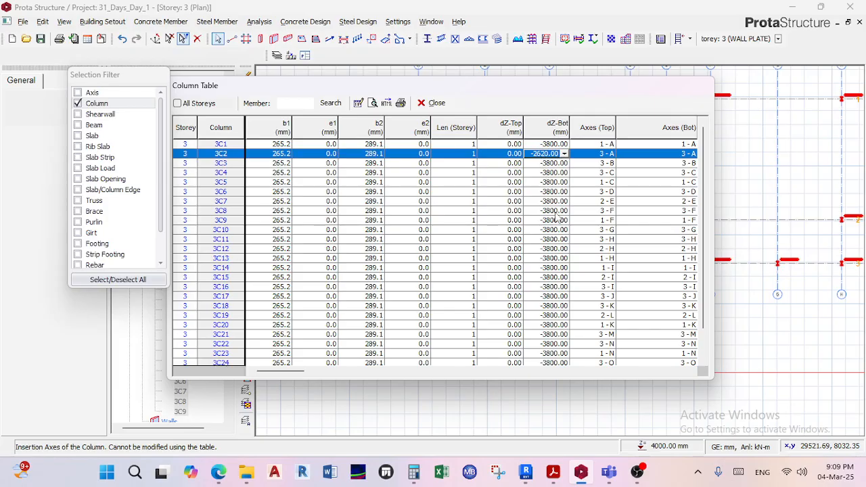
left_click(552, 165)
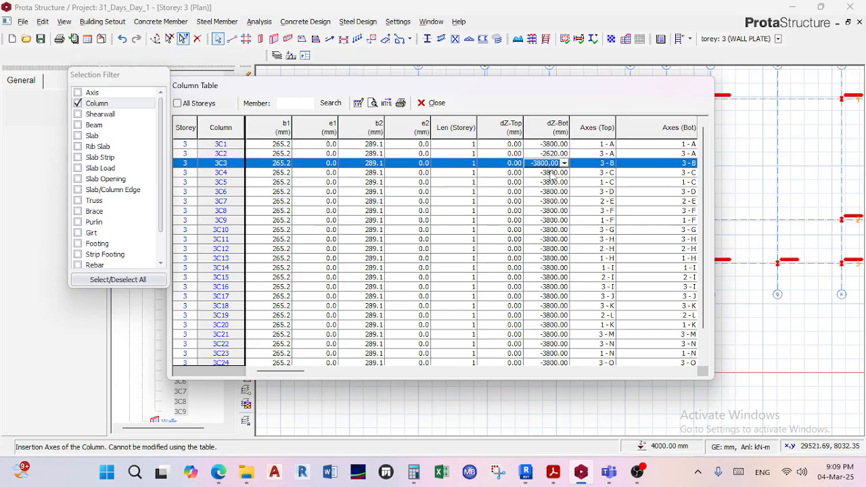
left_click(552, 175)
left_click(553, 183)
left_click(554, 191)
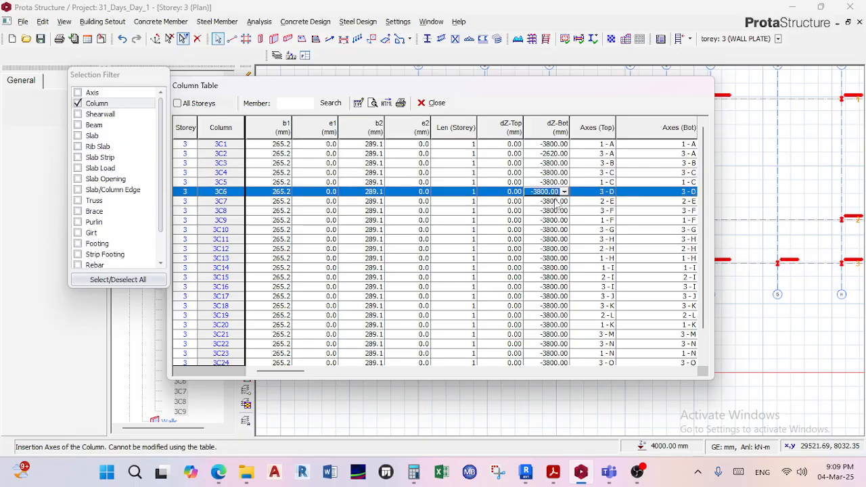
key("Down")
key("Down")
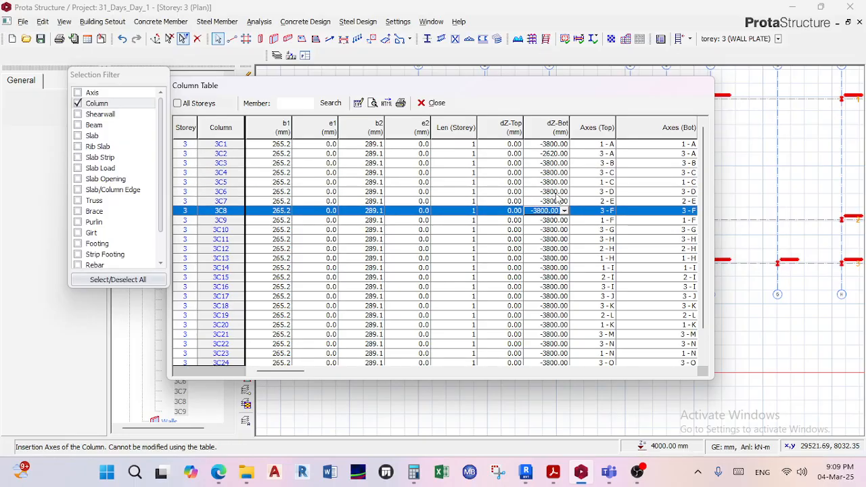
left_click(551, 116)
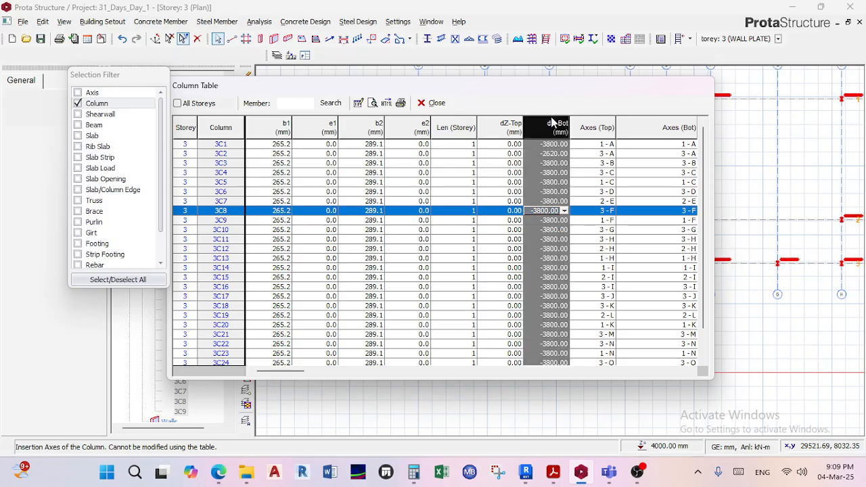
type("-2620")
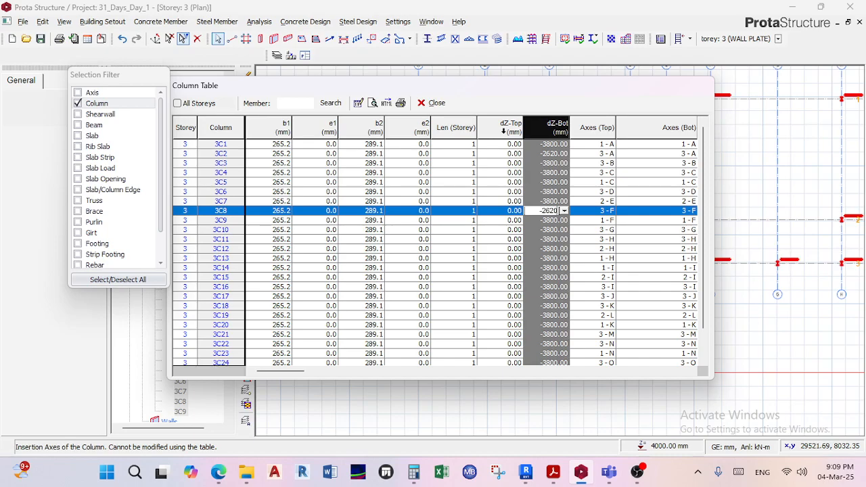
key("Return")
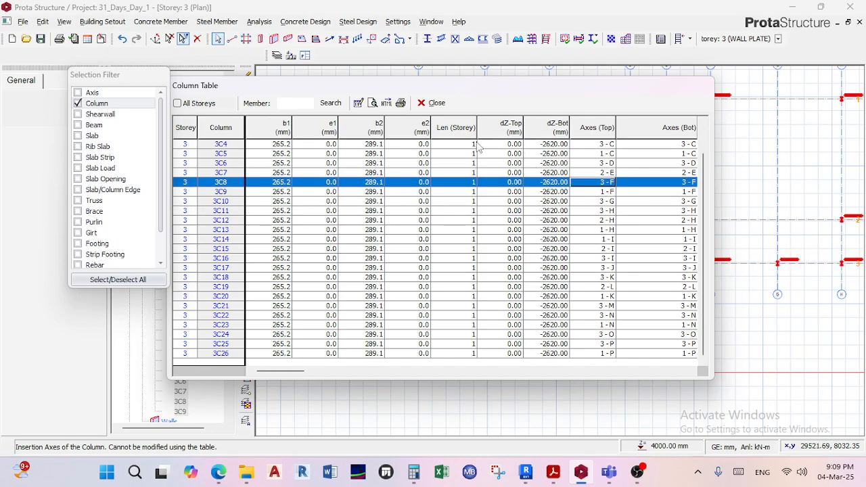
Close the Column Table and the selection filter, and pick the Storey 3 plan among the project's views.
left_click(432, 102)
scroll(549, 221, "down", 3)
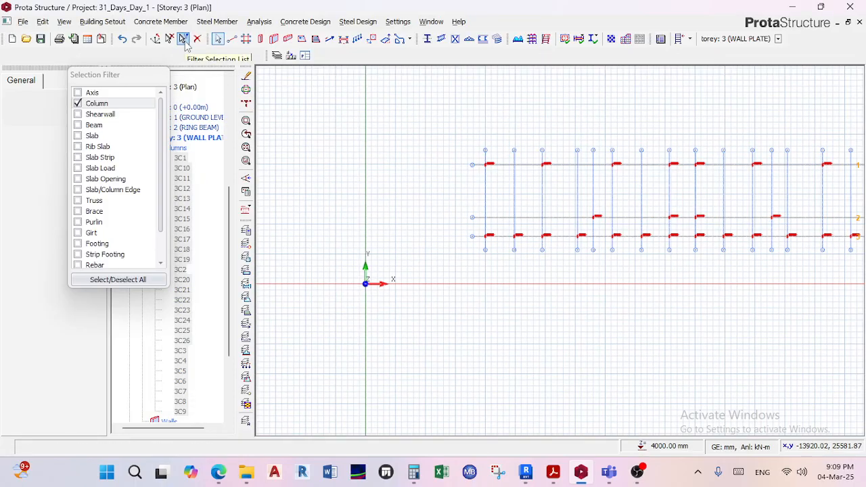
left_click(183, 39)
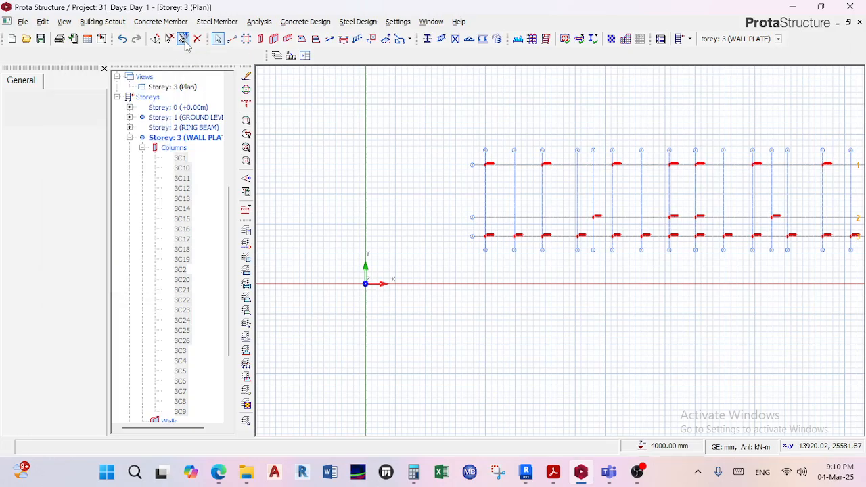
left_click(192, 89)
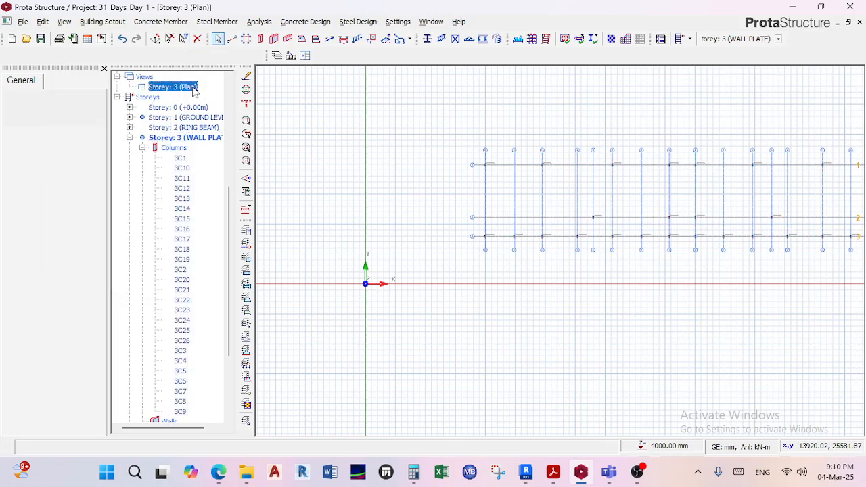
Switch the Storey 3 view from plan to 3D to show the columns as a model.
right_click(193, 90)
left_click(228, 107)
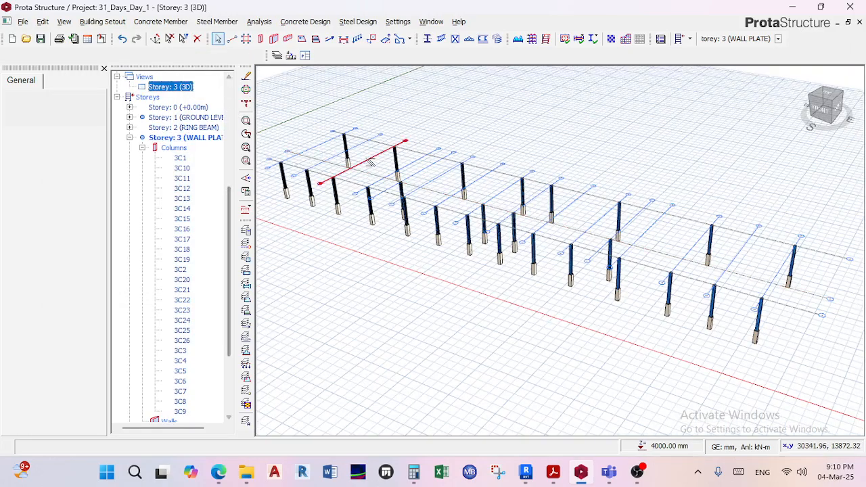
middle_click_drag(371, 162, 370, 317)
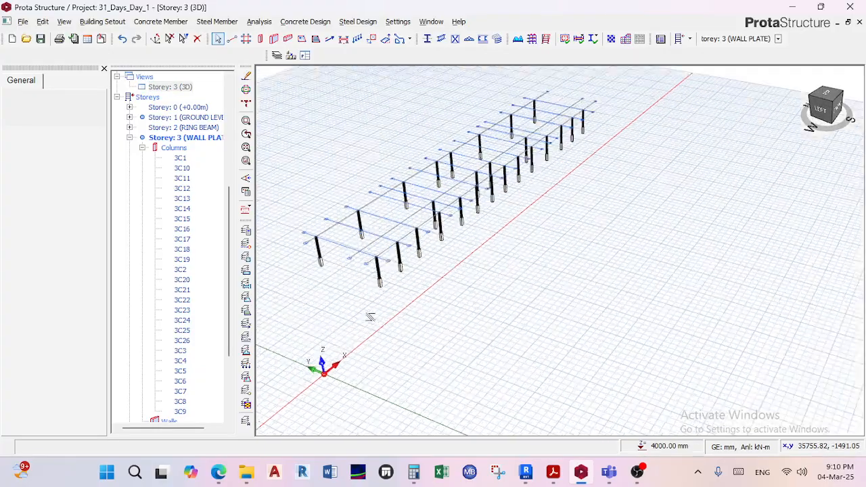
Examine where the steel columns near axis A meet the concrete columns below them, selecting steel column 3C3.
scroll(375, 285, "up", 6)
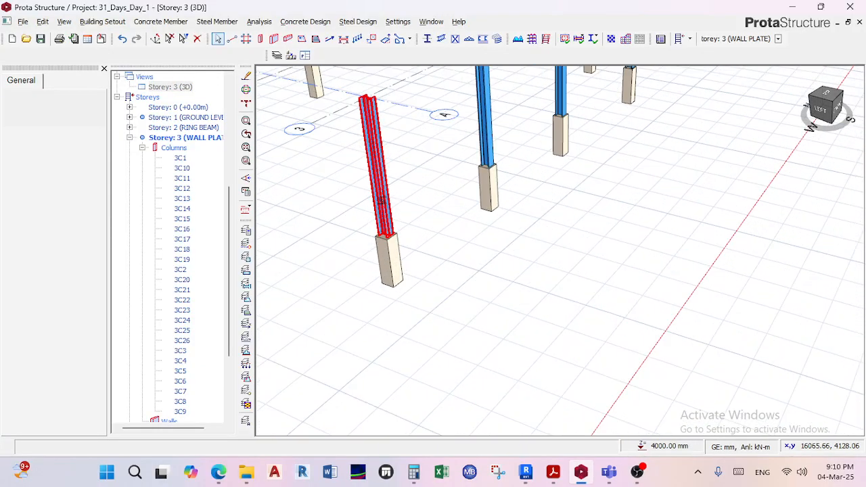
right_click_drag(381, 201, 385, 194)
left_click(503, 143)
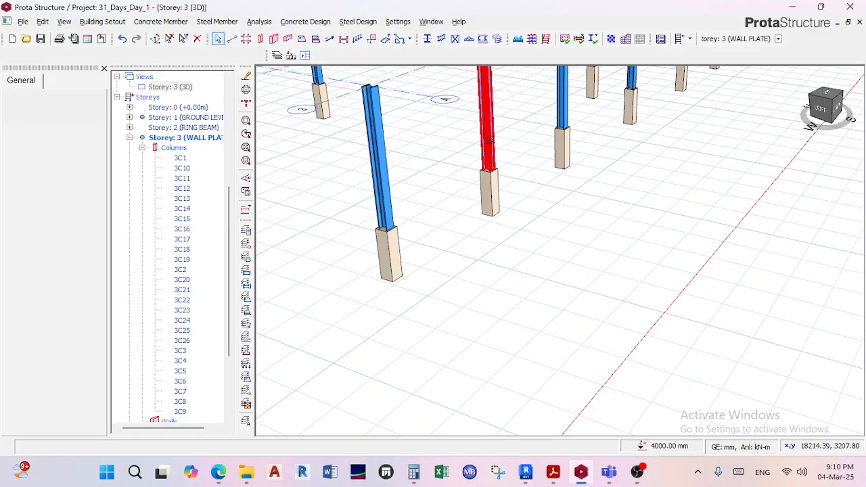
scroll(485, 165, "up", 5)
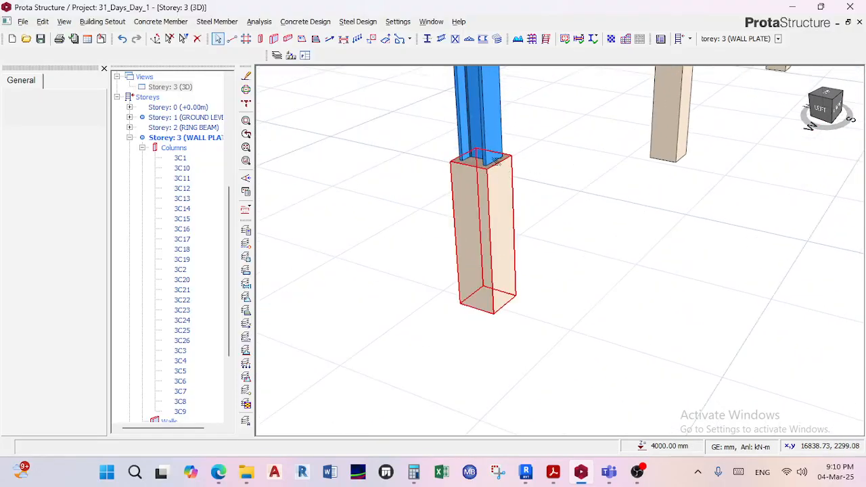
scroll(517, 187, "down", 2)
right_click(517, 188)
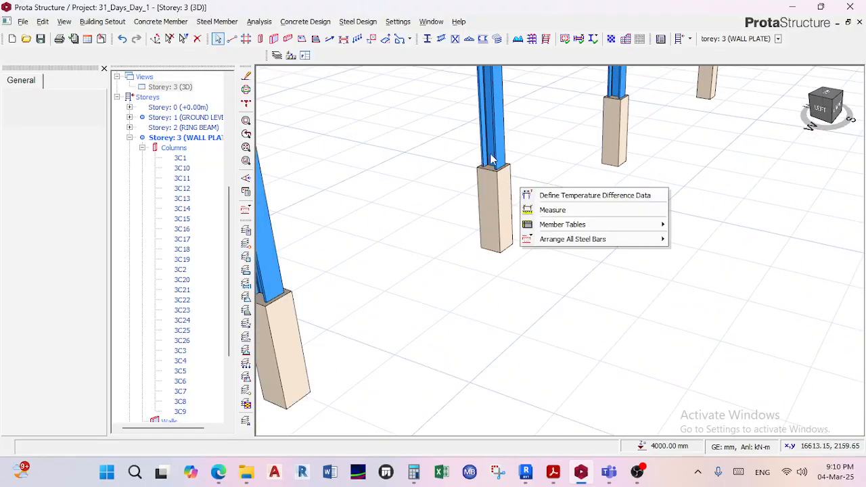
left_click(494, 161)
scroll(500, 164, "up", 3)
scroll(539, 180, "down", 2)
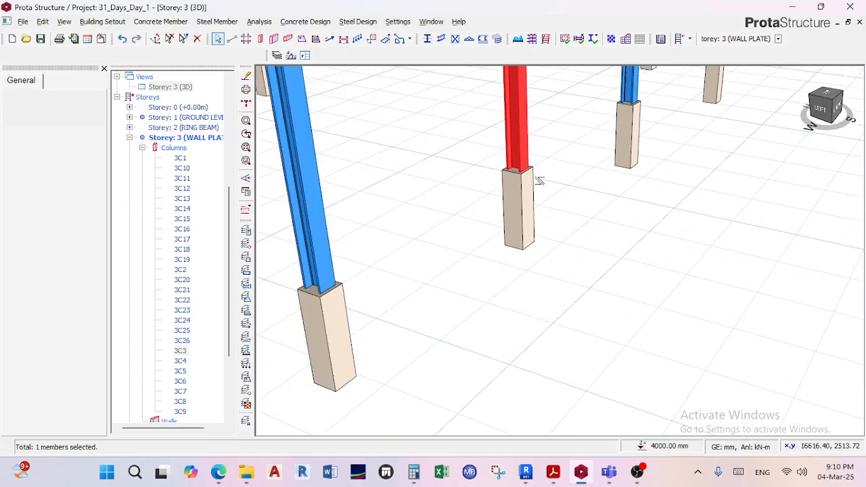
Check the bases of all Storey 3 columns in 3D and collapse Storey 3 (WALL PLATE) in the structure tree.
scroll(539, 181, "down", 5)
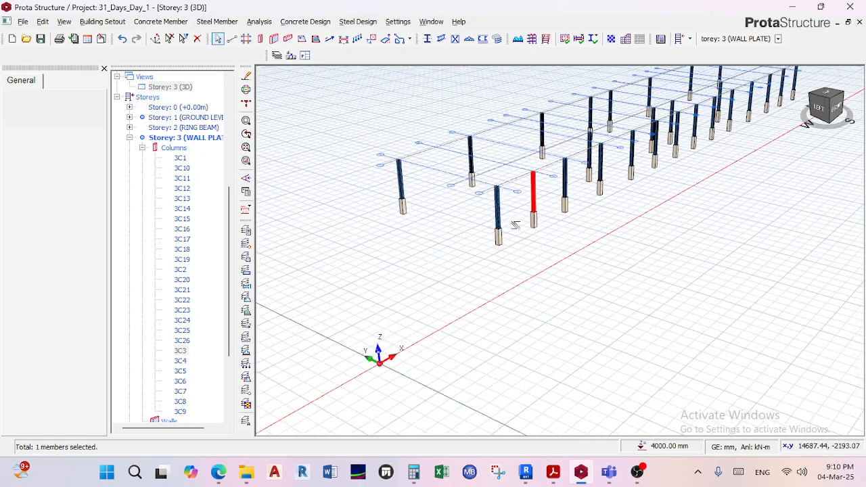
scroll(513, 234, "down", 4)
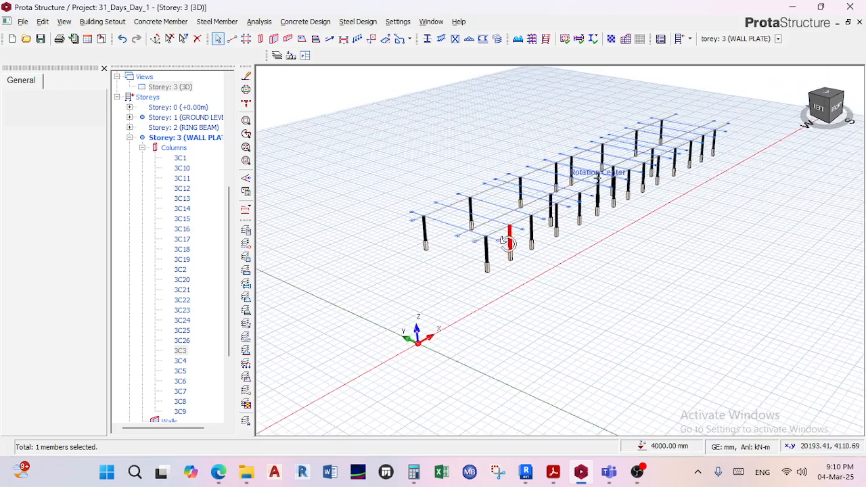
scroll(504, 243, "up", 3)
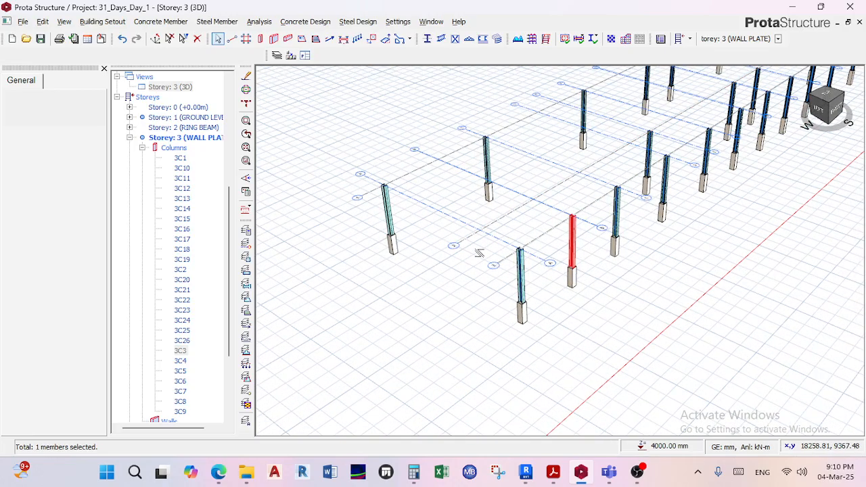
middle_click_drag(482, 248, 478, 237)
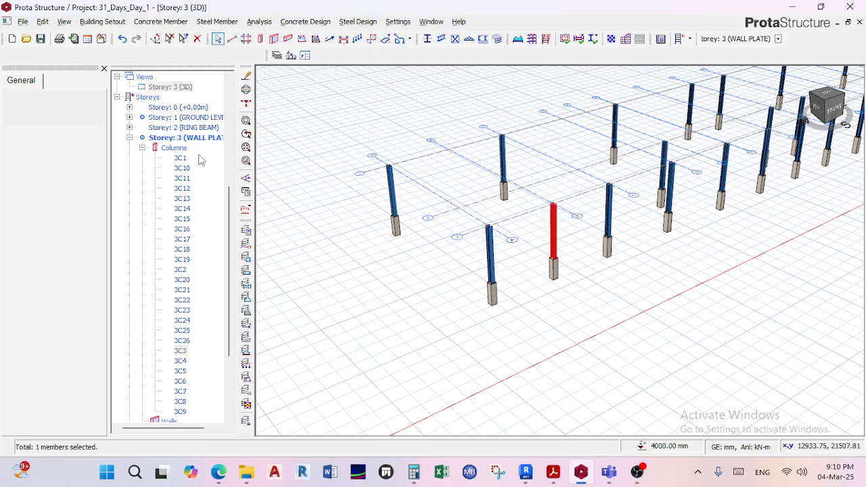
left_click(130, 138)
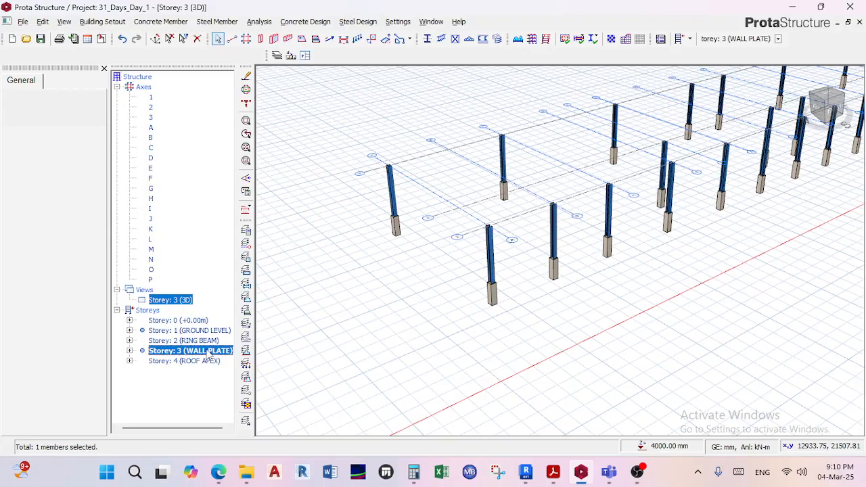
Inspect the columns around axes A to C in 3D, switch Storey 3 to plan and check the column layout there.
scroll(384, 162, "up", 5)
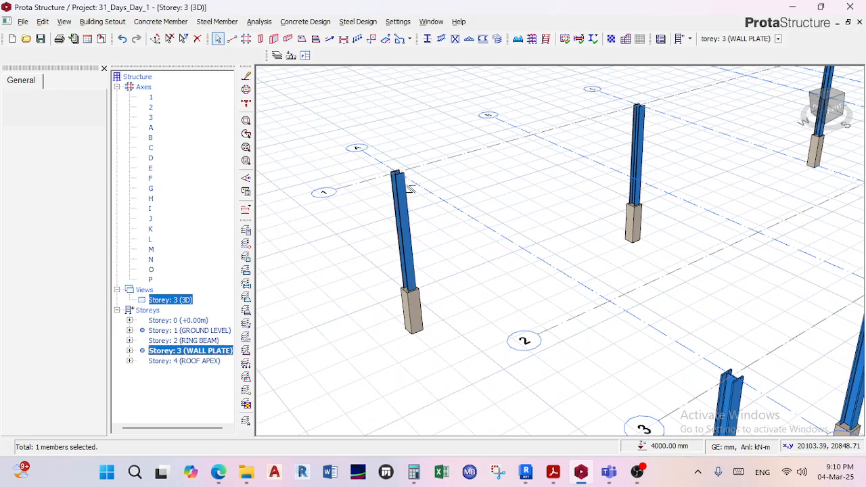
mouse_move(411, 188)
middle_mouse_down()
mouse_move(478, 177)
mouse_move(440, 151)
middle_mouse_up()
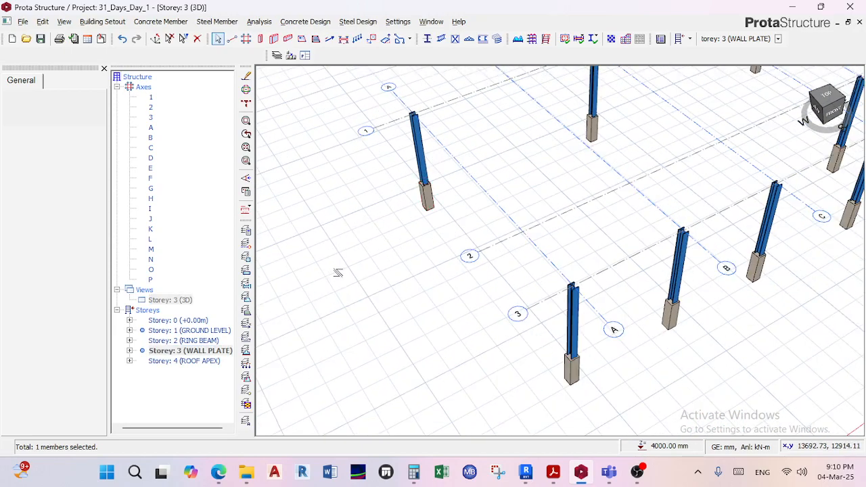
left_click(193, 350)
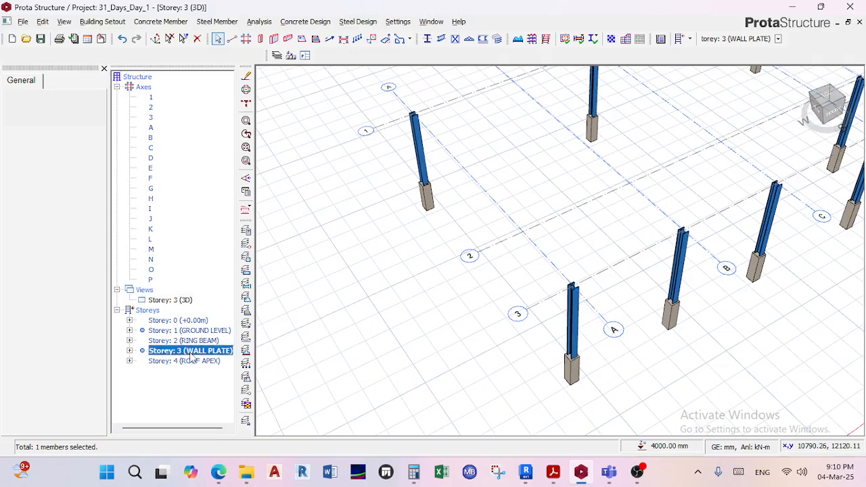
right_click(178, 303)
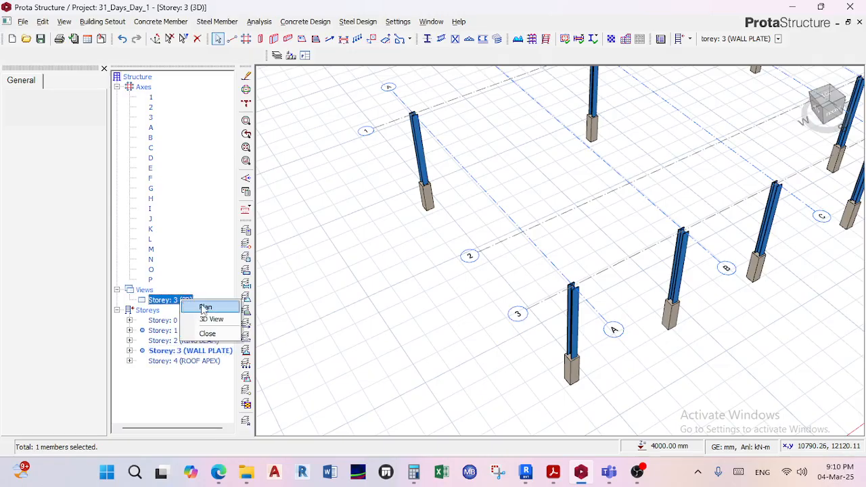
left_click(205, 306)
scroll(489, 195, "up", 3)
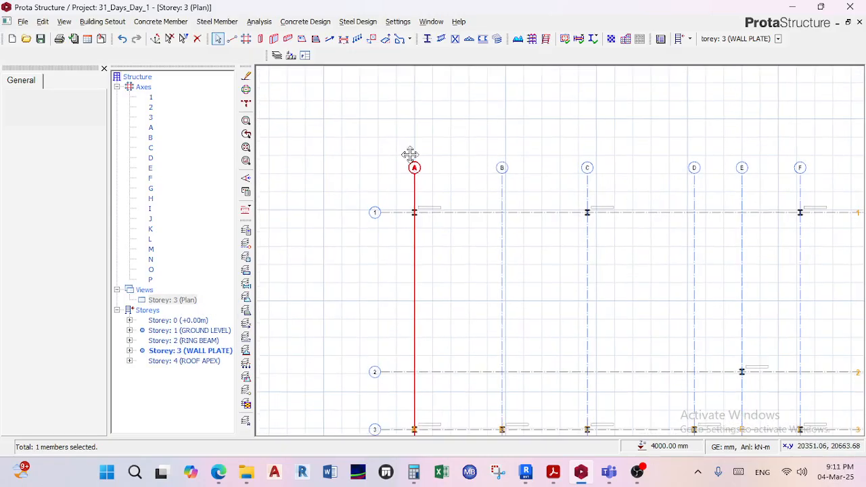
scroll(410, 155, "down", 2)
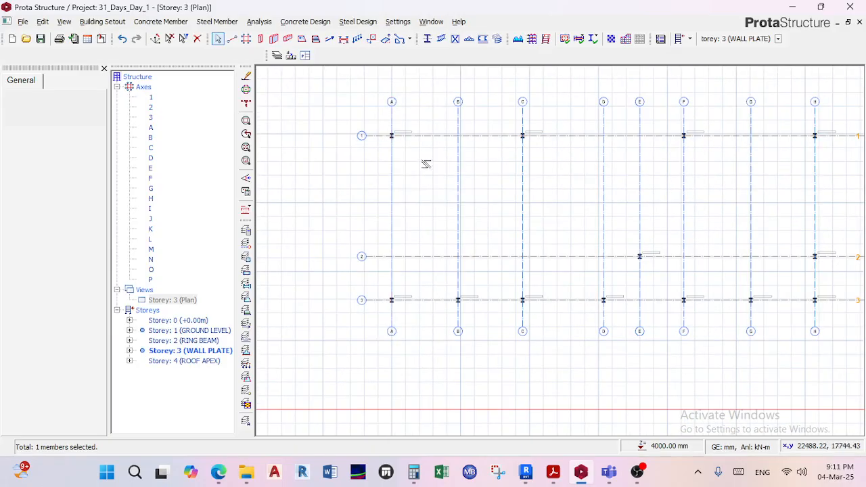
scroll(403, 139, "up", 2)
scroll(399, 149, "down", 1)
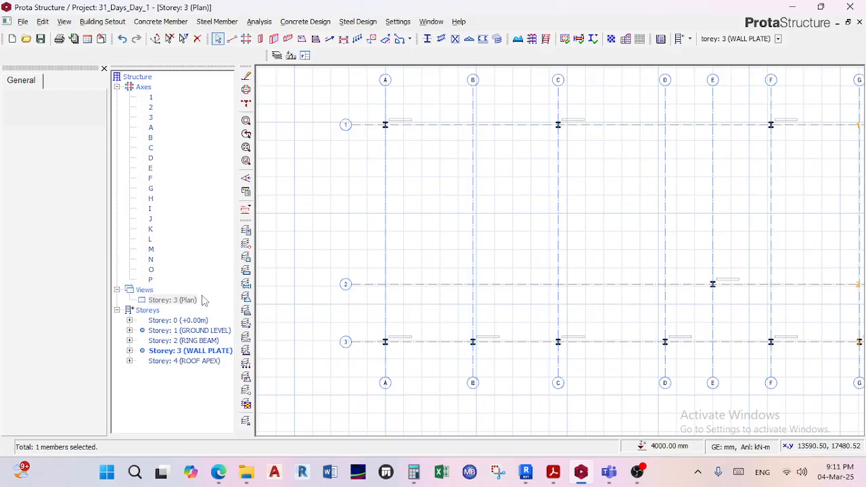
Return the Storey 3 view to 3D and examine the top of the steel column at axes A and 3.
right_click(194, 301)
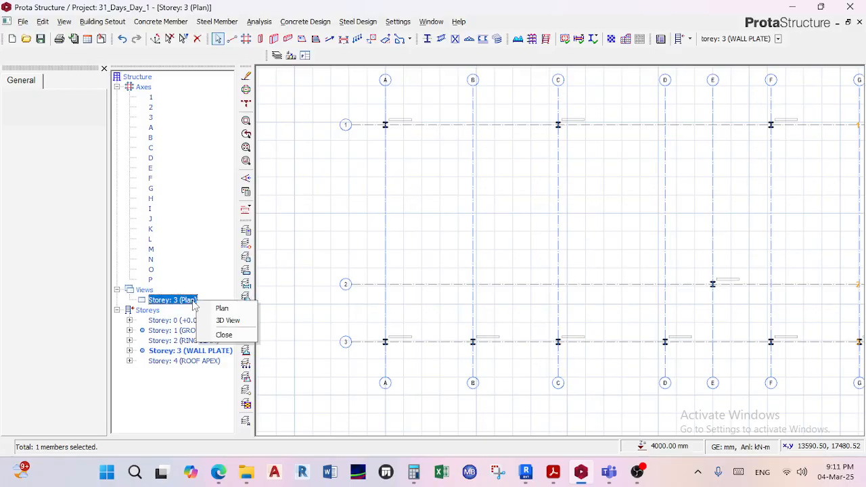
left_click(228, 320)
mouse_move(334, 232)
middle_mouse_down()
mouse_move(453, 209)
mouse_move(540, 150)
mouse_move(456, 298)
middle_mouse_up()
scroll(457, 298, "up", 5)
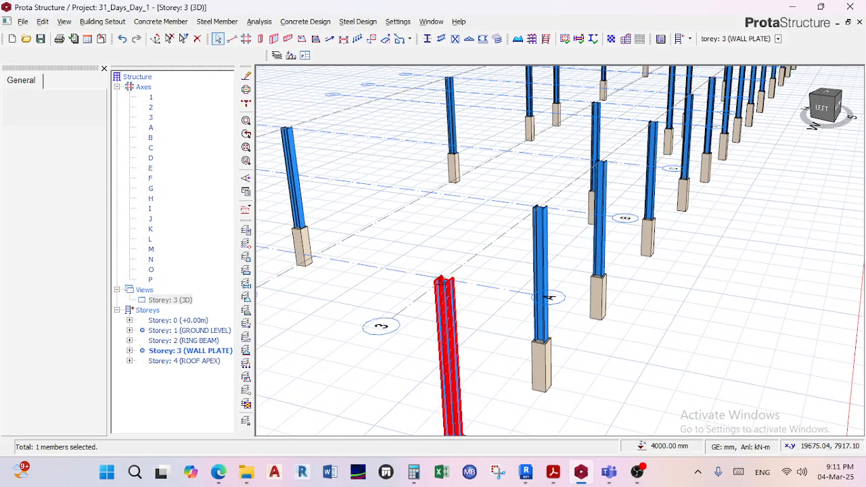
scroll(443, 285, "down", 2)
scroll(444, 289, "up", 4)
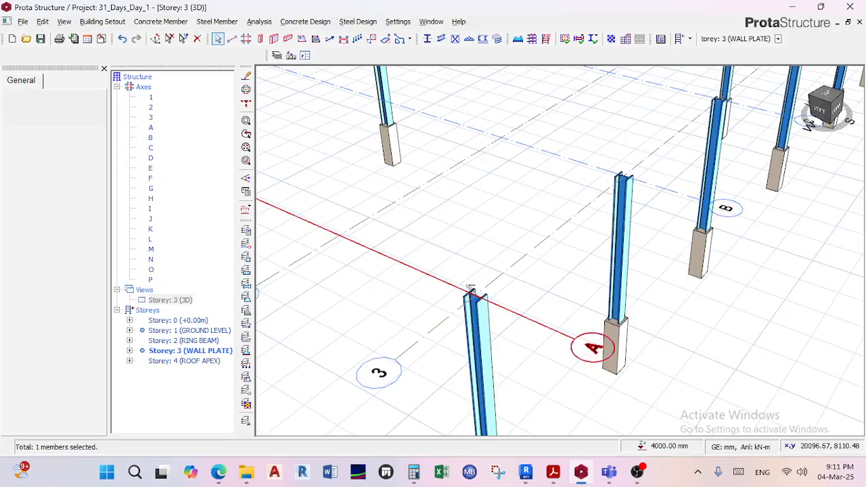
mouse_move(489, 301)
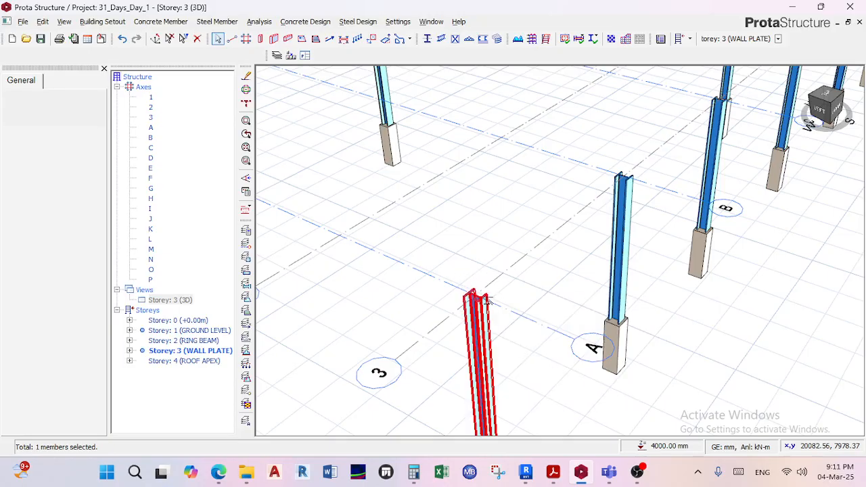
scroll(473, 292, "up", 3)
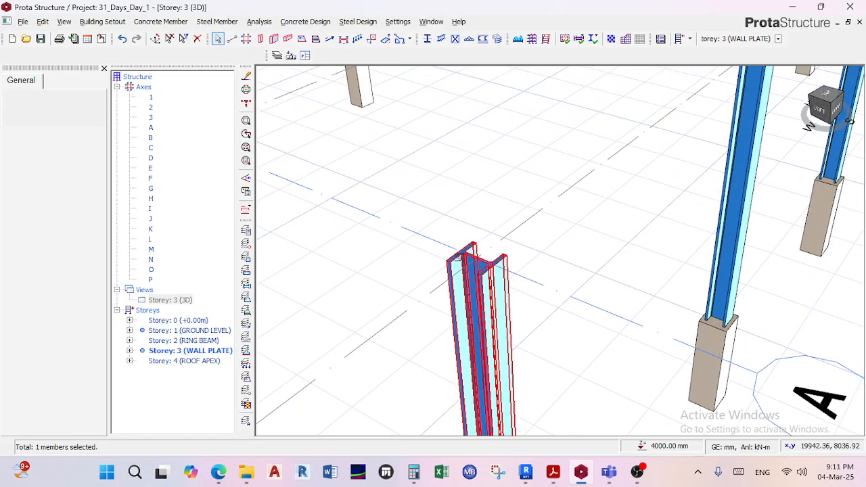
scroll(482, 280, "down", 4)
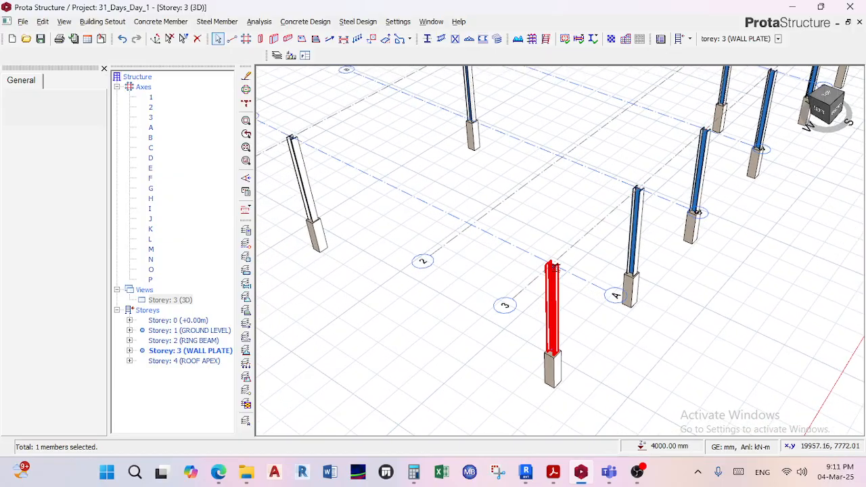
scroll(553, 268, "down", 2)
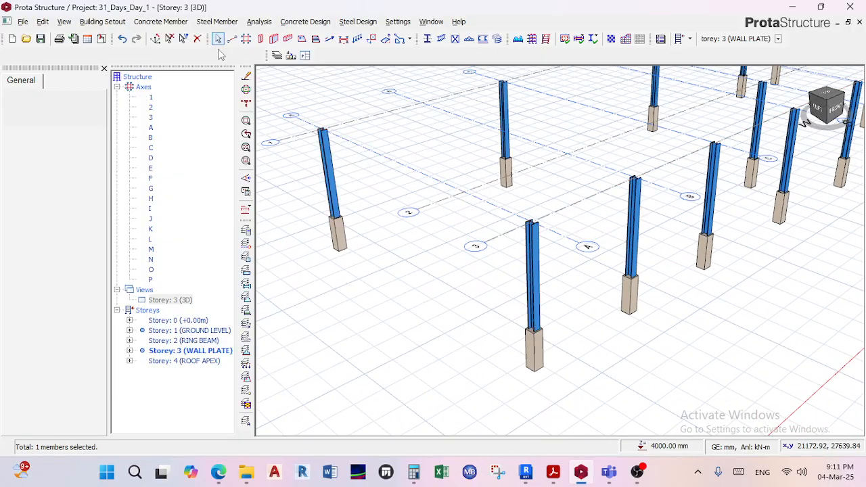
Switch the Storey 3 view back to plan and frame the columns on axes A to F.
left_click(174, 300)
right_click(174, 300)
left_click(210, 305)
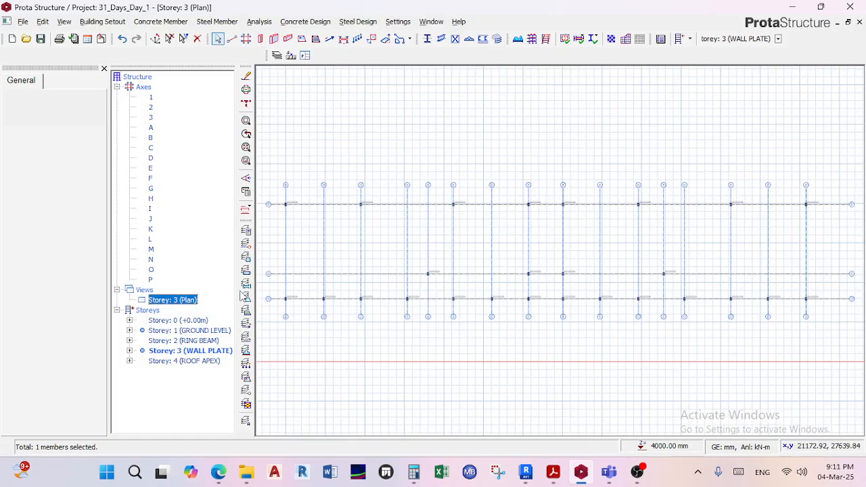
scroll(433, 209, "up", 4)
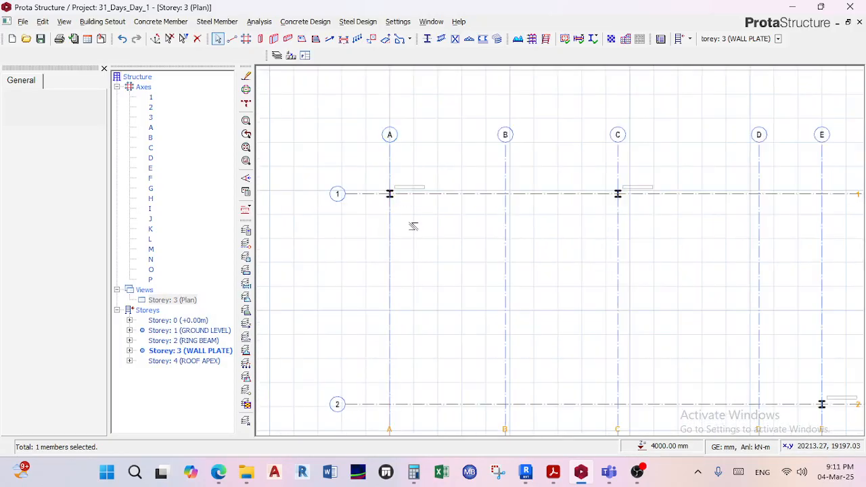
middle_click_drag(414, 226, 440, 179)
scroll(433, 199, "down", 2)
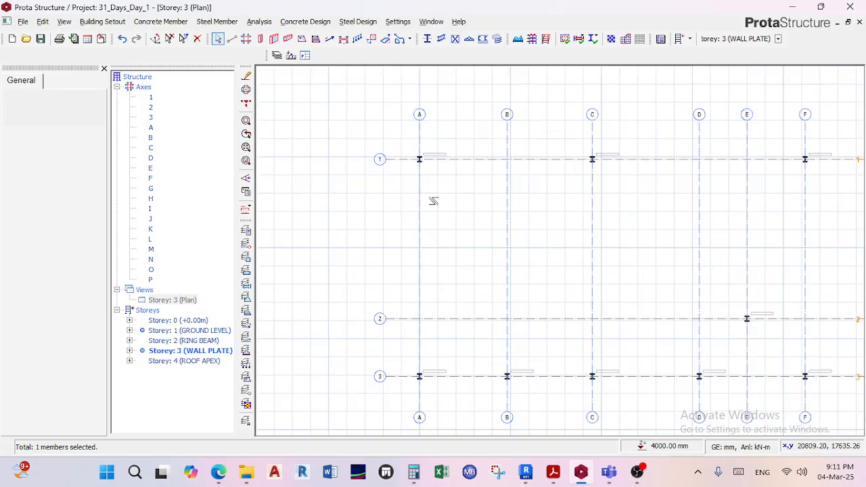
Start a steel truss along axis A from axis 1 to axis 3 and choose the pitched truss type with vertical heel ends.
left_click(220, 25)
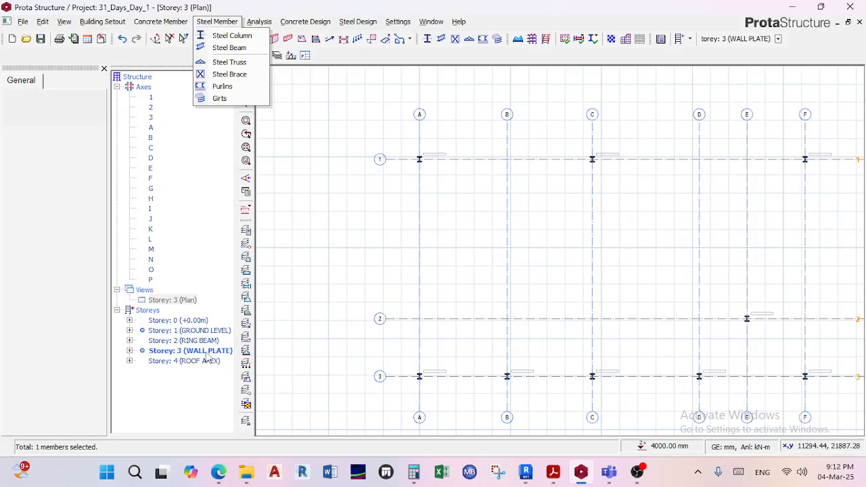
left_click(230, 62)
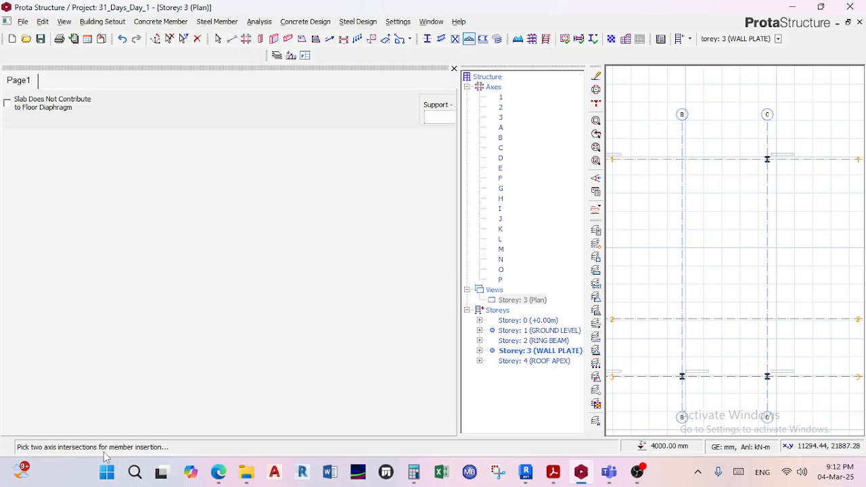
scroll(680, 232, "down", 3)
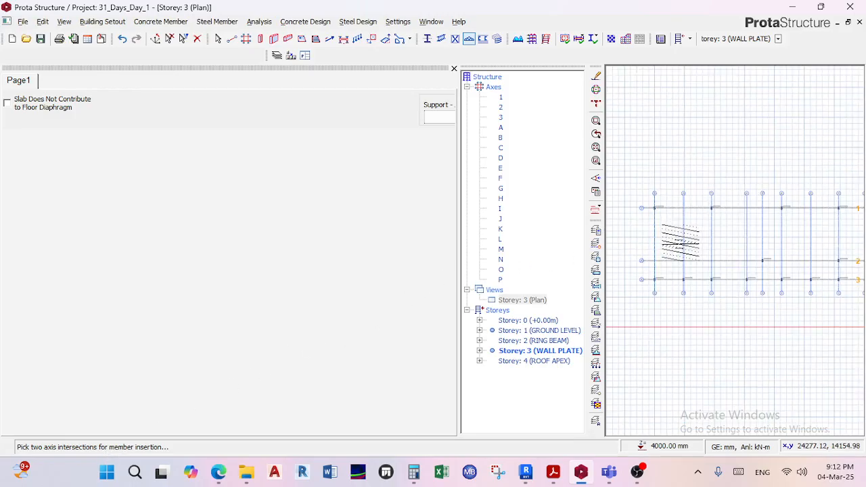
middle_click_drag(666, 172, 675, 150)
scroll(664, 183, "up", 5)
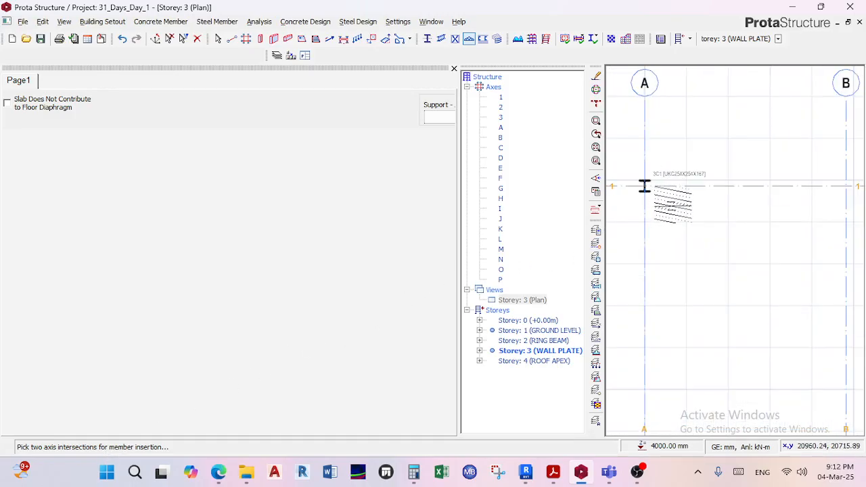
left_click(644, 185)
scroll(680, 169, "down", 1)
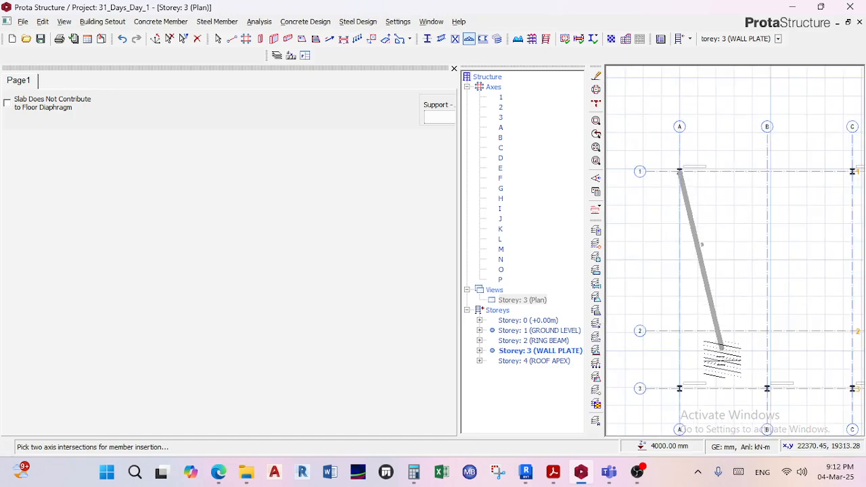
scroll(687, 373, "up", 2)
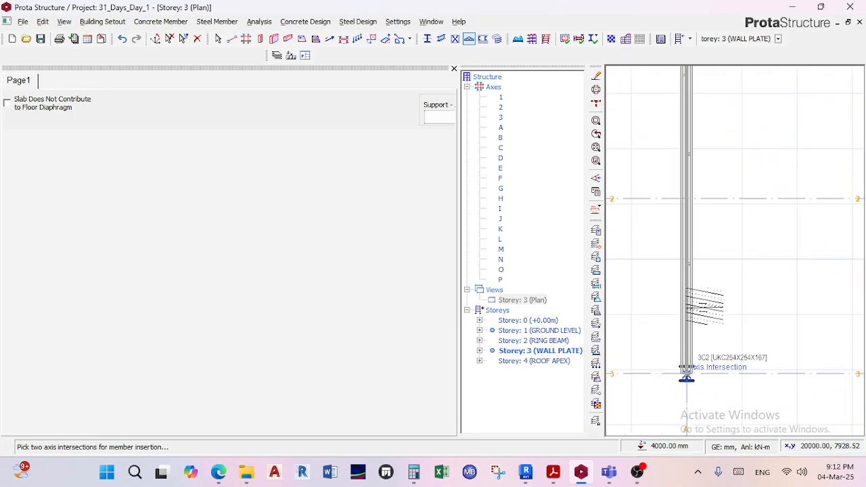
left_click(687, 373)
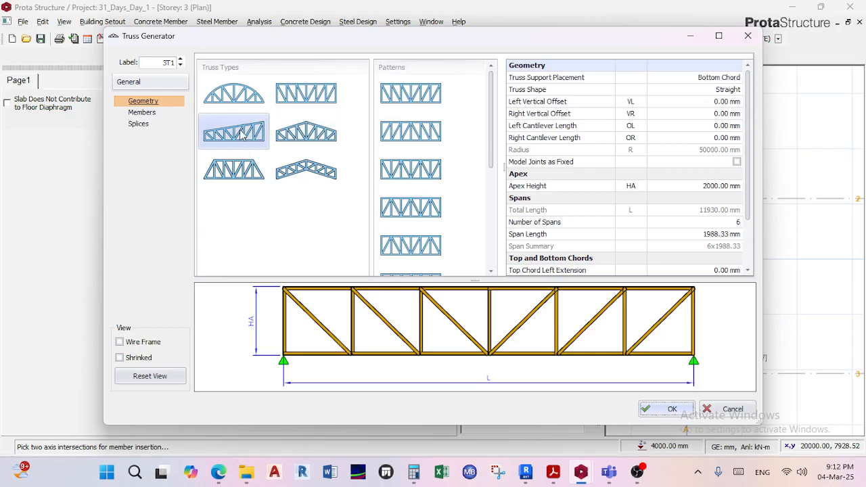
left_click(303, 141)
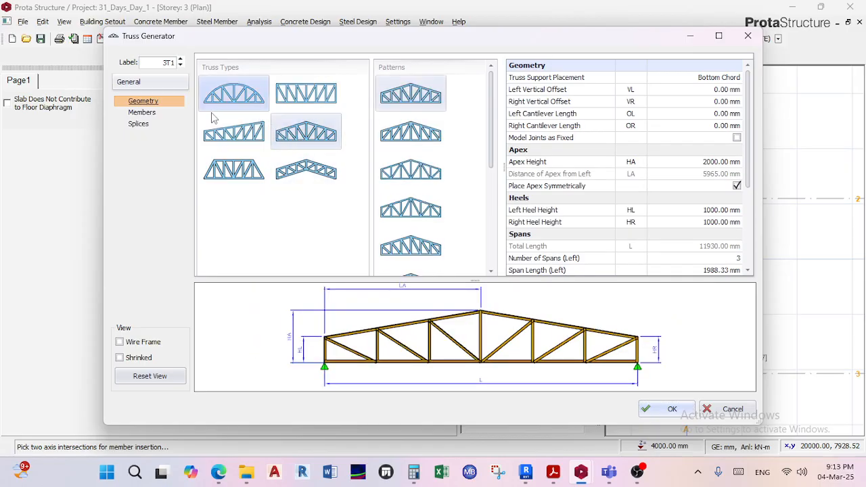
Open the truss's member sections and examine the chords, diagonals and verticals in the 3D preview, especially around the apex joint.
left_click(141, 113)
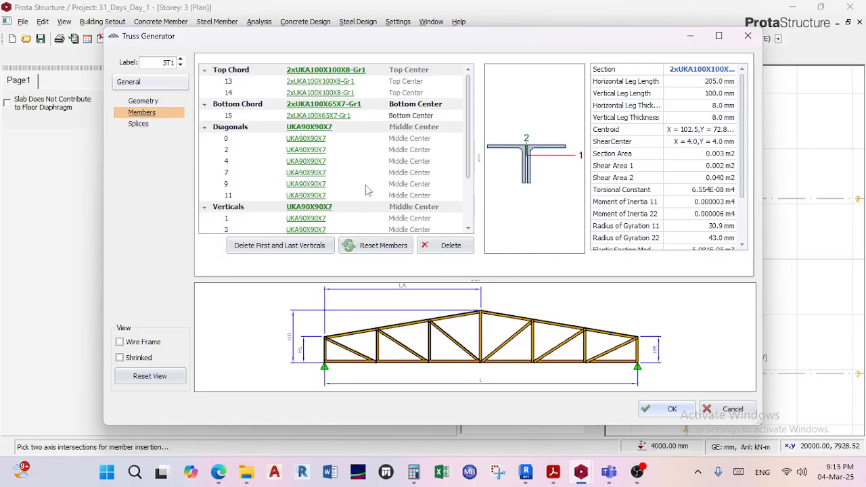
scroll(408, 327, "down", 3)
mouse_move(408, 322)
left_mouse_down()
mouse_move(396, 327)
mouse_move(420, 327)
left_mouse_up()
scroll(421, 312, "up", 6)
scroll(424, 312, "down", 4)
scroll(421, 331, "up", 5)
scroll(421, 331, "down", 3)
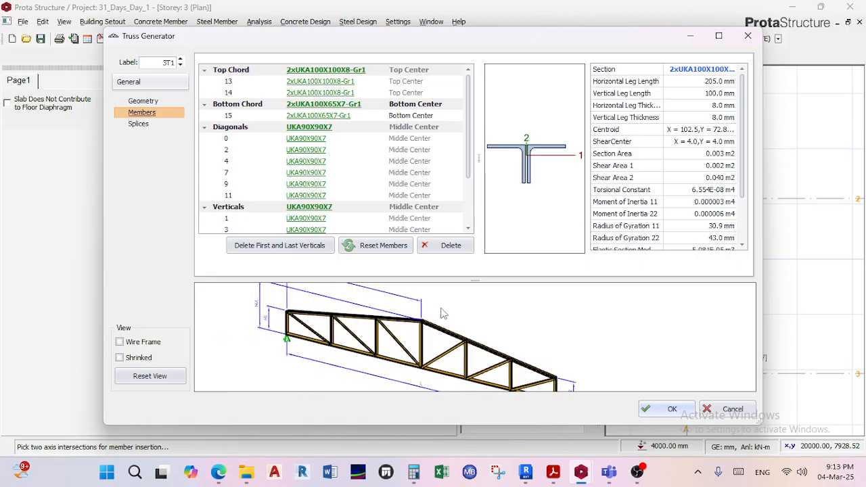
scroll(422, 350, "up", 4)
scroll(430, 344, "up", 2)
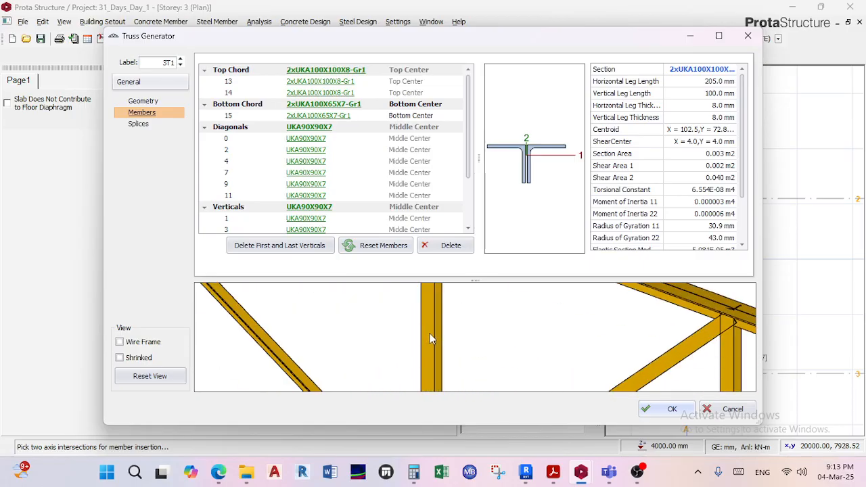
scroll(437, 331, "down", 4)
scroll(444, 318, "up", 4)
scroll(444, 315, "down", 4)
scroll(440, 317, "up", 5)
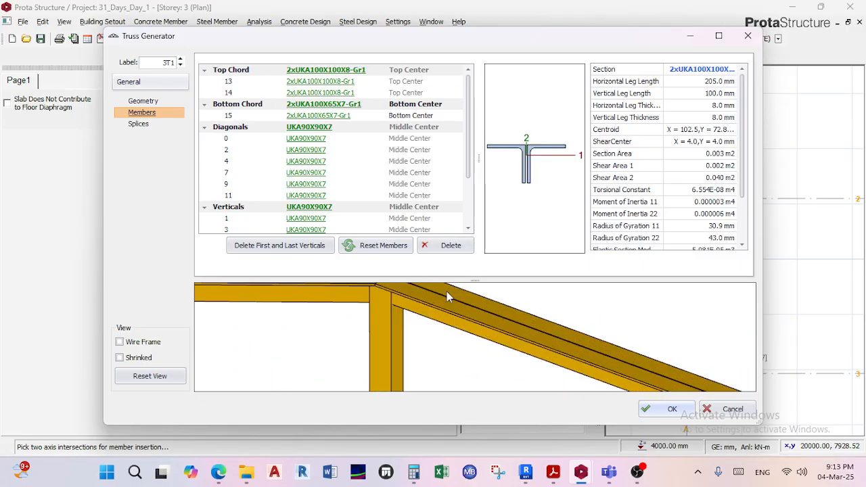
scroll(439, 318, "up", 1)
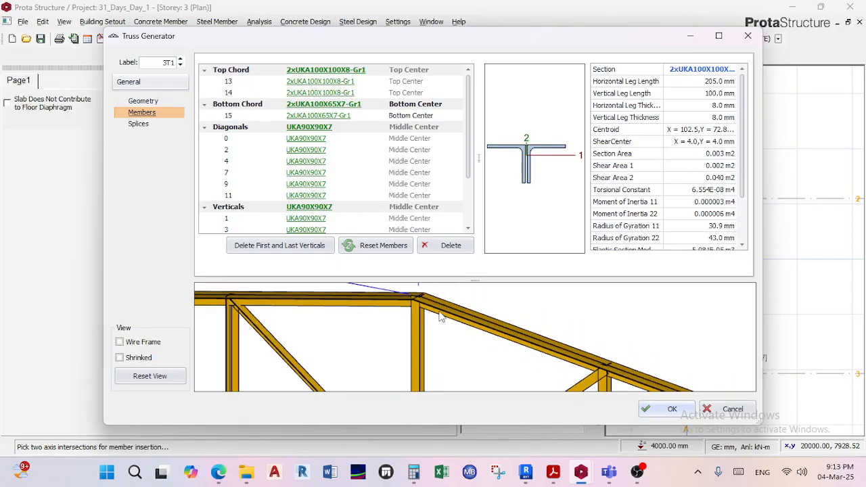
scroll(440, 316, "down", 4)
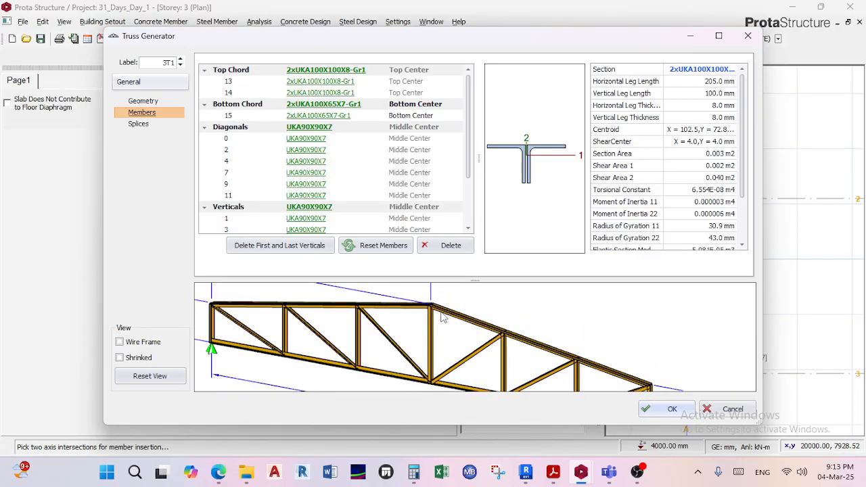
scroll(441, 318, "up", 3)
scroll(447, 331, "up", 2)
scroll(447, 331, "down", 4)
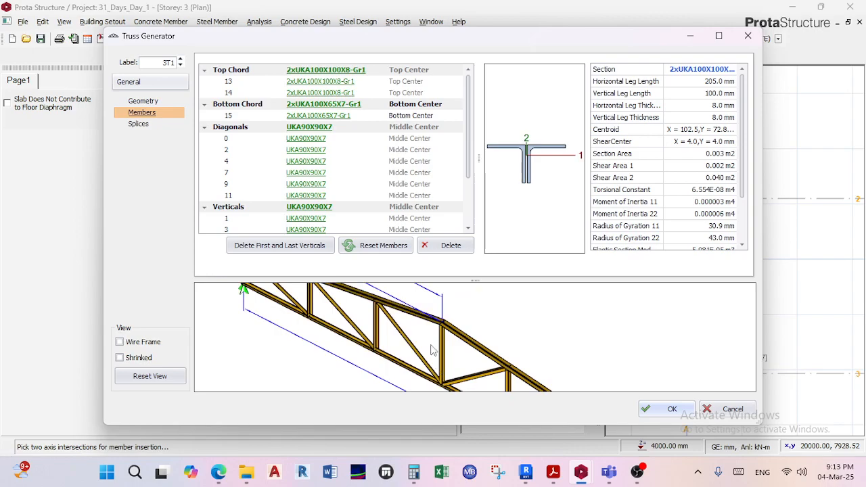
scroll(441, 329, "up", 3)
scroll(435, 333, "up", 2)
scroll(435, 334, "down", 4)
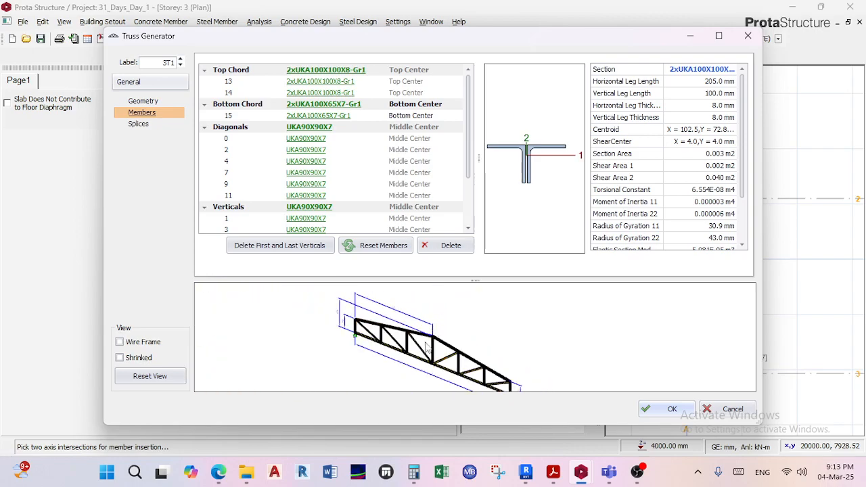
scroll(429, 347, "up", 5)
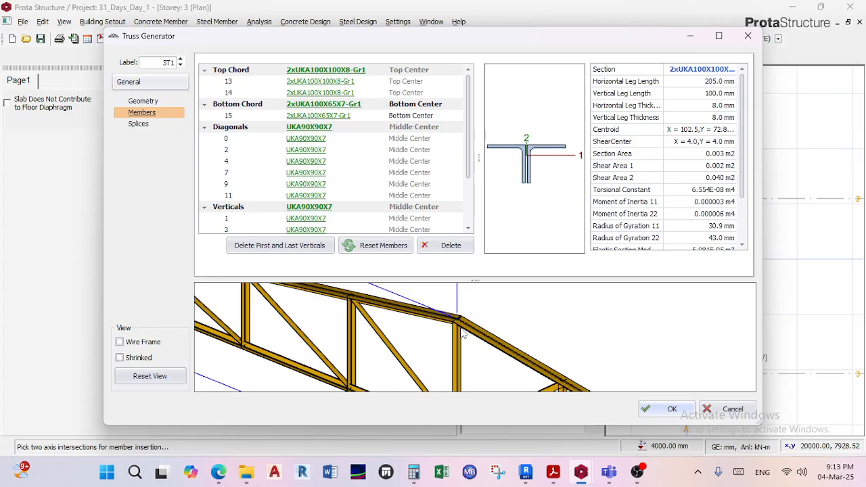
left_click_drag(461, 330, 445, 331)
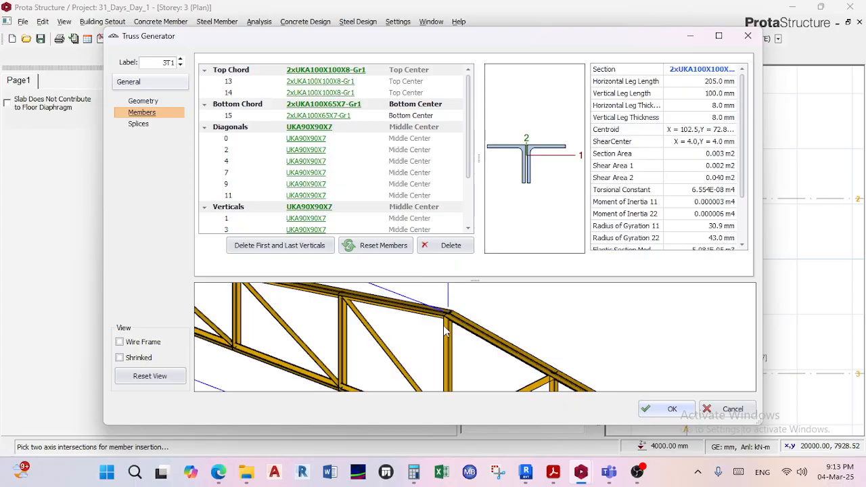
Examine the top chord and the apex joint of the pitched truss in the 3D preview.
scroll(445, 331, "down", 2)
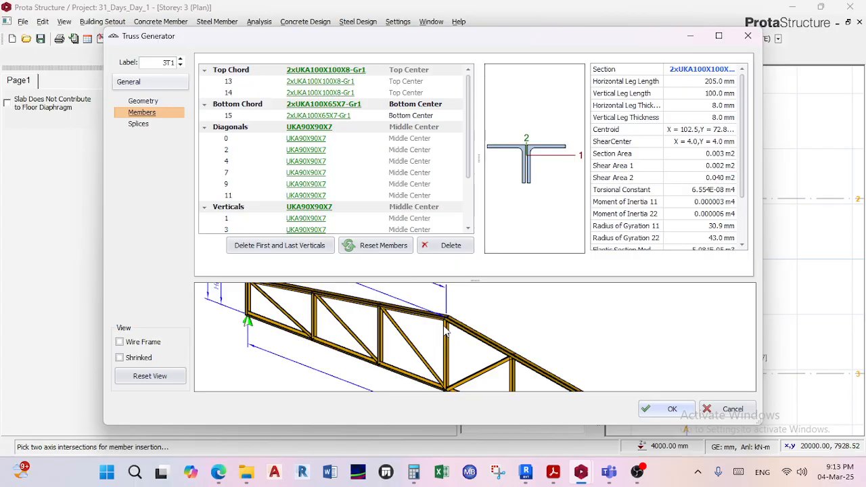
scroll(448, 324, "up", 3)
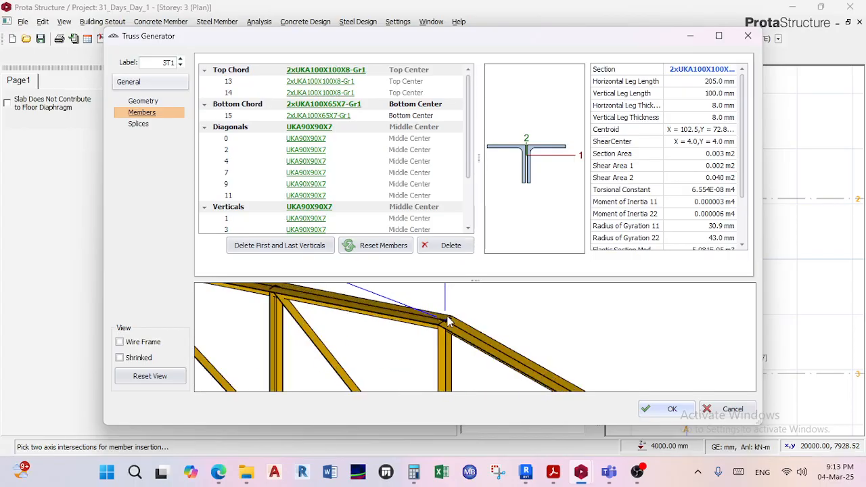
scroll(446, 323, "down", 3)
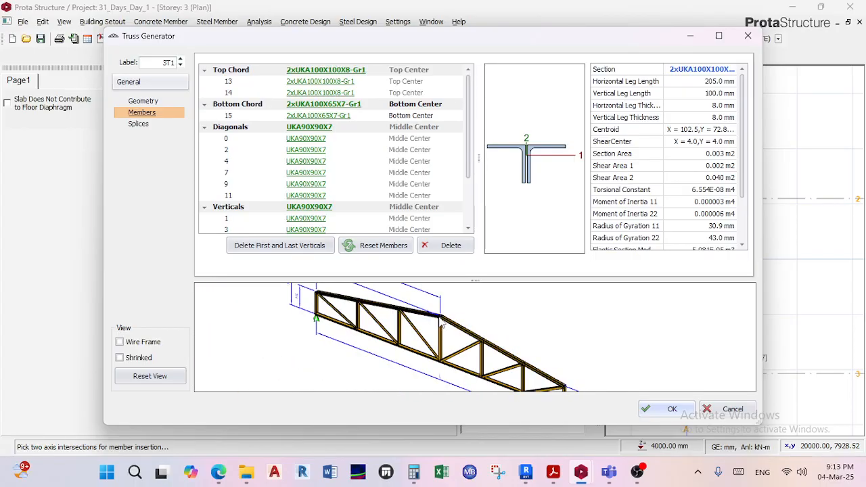
middle_click_drag(425, 327, 408, 329)
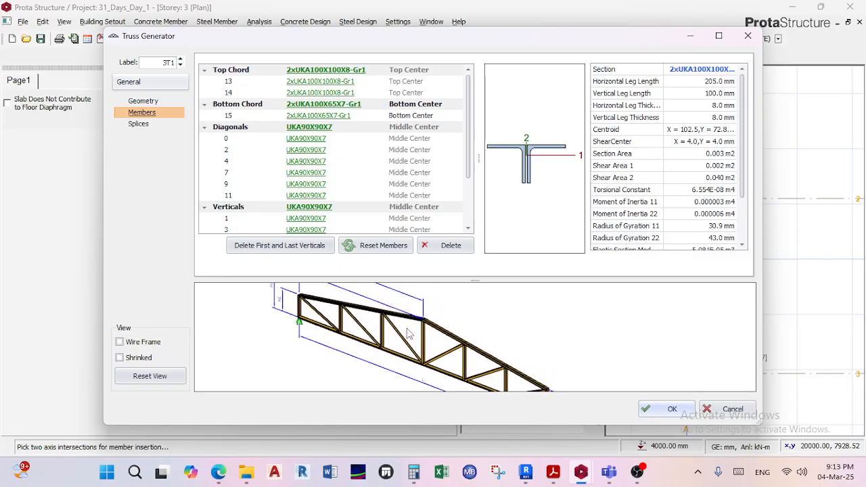
scroll(408, 330, "up", 3)
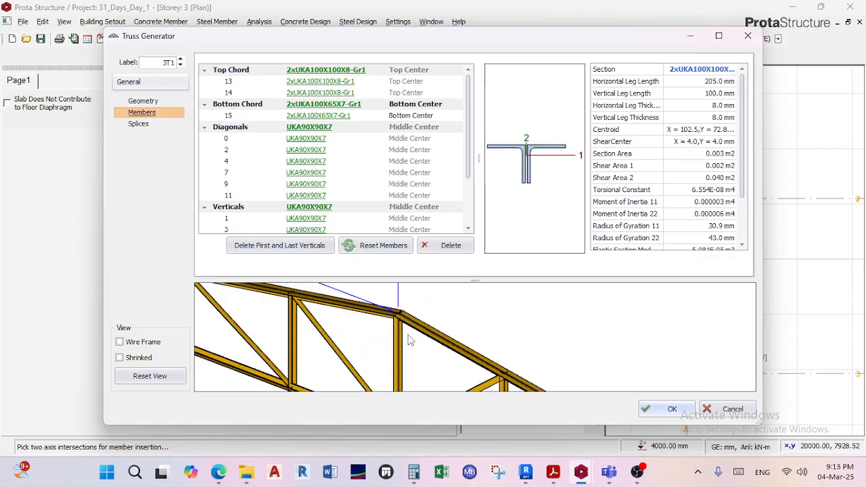
scroll(437, 333, "down", 2)
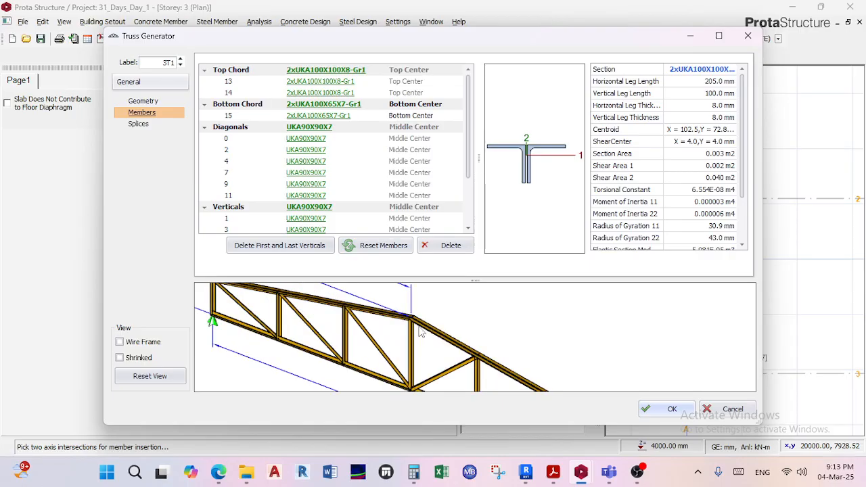
scroll(421, 331, "up", 2)
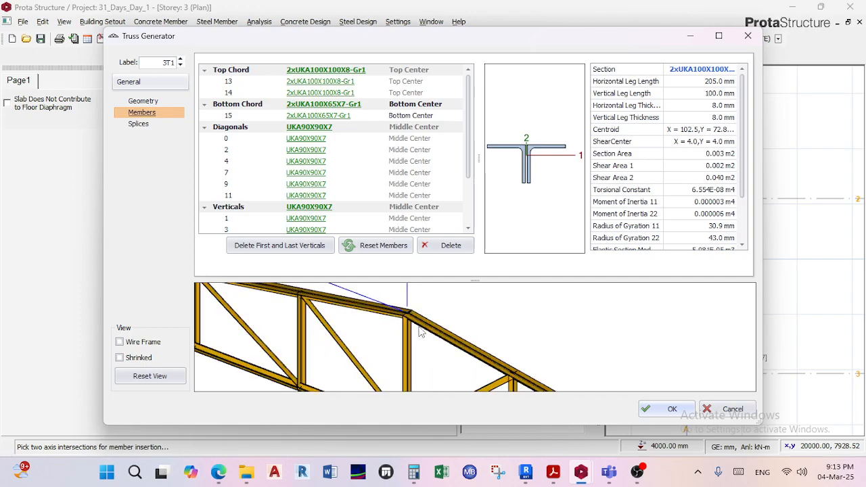
scroll(420, 330, "down", 1)
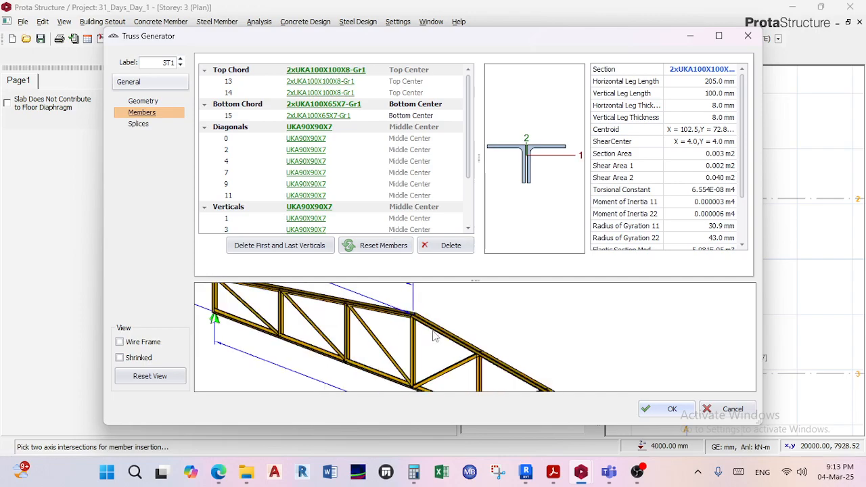
scroll(408, 325, "up", 1)
scroll(452, 335, "down", 2)
scroll(451, 338, "up", 1)
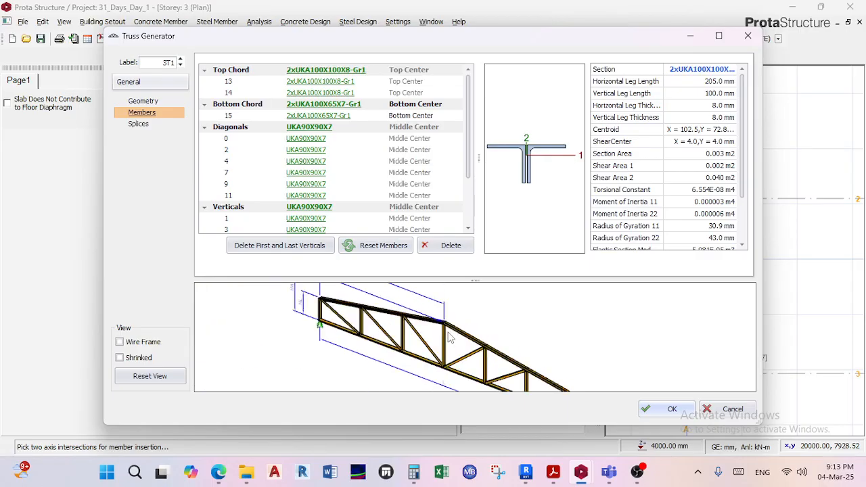
scroll(448, 338, "up", 4)
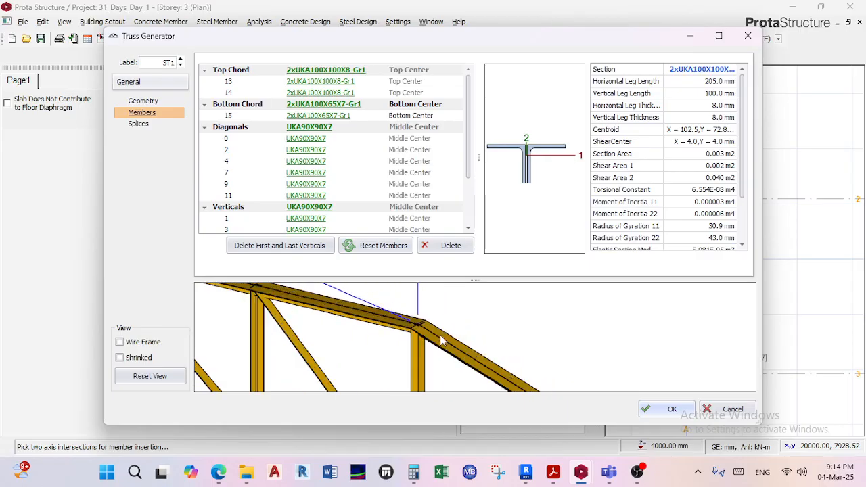
scroll(420, 340, "down", 3)
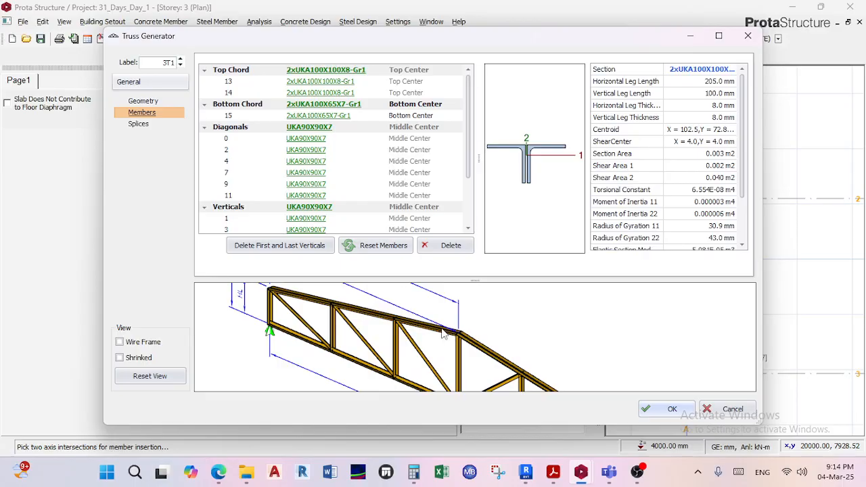
scroll(446, 333, "up", 2)
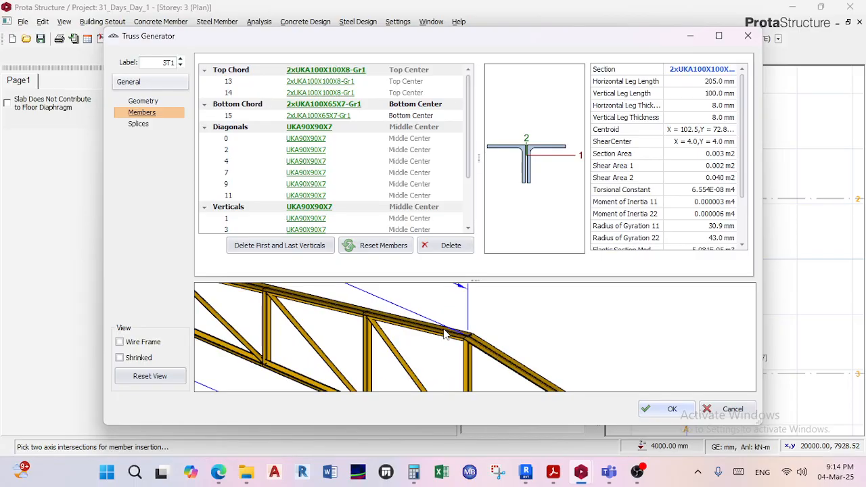
scroll(444, 333, "down", 2)
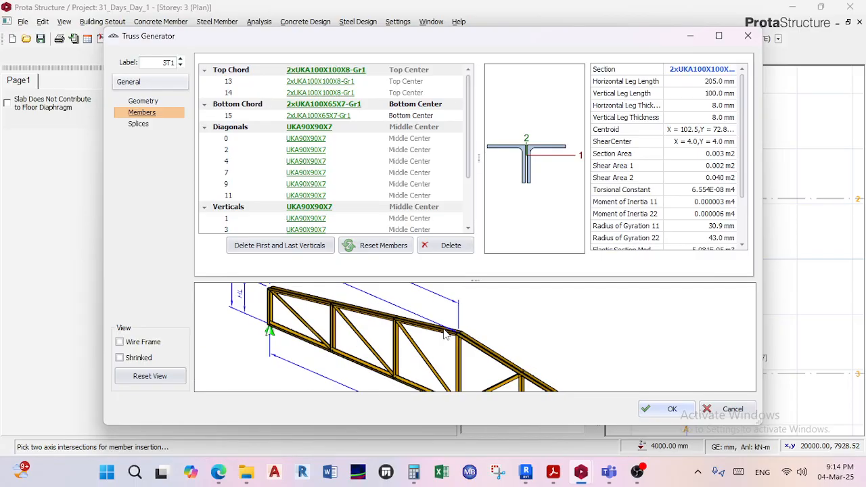
scroll(444, 333, "down", 2)
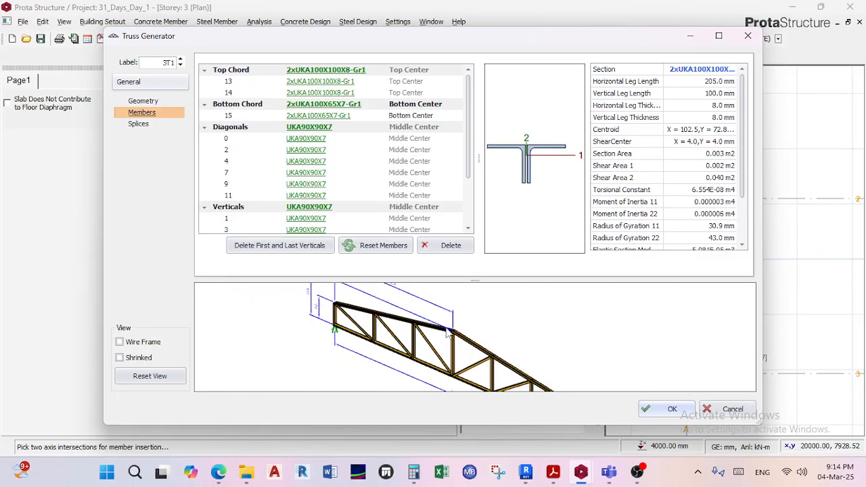
scroll(445, 332, "down", 1)
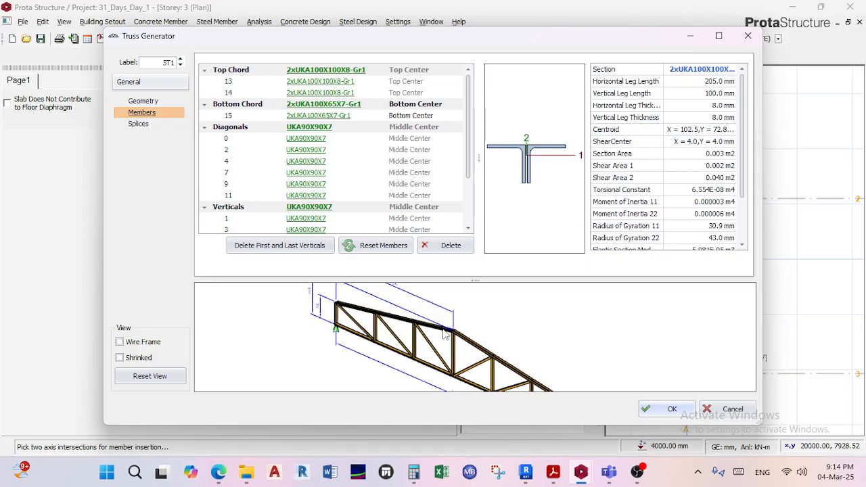
scroll(444, 334, "up", 3)
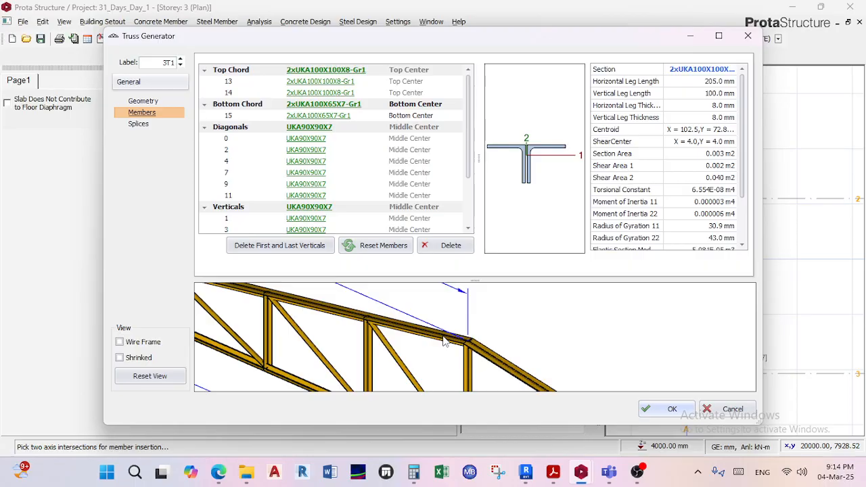
scroll(445, 340, "down", 4)
scroll(435, 323, "up", 4)
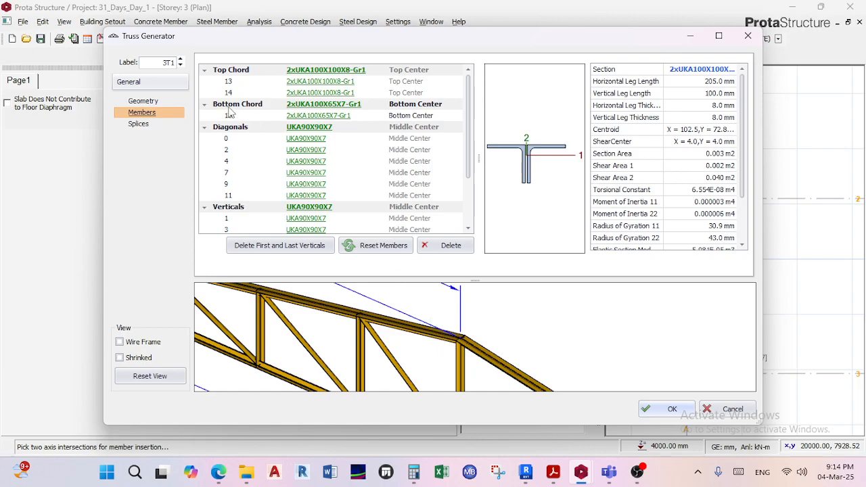
scroll(430, 322, "down", 5)
Orbit the truss preview to a side elevation, then inspect the top chord connection at the apex close up.
left_click_drag(460, 337, 474, 329)
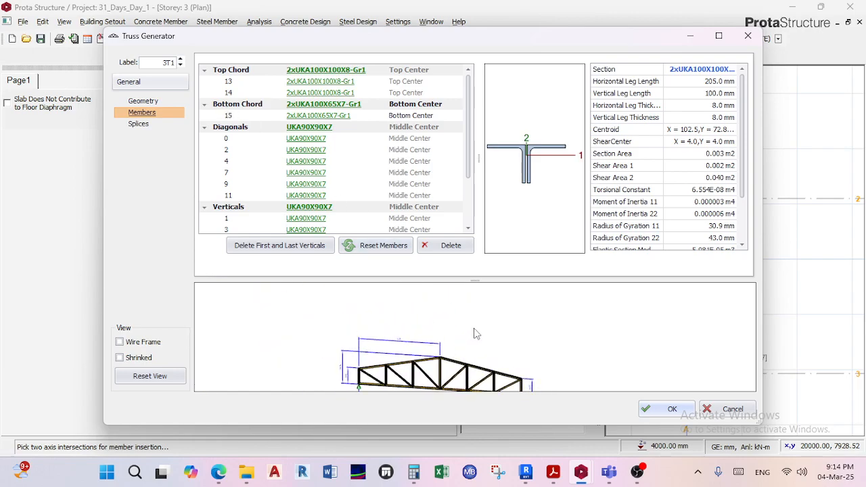
middle_click_drag(456, 344, 456, 337)
scroll(456, 342, "up", 5)
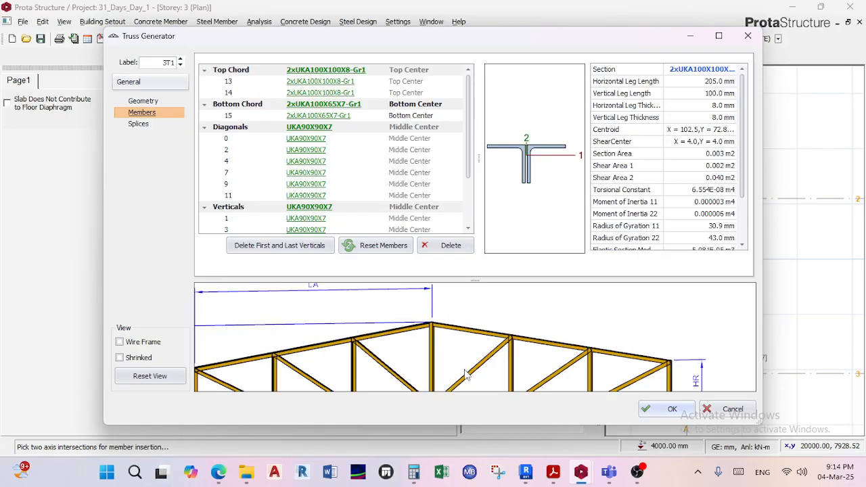
scroll(453, 335, "down", 4)
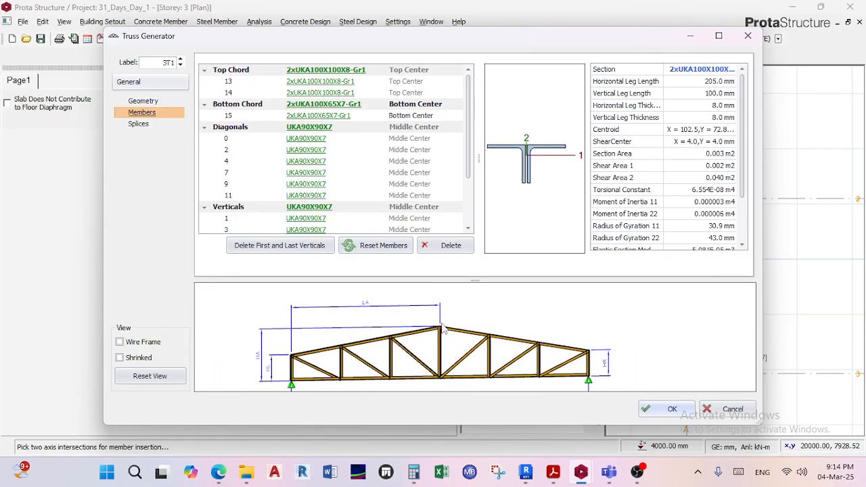
scroll(486, 342, "down", 5)
scroll(480, 340, "up", 5)
scroll(517, 346, "down", 4)
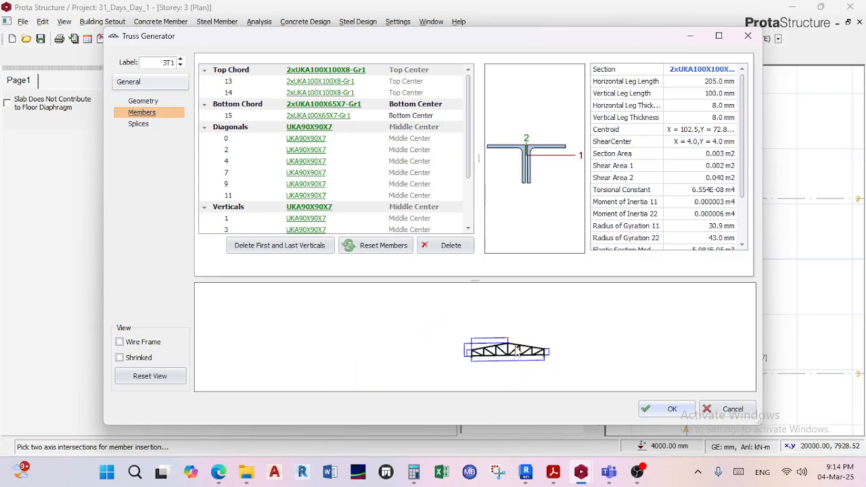
left_click_drag(516, 346, 506, 344)
scroll(508, 344, "up", 10)
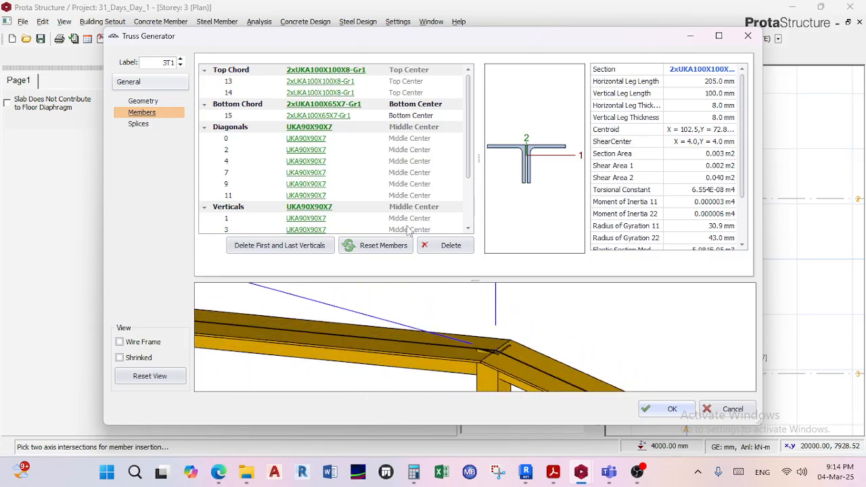
Choose the IPE200 profile from the European steel database for the top chord and review its section properties.
left_click(313, 69)
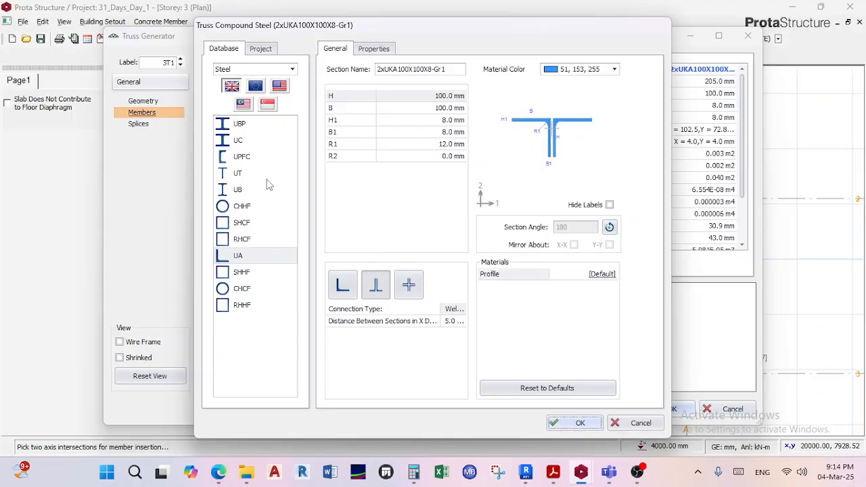
left_click(255, 86)
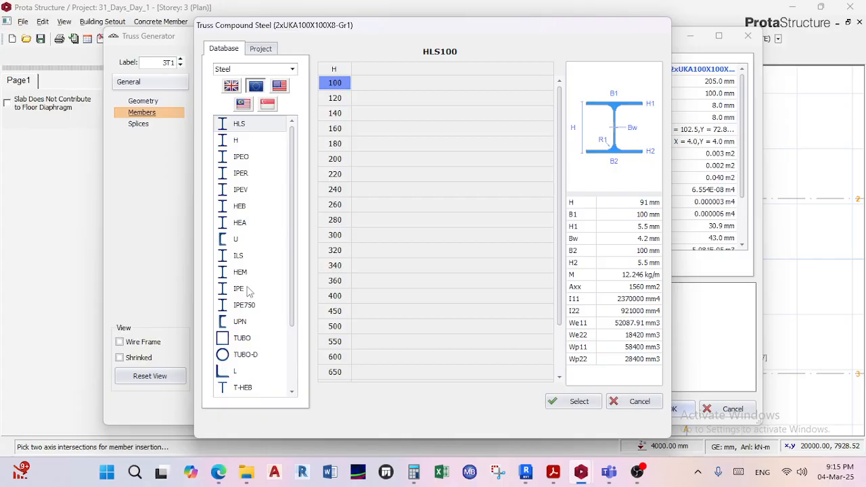
left_click(233, 87)
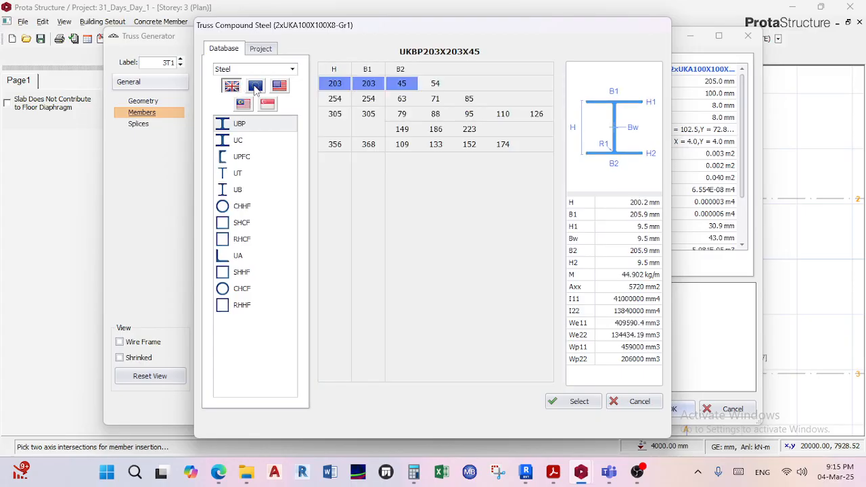
left_click(256, 86)
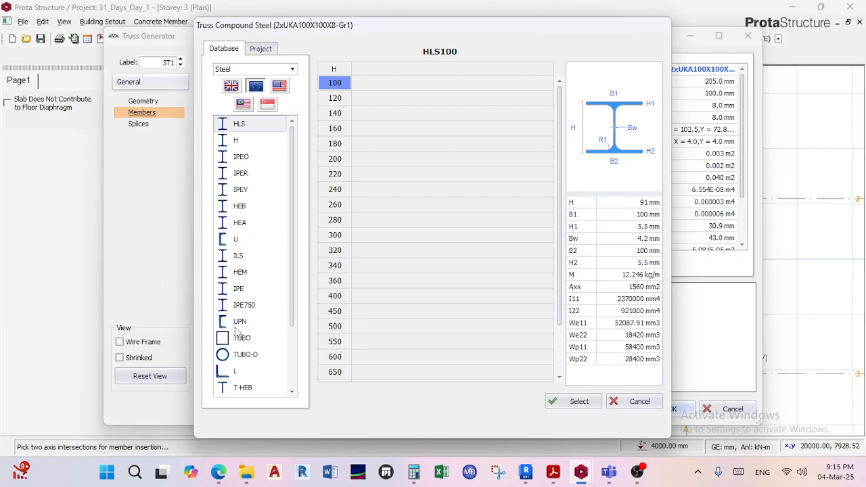
left_click(241, 290)
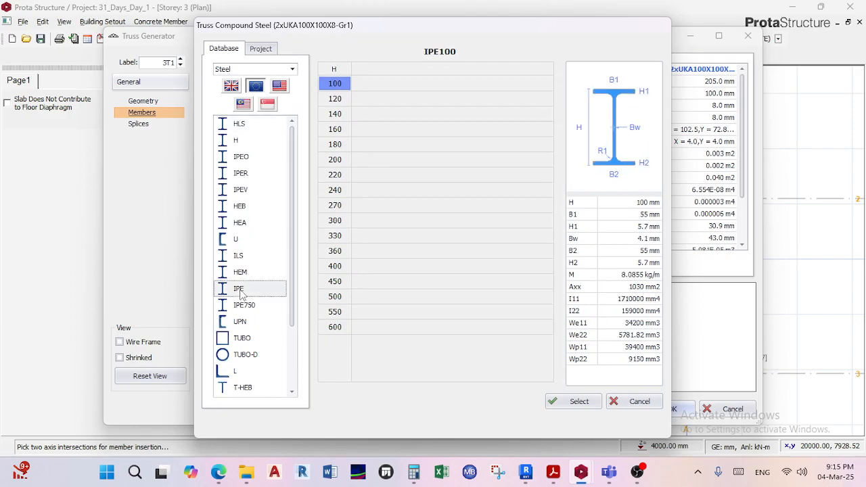
left_click(334, 160)
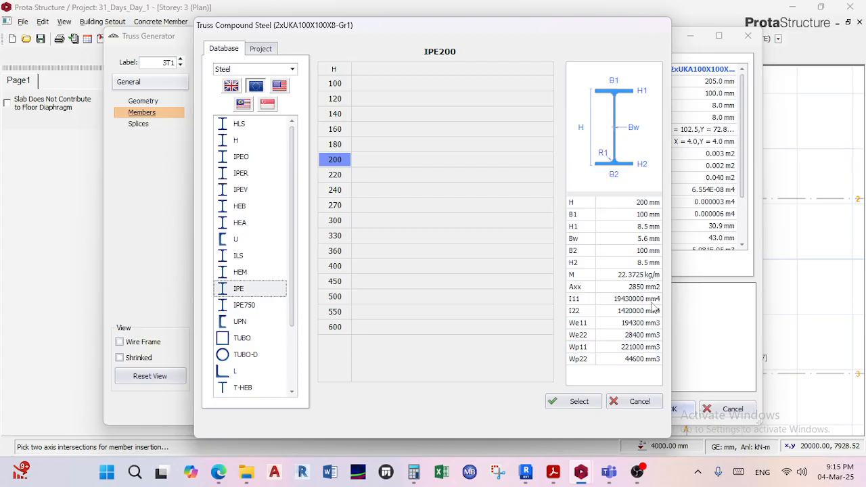
left_click(573, 402)
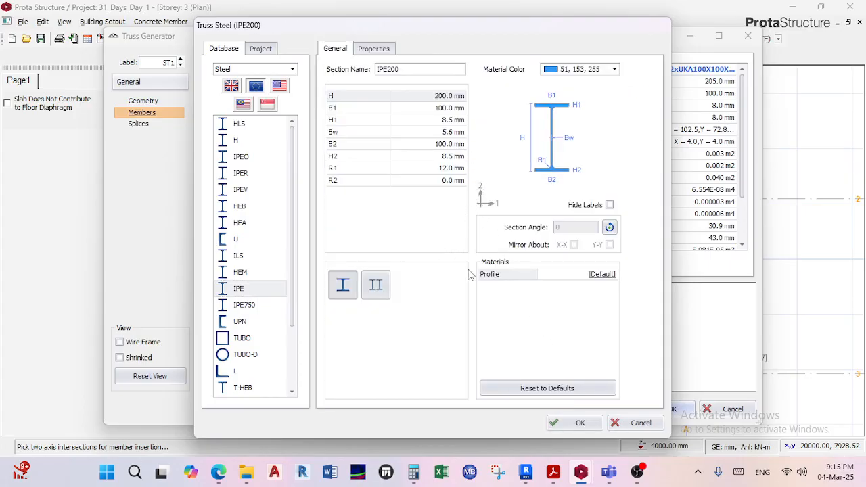
left_click(368, 52)
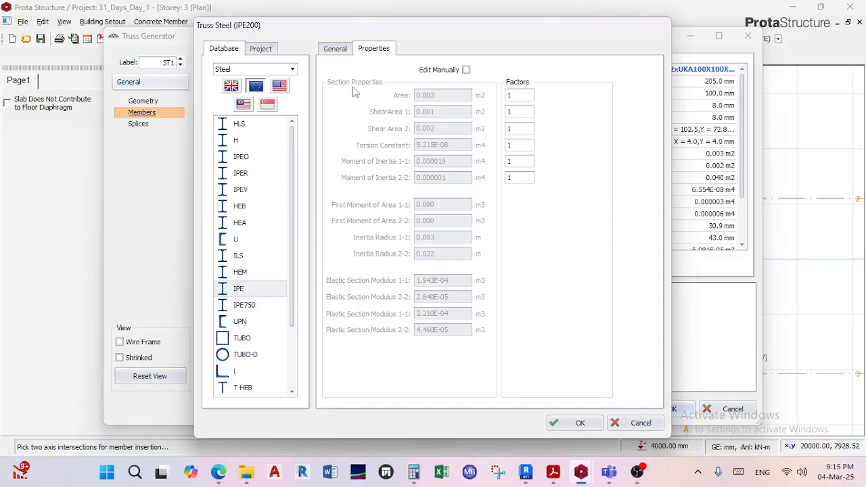
left_click(340, 50)
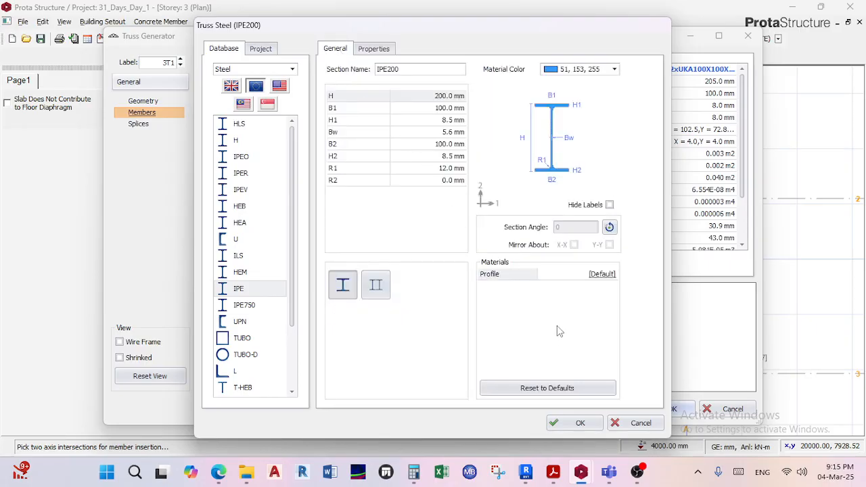
Rotate the IPE200 section to a 90-degree section angle and view the available steel materials for the profile.
left_click(609, 228)
left_click(609, 227)
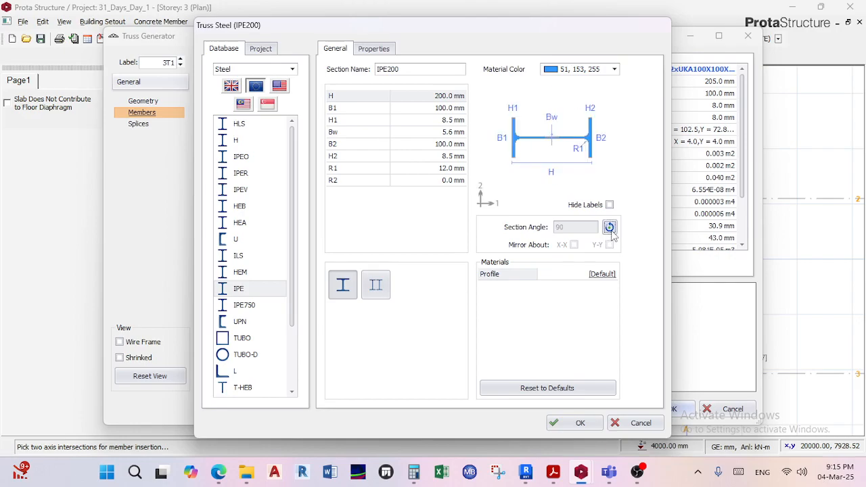
left_click(610, 228)
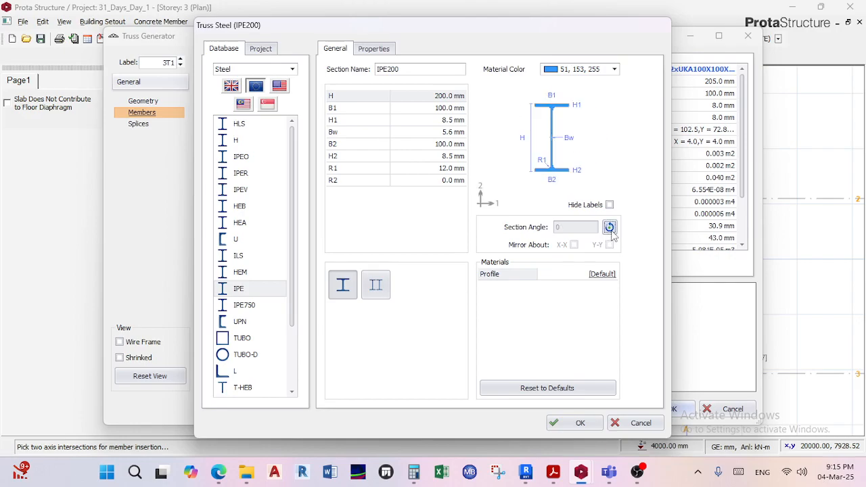
left_click(610, 228)
left_click(601, 274)
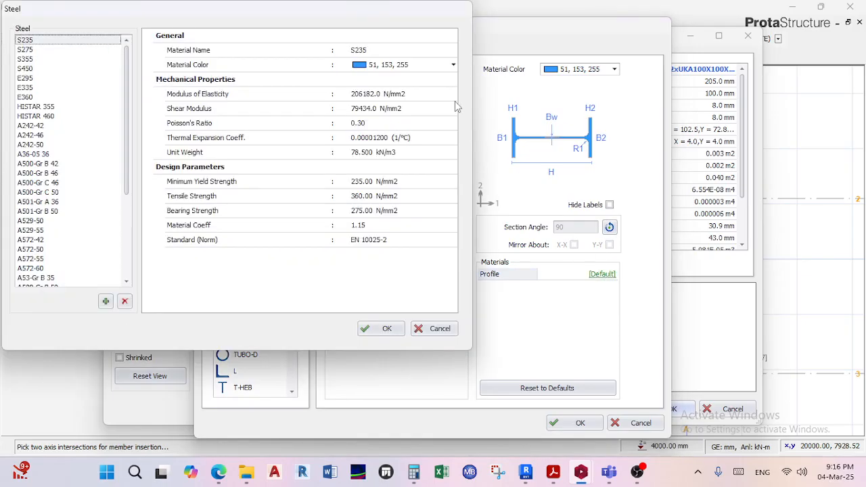
left_click(449, 327)
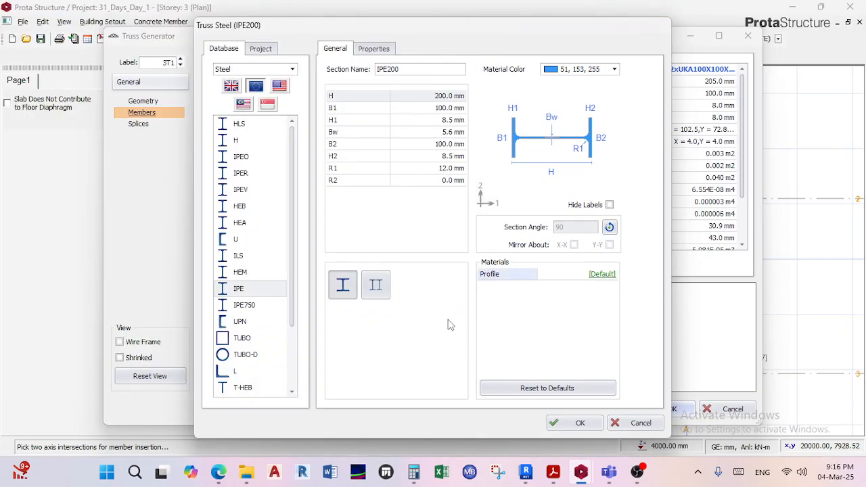
Rotate the IPE200 section back to a 0-degree section angle and apply it to the truss top chord.
left_click(610, 228)
left_click(610, 228)
left_click(610, 228)
left_click(610, 227)
left_click(609, 227)
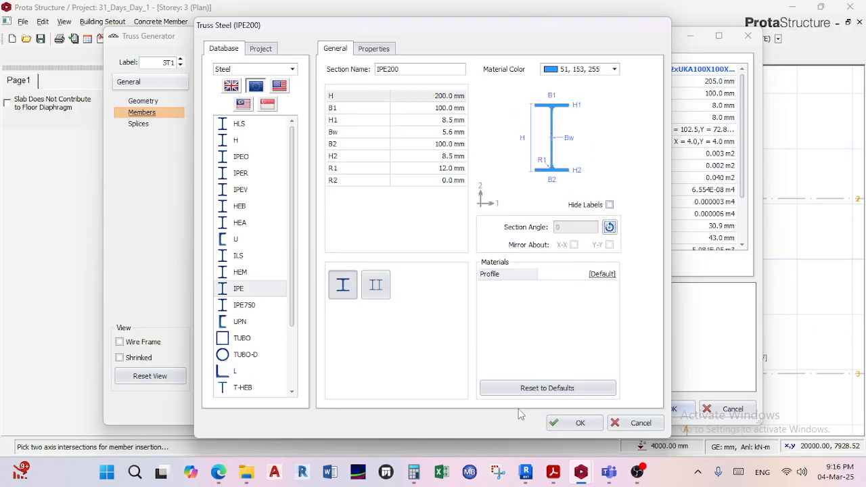
left_click(579, 423)
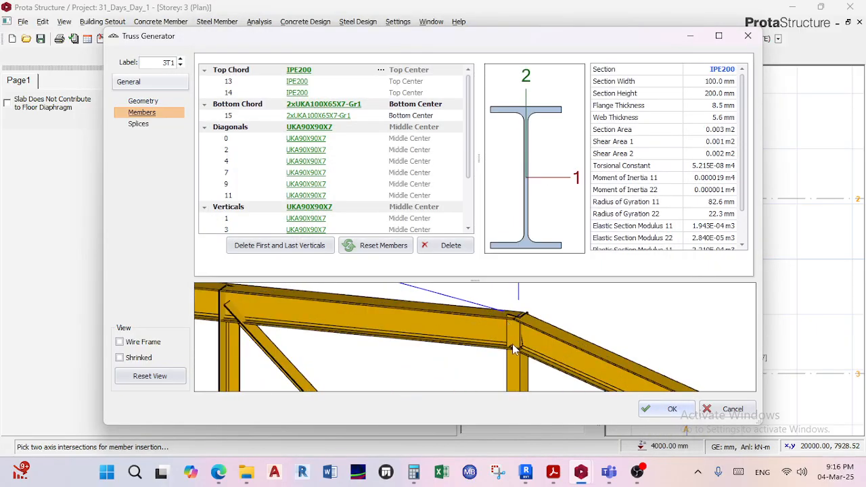
Inspect the upright IPE200 top chord, the apex joint and the bottom chord in the truss preview.
left_click_drag(513, 349, 505, 349)
scroll(528, 325, "down", 8)
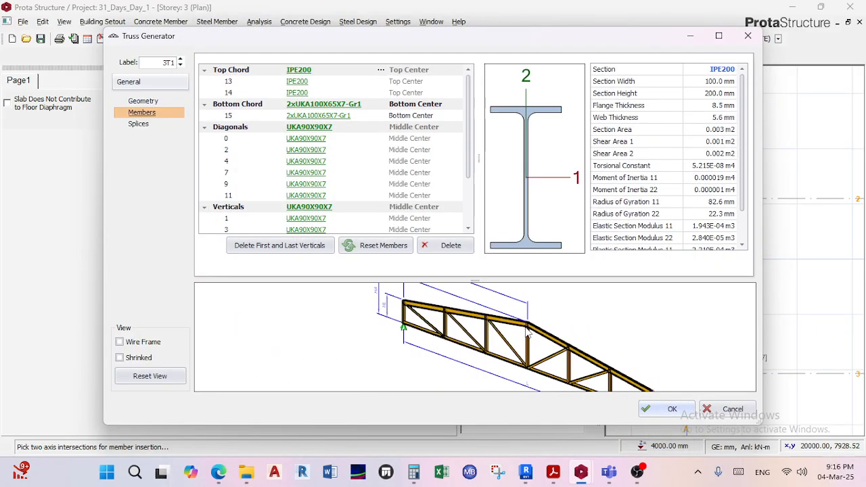
scroll(522, 328, "up", 8)
scroll(513, 308, "down", 4)
middle_click_drag(514, 309, 517, 300)
scroll(484, 359, "down", 2)
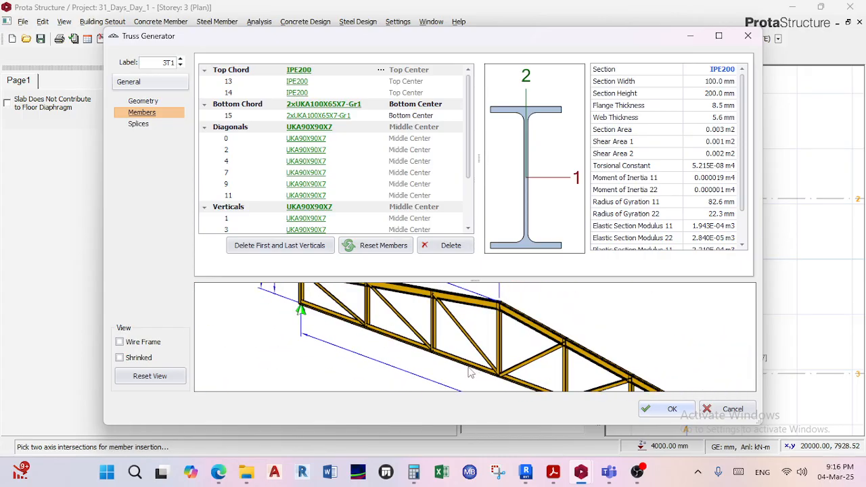
scroll(399, 352, "up", 2)
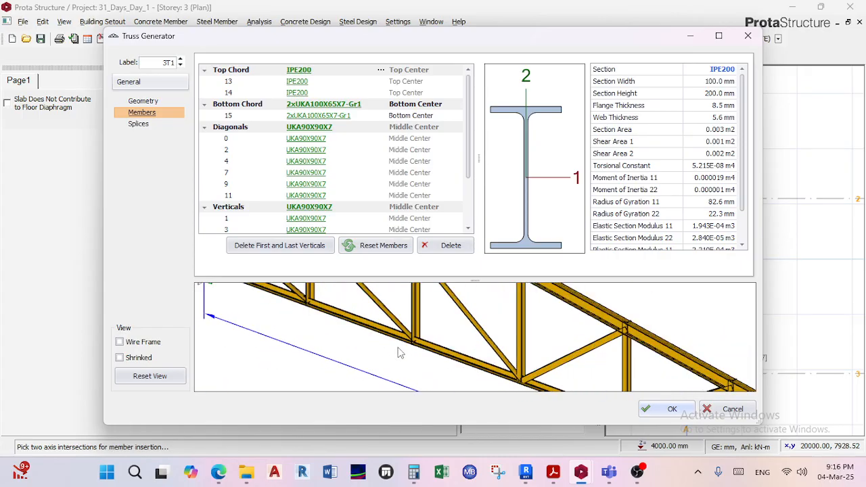
Assign the IPE200 profile from the European steel database to the truss bottom chord.
left_click(324, 105)
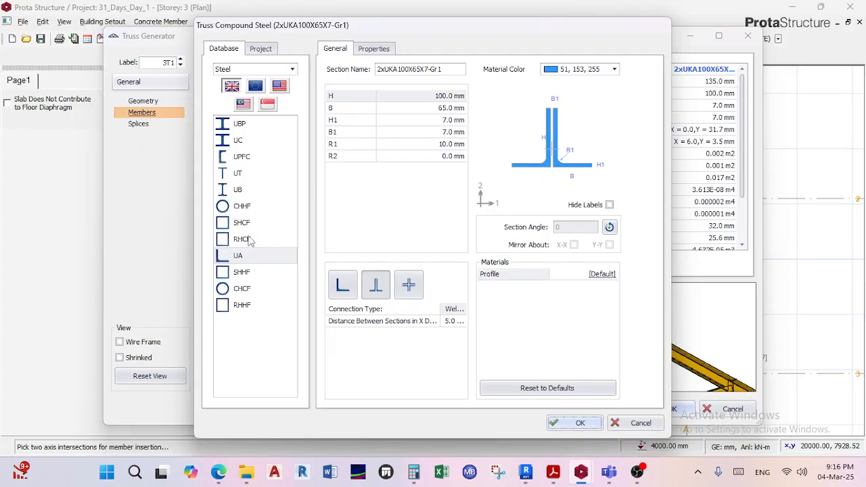
left_click(256, 87)
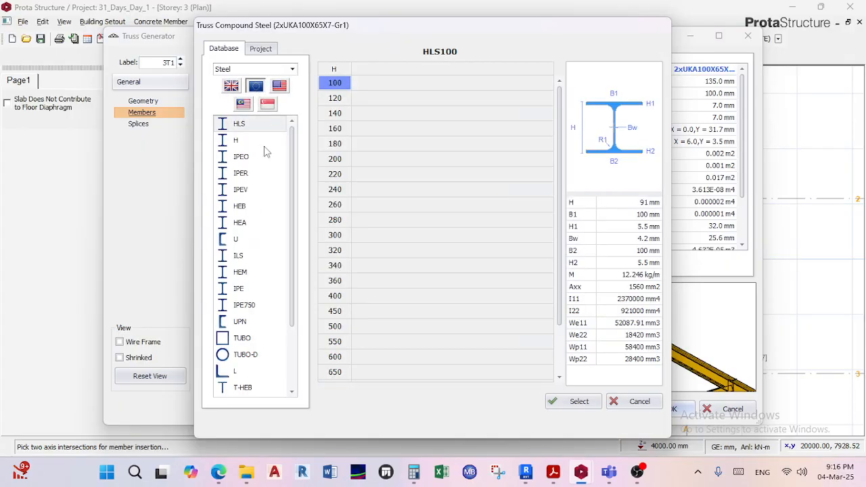
left_click(244, 289)
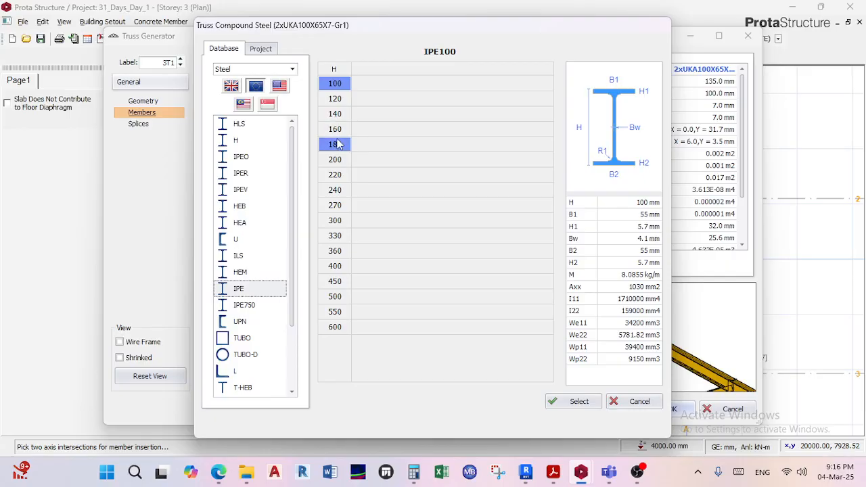
left_click(335, 159)
left_click(571, 401)
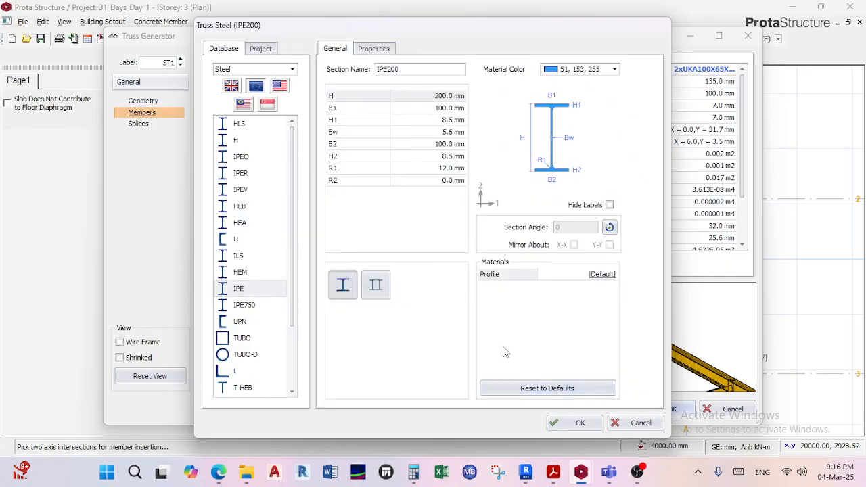
left_click(554, 419)
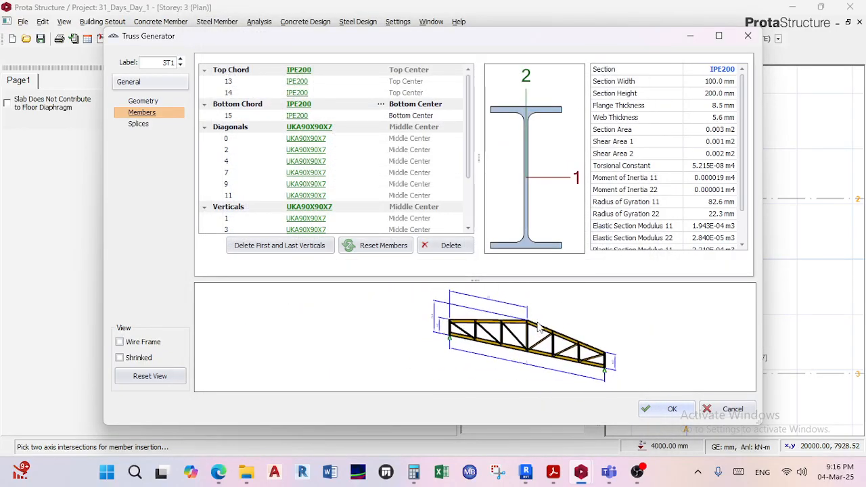
Examine both IPE200 chords and their joints with the diagonals and verticals in the truss preview.
scroll(529, 333, "up", 2)
left_click_drag(538, 323, 522, 338)
scroll(530, 333, "up", 2)
scroll(530, 333, "down", 2)
scroll(531, 320, "up", 4)
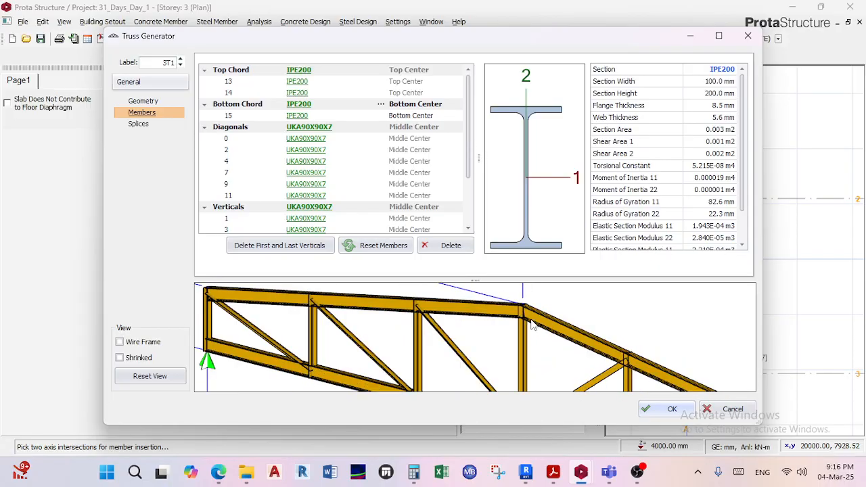
scroll(454, 332, "down", 2)
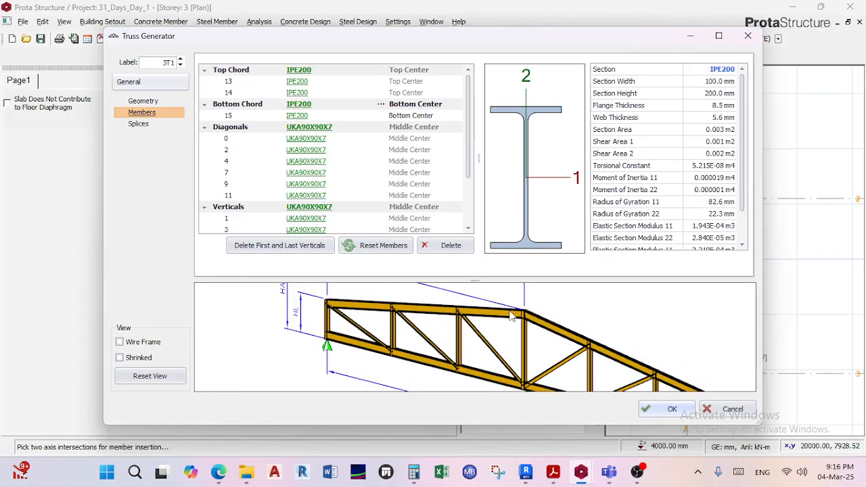
scroll(540, 321, "down", 3)
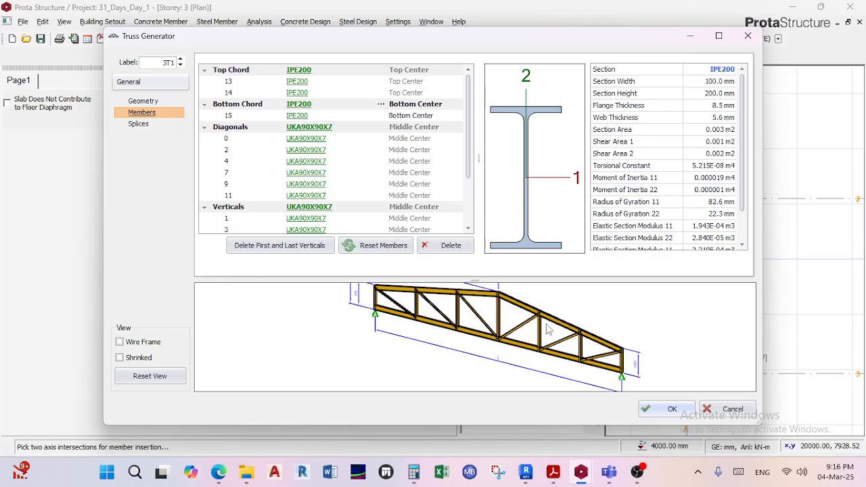
middle_click_drag(511, 304, 506, 315)
scroll(481, 351, "up", 2)
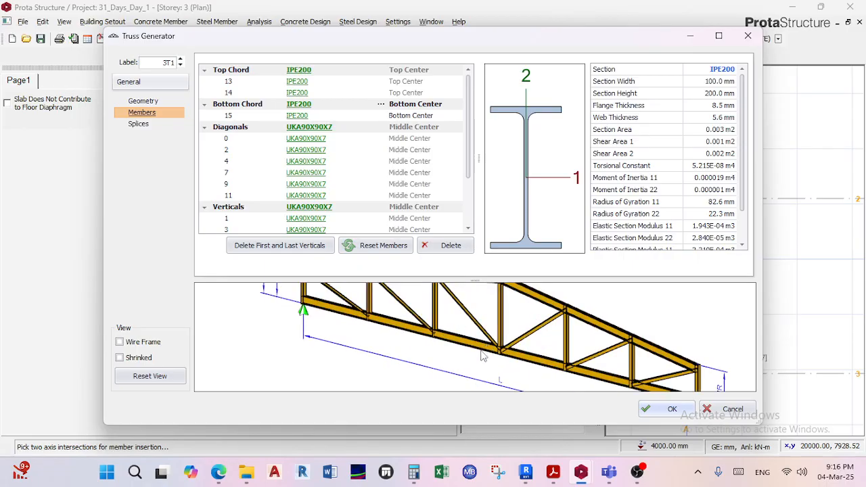
scroll(481, 351, "down", 2)
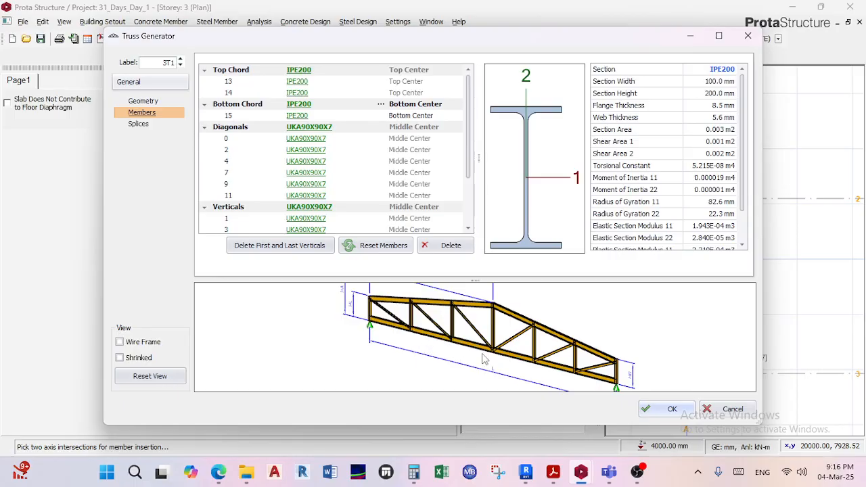
middle_click_drag(439, 347, 406, 316)
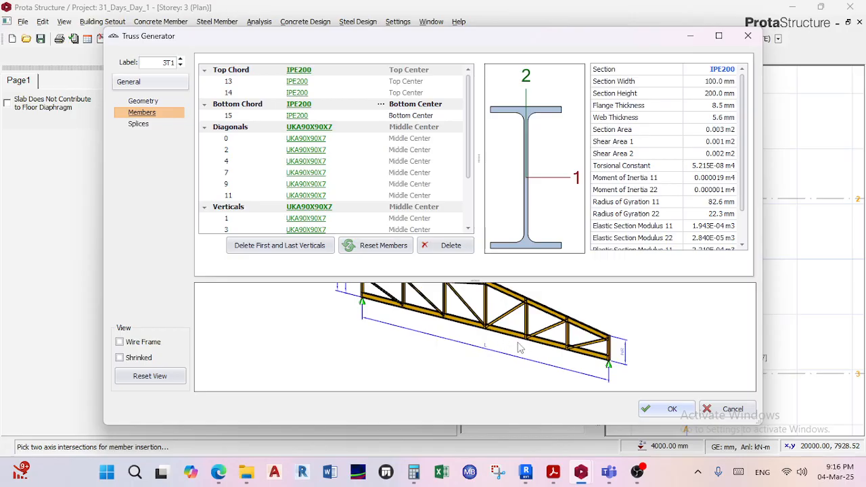
middle_click_drag(515, 342, 511, 345)
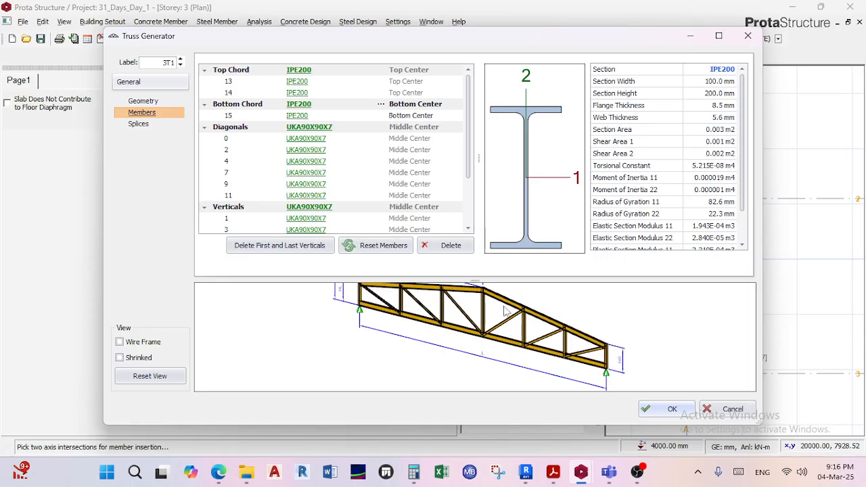
middle_click_drag(505, 310, 524, 326)
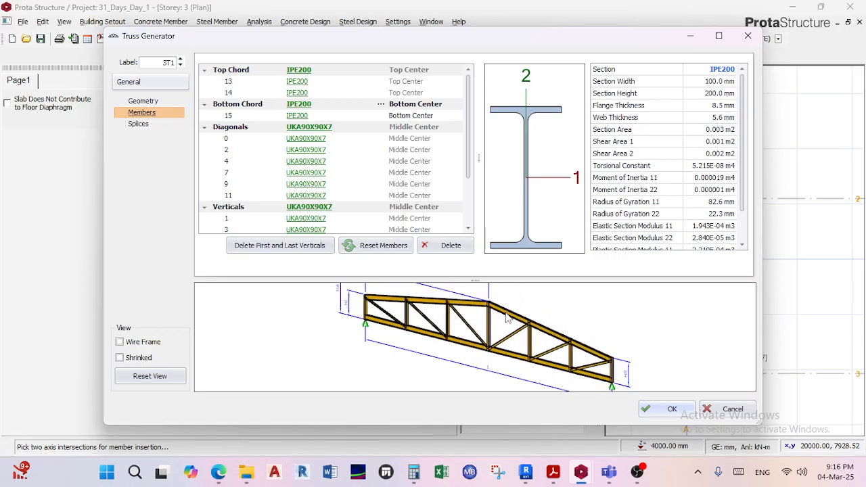
scroll(495, 361, "up", 3)
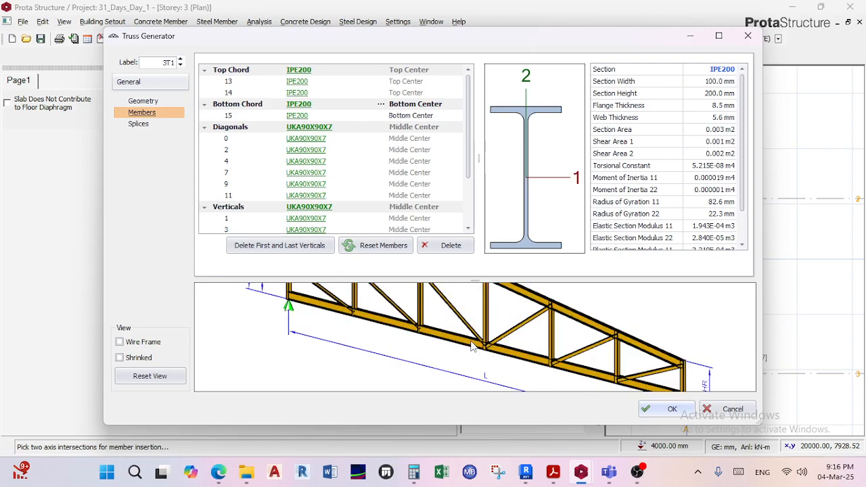
scroll(472, 346, "down", 4)
scroll(473, 342, "up", 4)
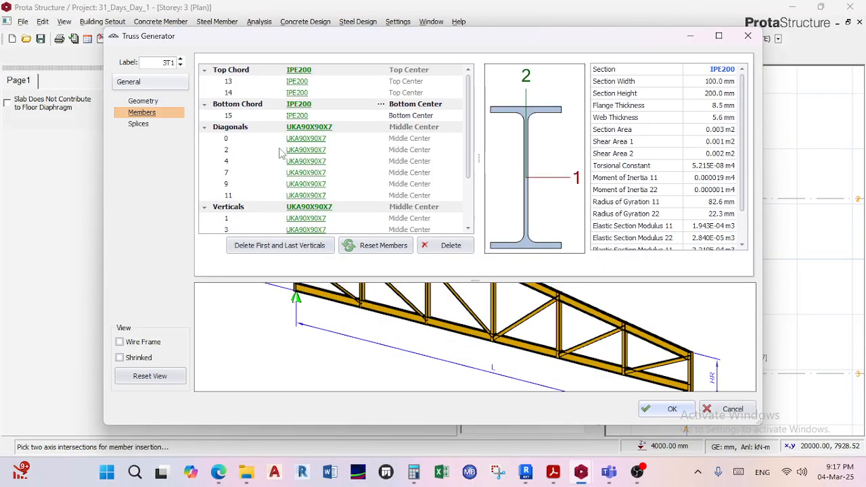
middle_click_drag(476, 343, 473, 354)
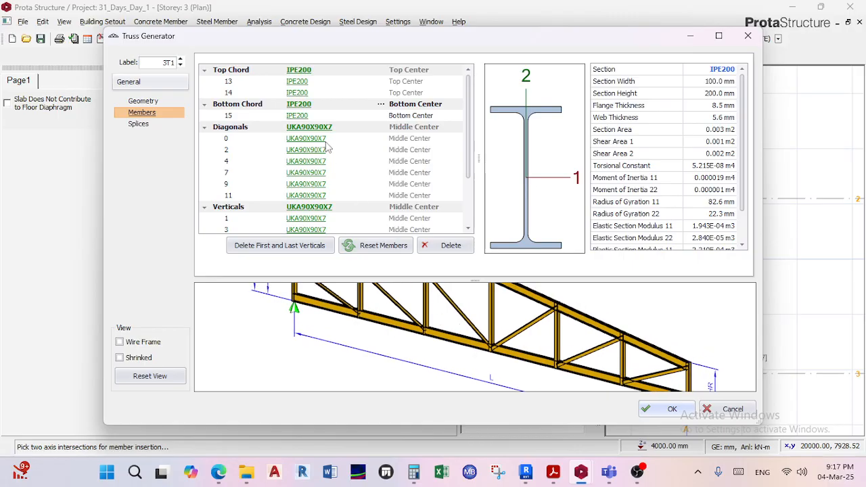
Change the top chord section to IPE120 from the European steel database.
left_click(298, 70)
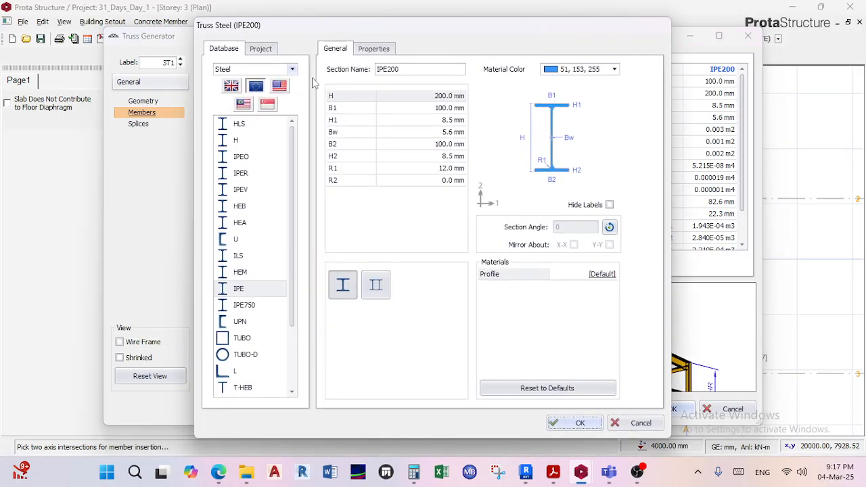
left_click(263, 291)
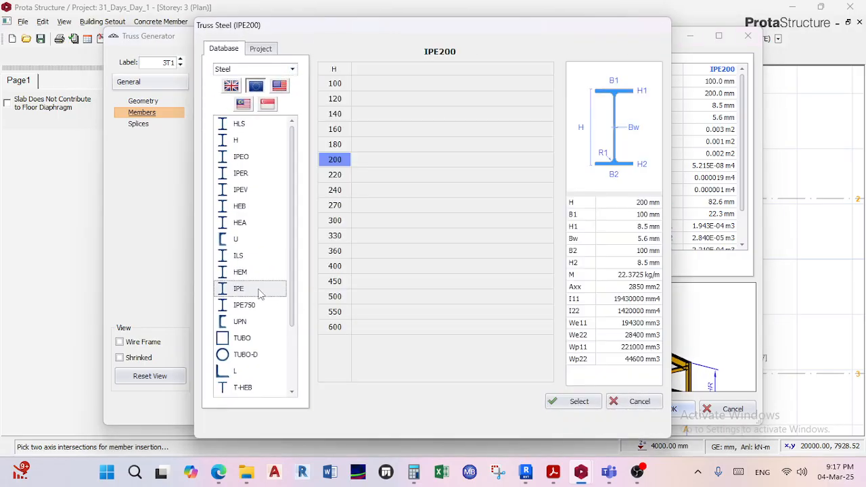
left_click(339, 100)
left_click(555, 402)
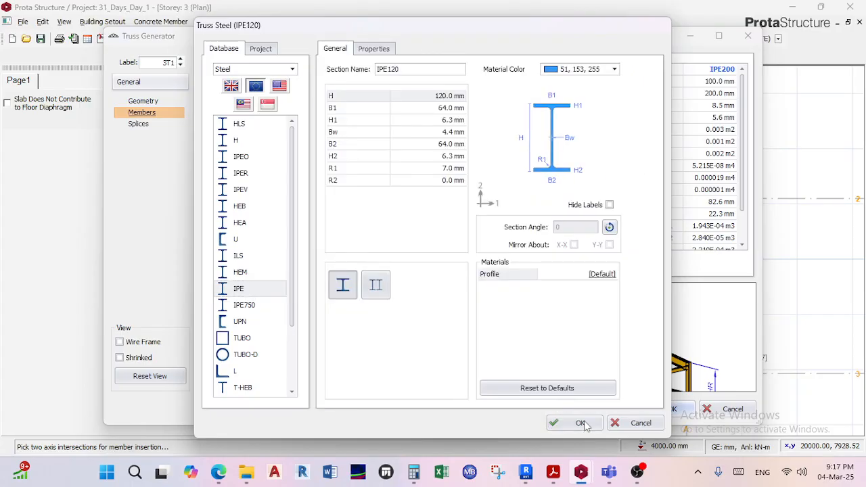
left_click(581, 423)
Compare the IPE120 top chord with the IPE200 bottom chord in the preview and review the diagonal and vertical member sections.
scroll(609, 342, "up", 5)
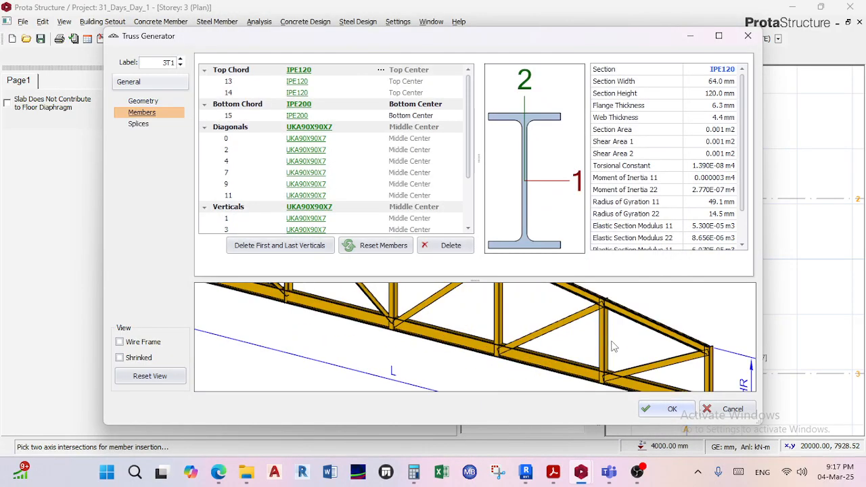
scroll(515, 327, "down", 3)
scroll(513, 332, "up", 8)
scroll(513, 332, "down", 6)
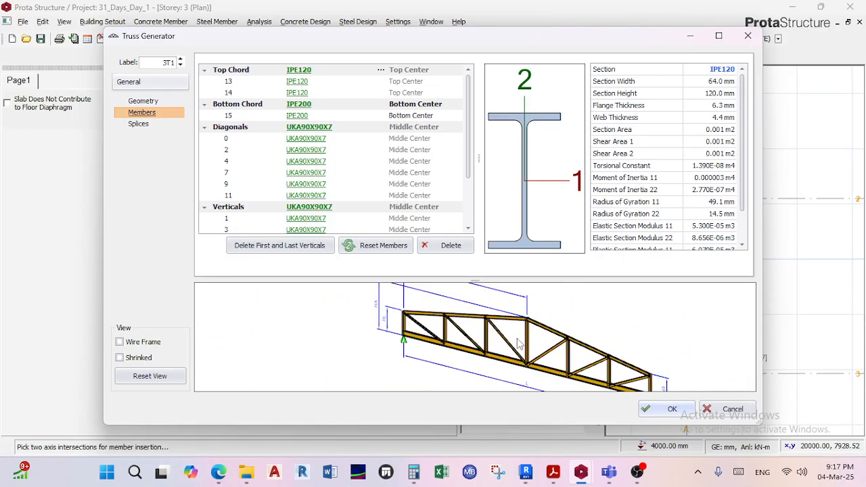
scroll(533, 340, "up", 5)
scroll(311, 184, "down", 2)
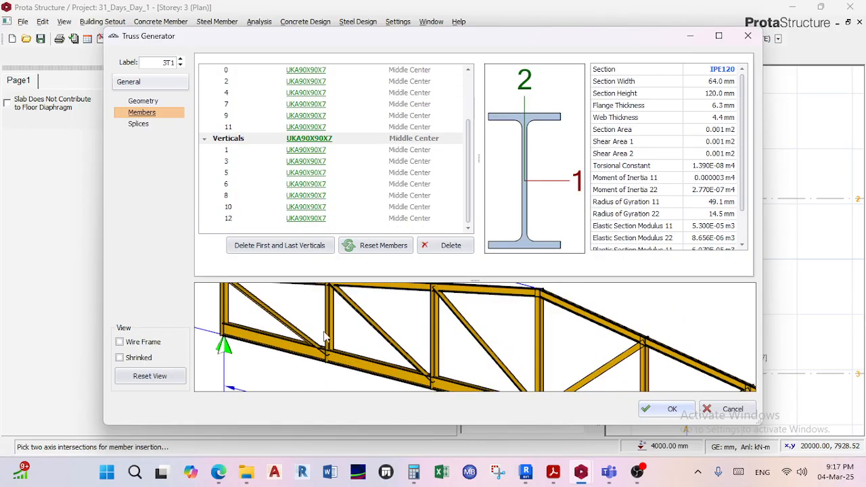
scroll(376, 344, "up", 3)
scroll(348, 343, "down", 3)
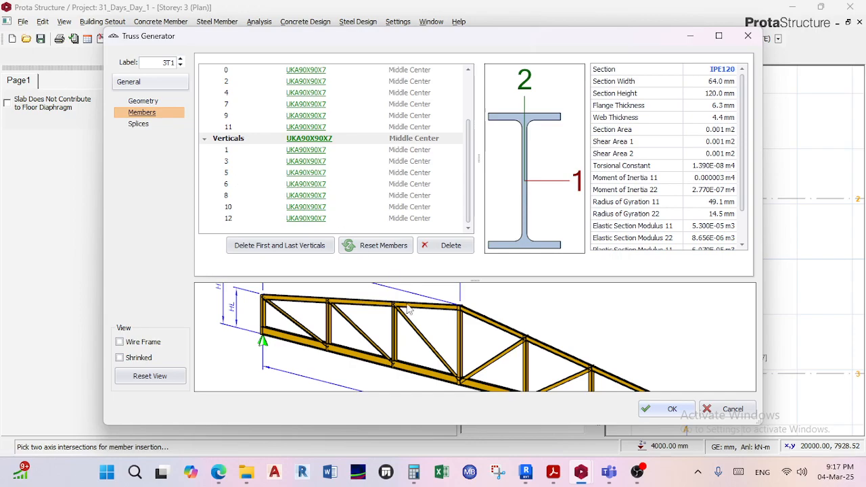
scroll(409, 310, "down", 2)
scroll(406, 318, "up", 1)
scroll(423, 312, "down", 1)
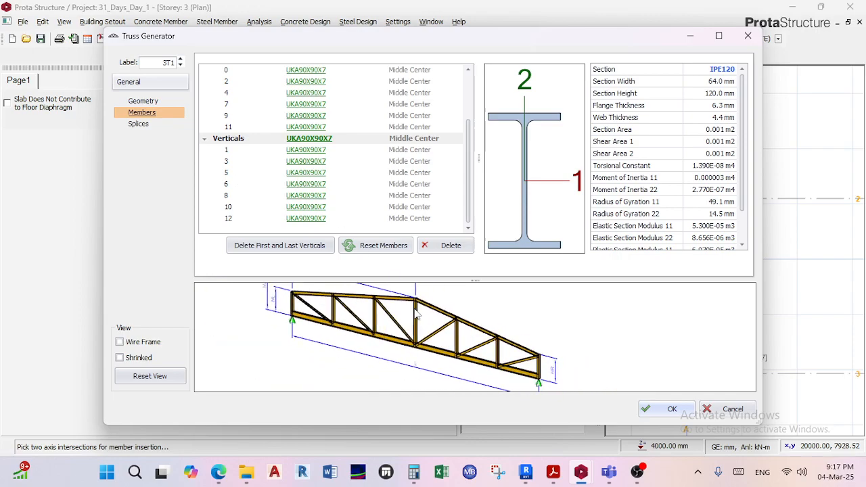
mouse_move(420, 320)
middle_mouse_down()
mouse_move(428, 328)
mouse_move(409, 324)
middle_mouse_up()
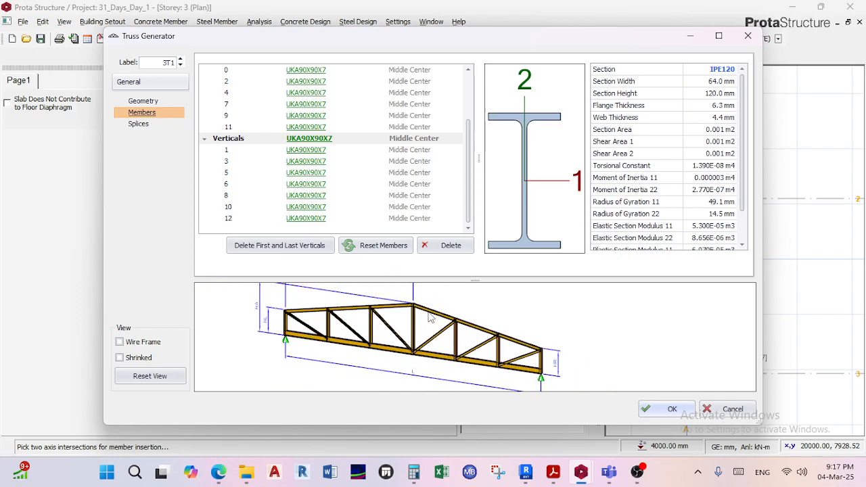
scroll(408, 324, "up", 2)
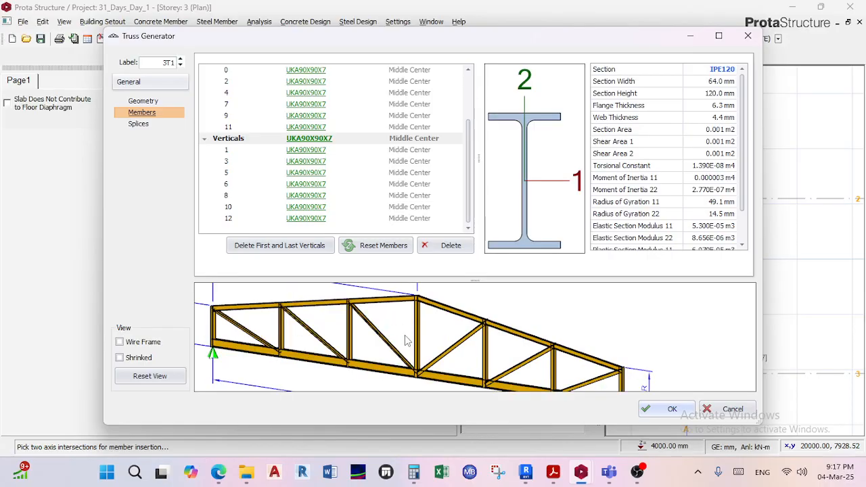
scroll(414, 330, "up", 1)
scroll(434, 322, "down", 1)
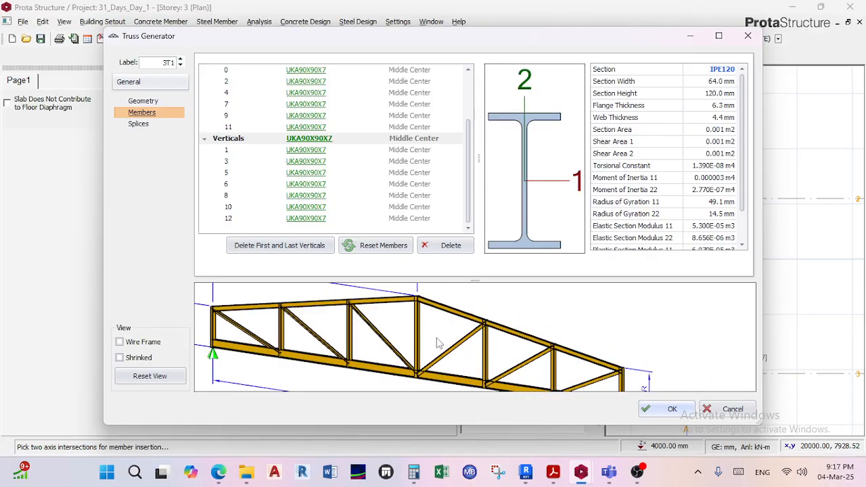
Accept the truss definition to insert the truss along axis A between axes 1 and 3 in the Storey 3 plan.
left_click(669, 409)
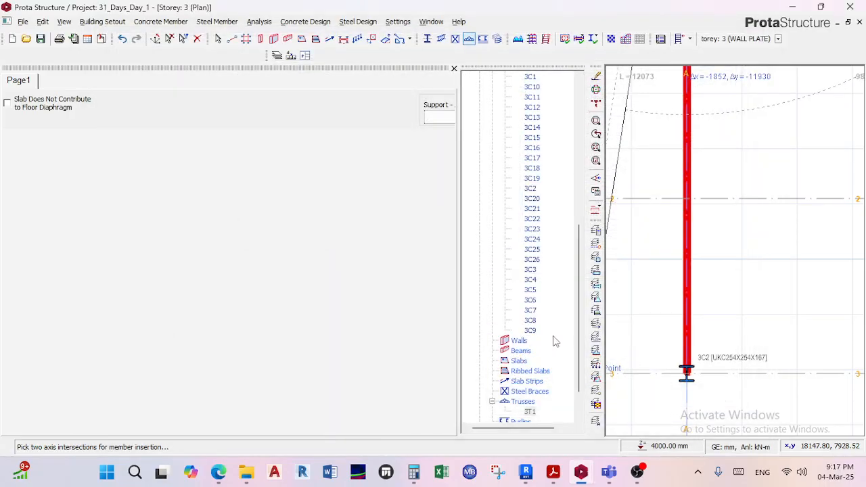
scroll(515, 283, "down", 3)
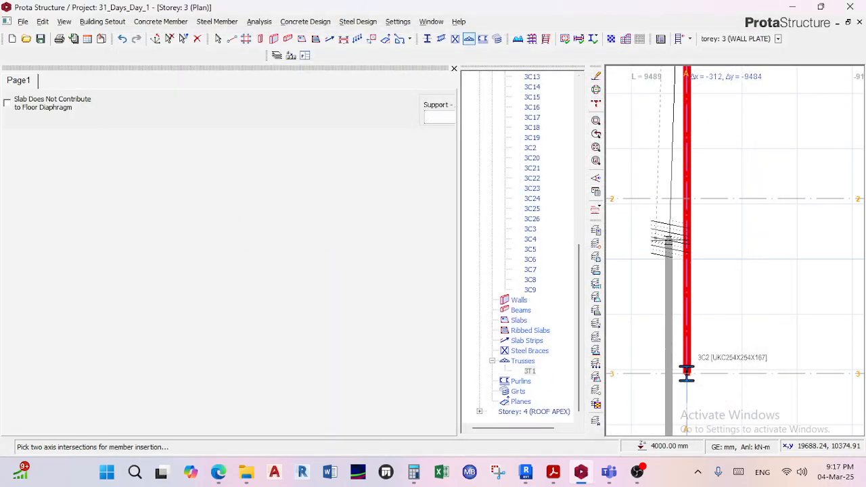
scroll(691, 203, "down", 4)
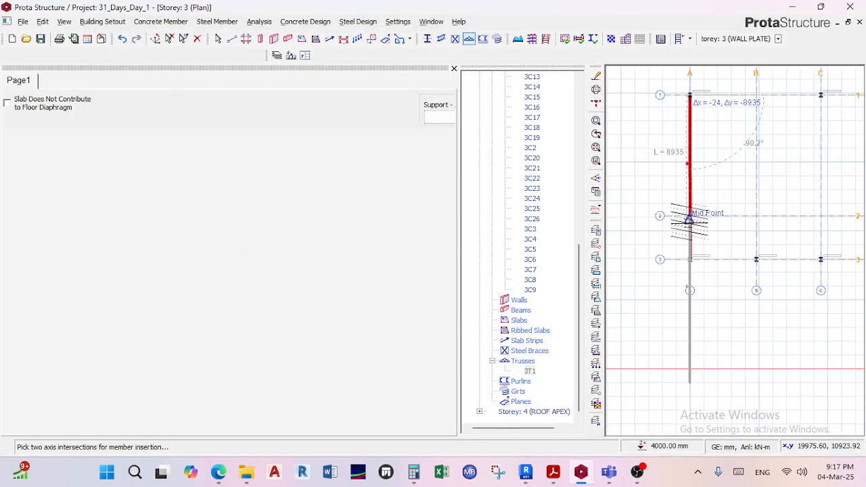
Finish the truss insertion and switch the Storey 3 view from plan to 3D.
left_click(453, 69)
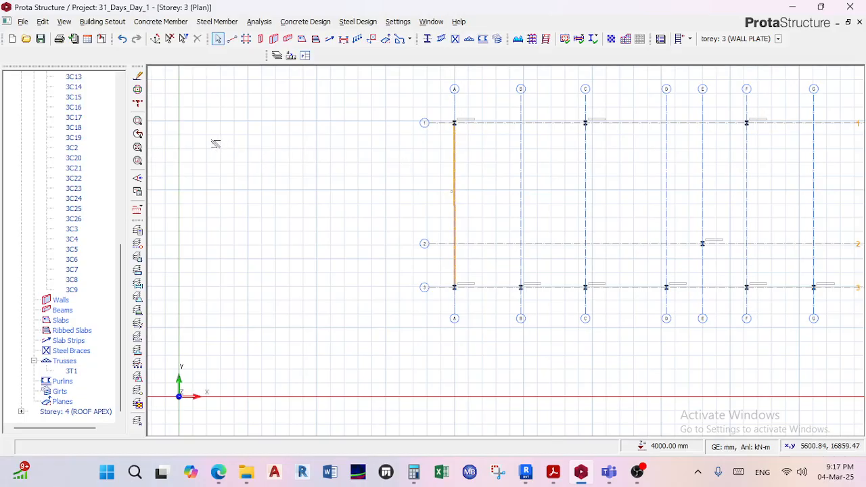
scroll(47, 371, "up", 5)
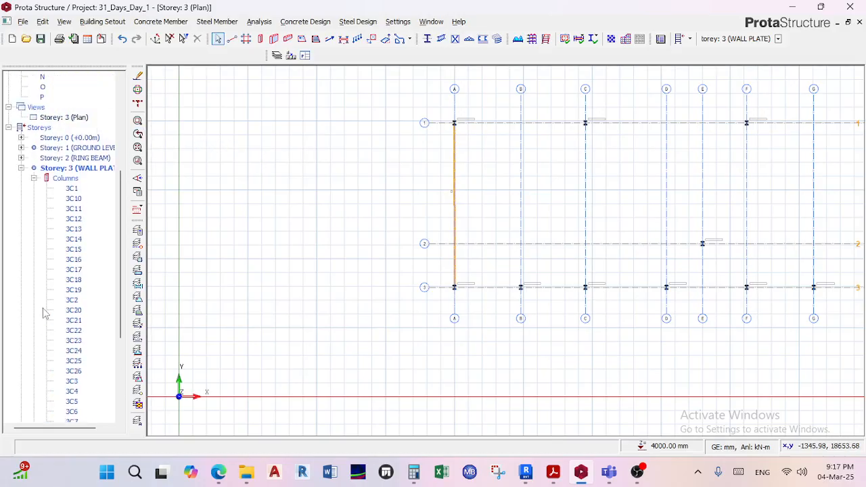
left_click(68, 117)
right_click(70, 118)
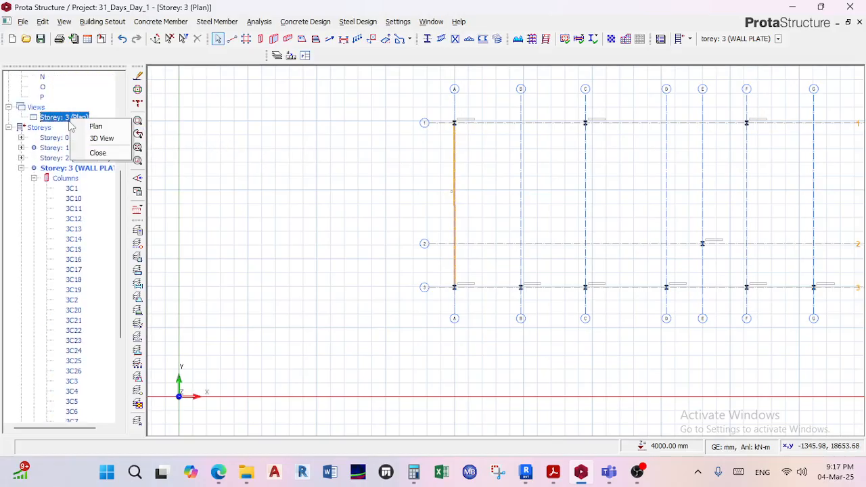
left_click(99, 140)
Examine the truss on axis A in 3D, checking its pitched shape and how its ends sit on the supporting columns.
scroll(252, 169, "down", 3)
middle_click_drag(265, 165, 388, 182)
scroll(388, 181, "up", 8)
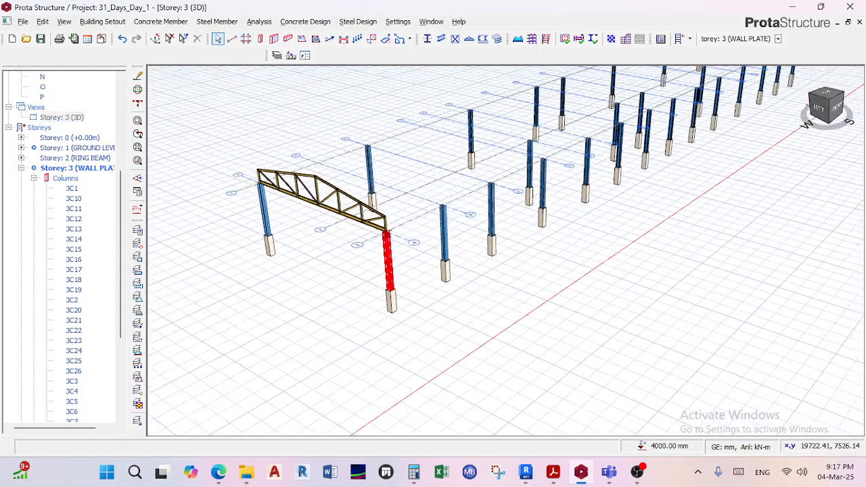
scroll(342, 192, "up", 2)
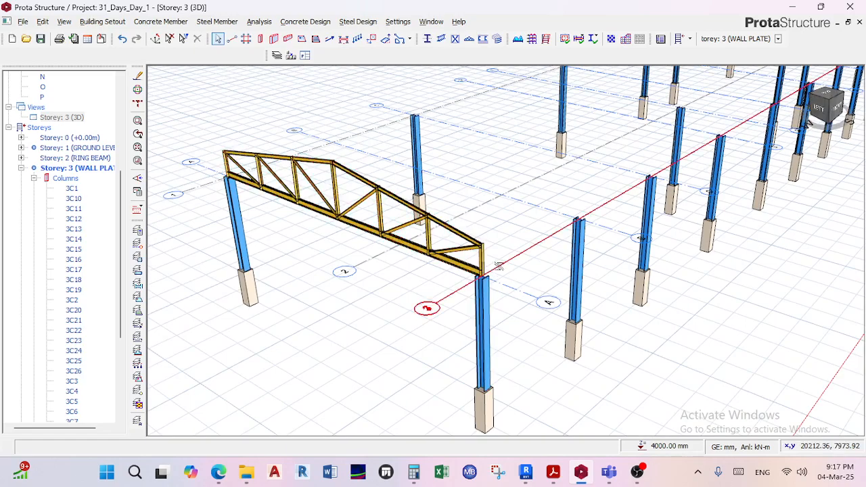
scroll(482, 232, "up", 2)
scroll(474, 241, "up", 2)
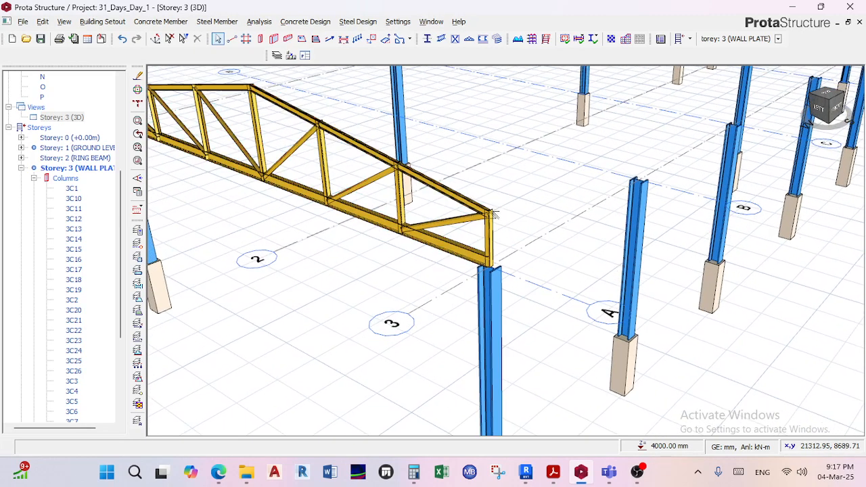
scroll(472, 242, "down", 3)
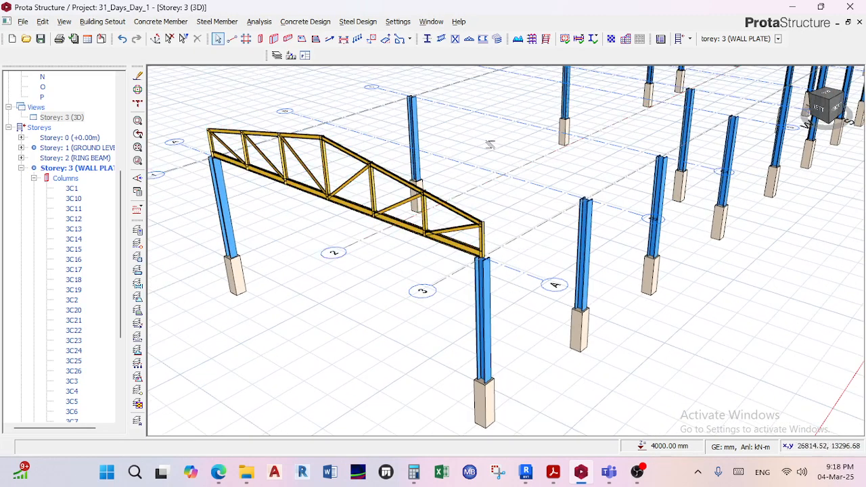
scroll(511, 282, "down", 1)
mouse_move(509, 283)
middle_mouse_down()
mouse_move(477, 291)
mouse_move(501, 291)
mouse_move(362, 244)
middle_mouse_up()
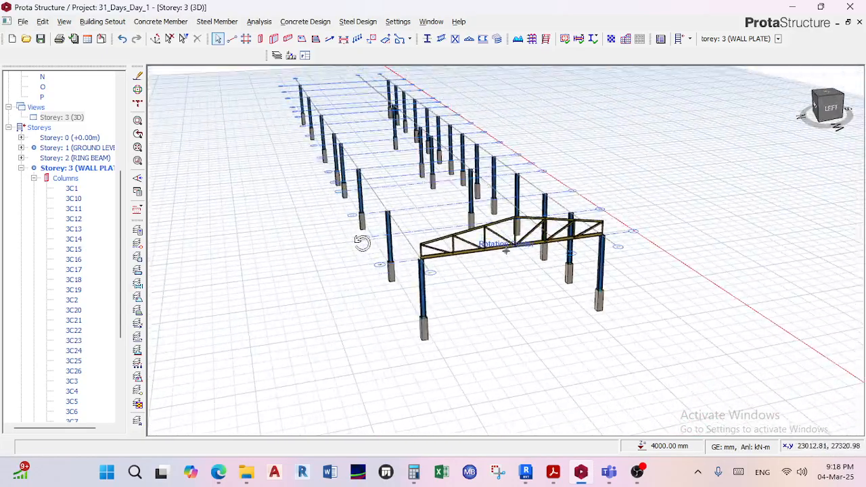
scroll(406, 268, "down", 2)
middle_click_drag(410, 271, 428, 255)
scroll(438, 206, "up", 3)
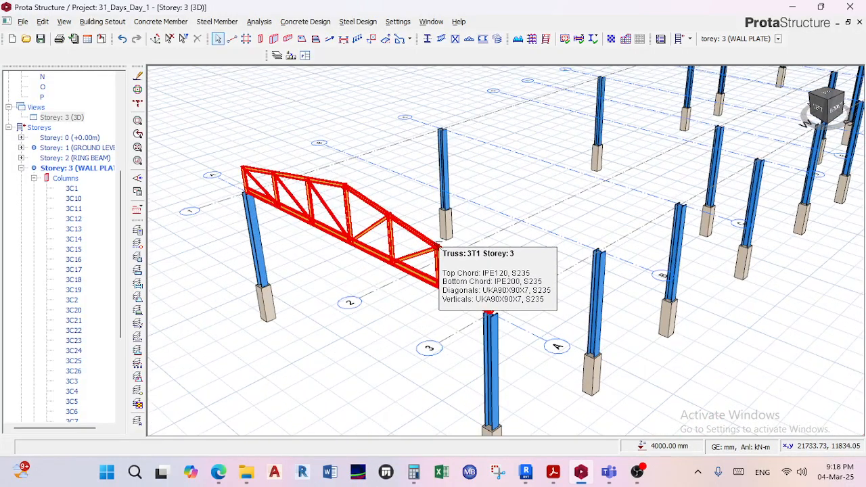
Open the properties of the truss on axis A and identify the left and right heel heights, HL and HR, in the preview.
left_click(437, 242)
right_click(437, 244)
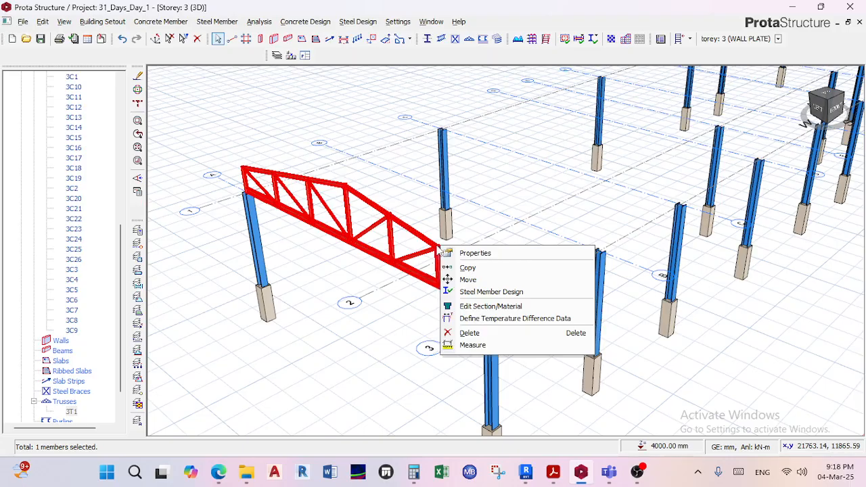
left_click(462, 250)
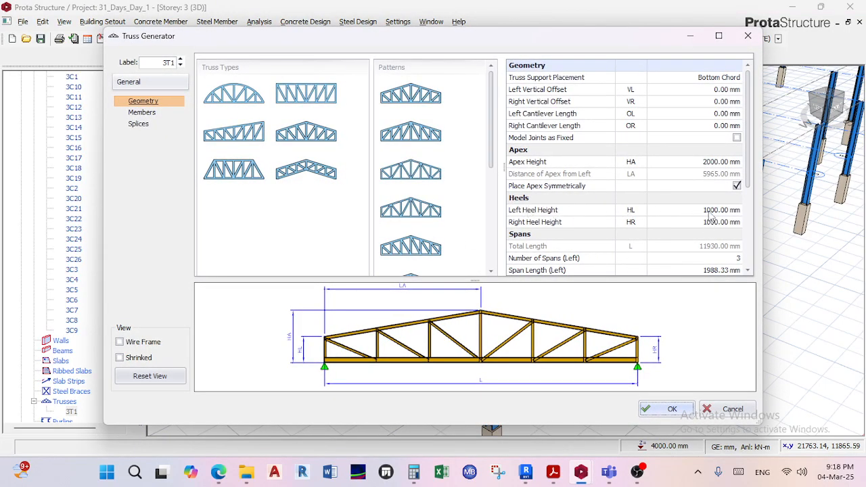
scroll(649, 366, "up", 5)
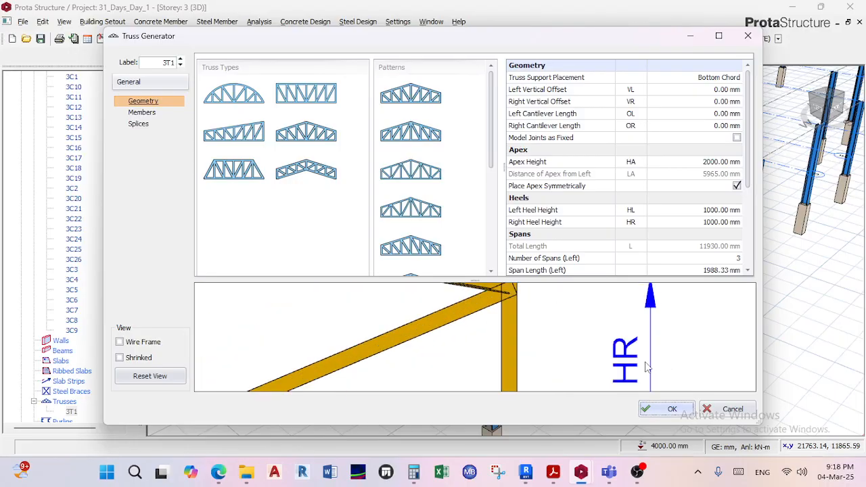
scroll(629, 347, "down", 5)
scroll(276, 350, "up", 5)
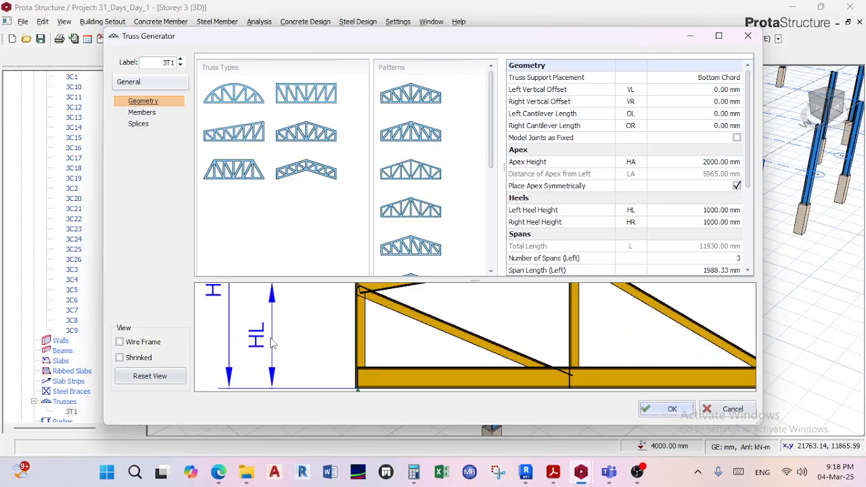
left_click(635, 212)
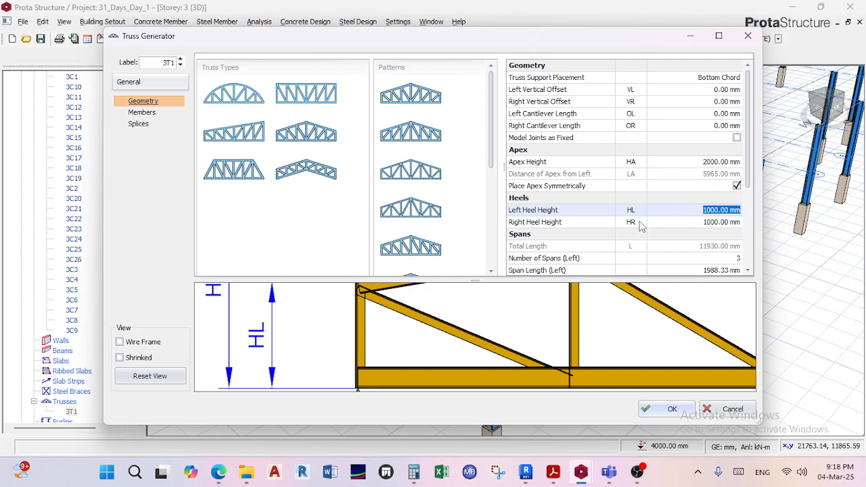
left_click(641, 224)
scroll(723, 346, "down", 5)
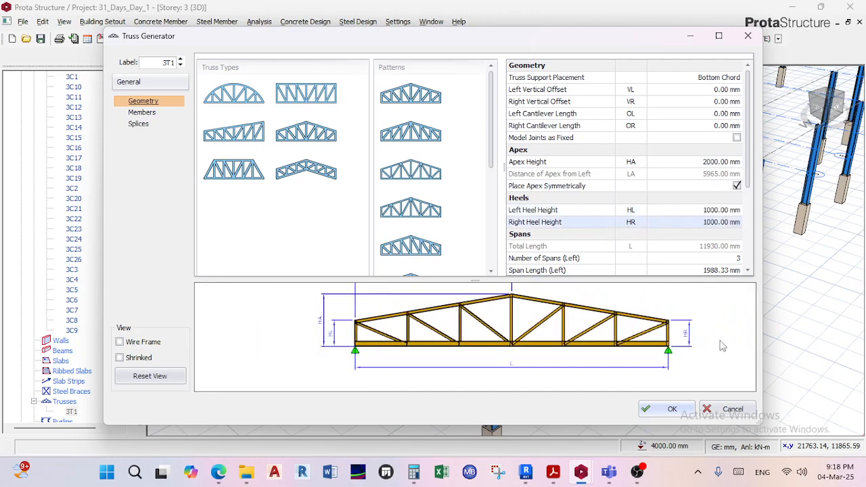
Set the truss's left and right heel heights to 0 mm and accept the revised geometry.
left_click(713, 211)
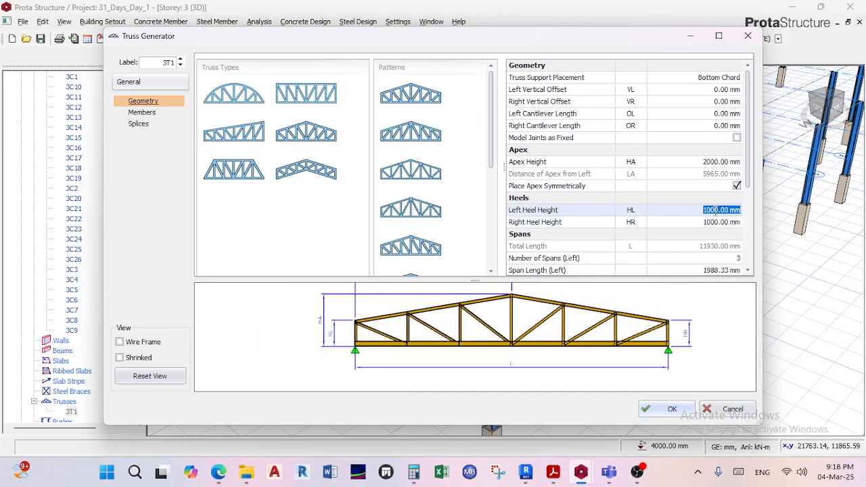
type("0")
left_click(714, 223)
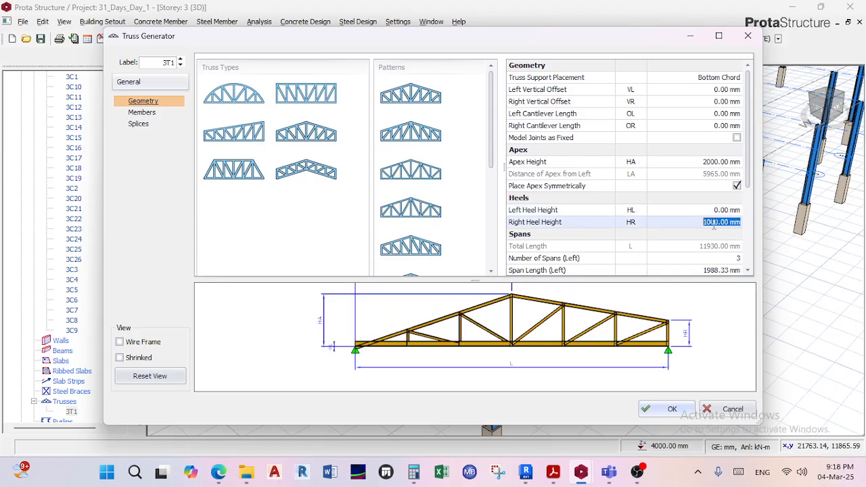
type("0")
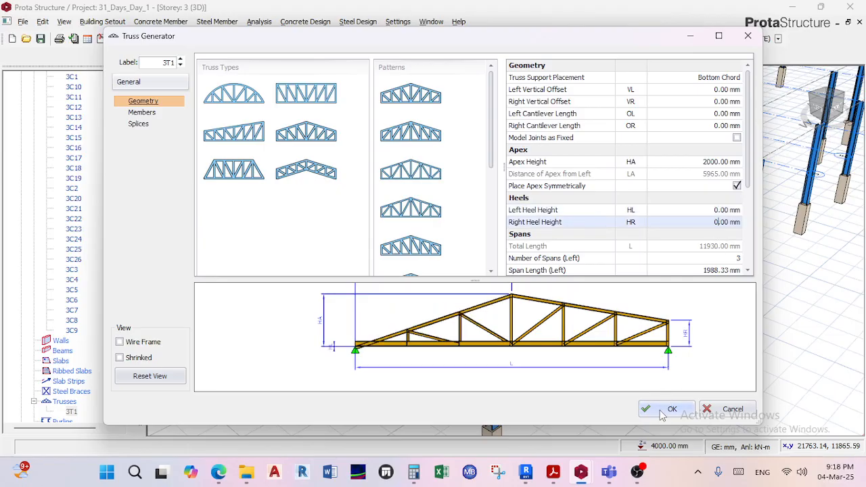
left_click(697, 359)
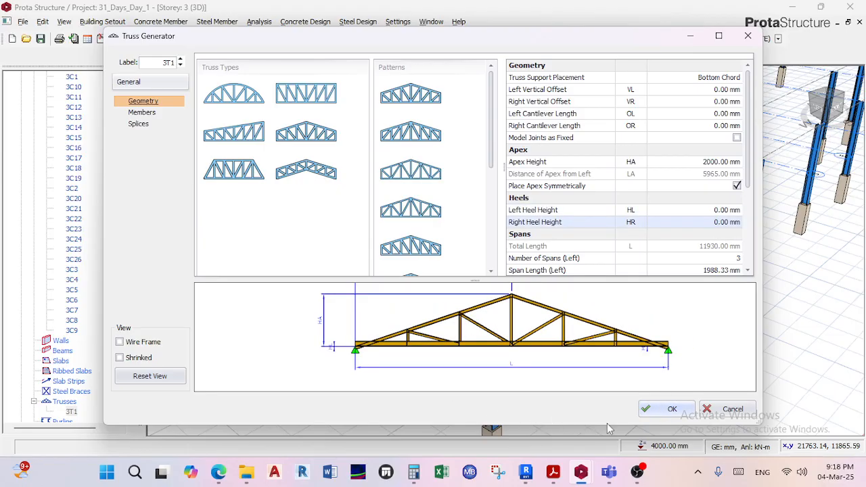
left_click(667, 409)
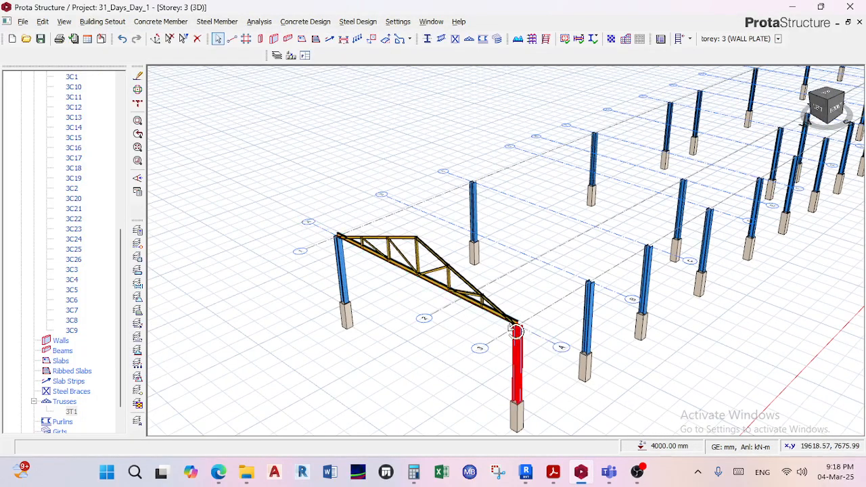
Examine the revised truss on axis A in 3D, including its end supports, its member sections and its place in the column layout.
middle_click_drag(516, 331, 526, 322)
scroll(586, 308, "up", 1)
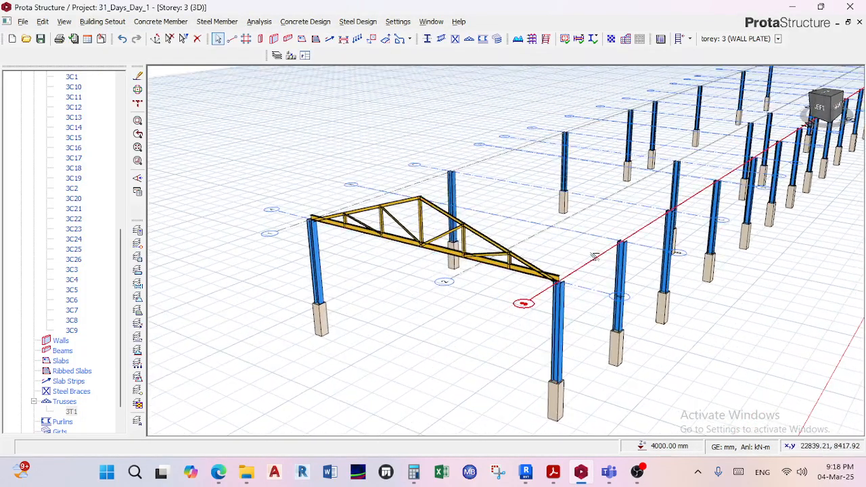
scroll(522, 273, "down", 2)
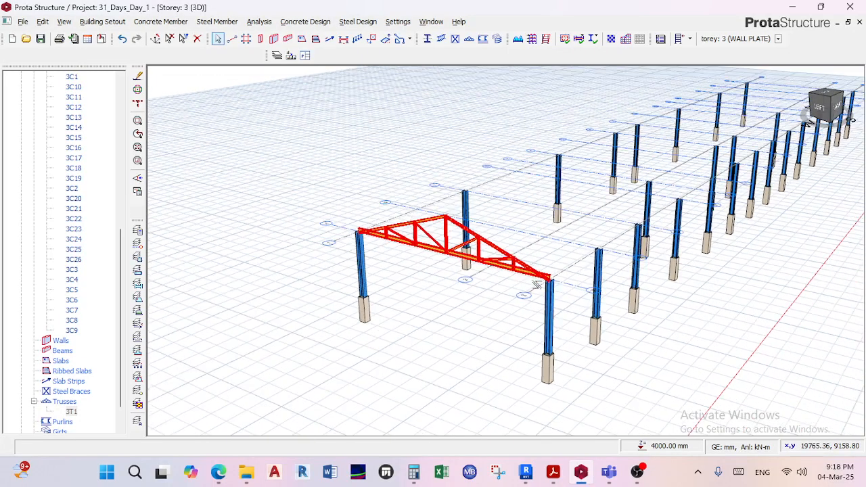
middle_click_drag(536, 285, 554, 279, "shift")
middle_click_drag(469, 304, 472, 290)
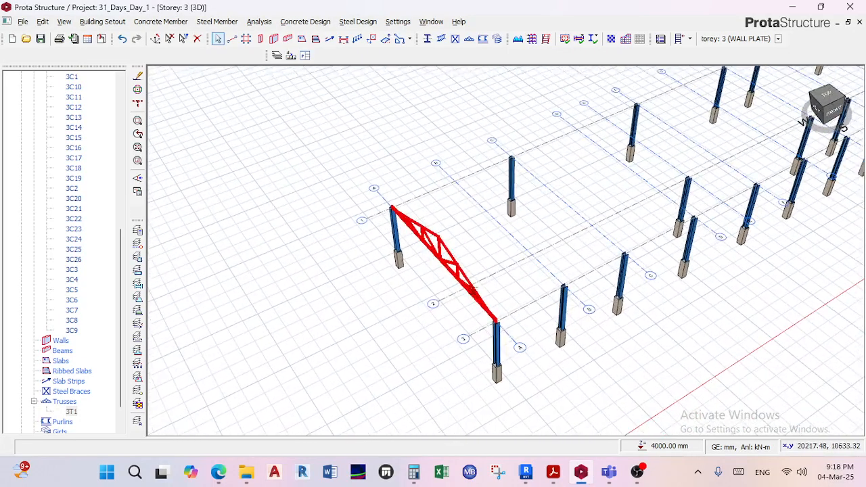
scroll(472, 290, "up", 1)
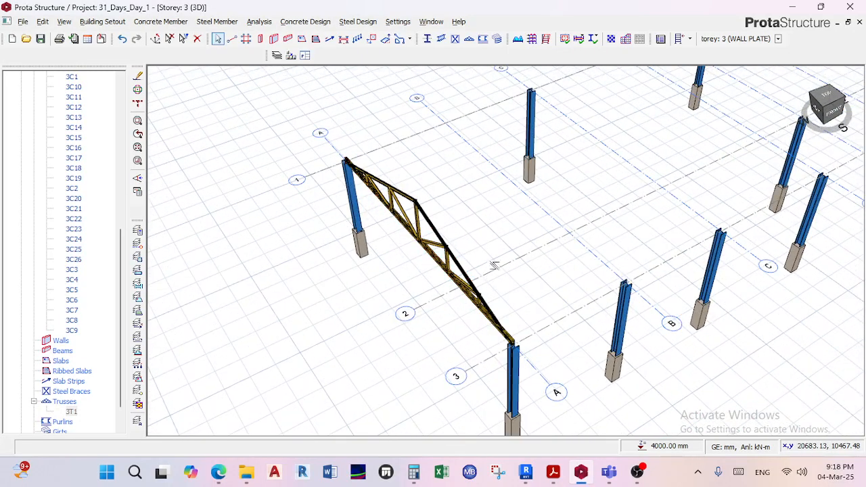
scroll(512, 212, "down", 1)
scroll(646, 252, "down", 1)
mouse_move(685, 209)
middle_mouse_down()
mouse_move(632, 241)
mouse_move(607, 277)
middle_mouse_up()
scroll(632, 241, "down", 2)
mouse_move(728, 255)
middle_mouse_down("shift")
mouse_move(737, 242)
mouse_move(693, 250)
middle_mouse_up("shift")
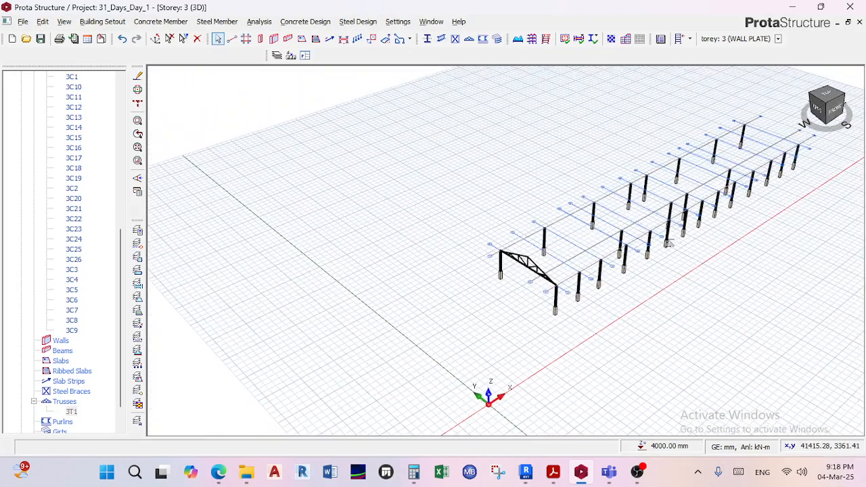
scroll(693, 250, "up", 2)
mouse_move(457, 302)
middle_mouse_down("shift")
mouse_move(441, 294)
mouse_move(475, 262)
middle_mouse_up("shift")
scroll(444, 291, "up", 3)
scroll(475, 255, "up", 2)
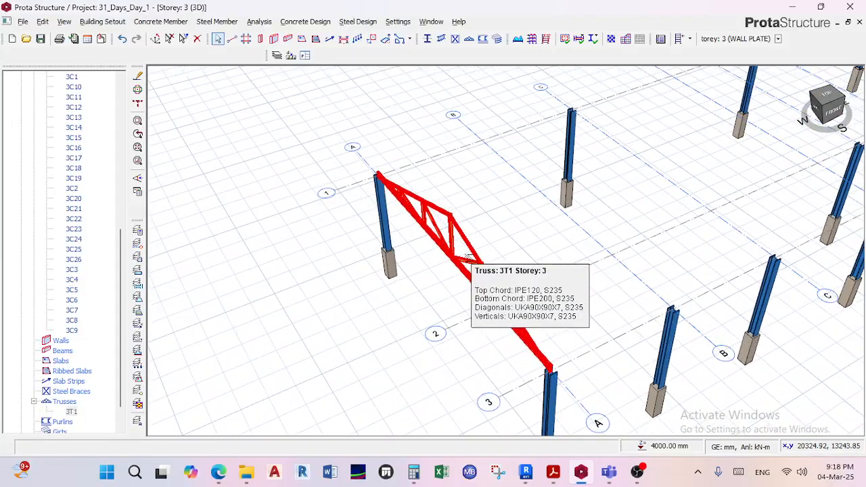